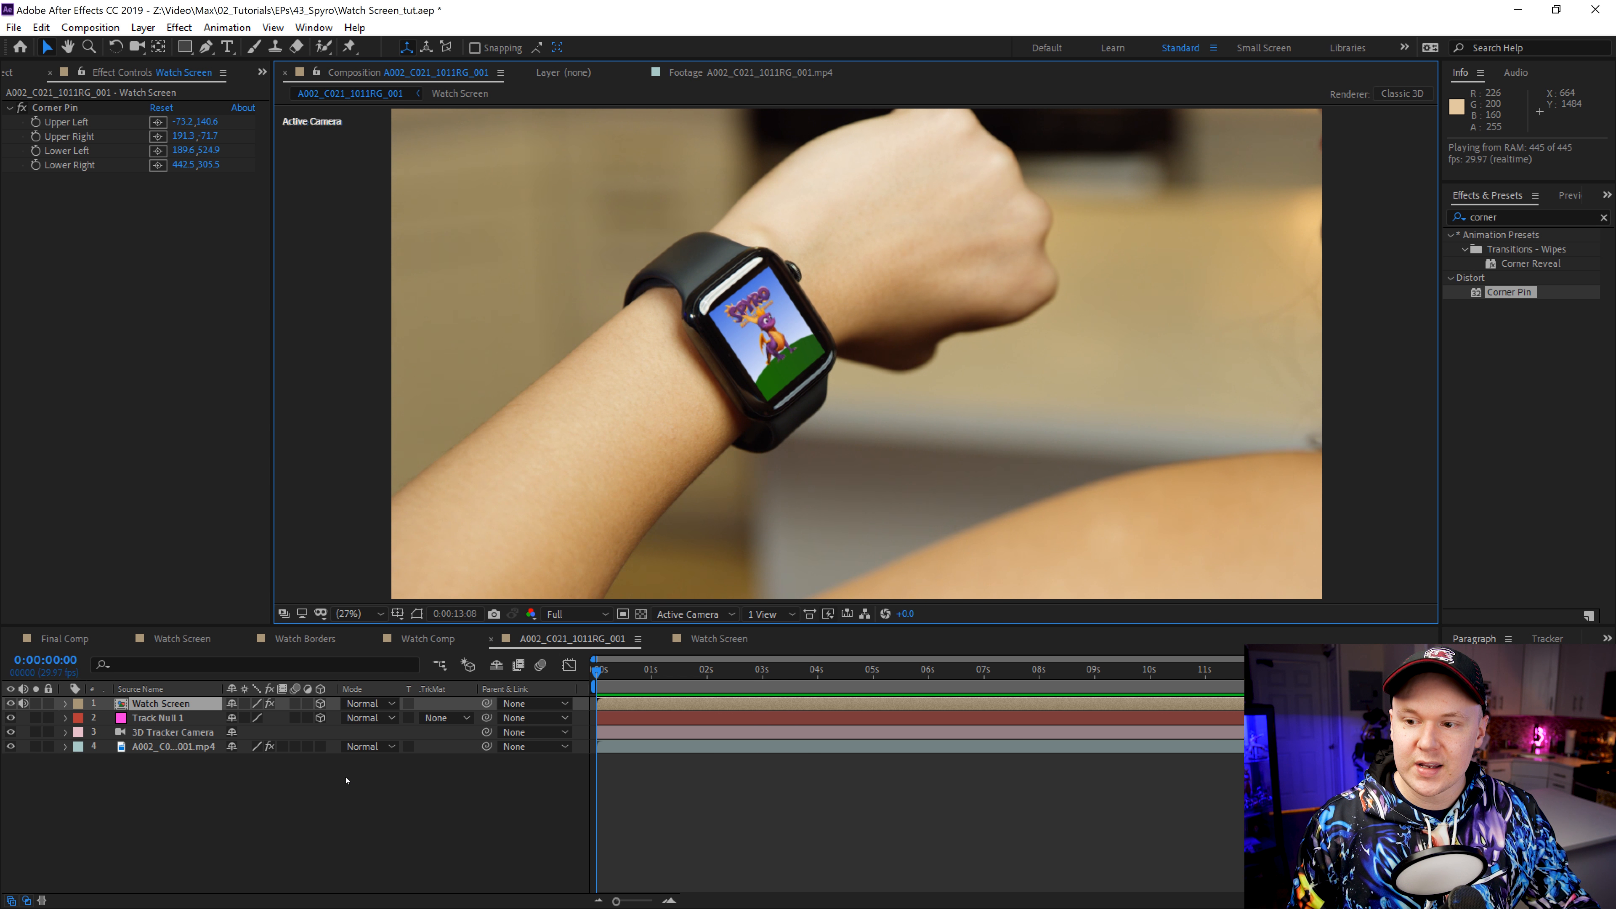
# Step: Duplicate the Watch Screen composition among the project items
pyautogui.click(324, 815)
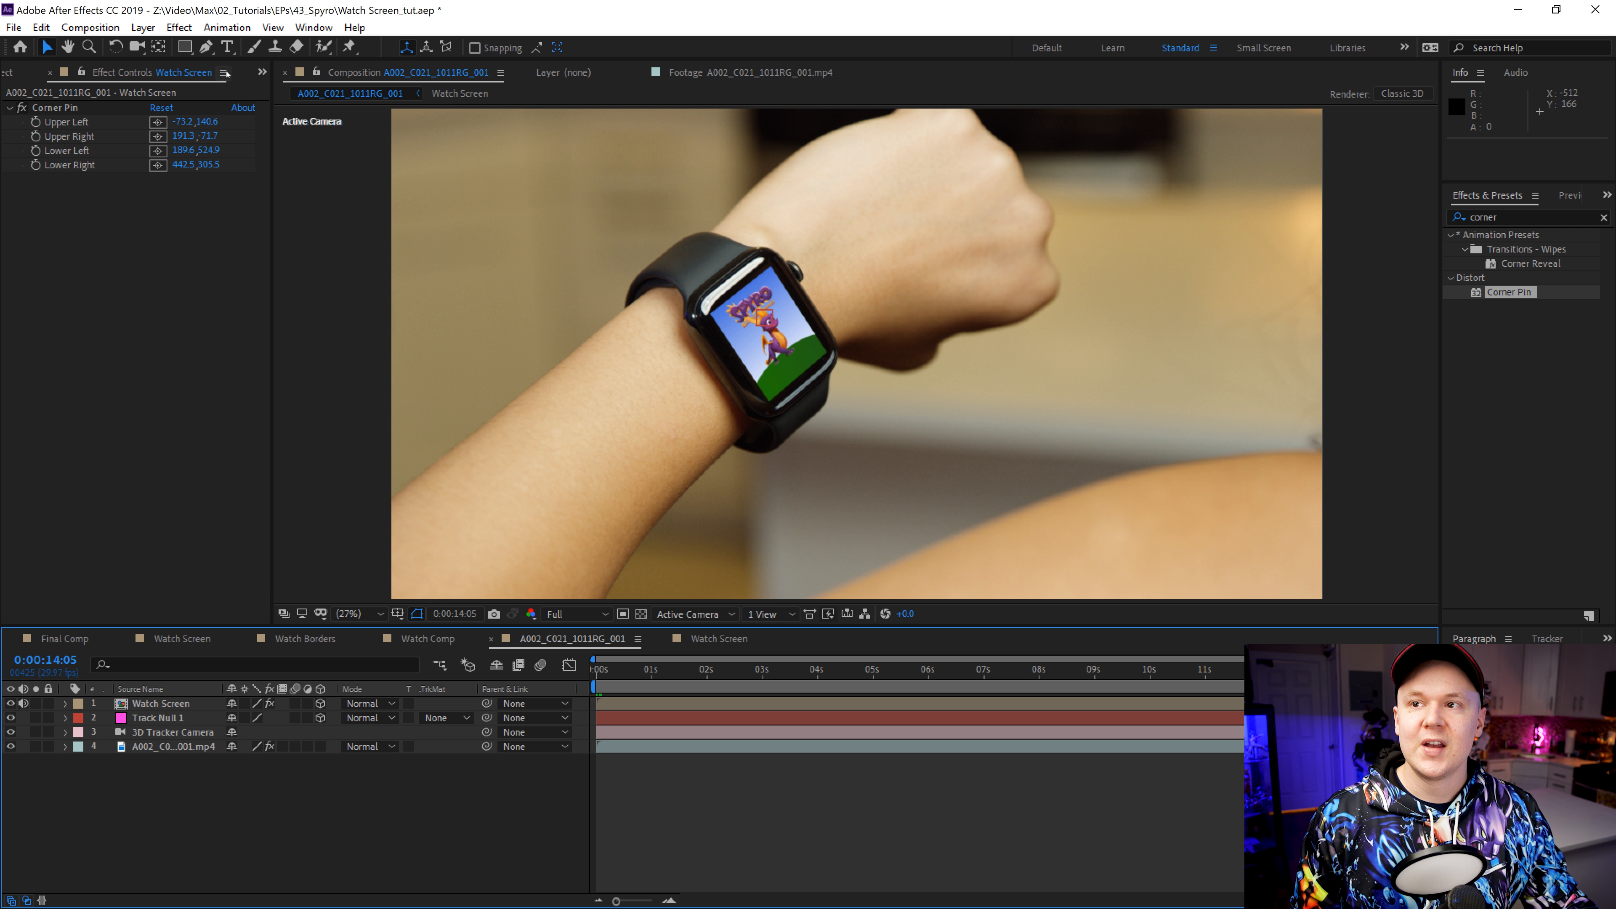
pyautogui.click(261, 71)
pyautogui.click(305, 94)
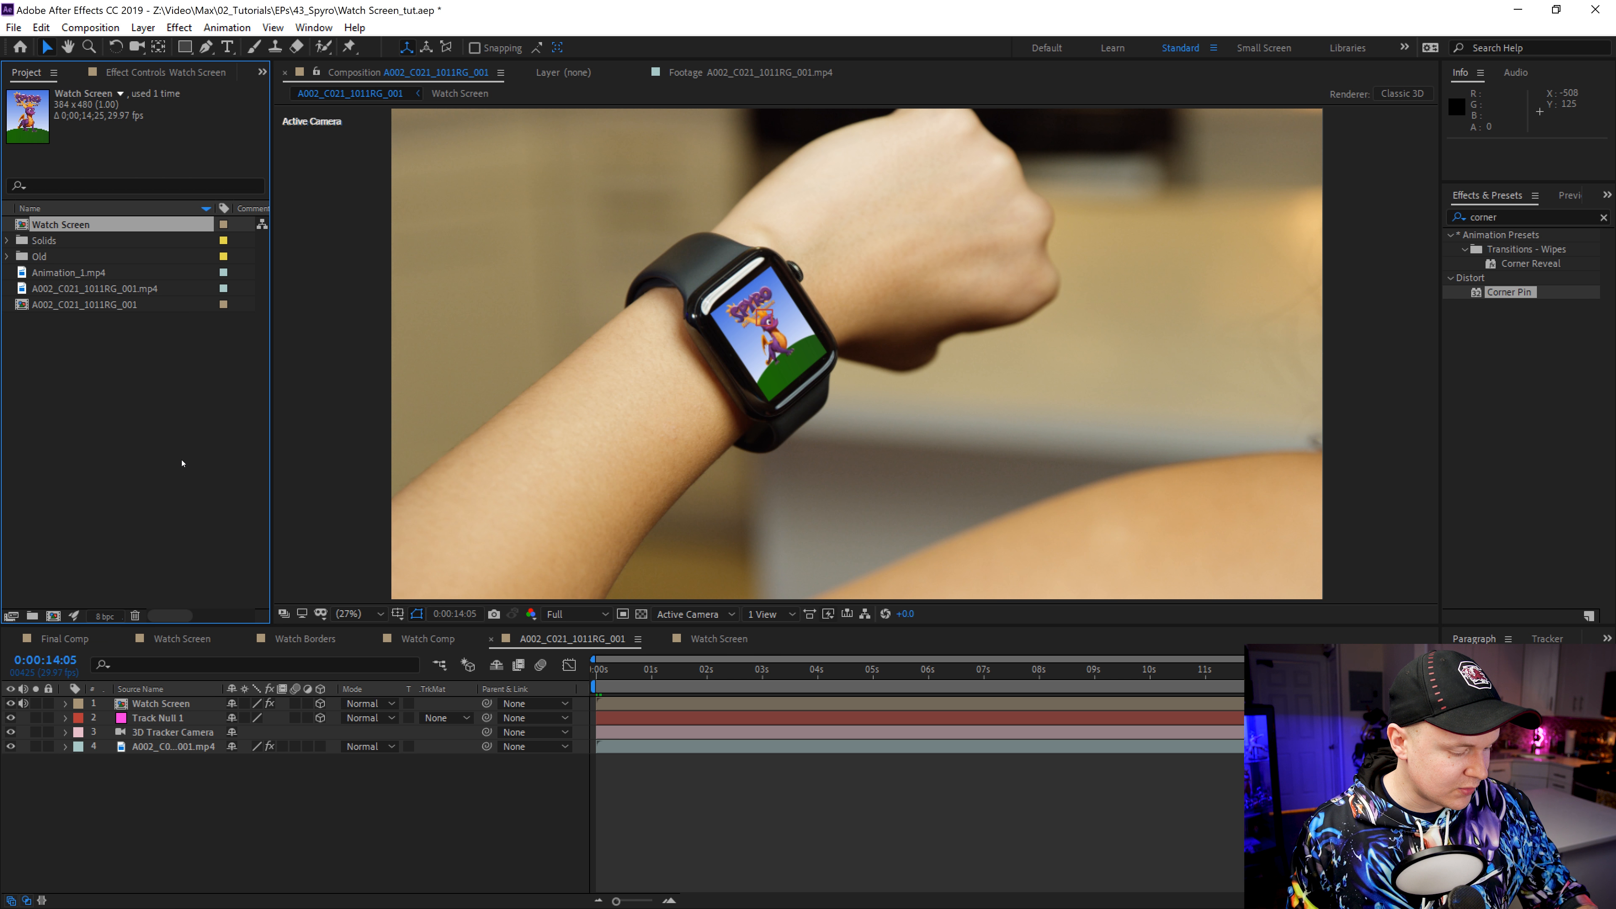
pyautogui.hotkey('ctrl', 'c')
pyautogui.click(230, 476)
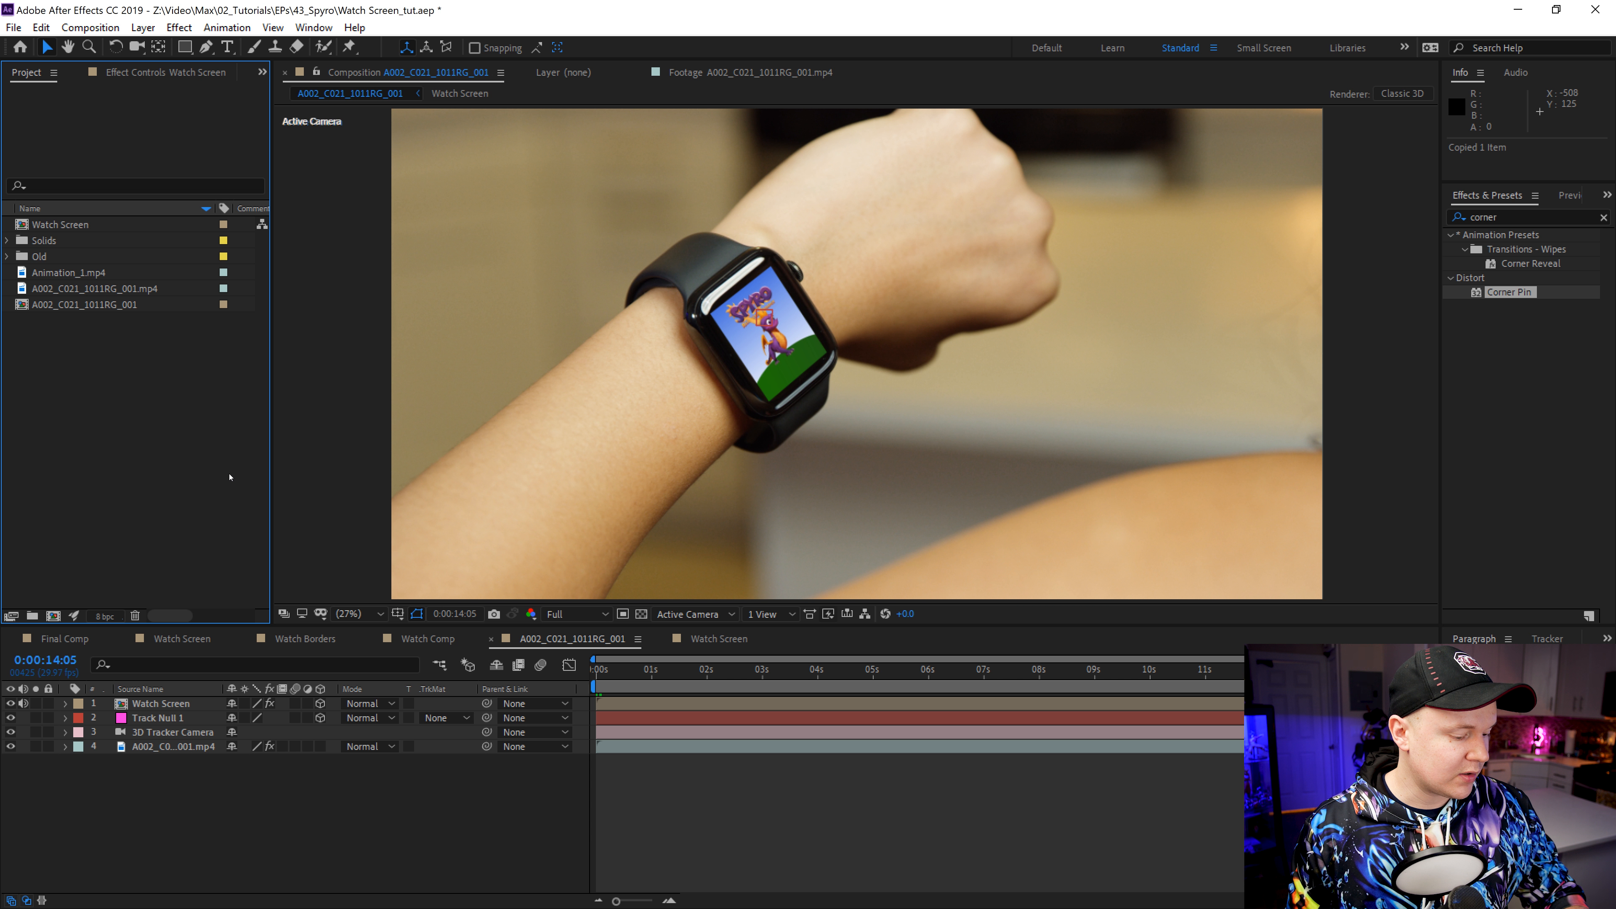
pyautogui.hotkey('ctrl', 'v')
pyautogui.click(225, 453)
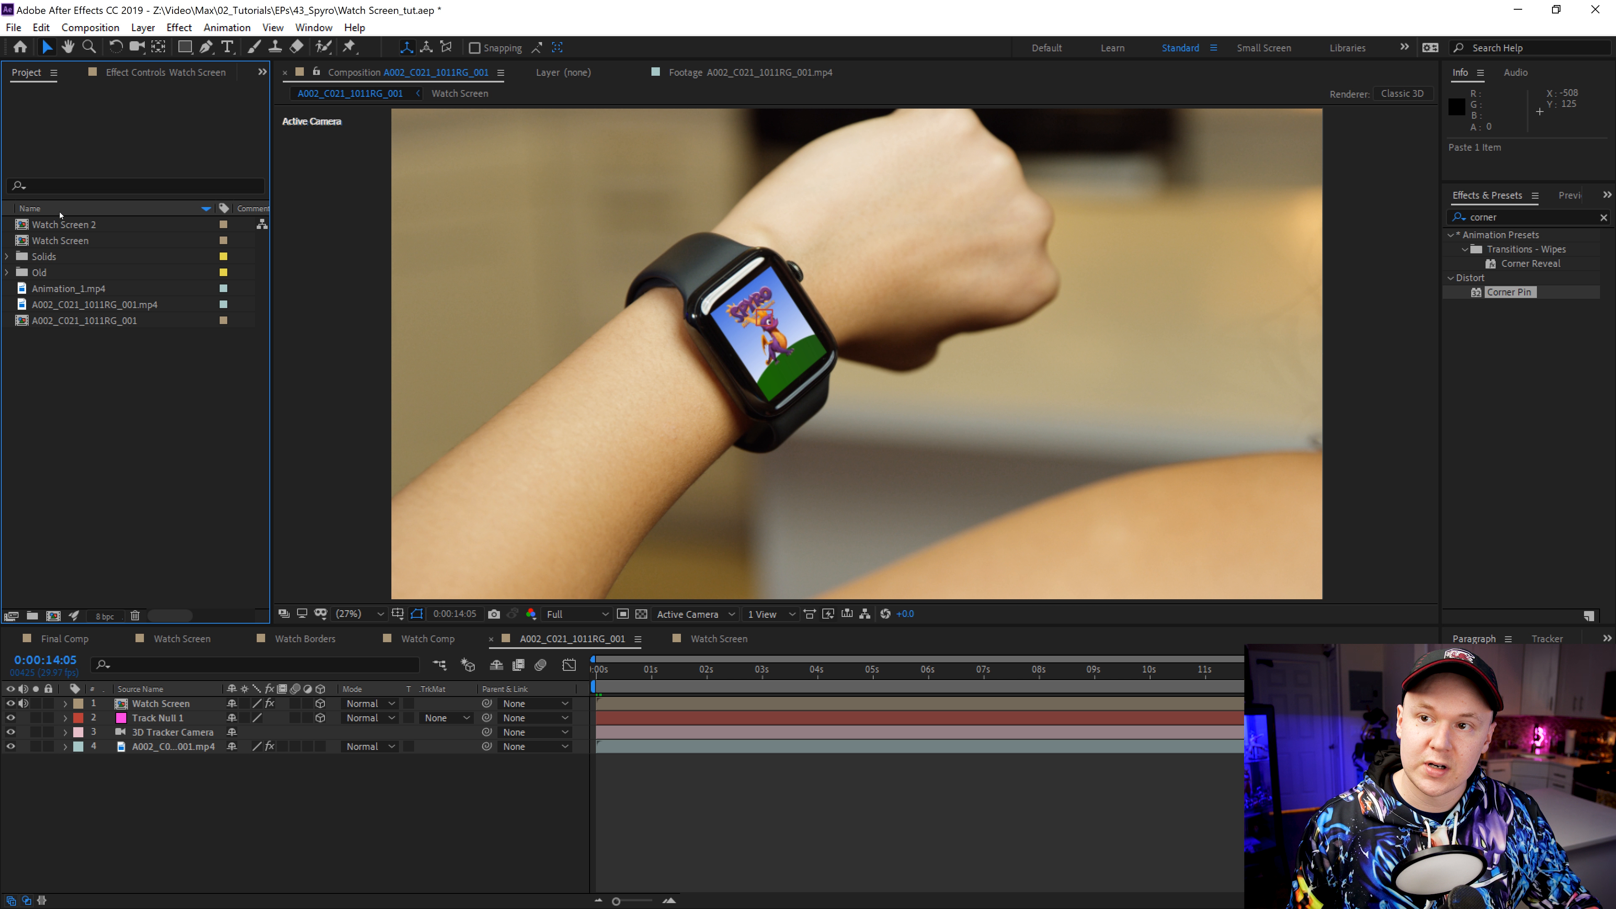
# Step: Rename the duplicated Watch Screen 2 composition to Corners
pyautogui.click(96, 224)
pyautogui.rightClick(75, 224)
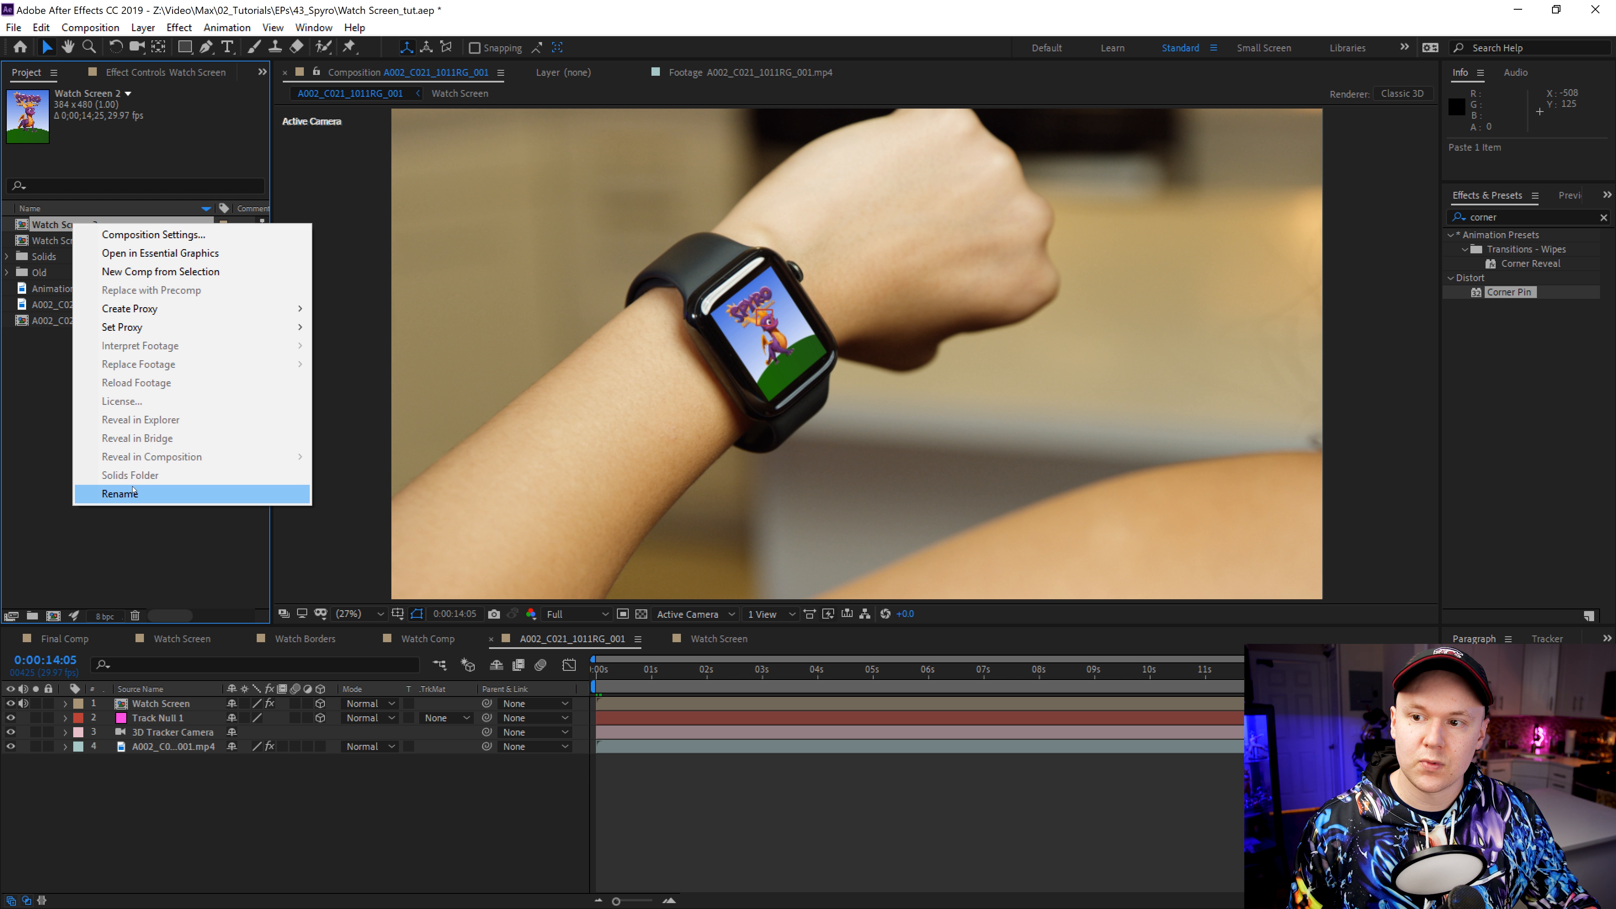
pyautogui.click(147, 491)
pyautogui.write('Co')
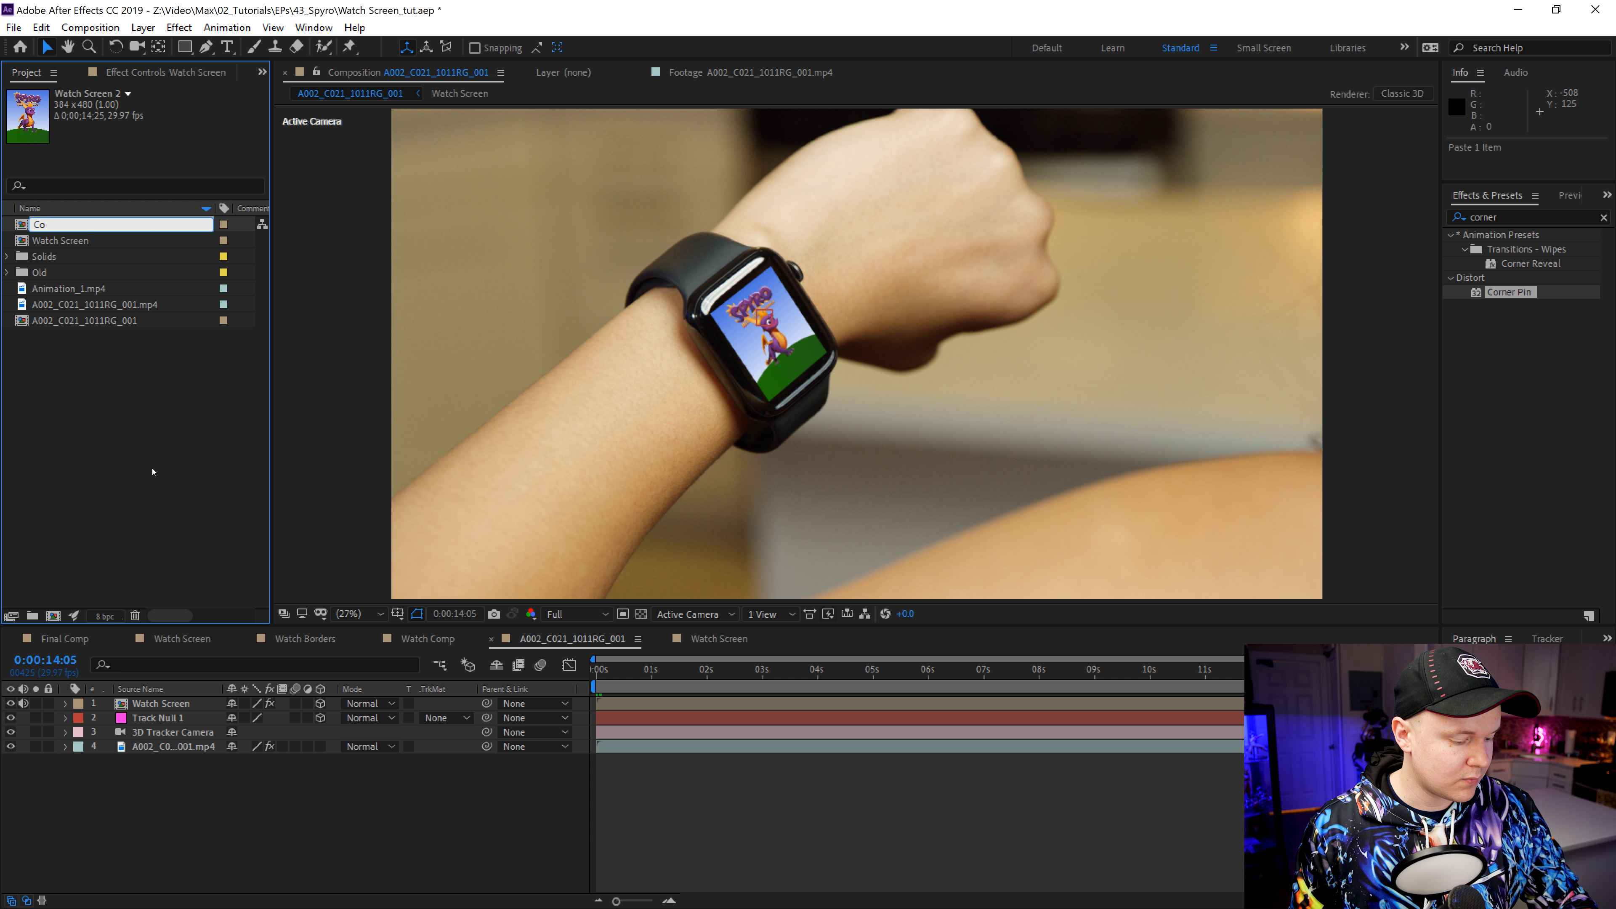
pyautogui.write('rners')
pyautogui.press('Return')
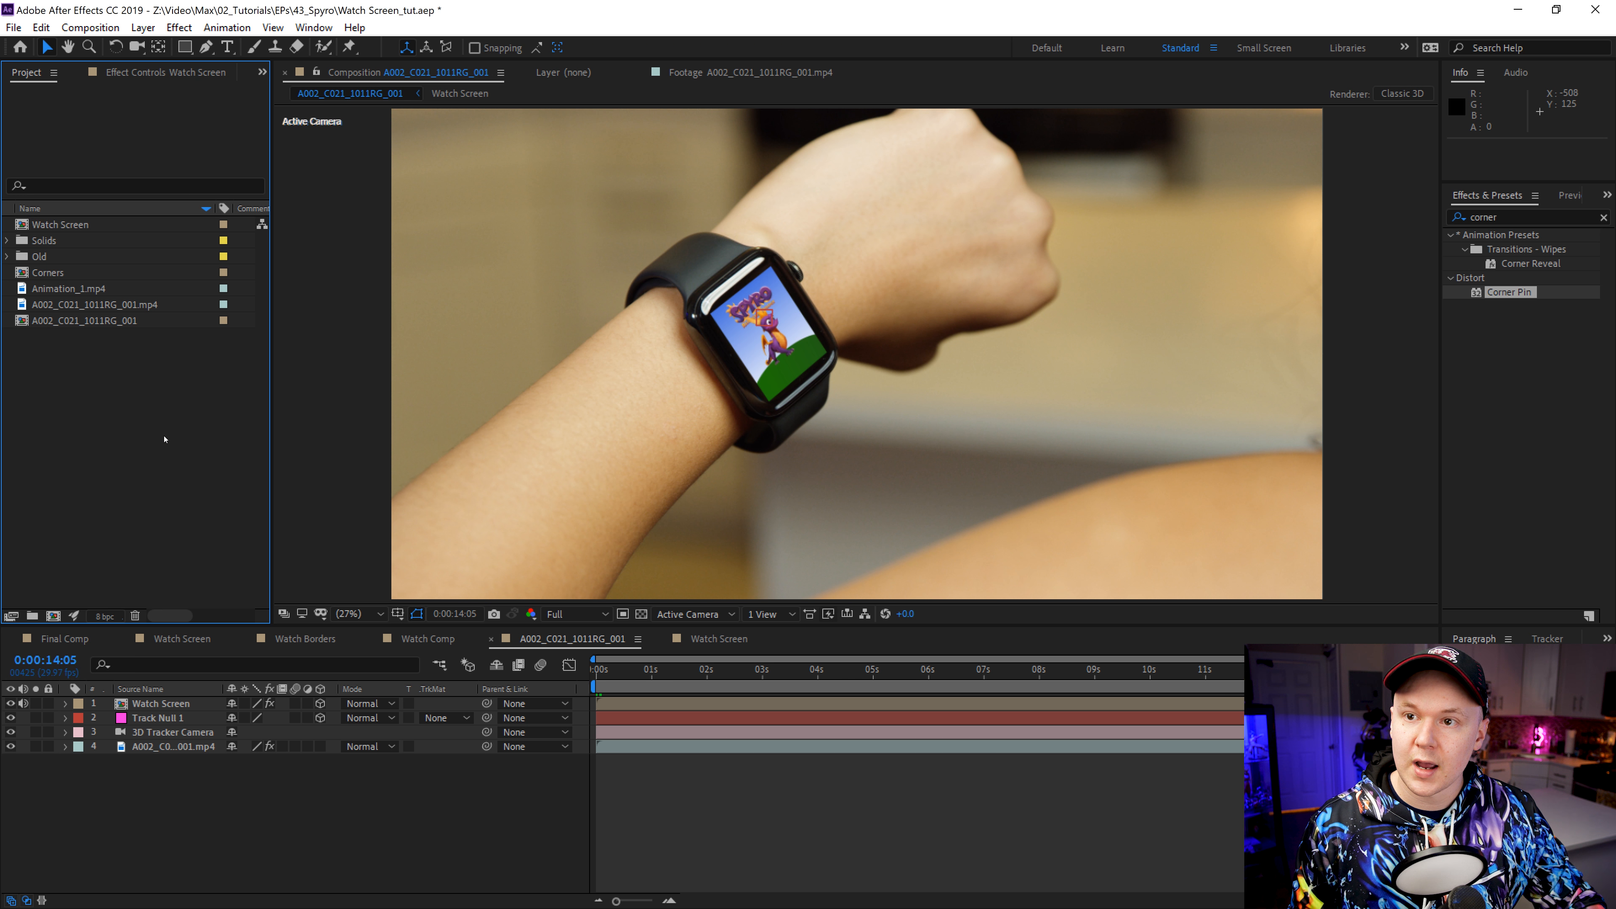
# Step: Duplicate the Watch Screen layer in the watch footage composition and replace the top copy's source with the Corners composition
pyautogui.click(575, 702)
pyautogui.press('Home')
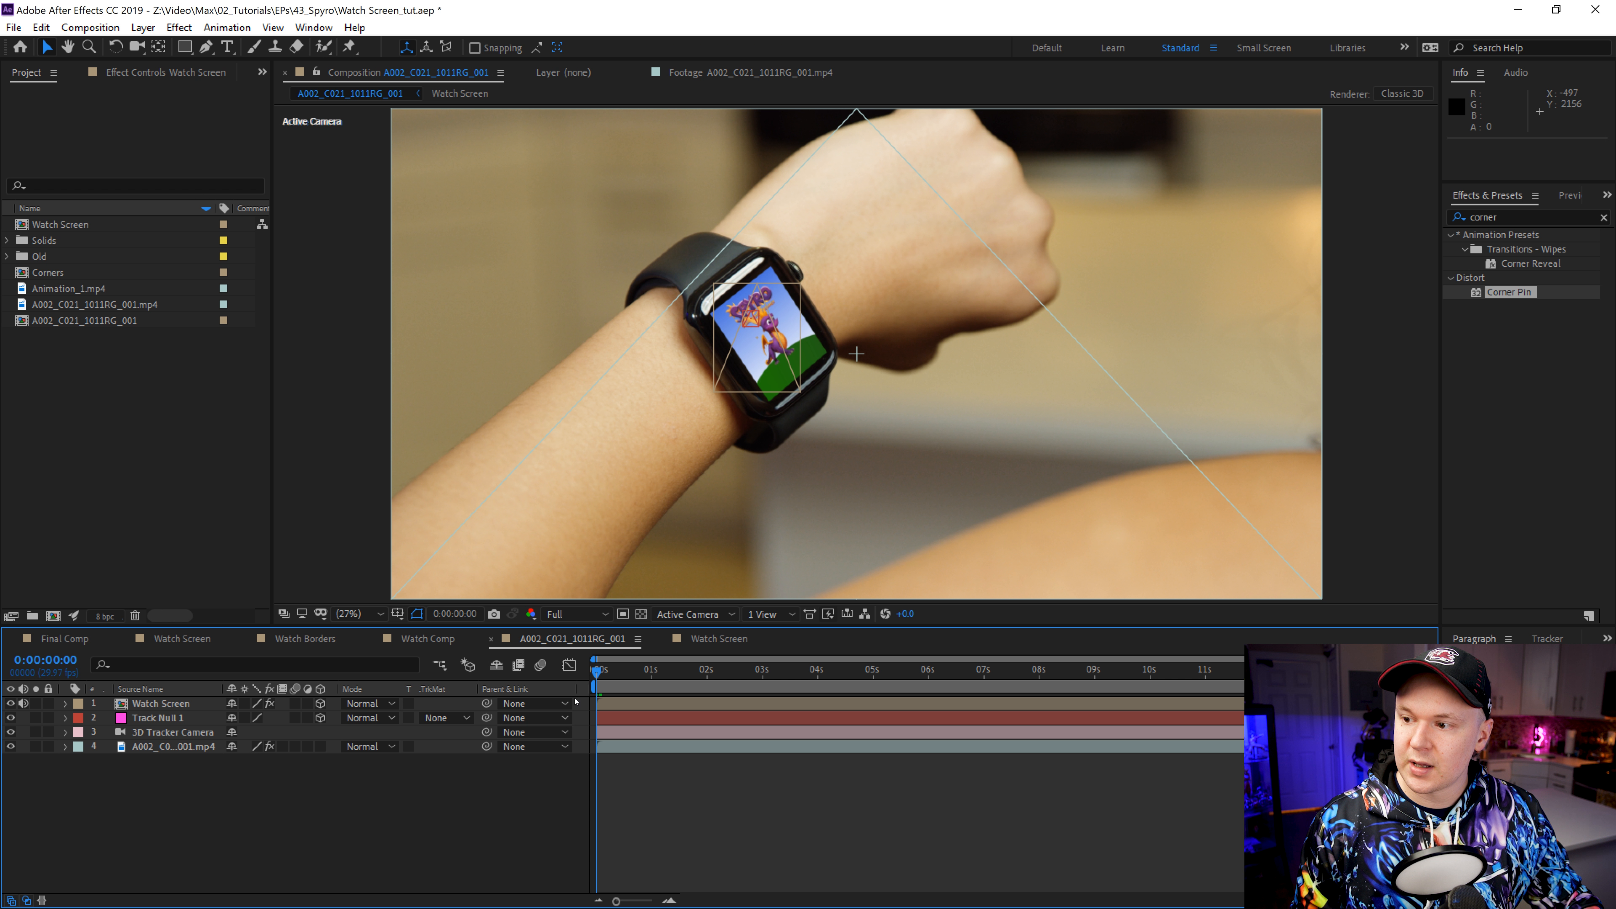
pyautogui.click(439, 821)
pyautogui.click(162, 704)
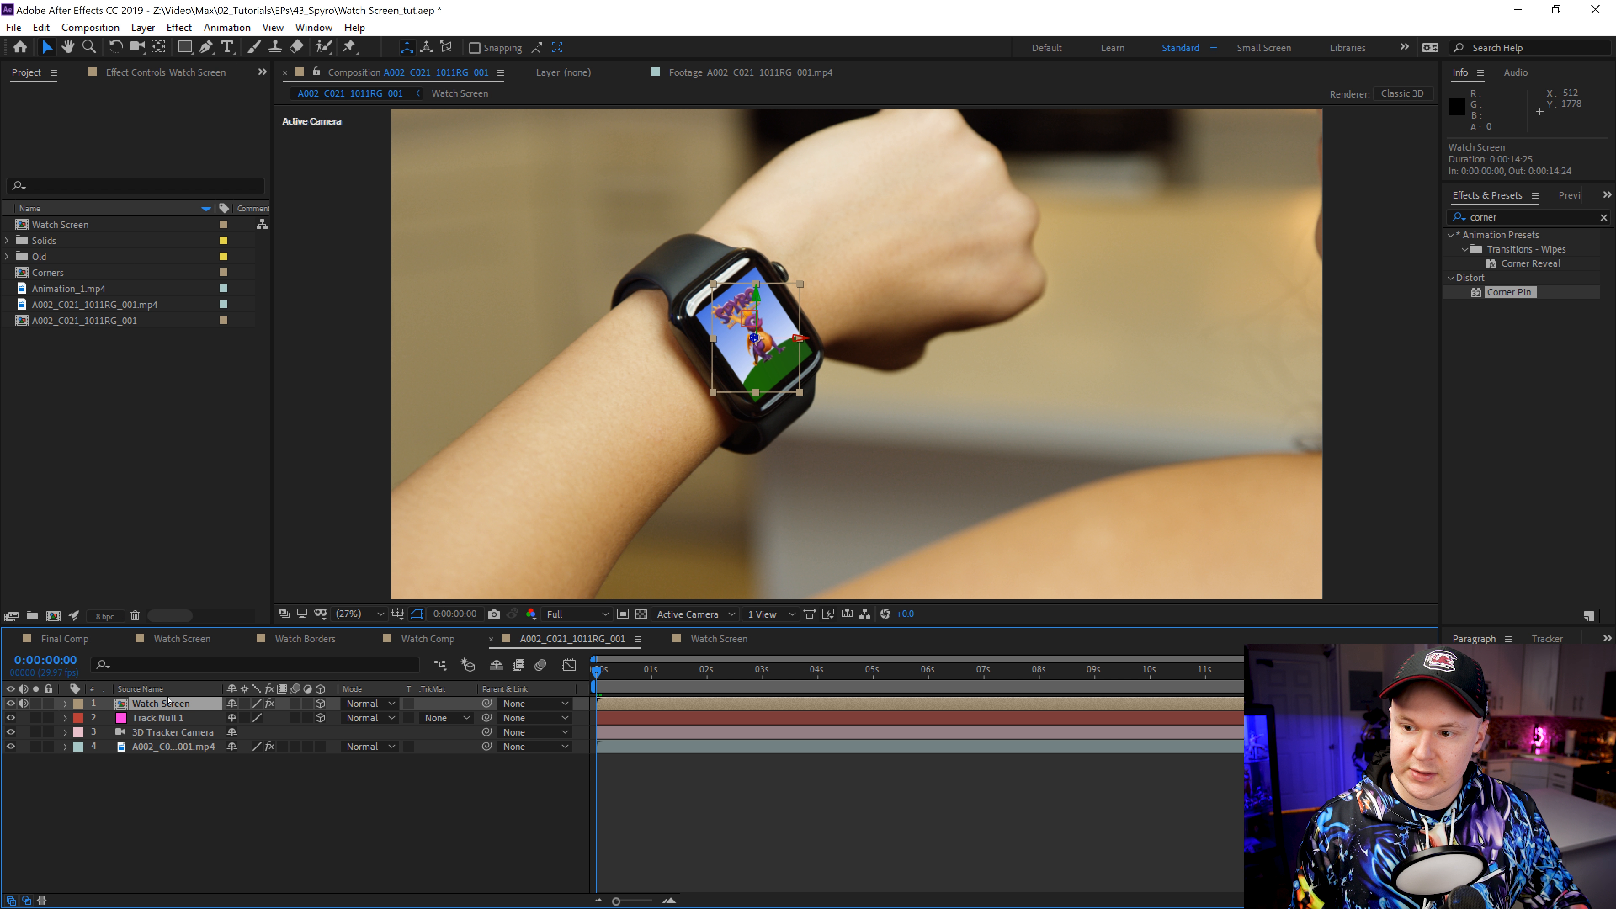
pyautogui.hotkey('ctrl', 'd')
pyautogui.click(42, 274)
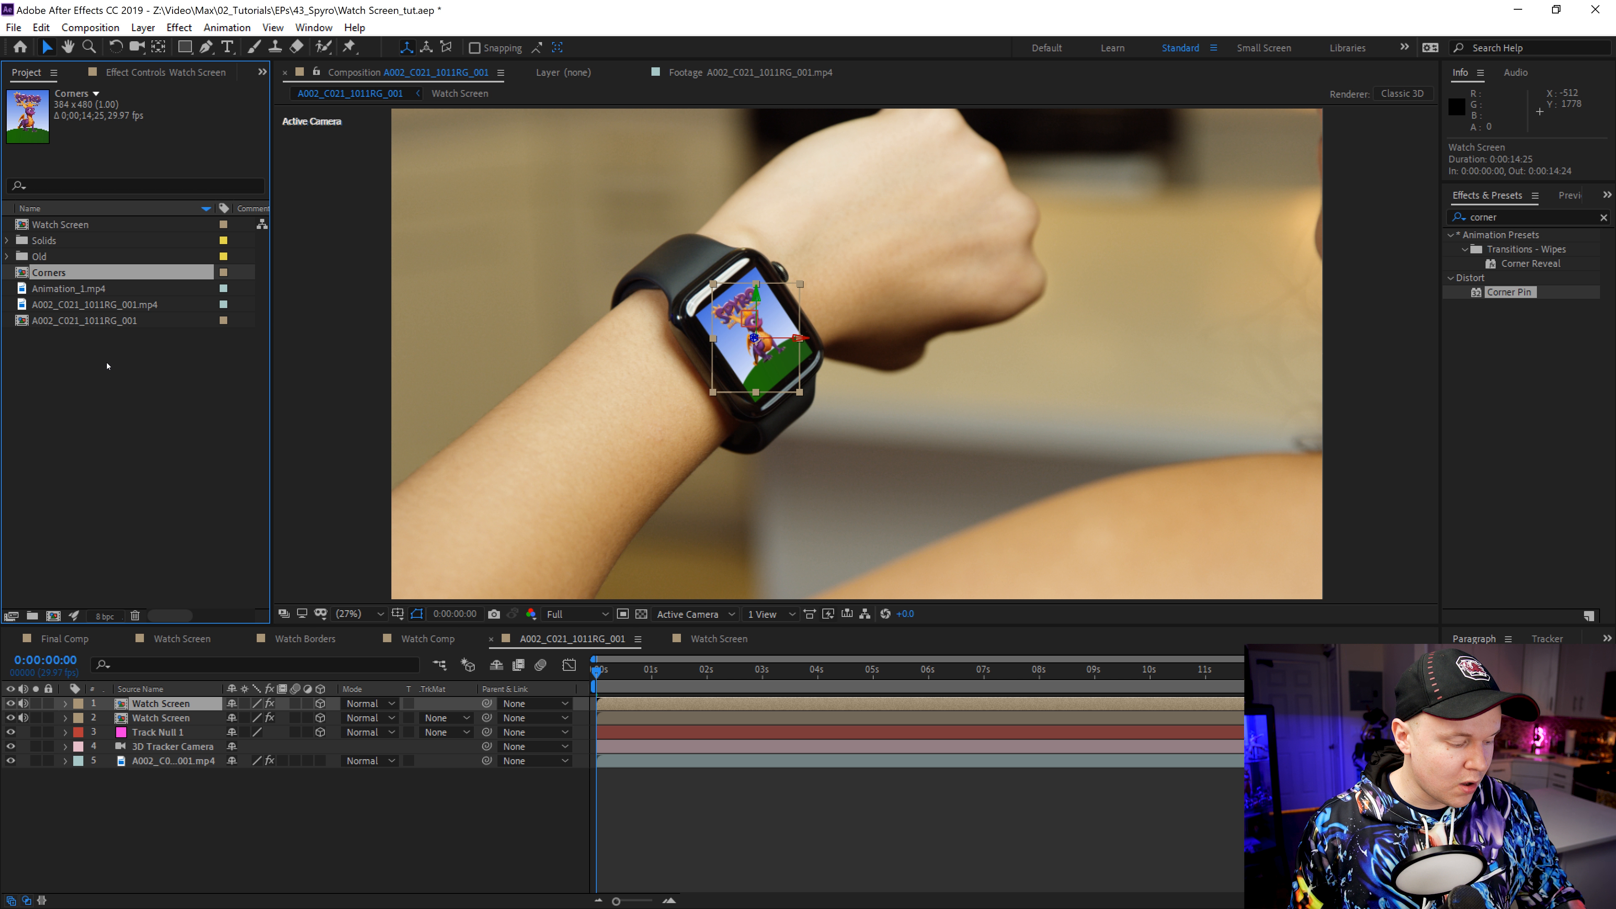
pyautogui.moveTo(49, 277); pyautogui.dragTo(154, 703)
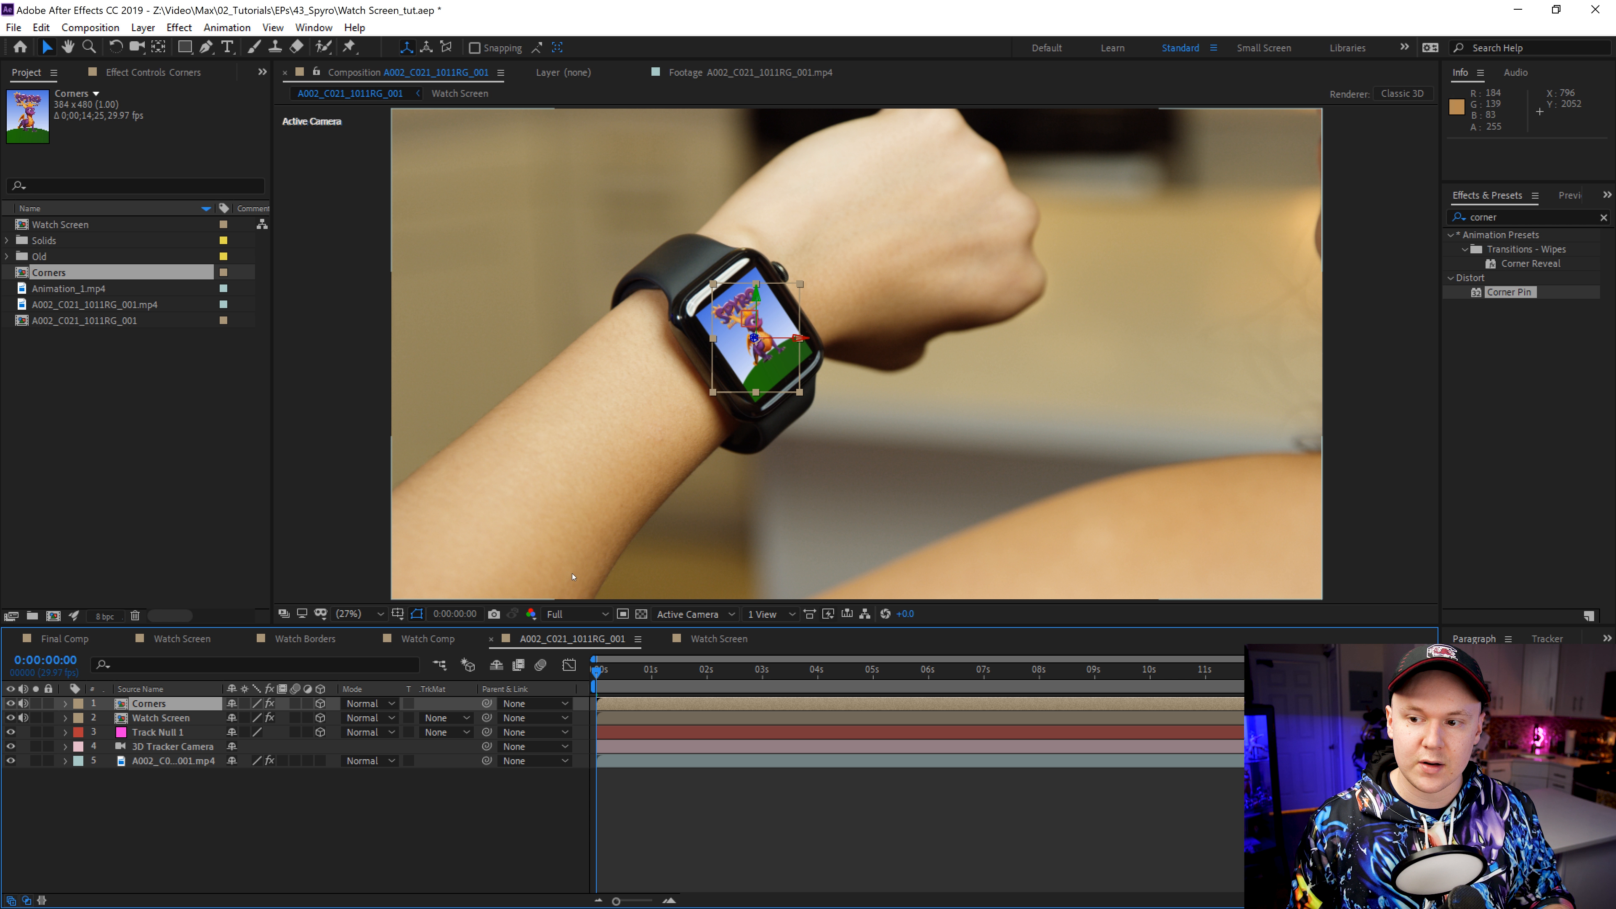
# Step: Add Corners as an extra top layer and copy the Watch Screen layer's position onto it
pyautogui.moveTo(50, 273); pyautogui.dragTo(159, 700)
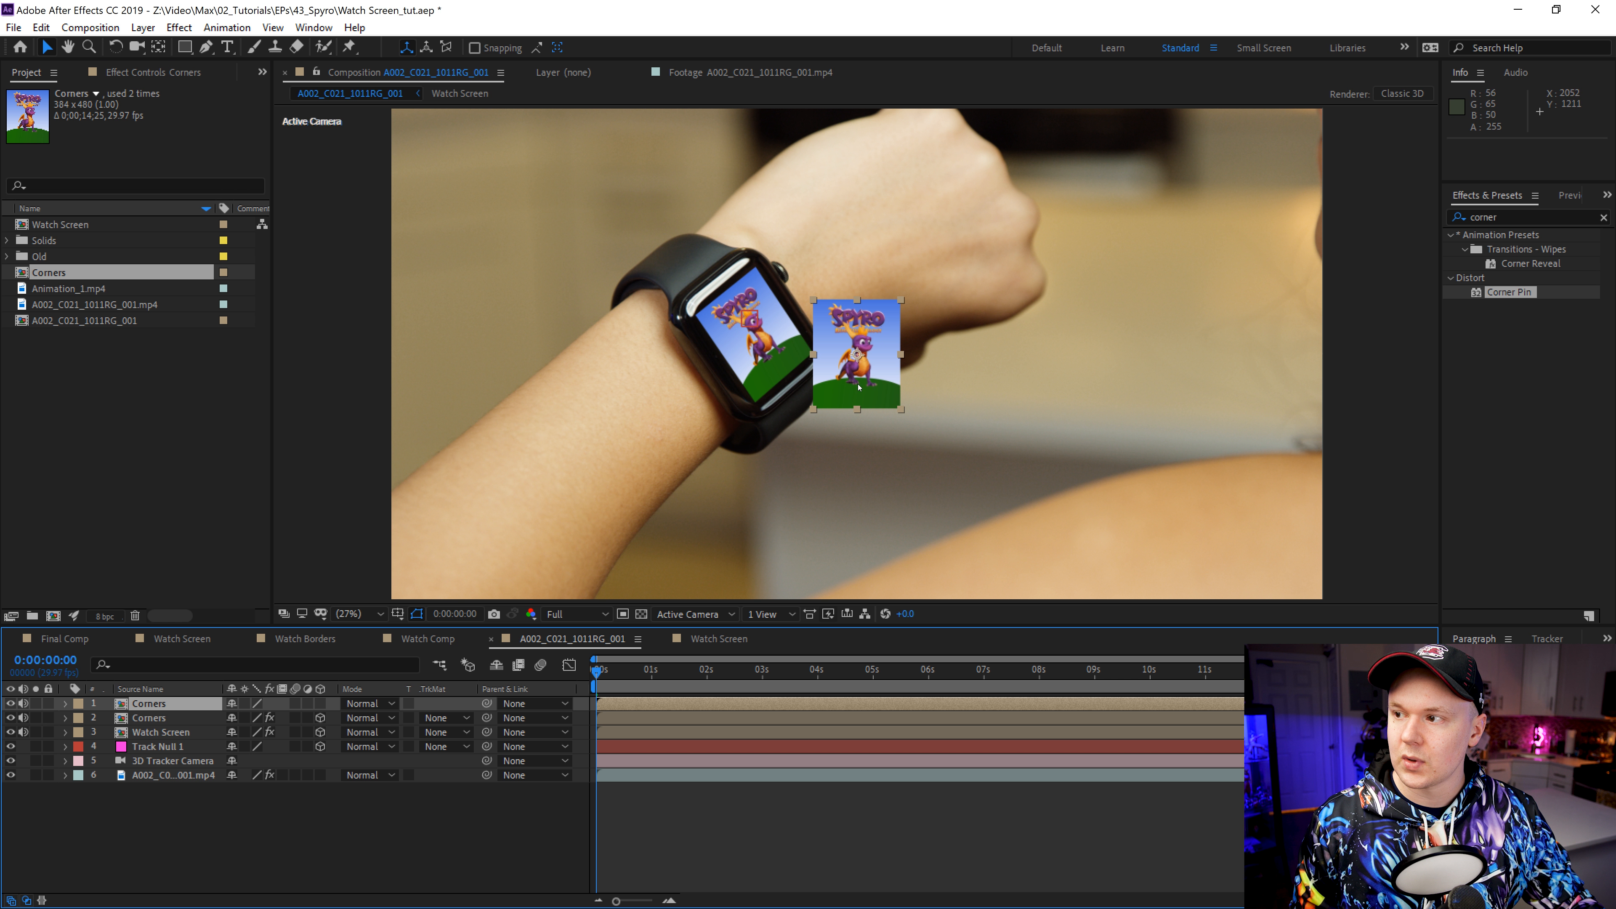
pyautogui.click(629, 732)
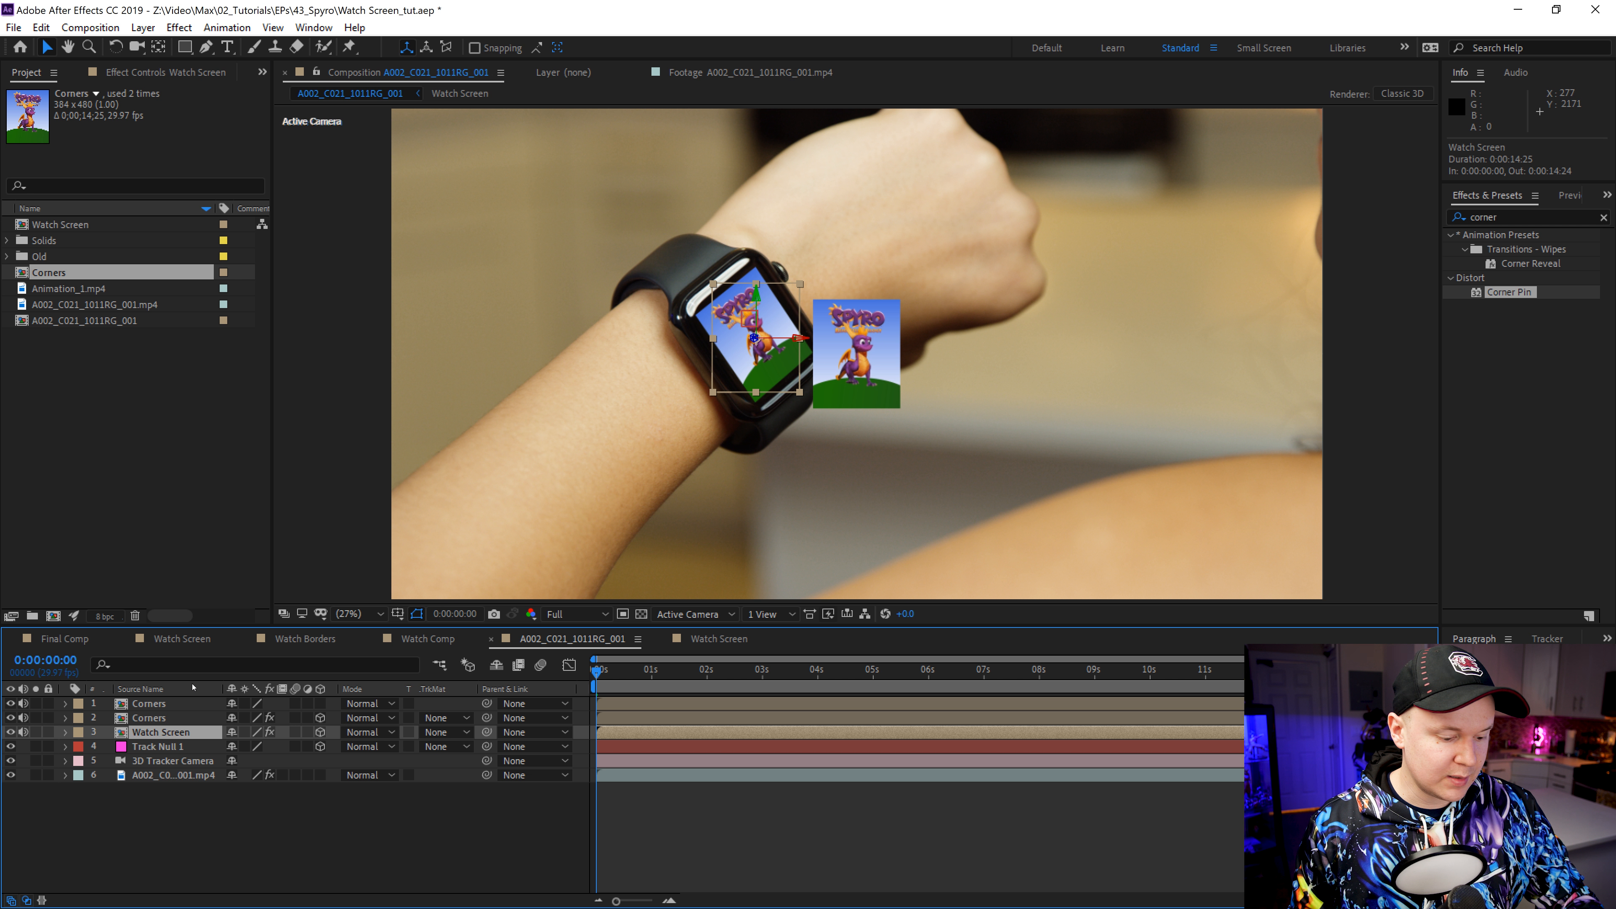
pyautogui.press('p')
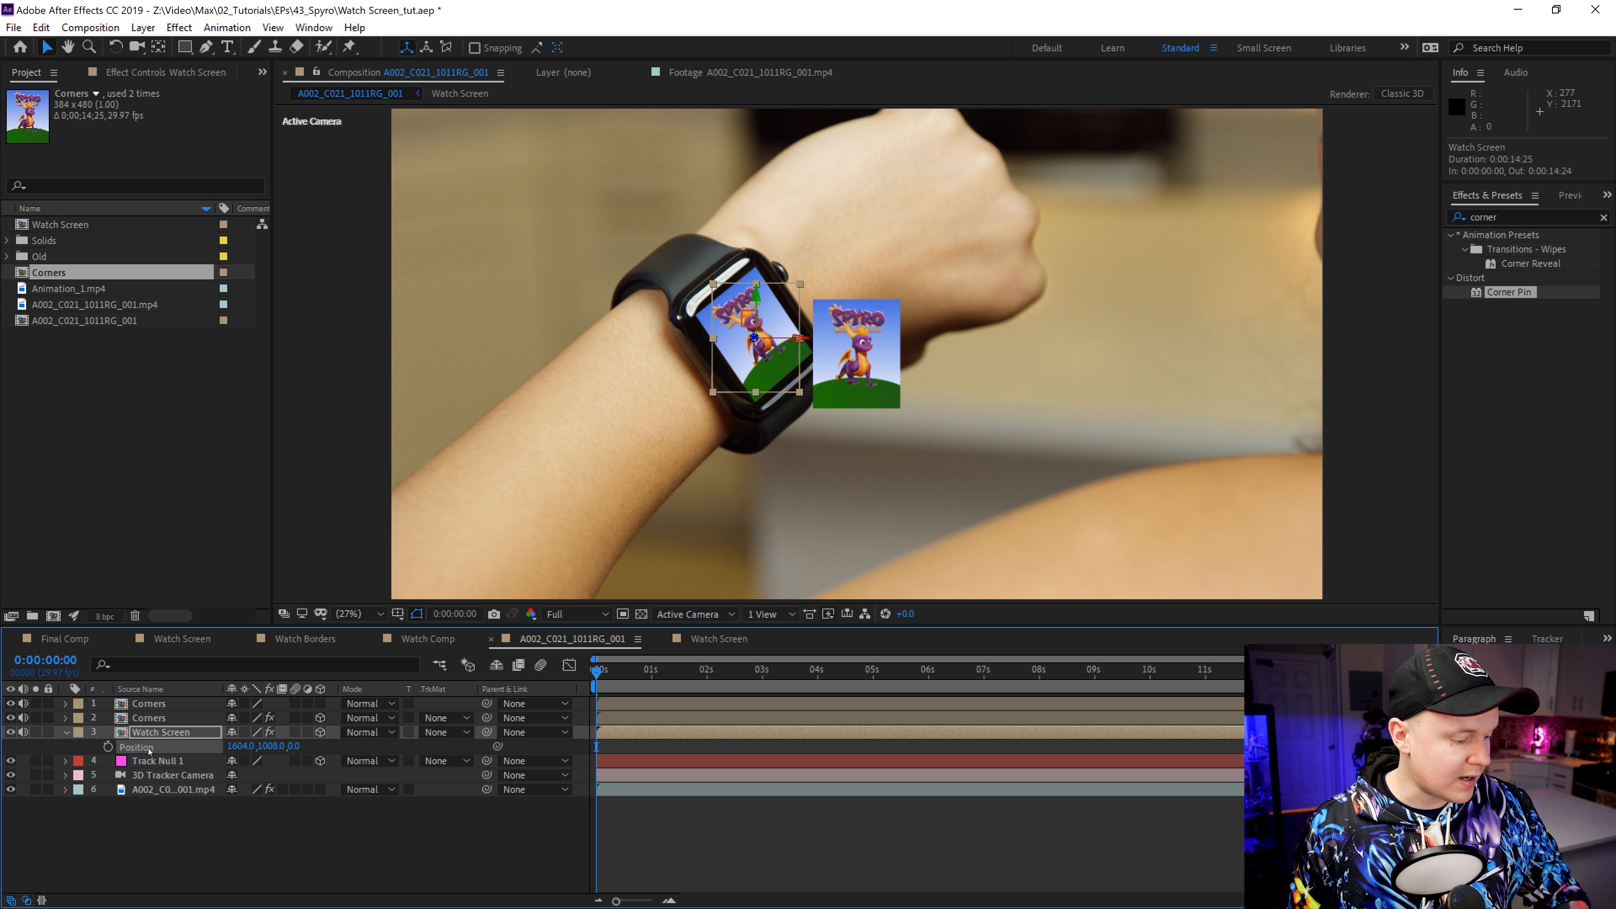
pyautogui.click(150, 703)
pyautogui.hotkey('ctrl', 'v')
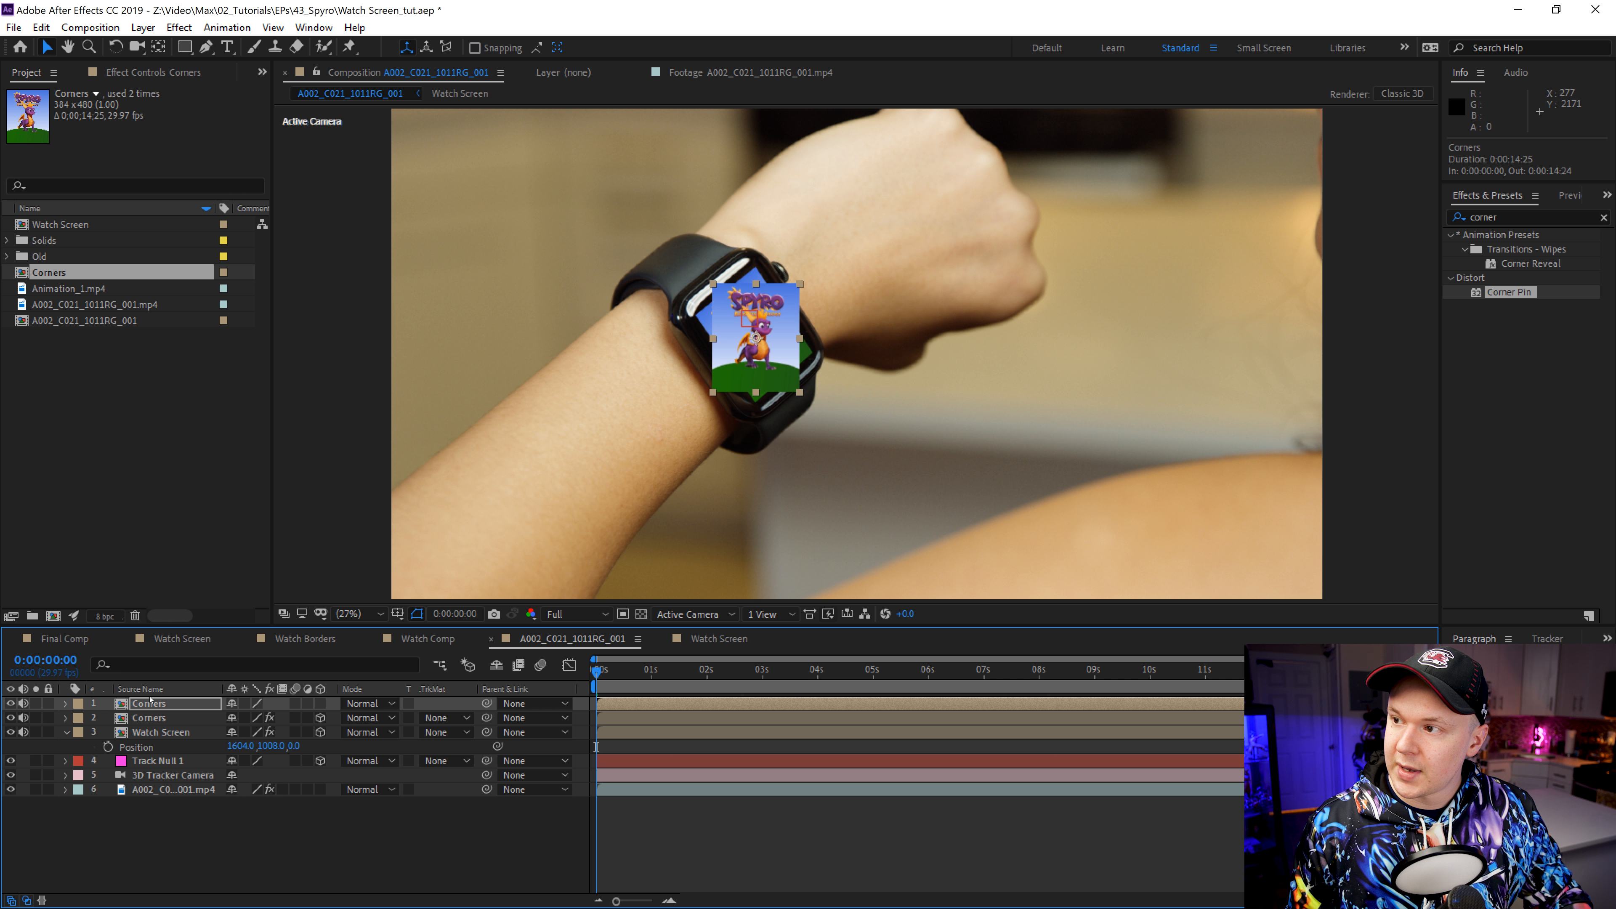
# Step: Copy the Corner Pin effect from the Watch Screen layer onto the extra top Corners layer and delete that layer
pyautogui.click(148, 731)
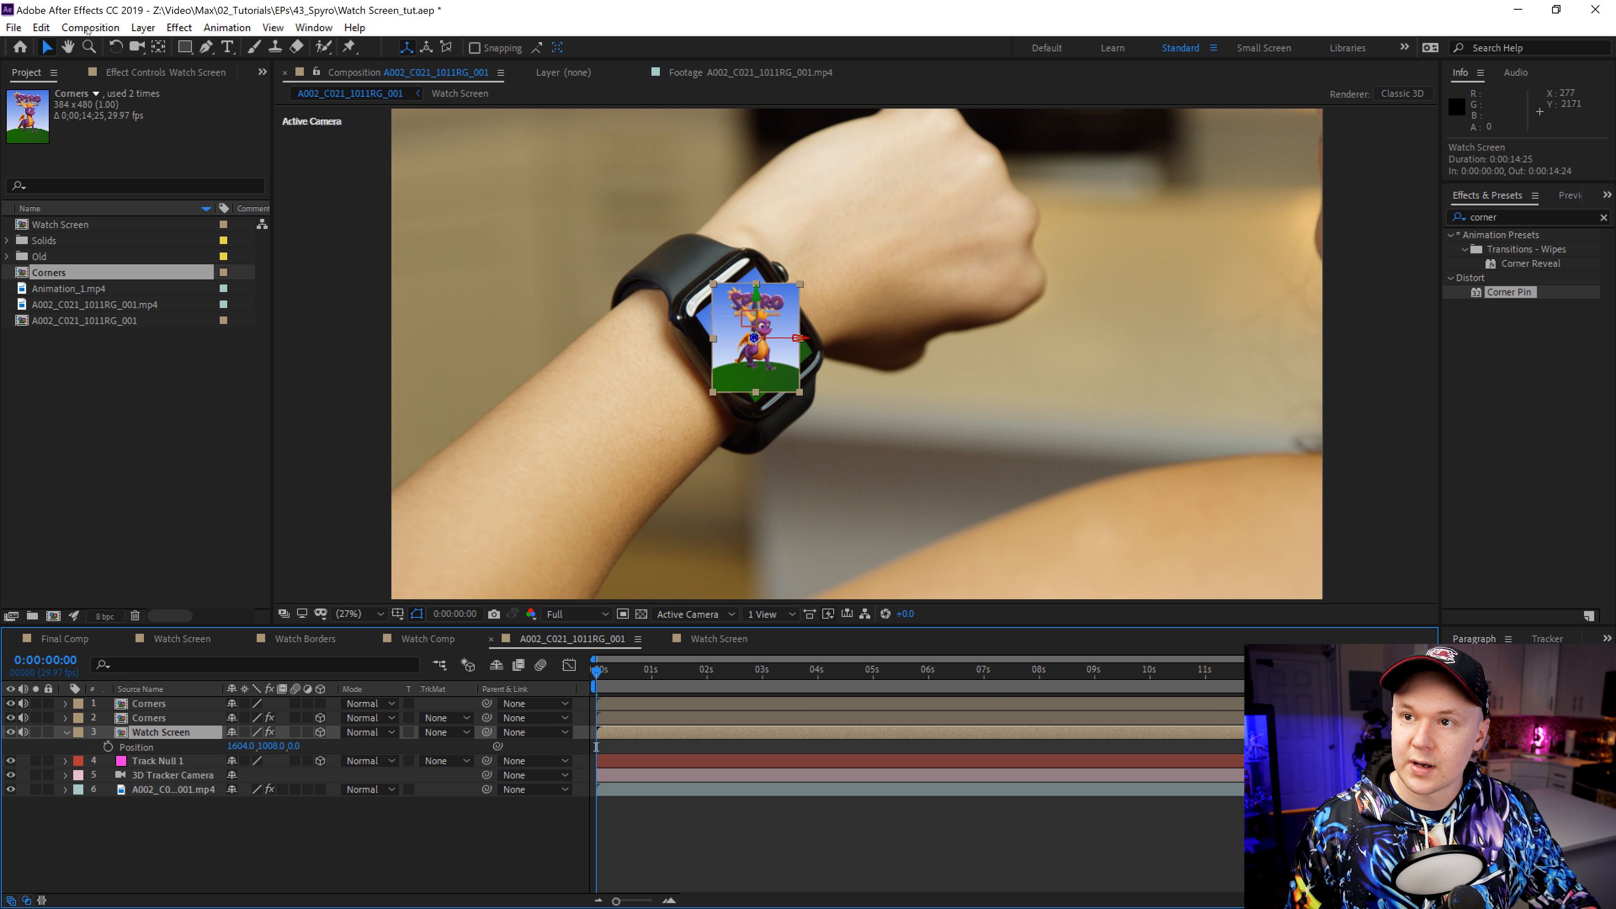
pyautogui.press('F3')
pyautogui.click(62, 109)
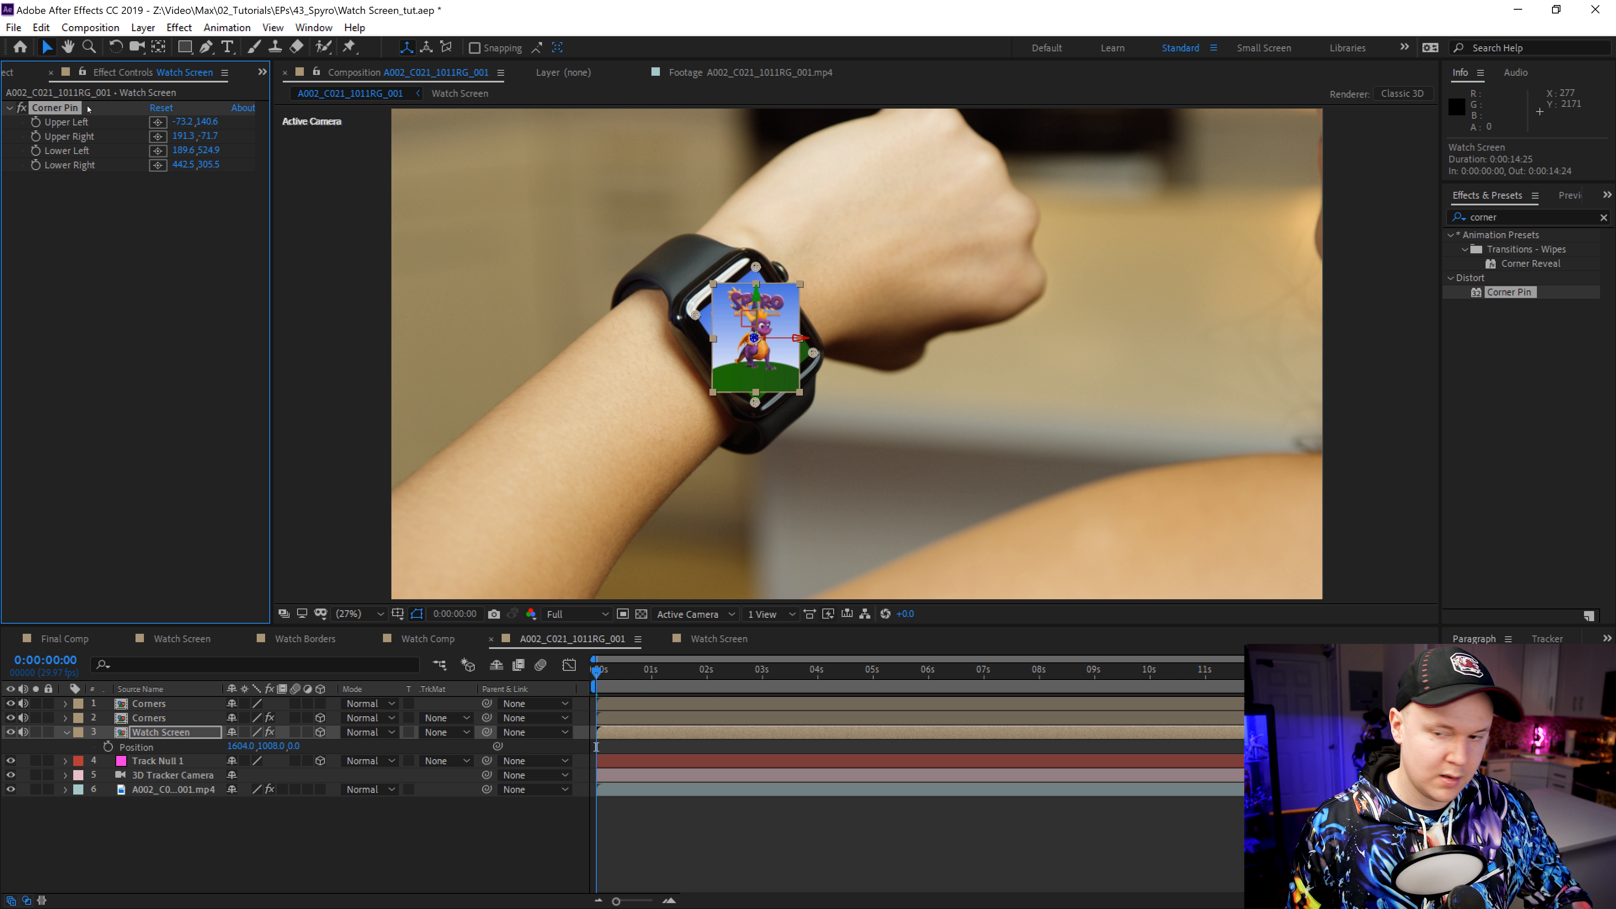
pyautogui.click(145, 702)
pyautogui.hotkey('ctrl', 'v')
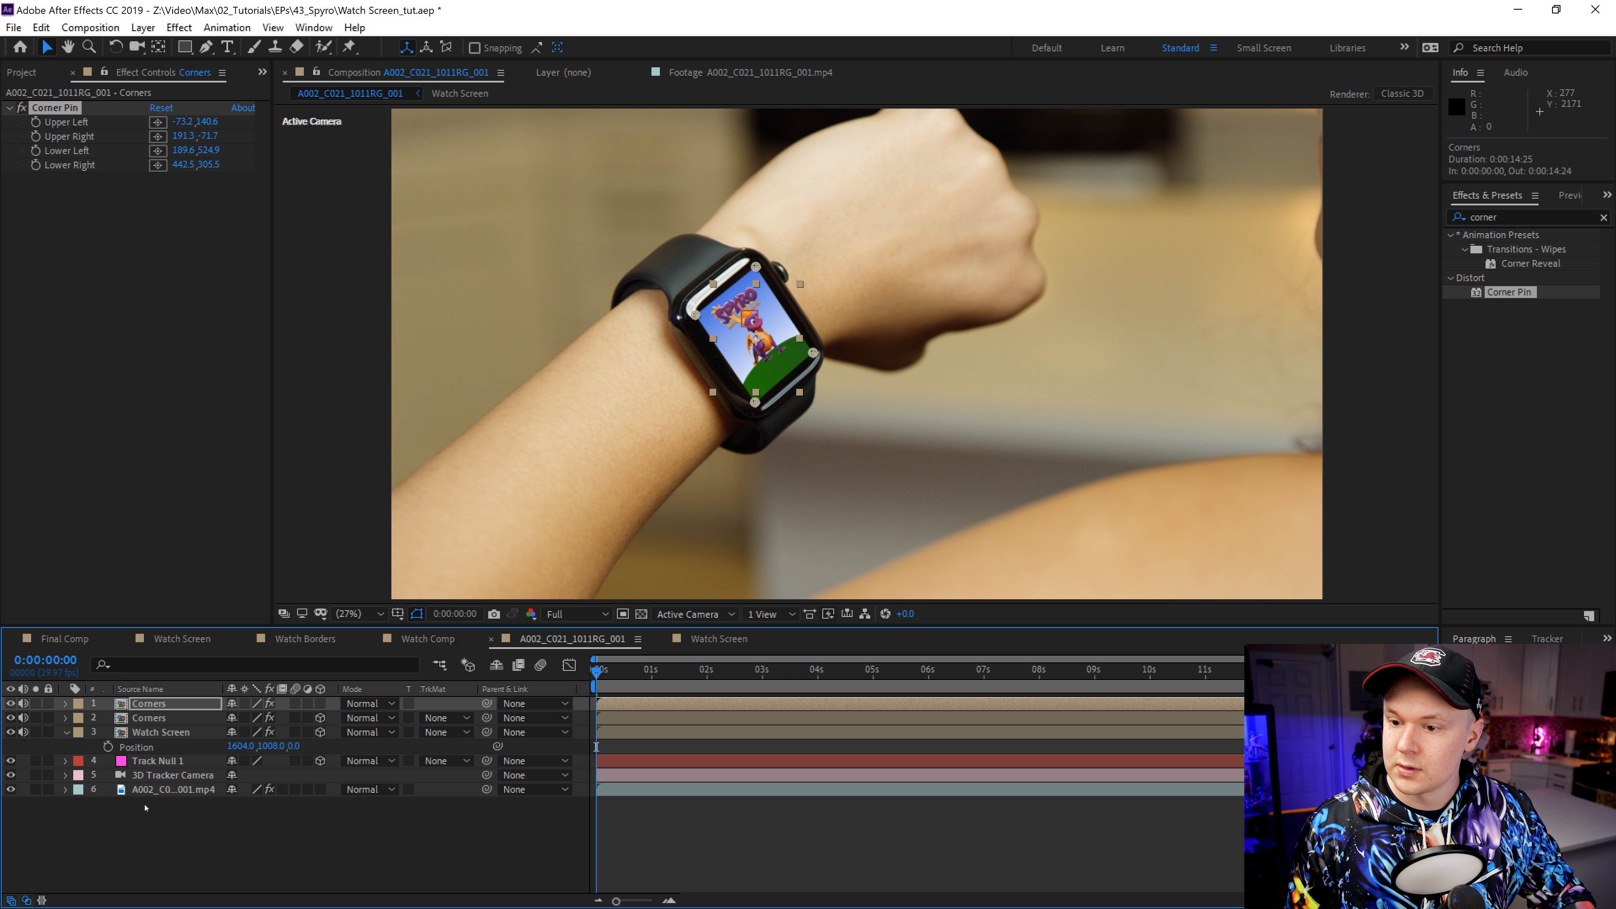
pyautogui.click(157, 815)
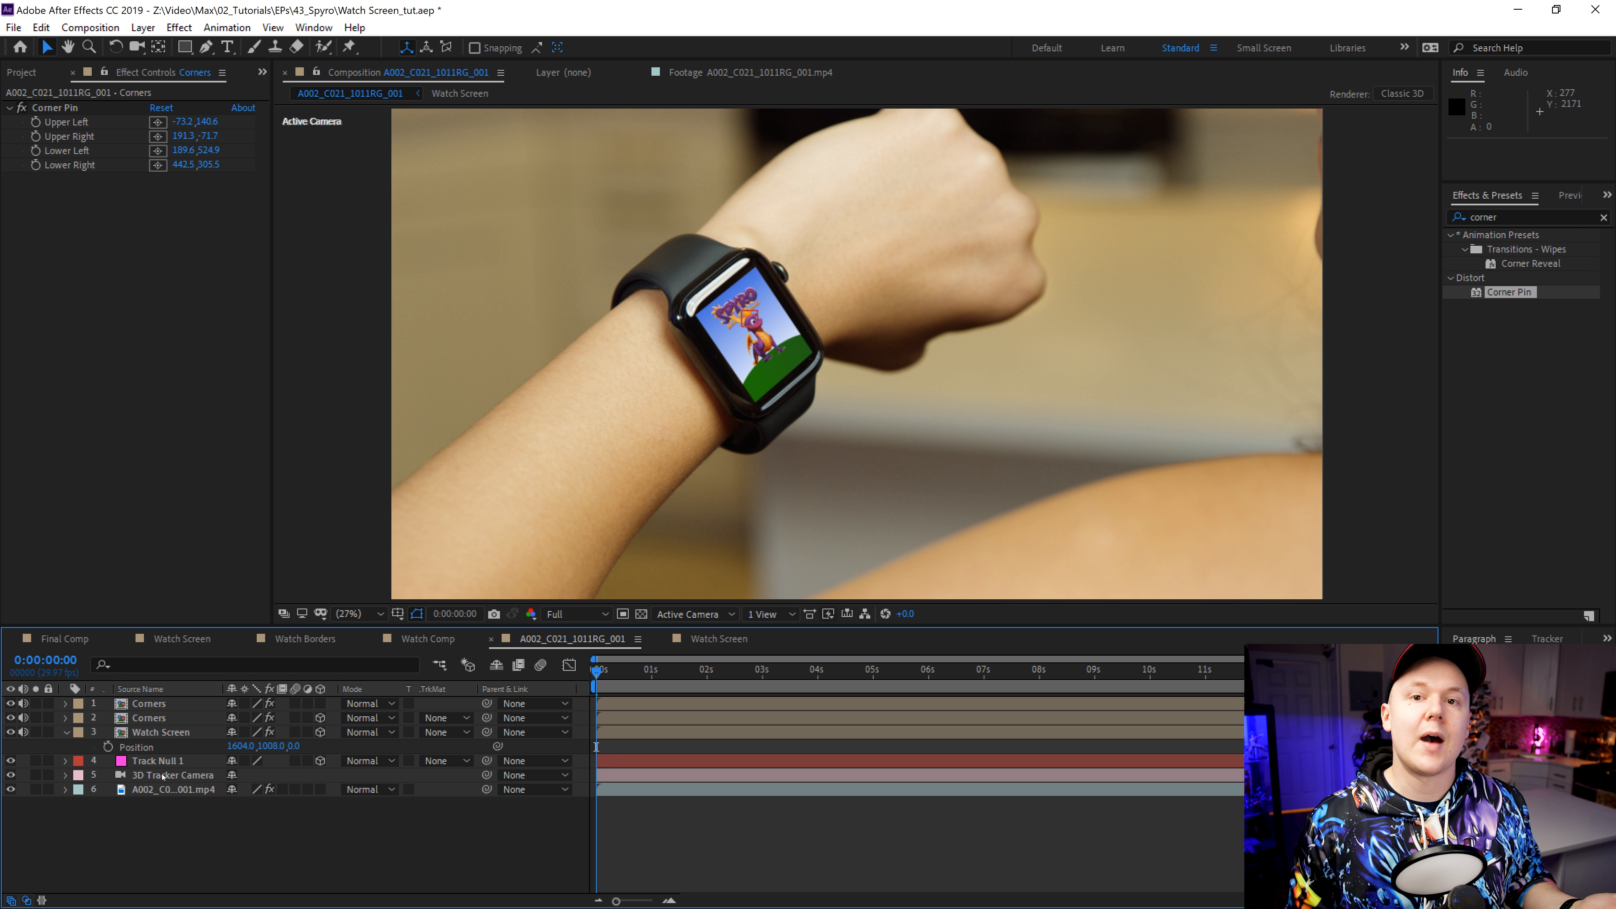
pyautogui.click(154, 702)
pyautogui.press('Delete')
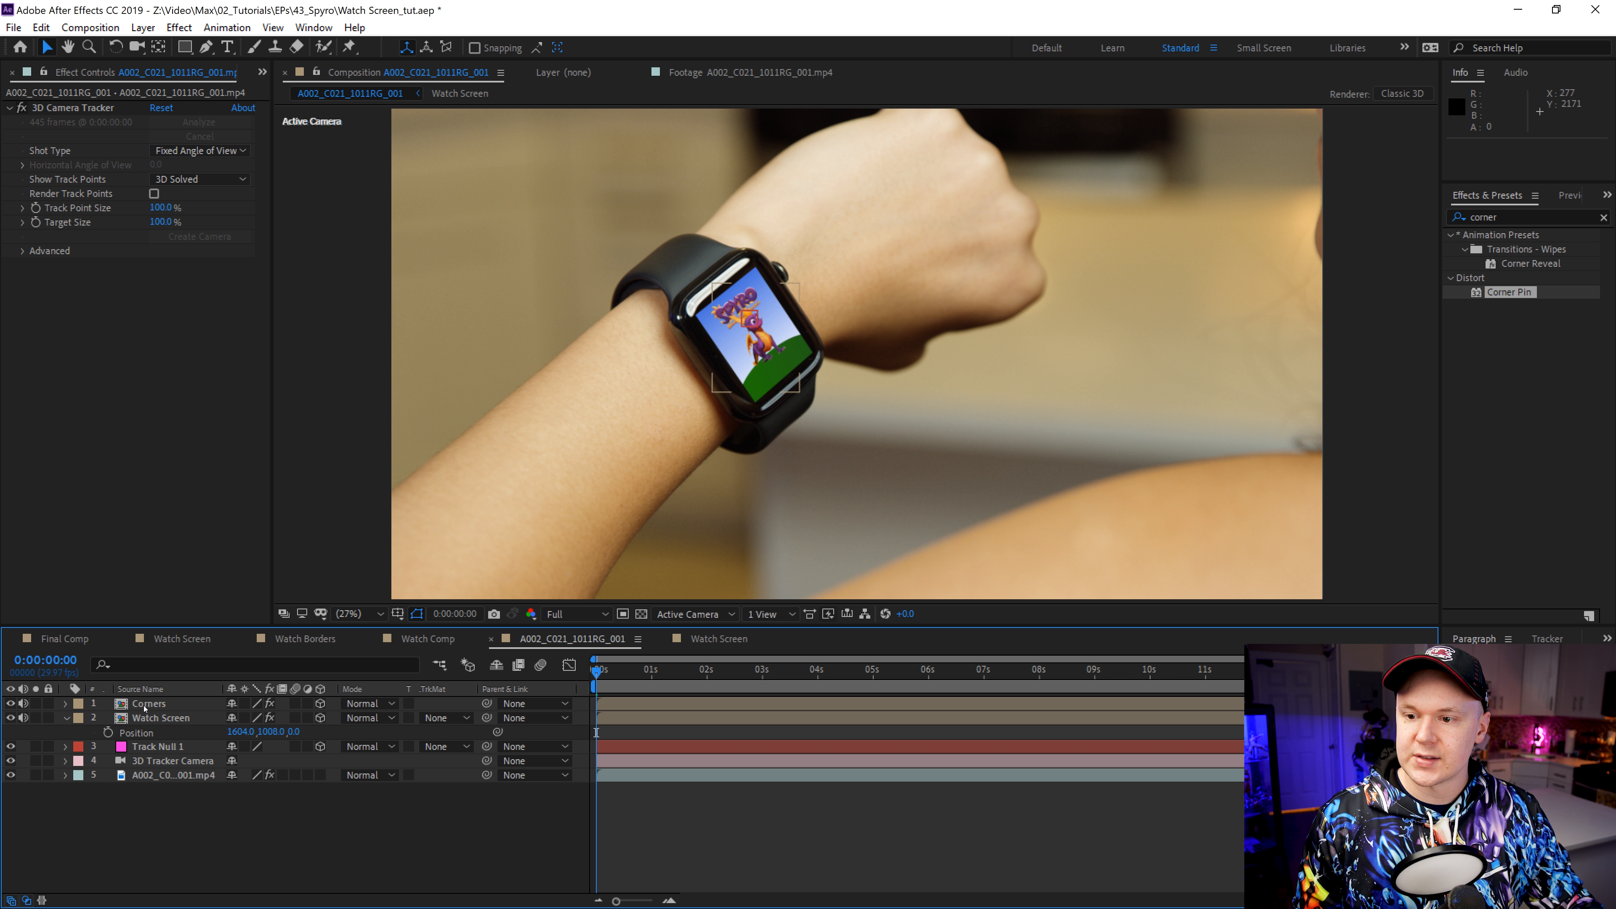
# Step: Open the Corners composition and delete its Animation_1.mp4 and Screen layers
pyautogui.doubleClick(159, 703)
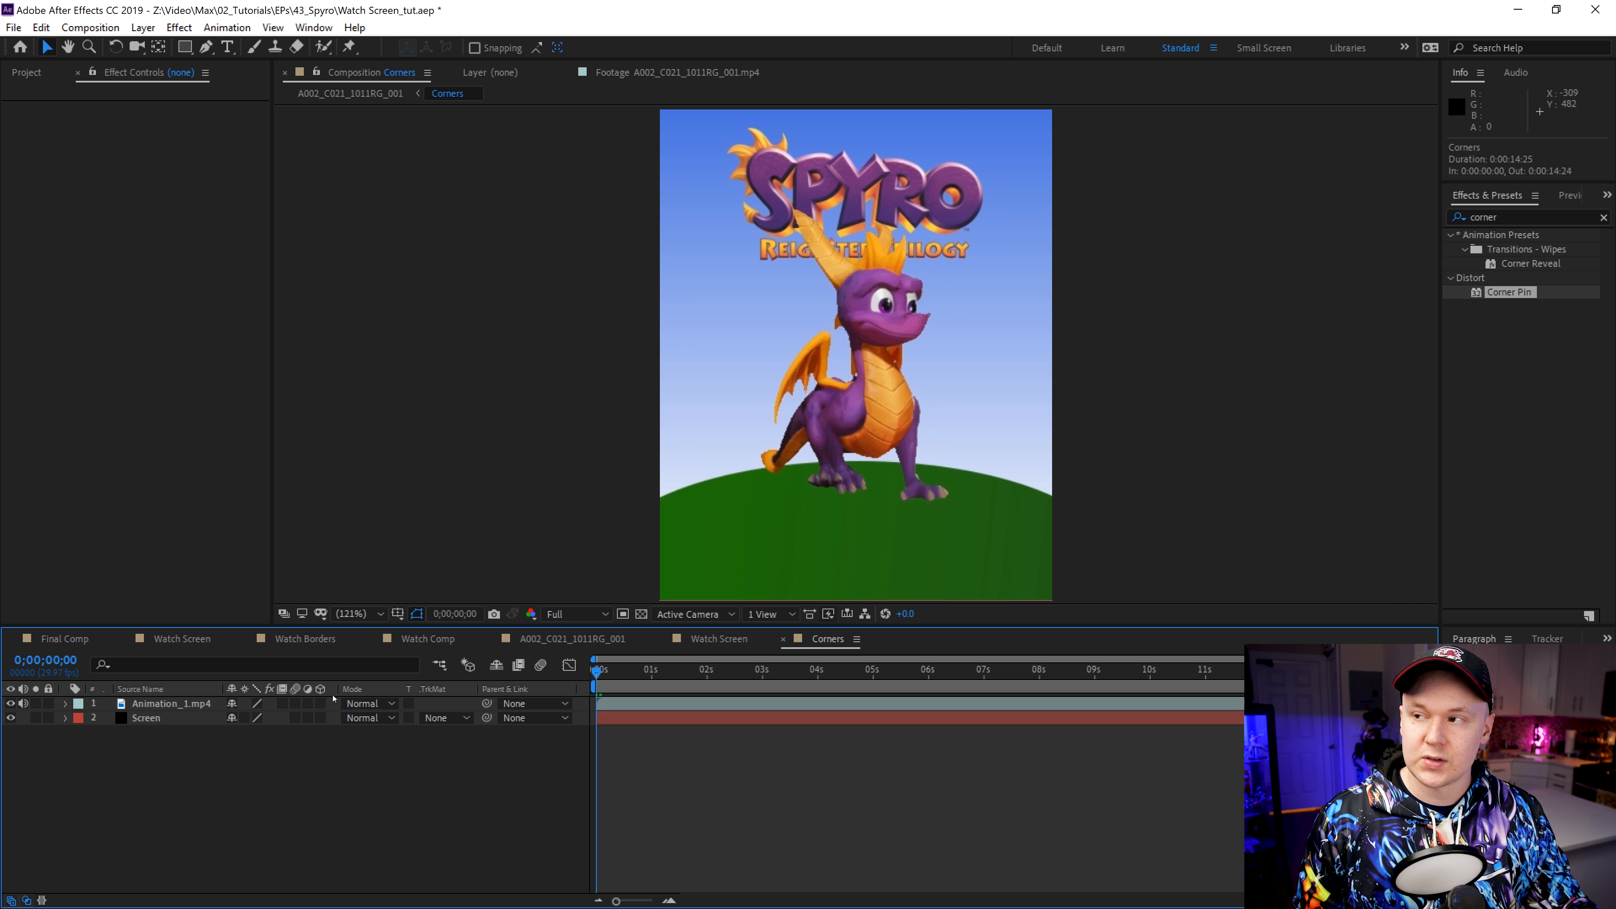
pyautogui.click(165, 703)
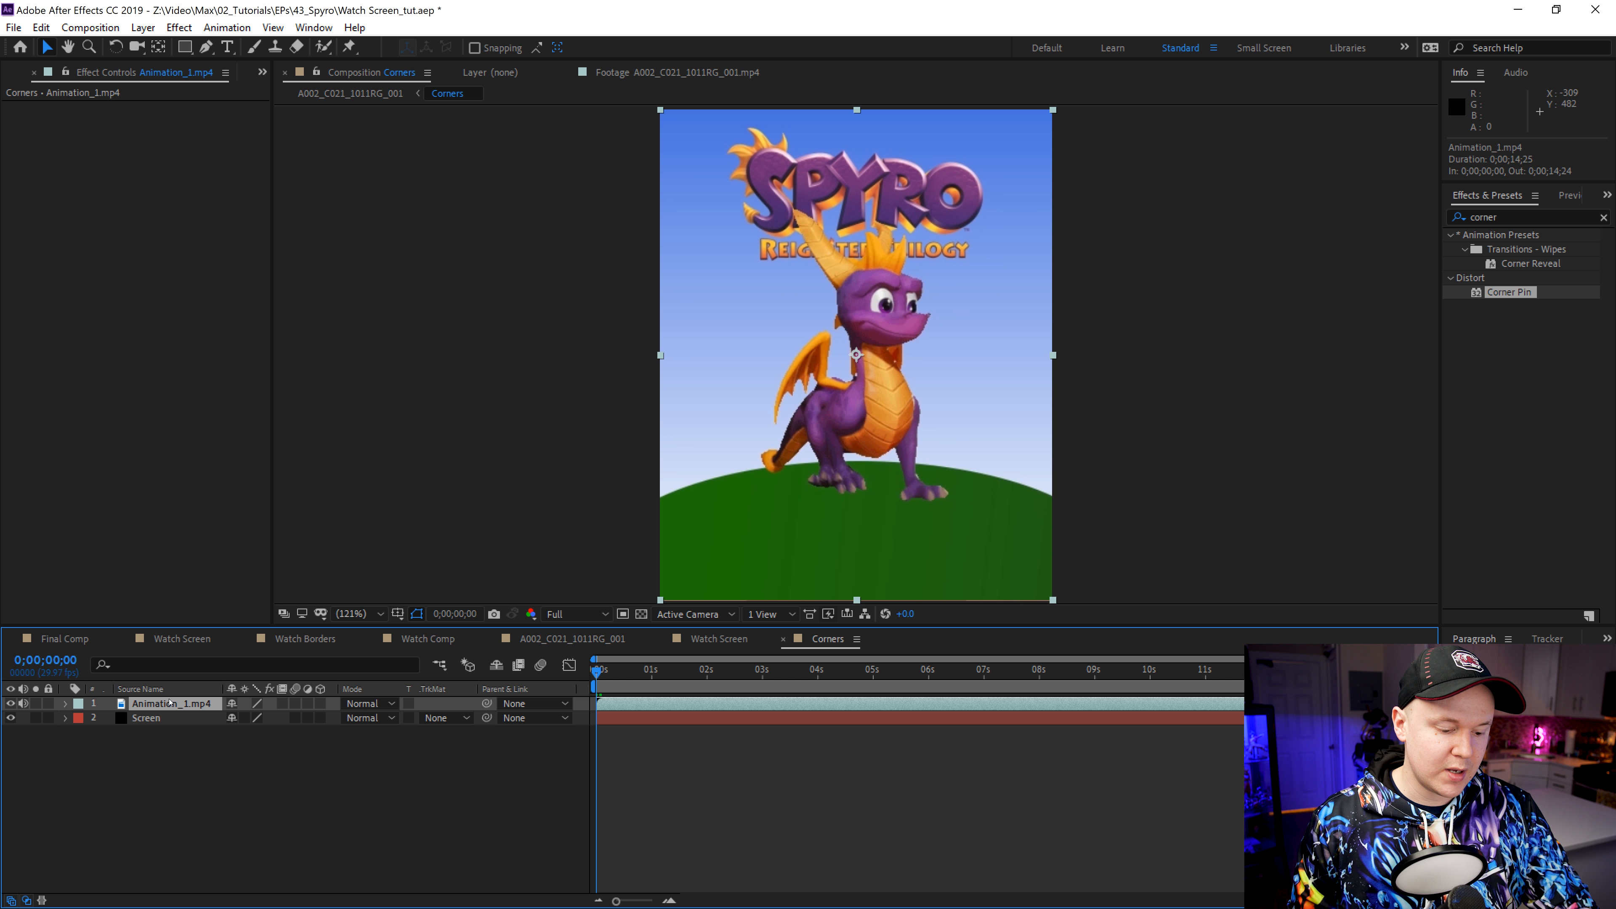
pyautogui.press('Delete')
pyautogui.click(156, 703)
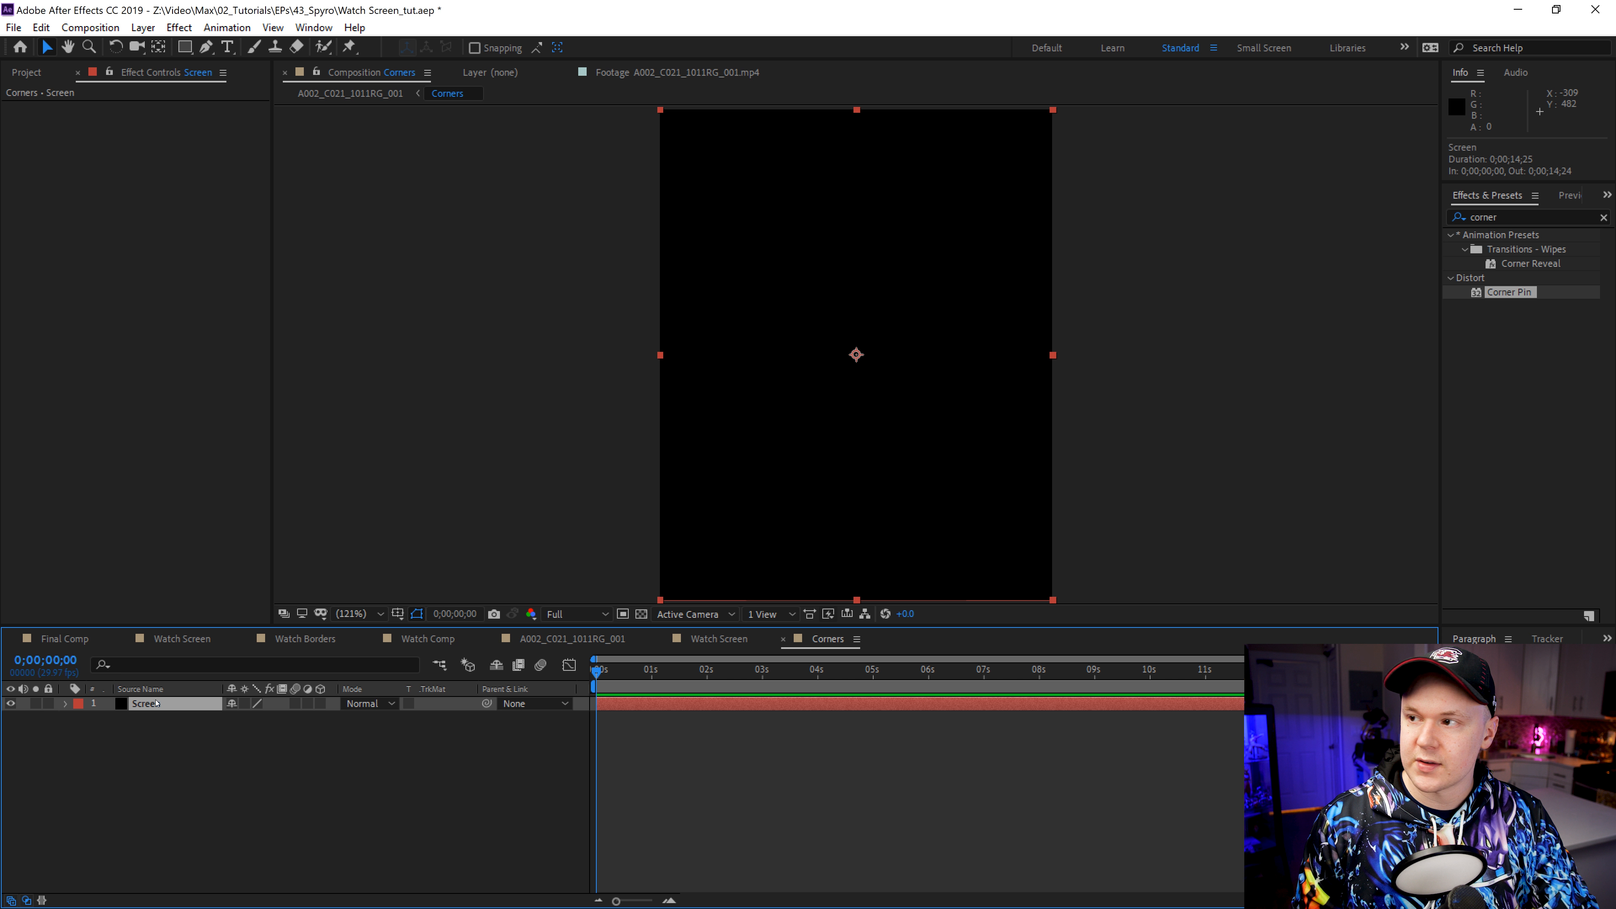
pyautogui.press('Delete')
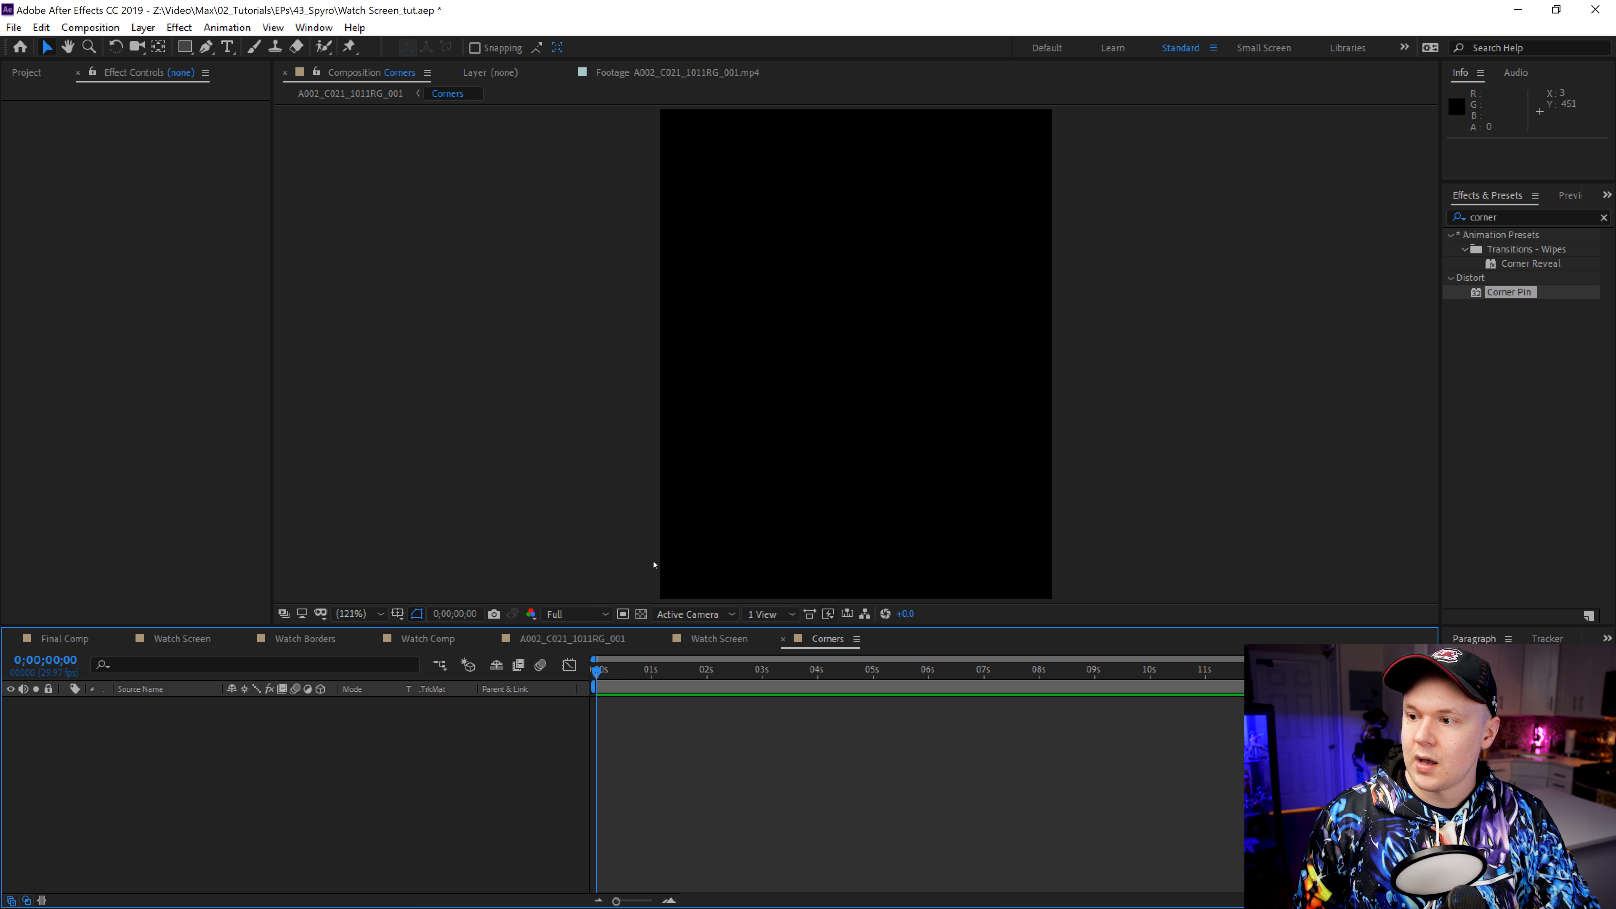
# Step: Show the transparency grid and draw a white rectangle shape about 345 by 450 px within the Corners composition
pyautogui.click(640, 613)
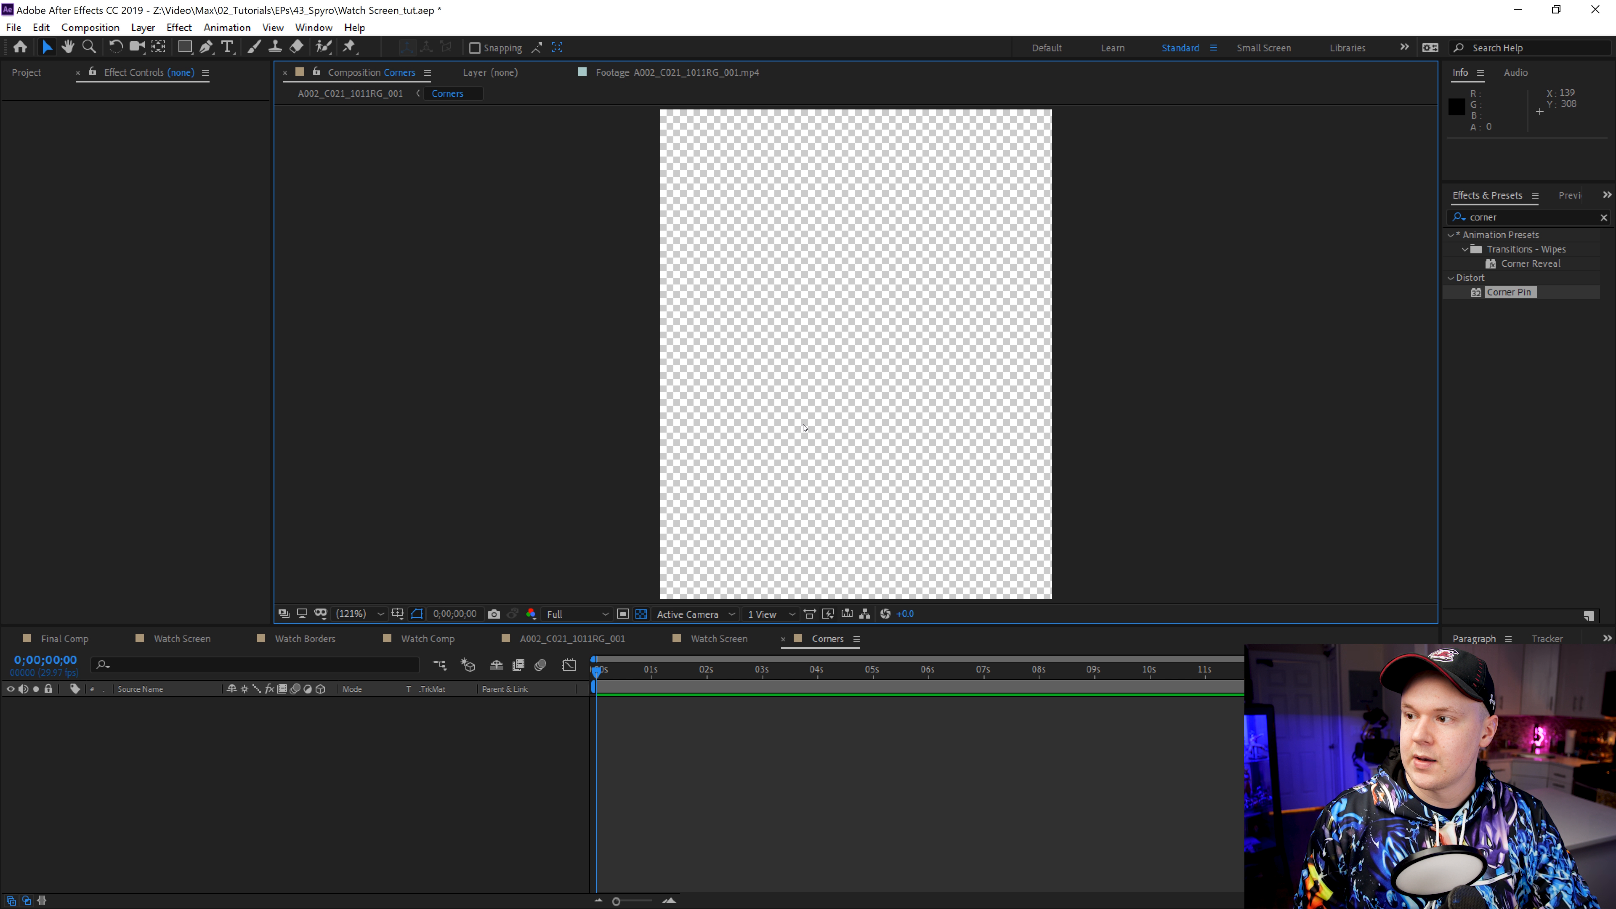
pyautogui.press('/')
pyautogui.click(184, 48)
pyautogui.moveTo(711, 166)
pyautogui.mouseDown()
pyautogui.moveTo(790, 324)
pyautogui.moveTo(980, 547)
pyautogui.moveTo(1003, 546)
pyautogui.mouseUp()
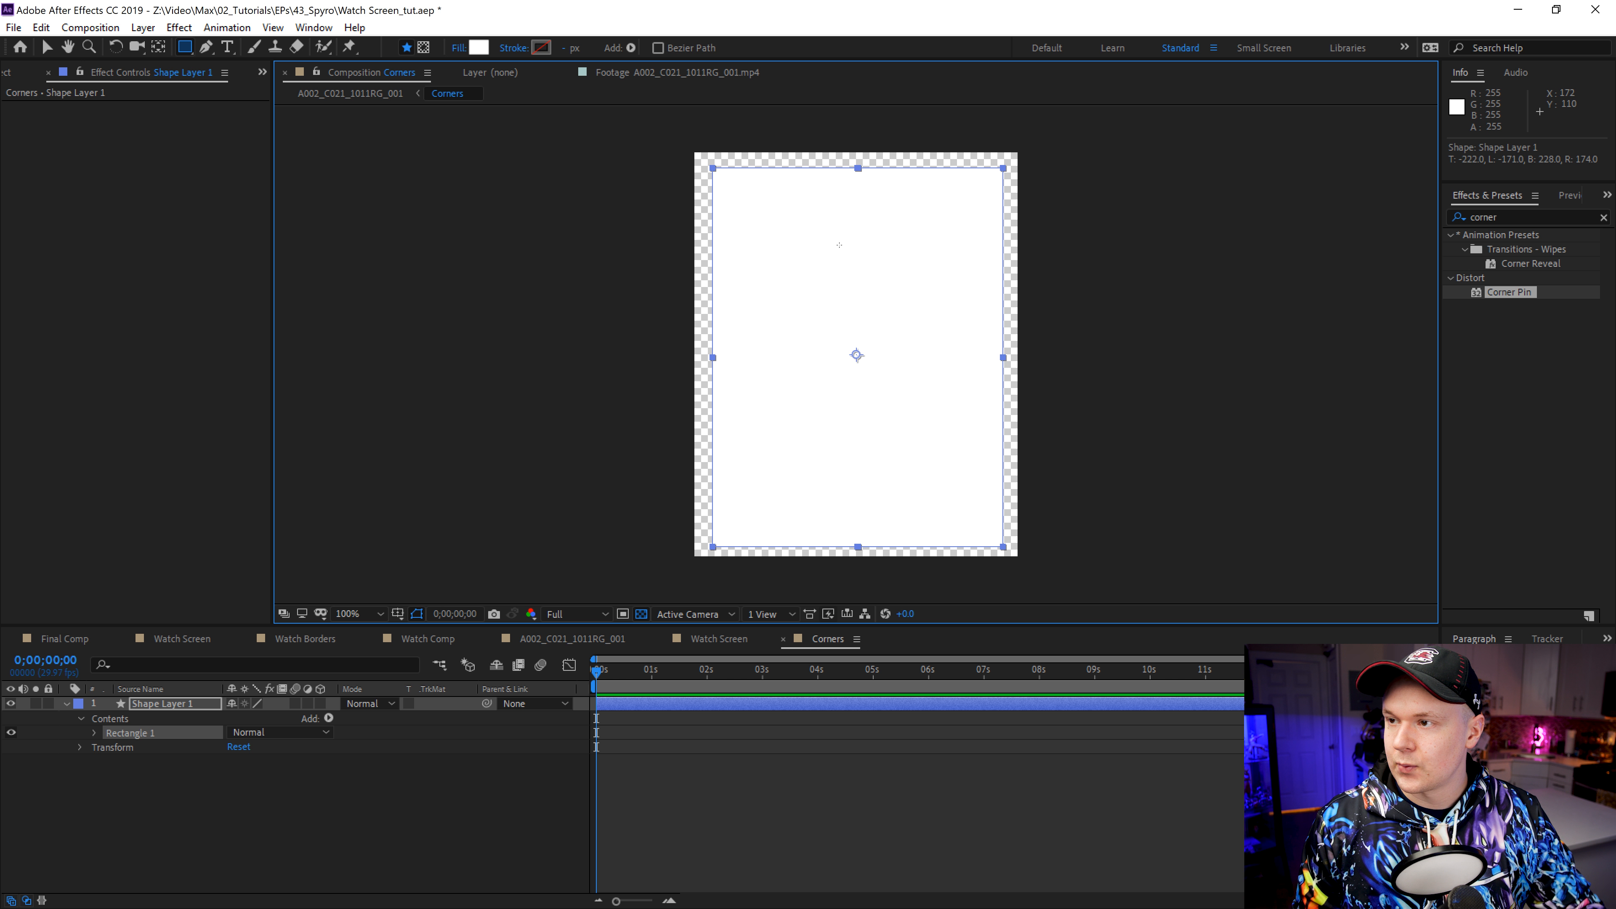
pyautogui.press('v')
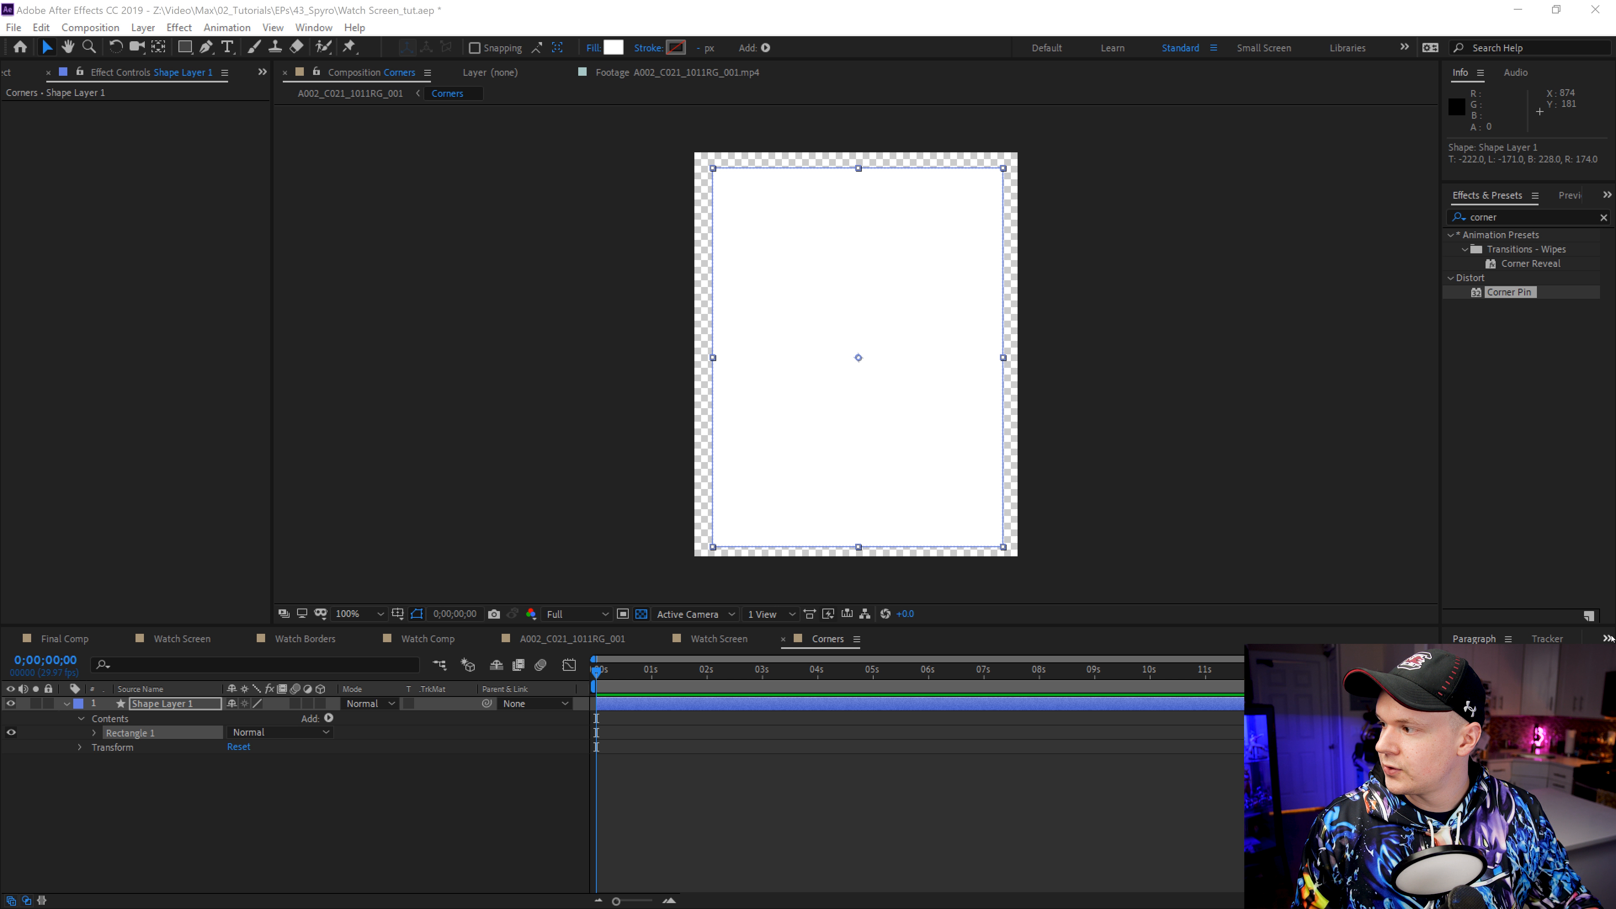
# Step: Align the rectangle shape to the left and top edges of the composition
pyautogui.click(313, 27)
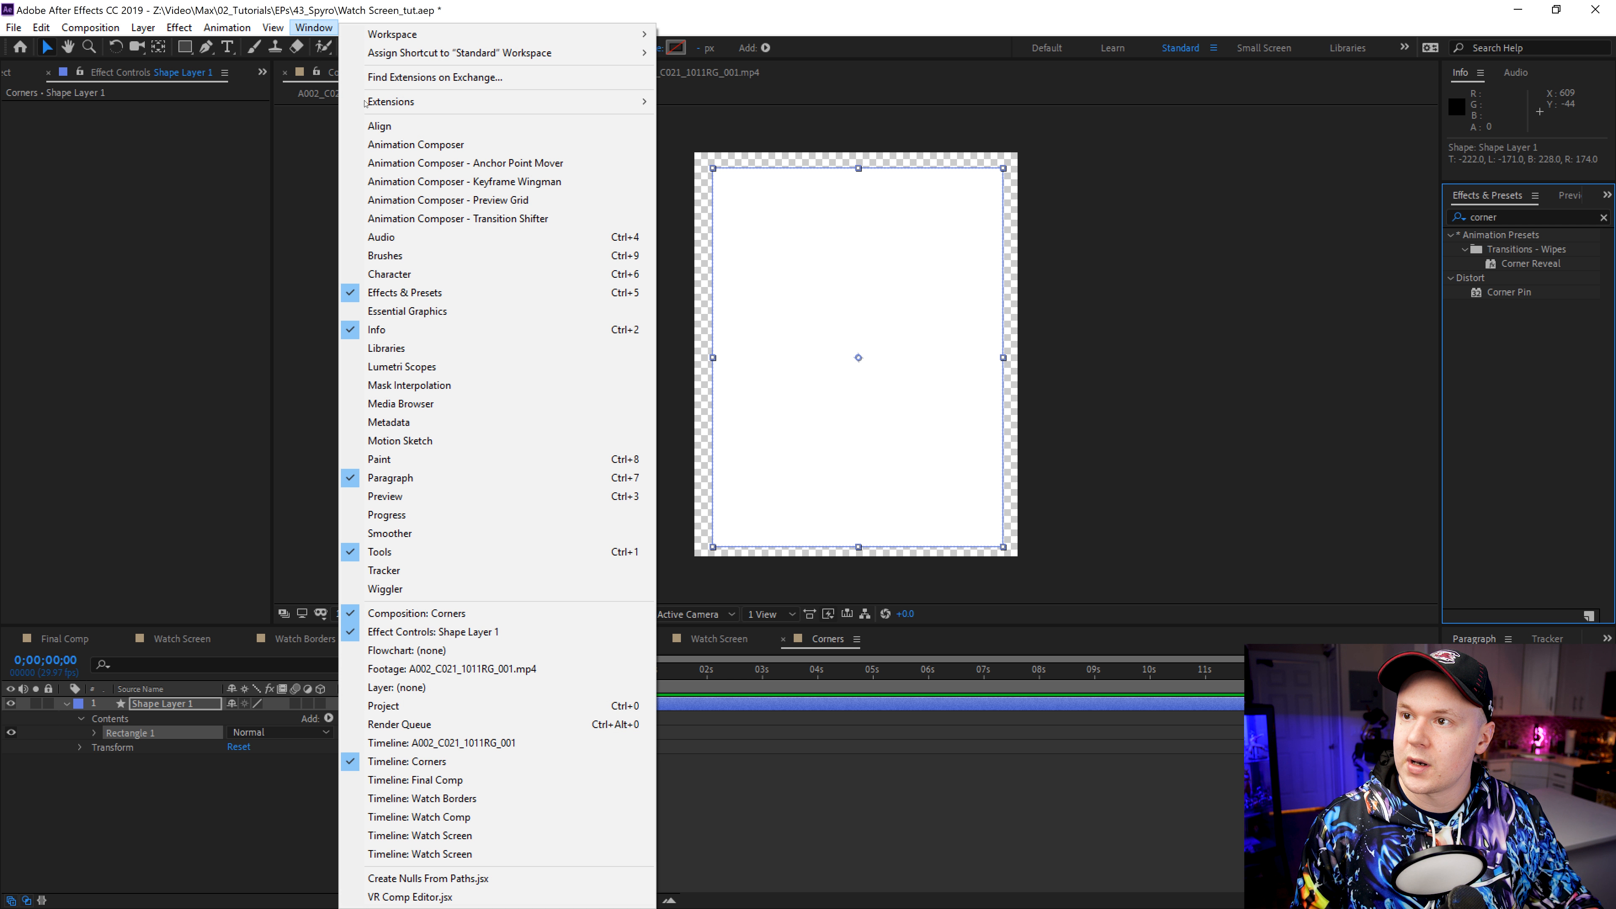
pyautogui.click(386, 125)
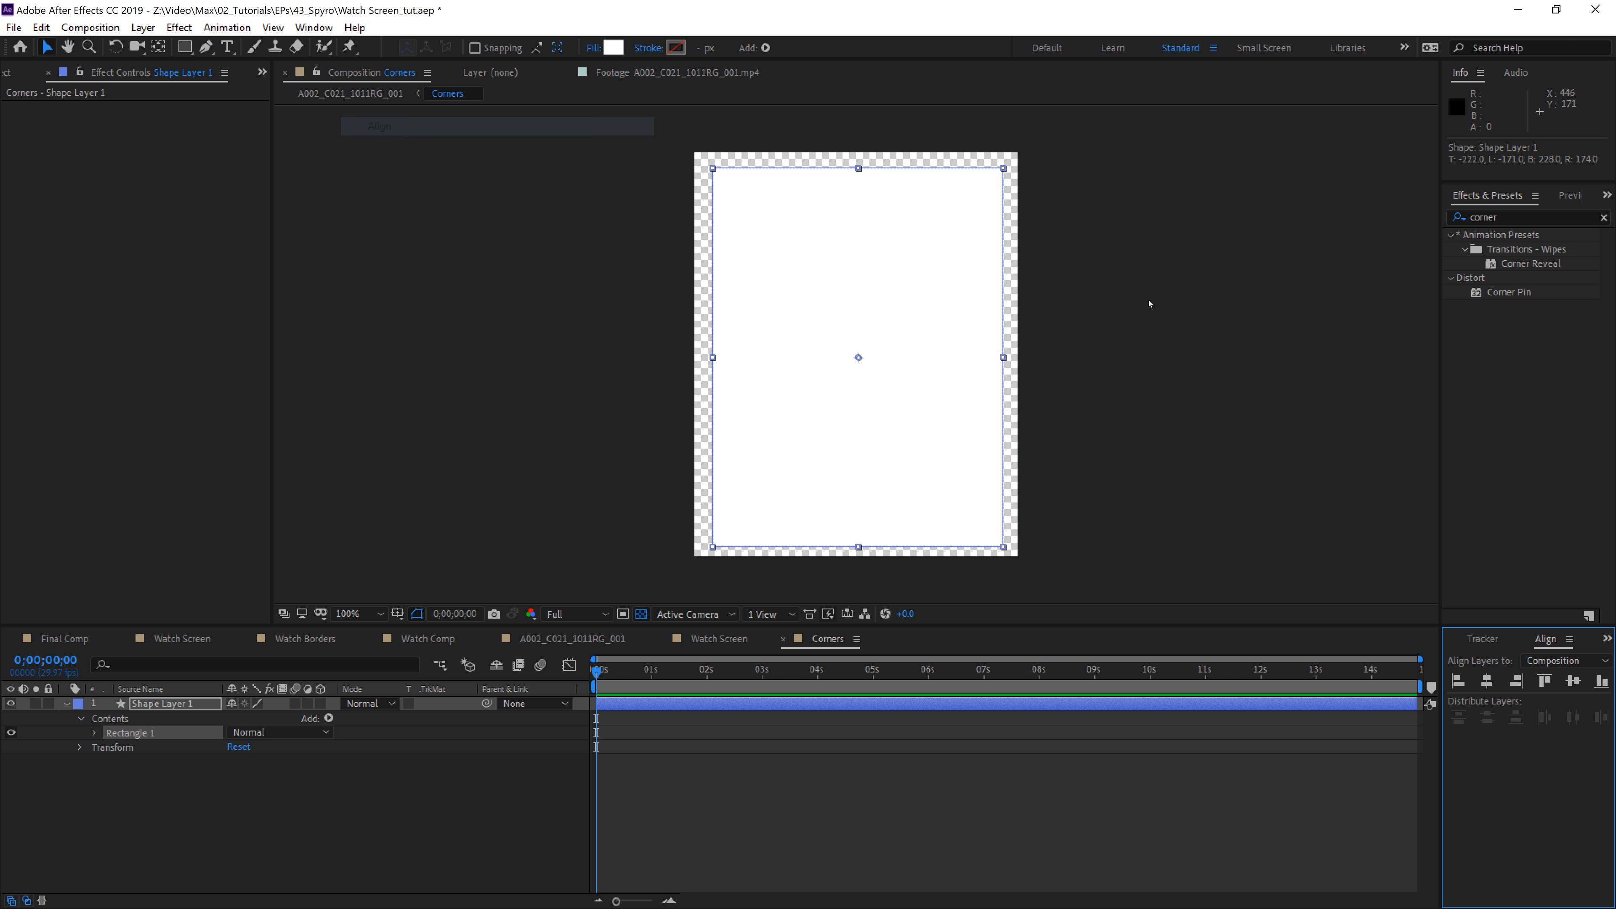
pyautogui.click(1463, 684)
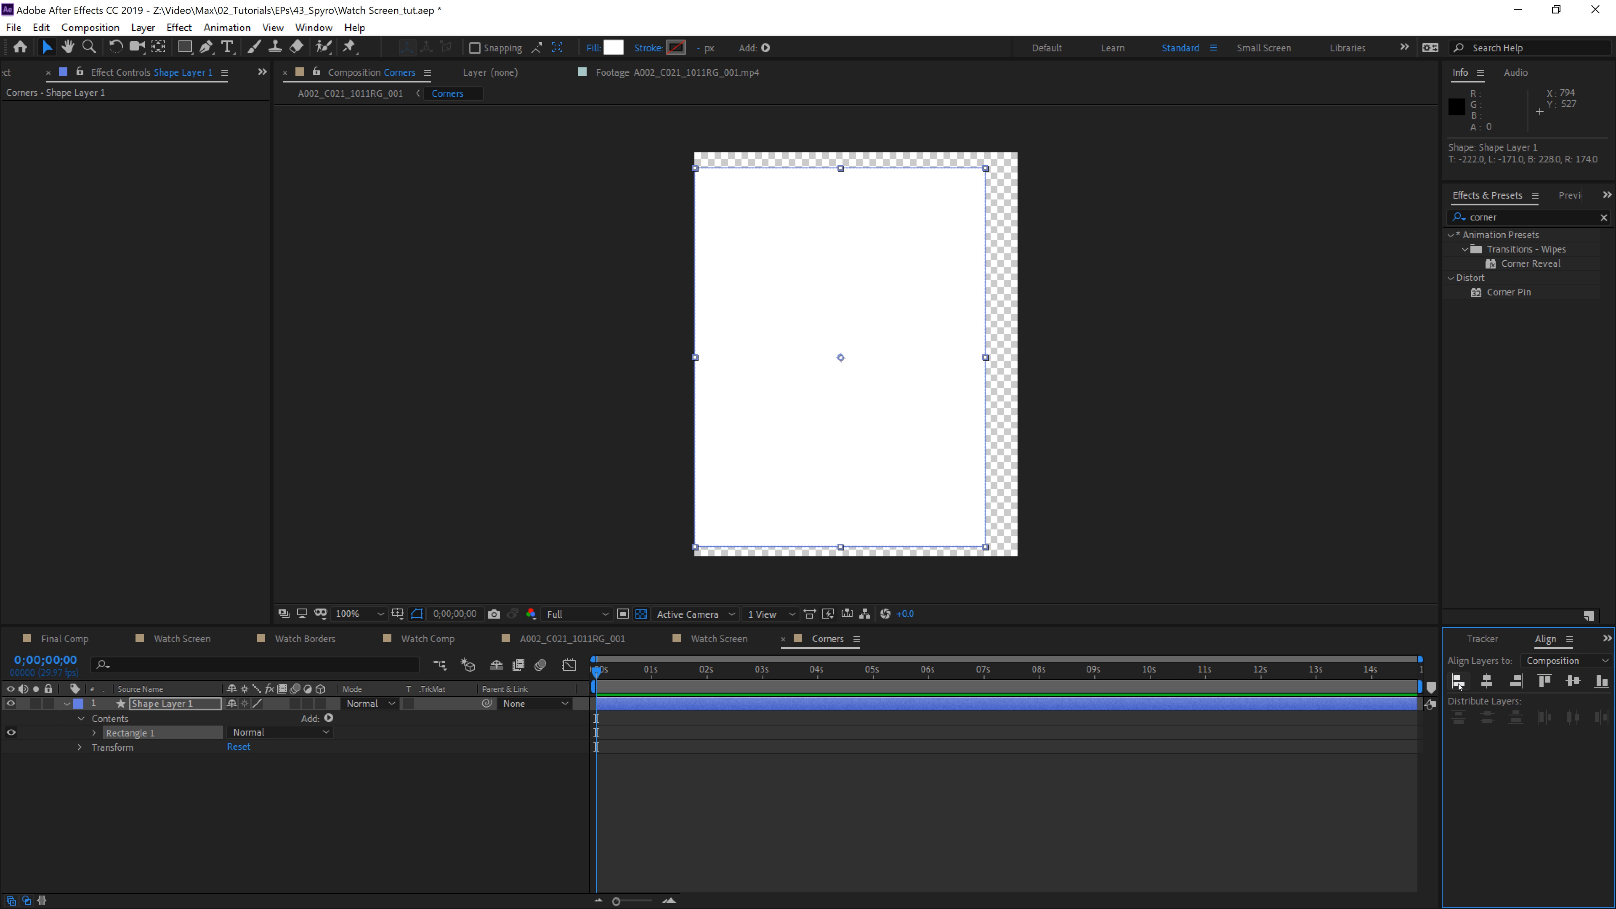
pyautogui.click(1544, 681)
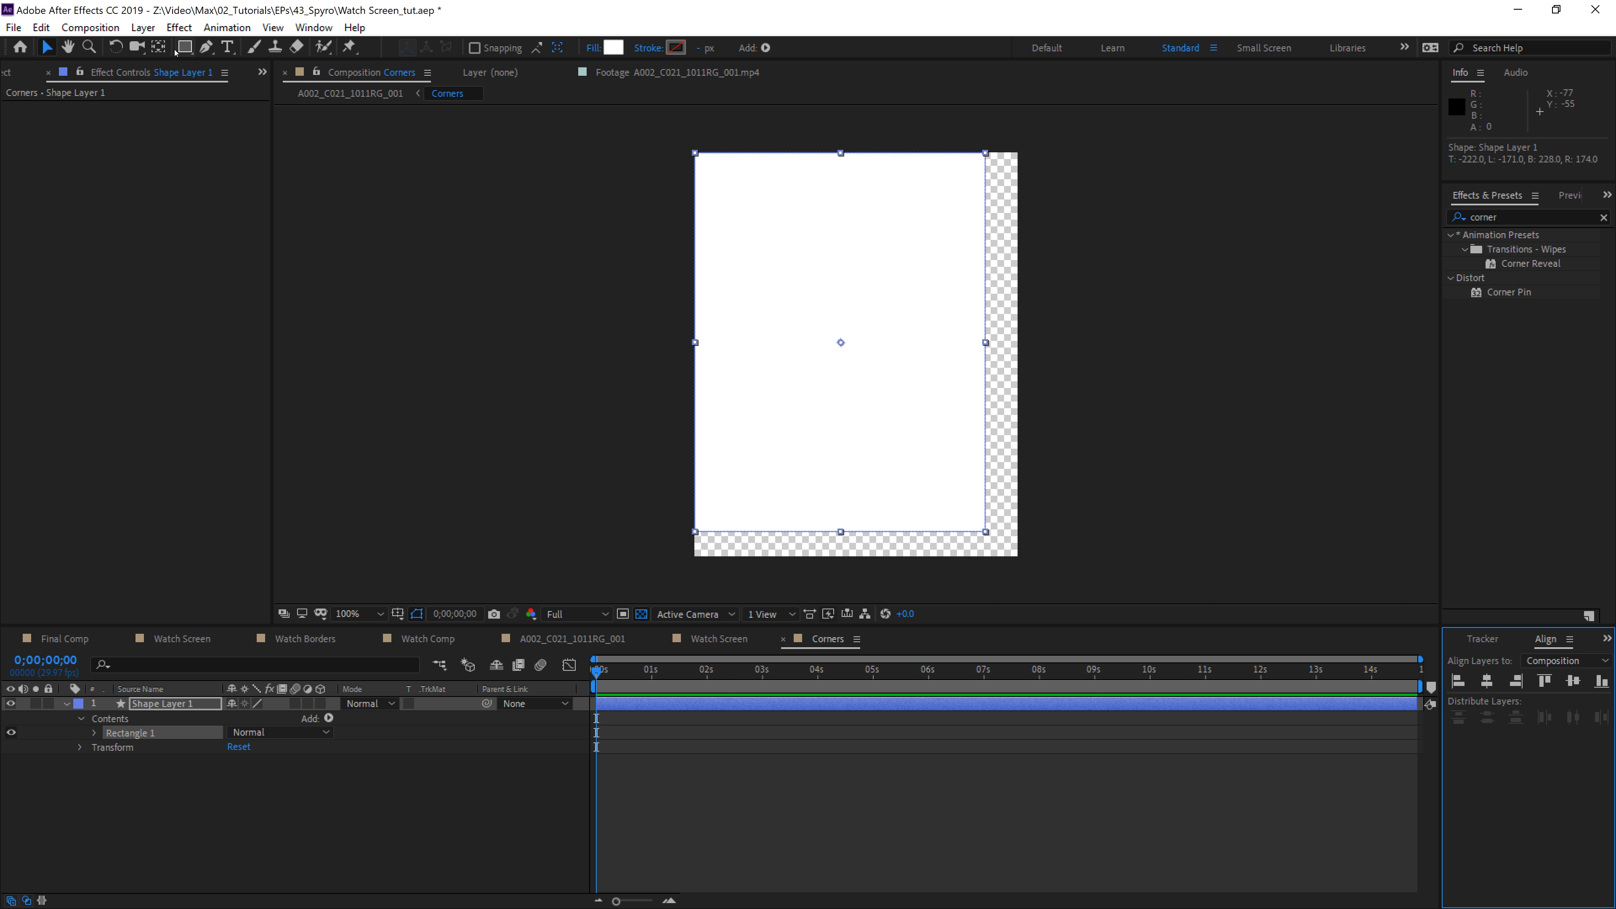
# Step: Move the anchor point of Shape Layer 1 to the rectangle's upper-left corner
pyautogui.click(159, 47)
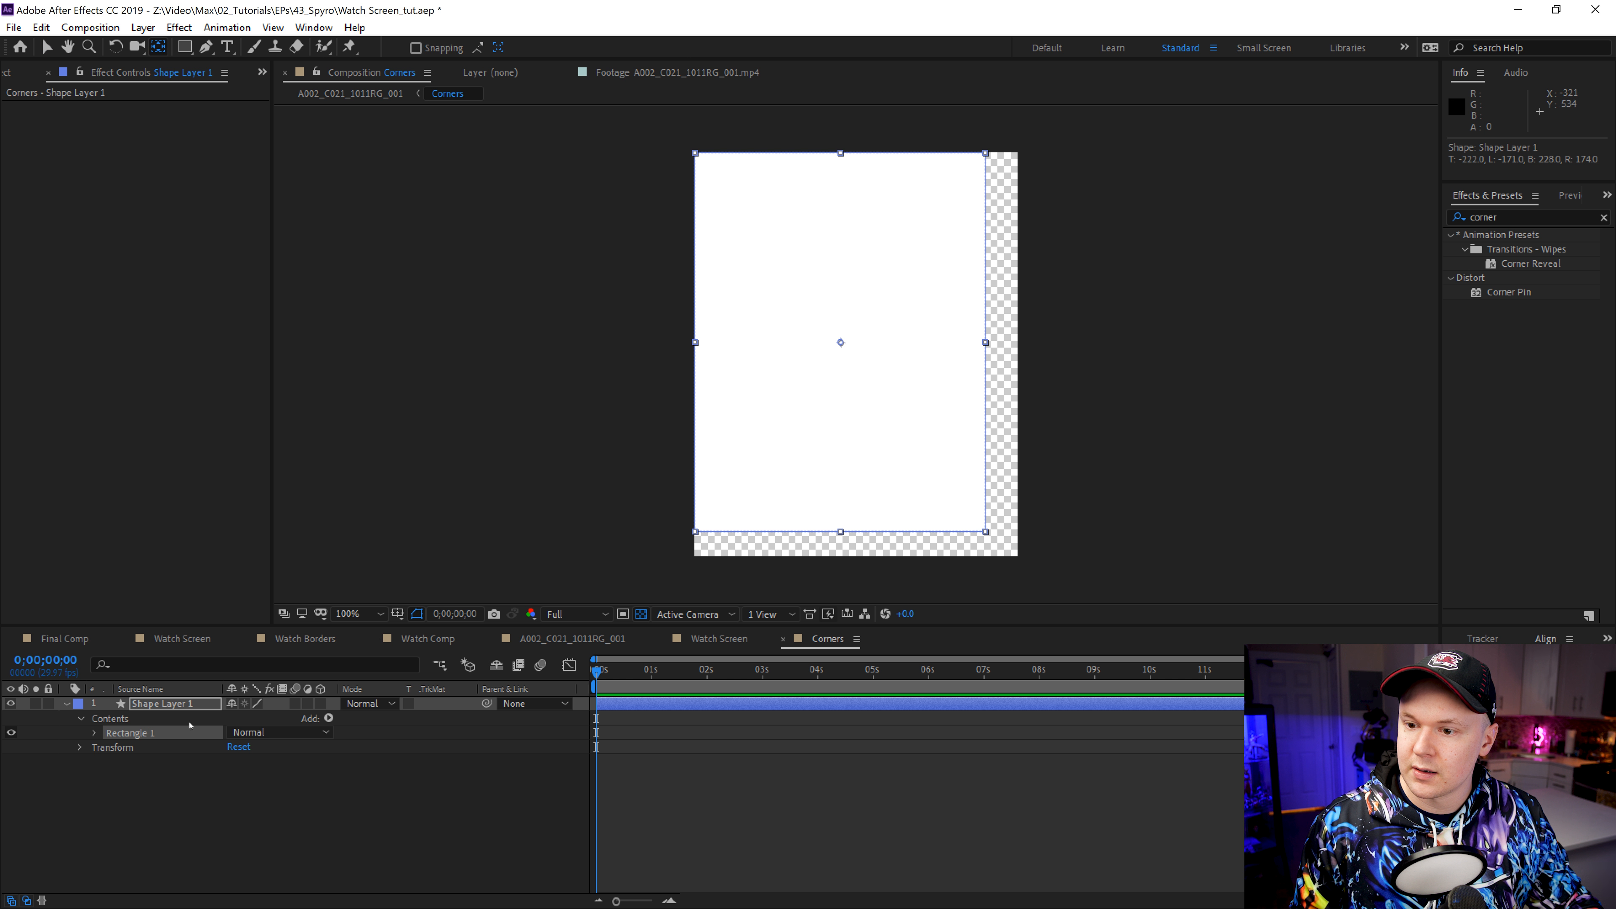
pyautogui.click(158, 704)
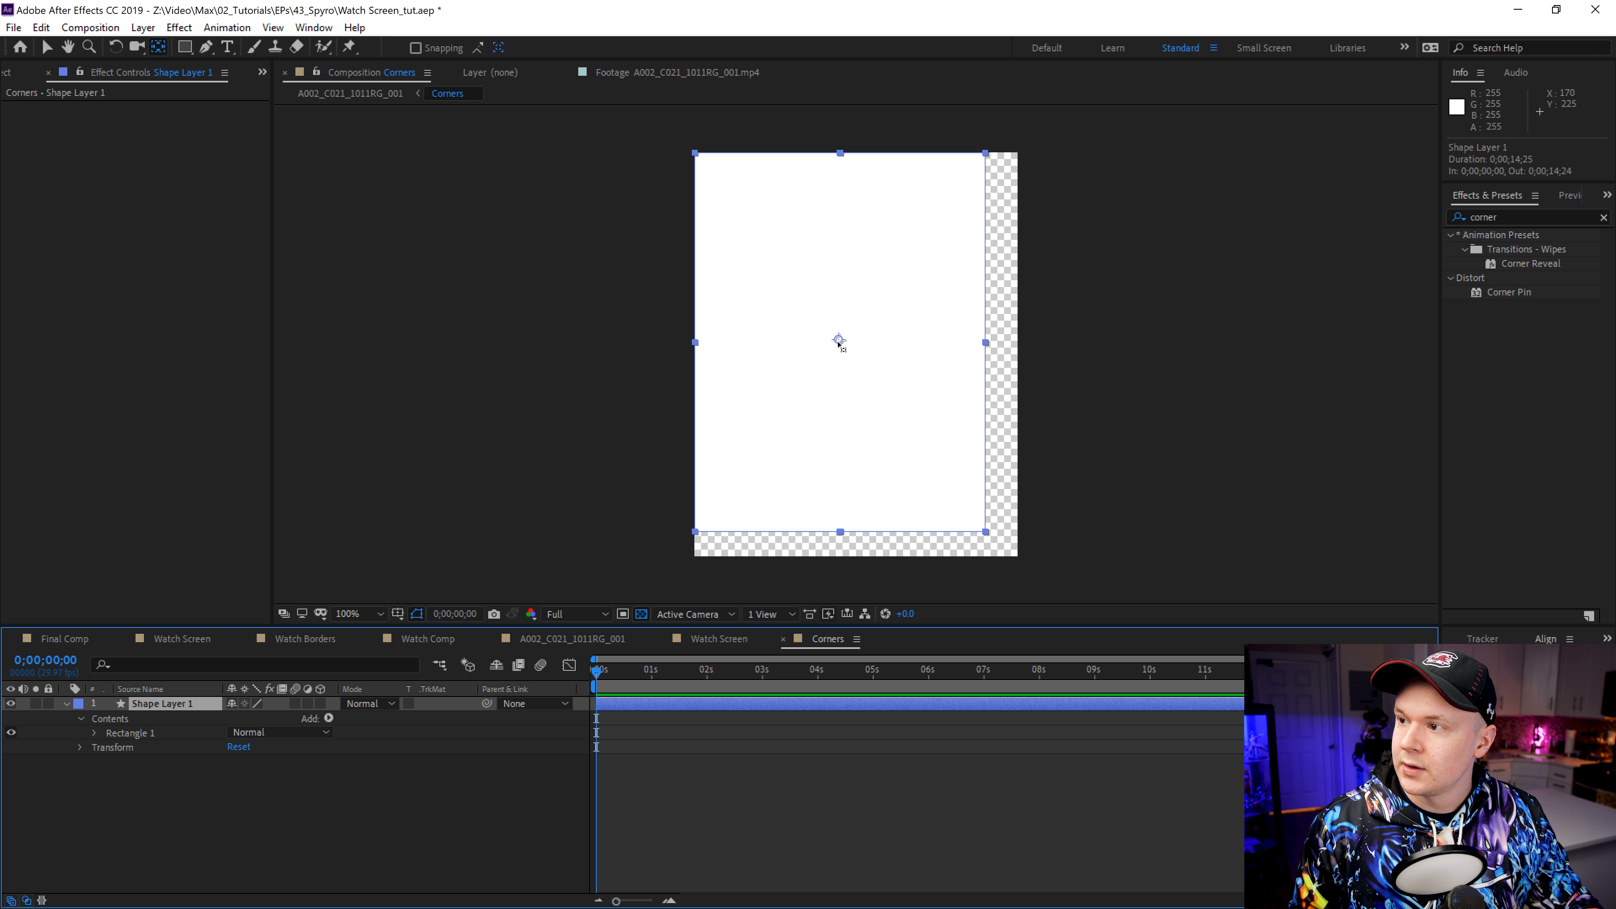
pyautogui.moveTo(840, 342); pyautogui.dragTo(695, 153)
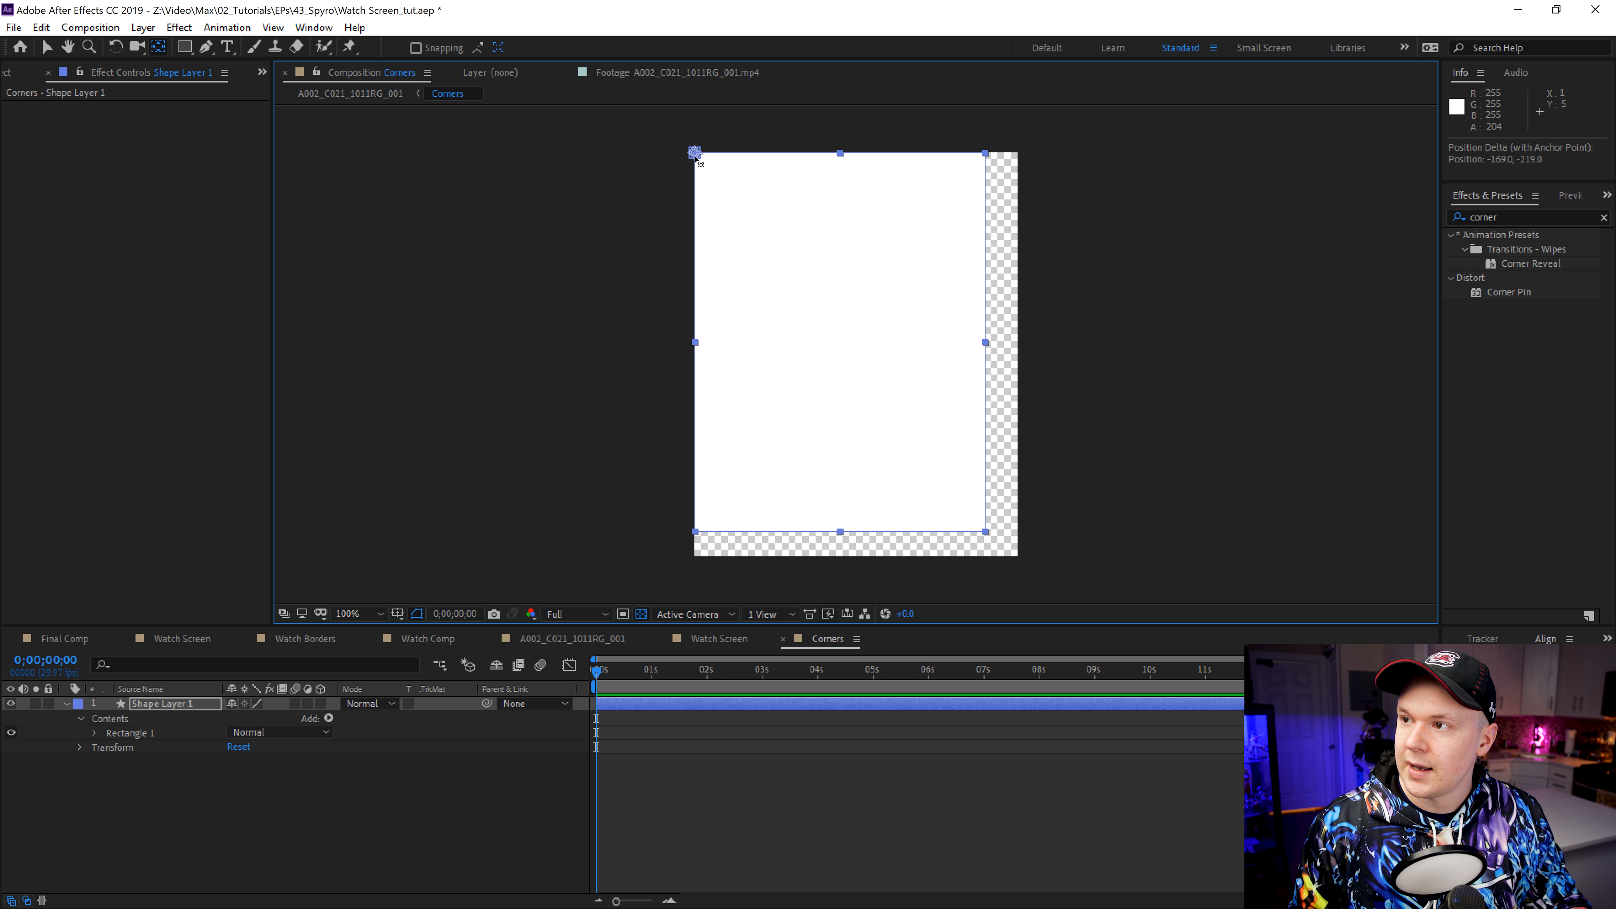
pyautogui.click(319, 812)
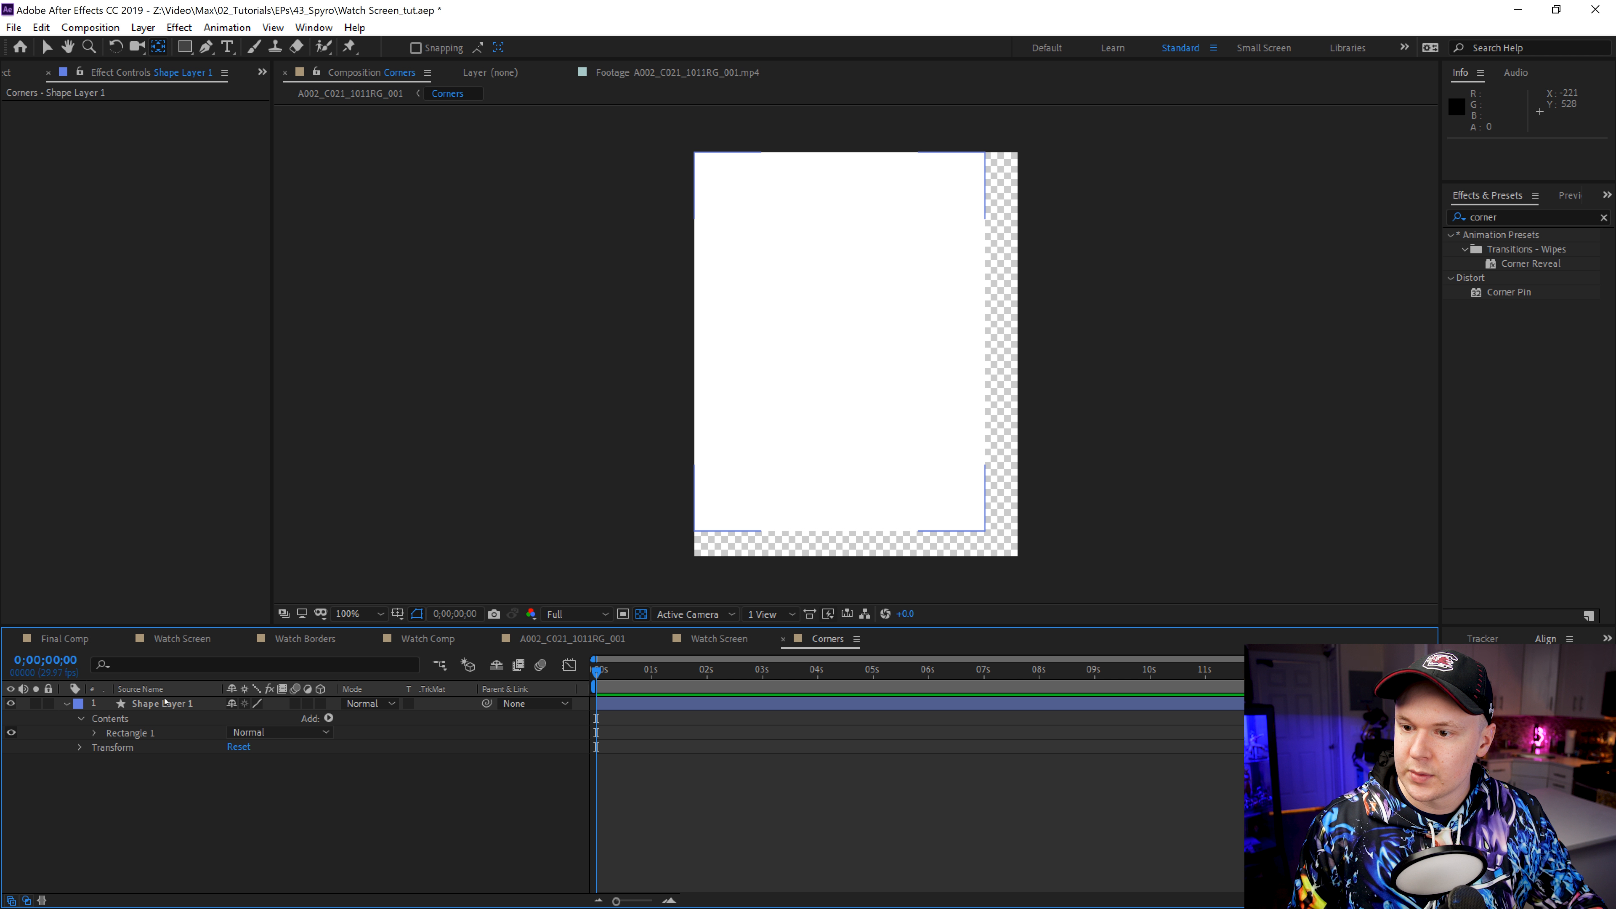
# Step: Scale Shape Layer 1 from its lower-right corner to about 111% by 107% so the rectangle fills the composition
pyautogui.click(165, 702)
pyautogui.click(44, 46)
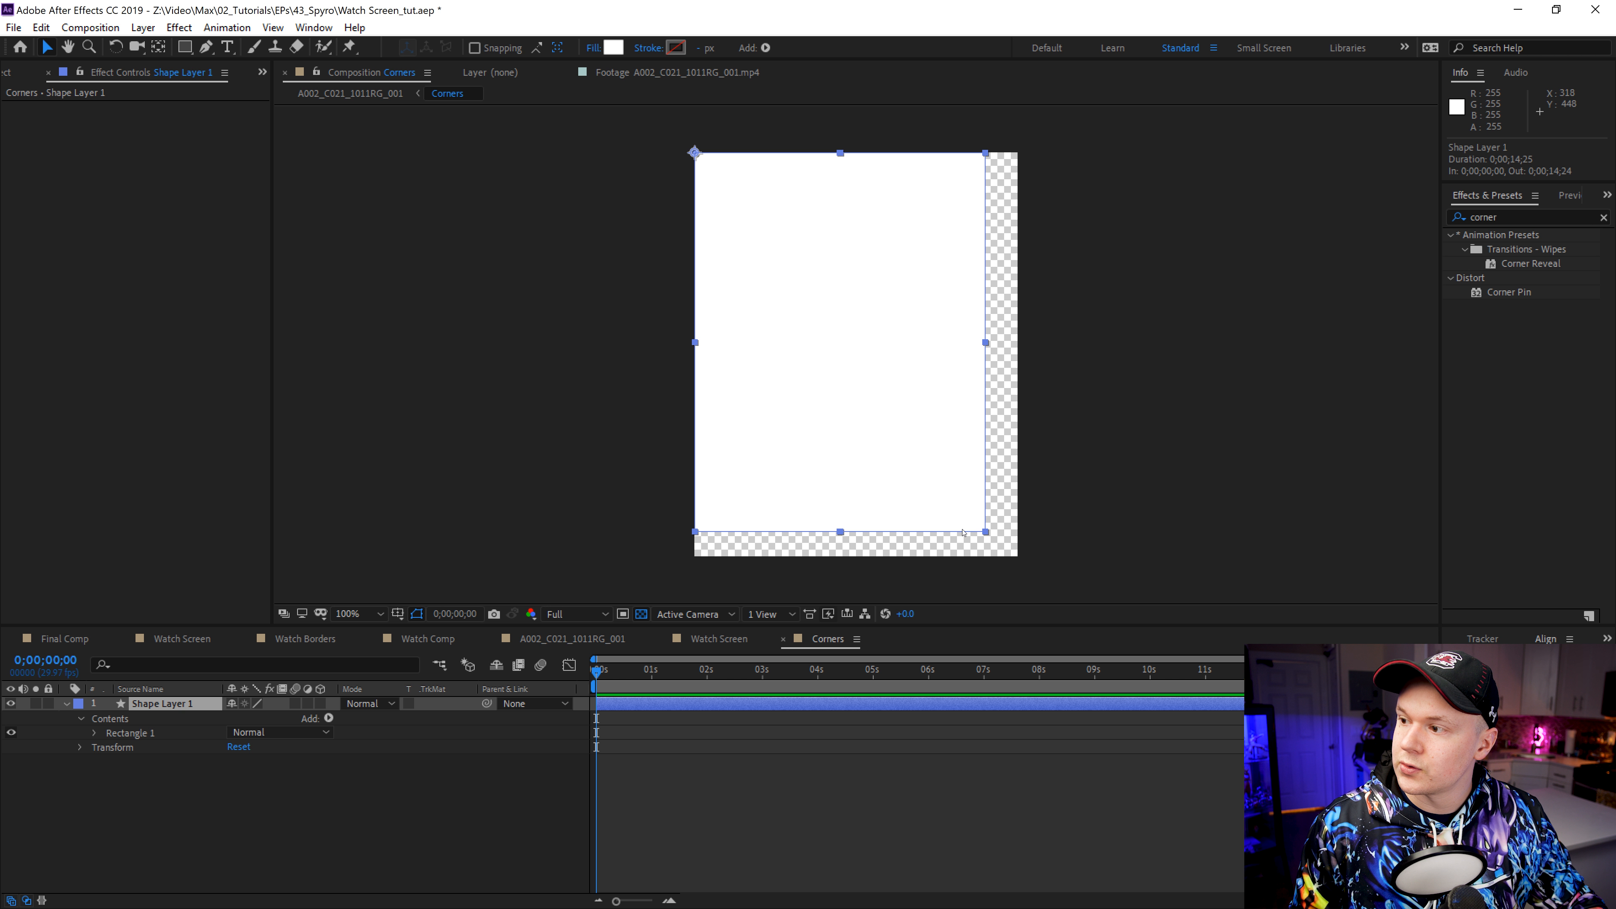
pyautogui.click(986, 532)
pyautogui.moveTo(986, 533); pyautogui.dragTo(1004, 554)
pyautogui.press('h')
pyautogui.scroll(5, 887, 386)
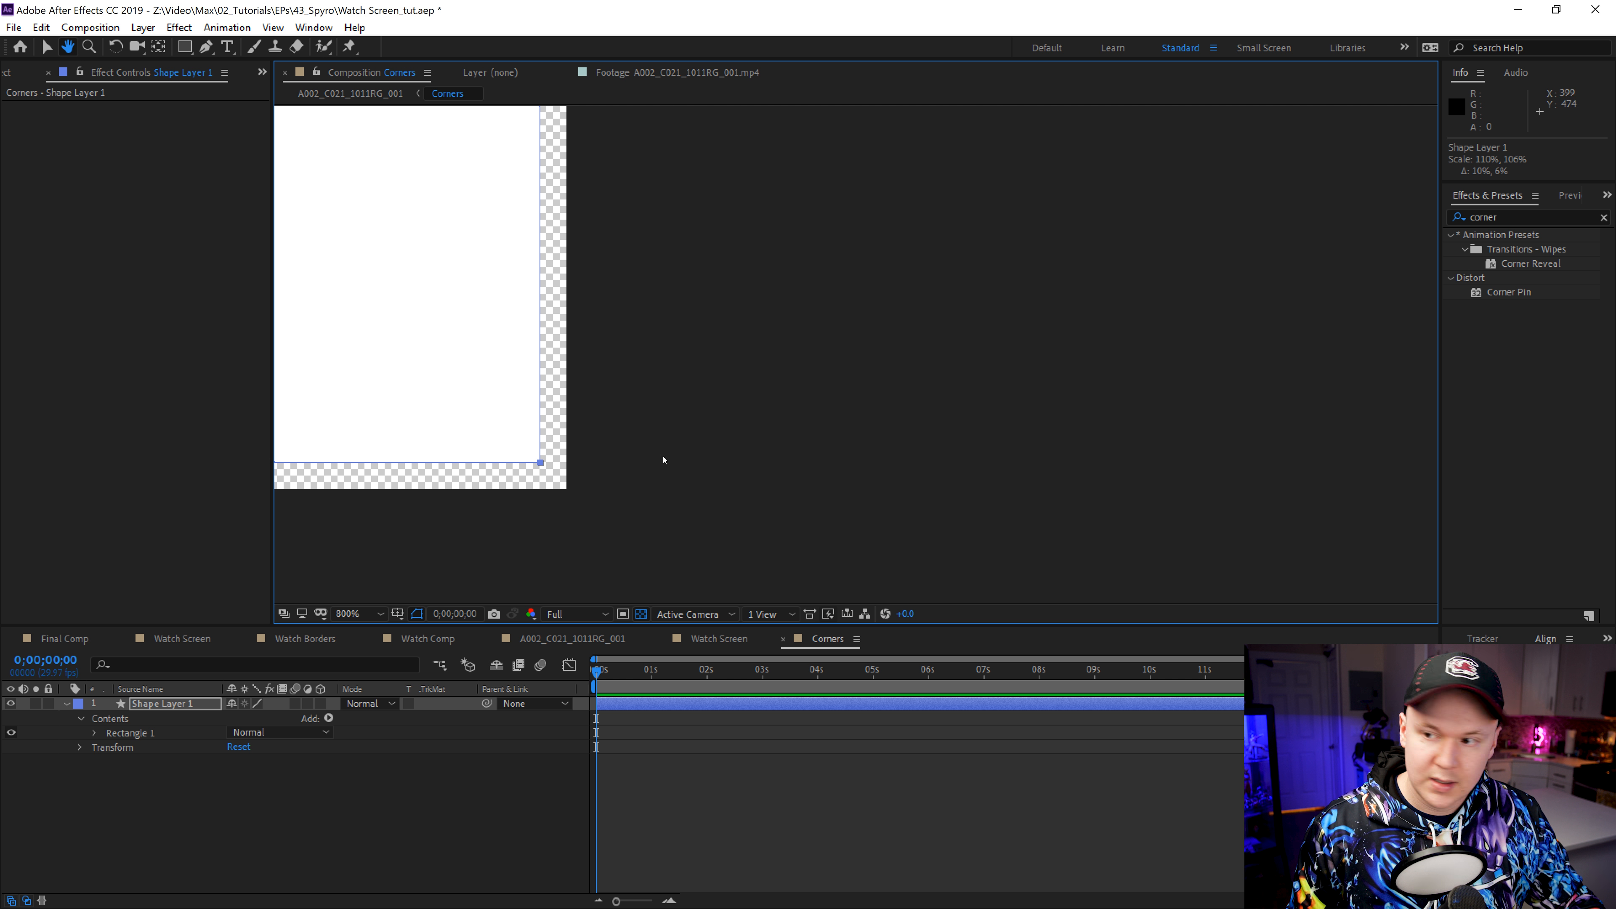
pyautogui.press('v')
pyautogui.moveTo(541, 463); pyautogui.dragTo(595, 496)
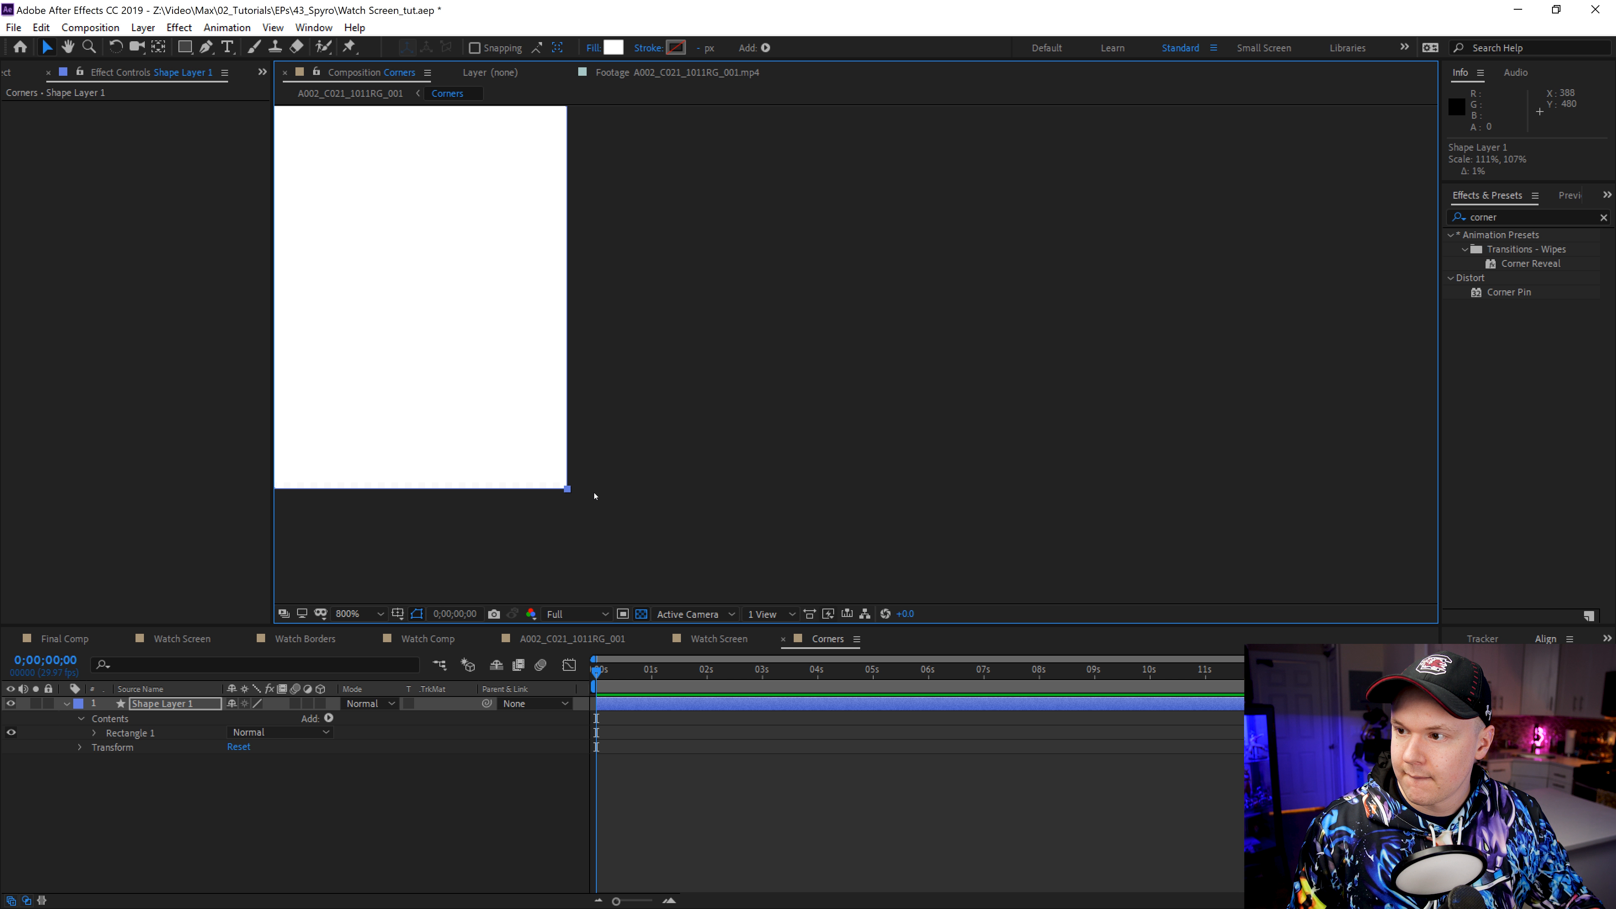
pyautogui.scroll(-2, 595, 496)
pyautogui.scroll(2, 595, 495)
pyautogui.scroll(-2, 596, 496)
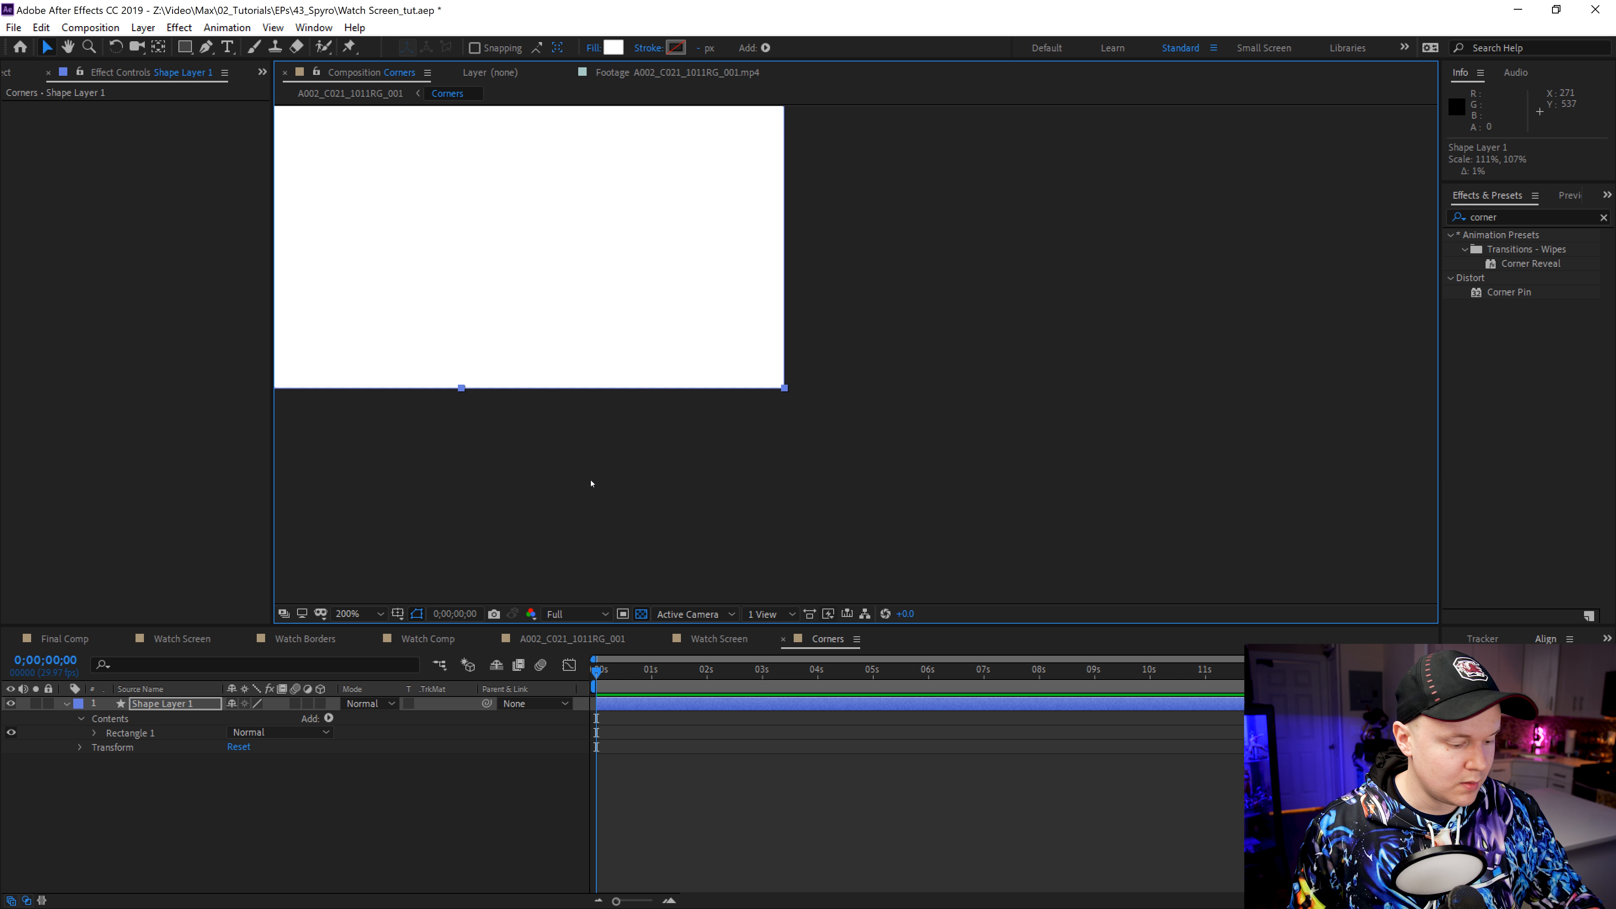
pyautogui.scroll(-2, 636, 384)
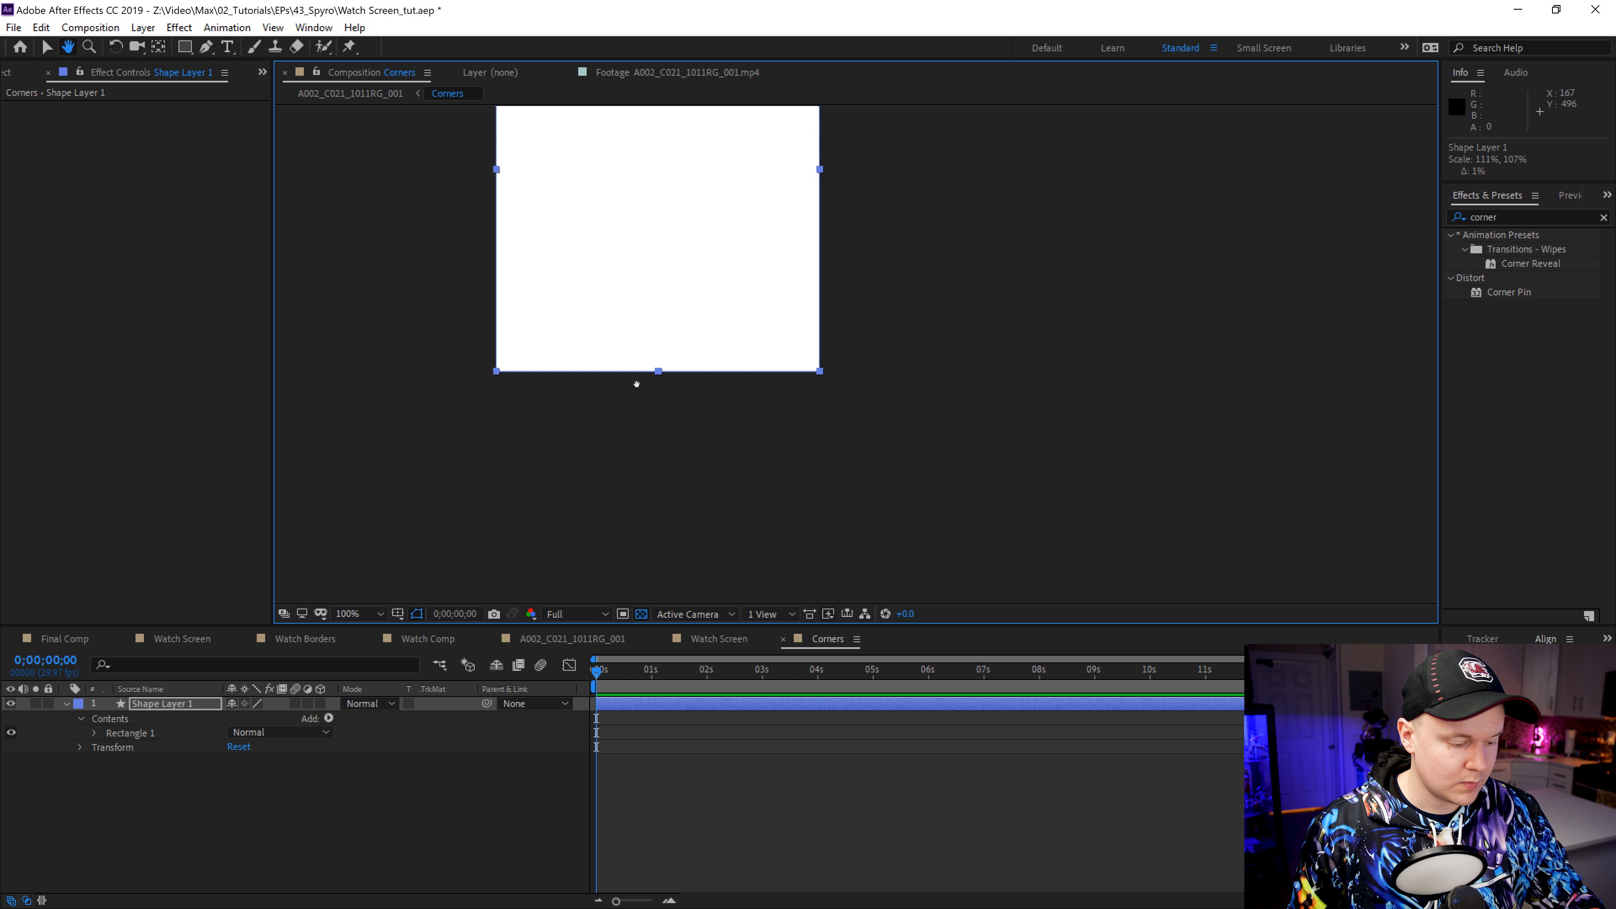
pyautogui.moveTo(615, 360); pyautogui.dragTo(677, 540)
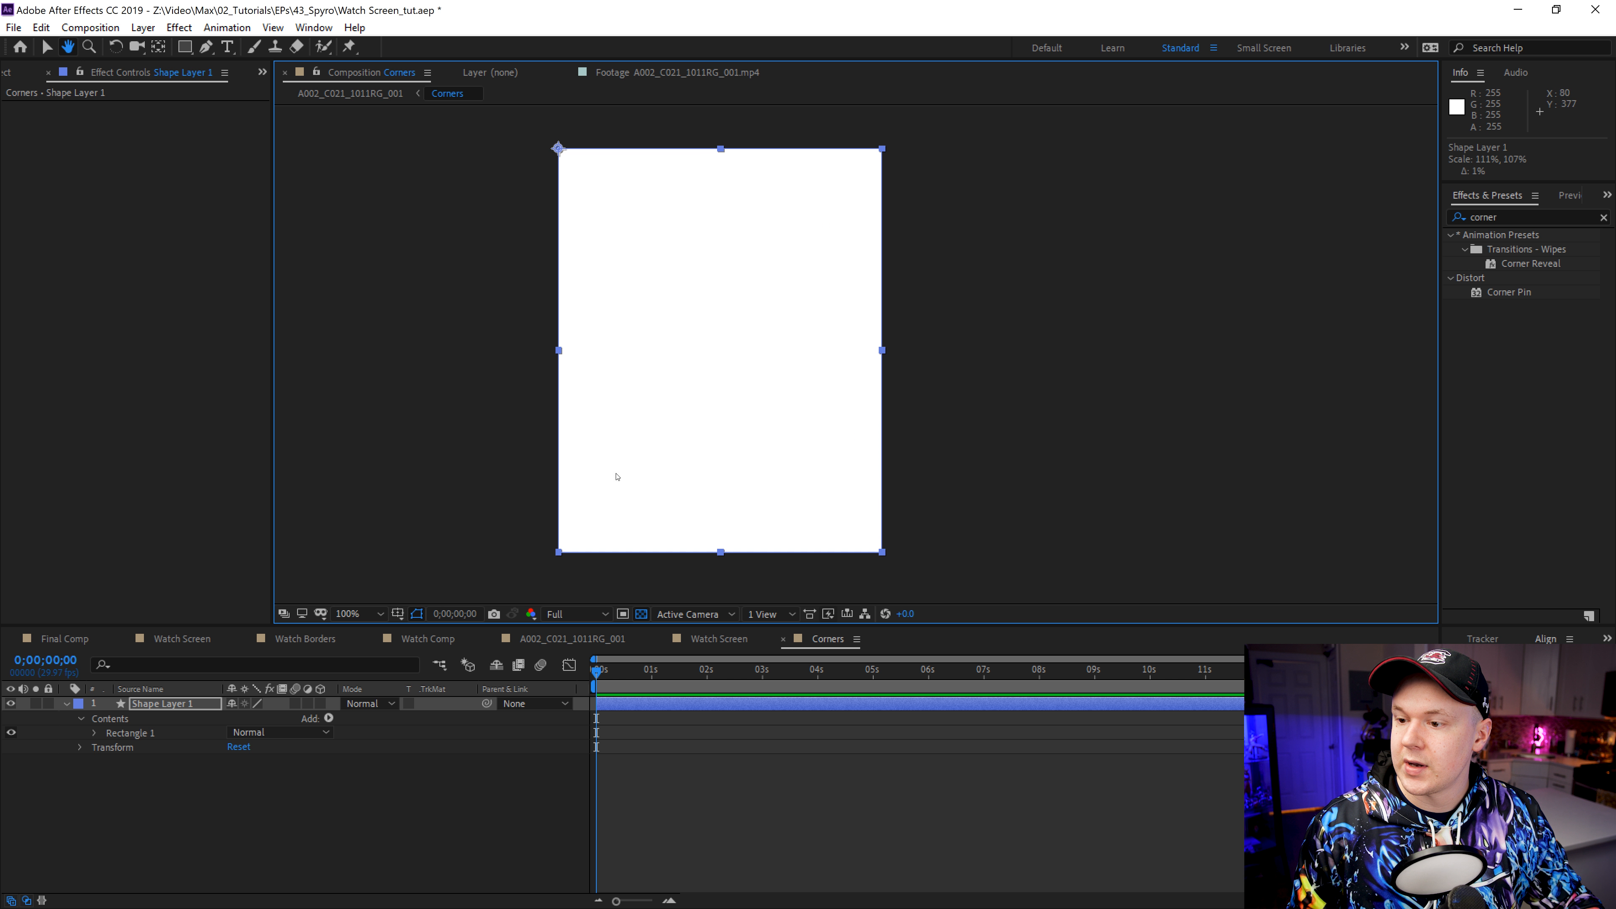
# Step: Change the fill colour of Shape Layer 1 to black
pyautogui.click(190, 740)
pyautogui.click(170, 704)
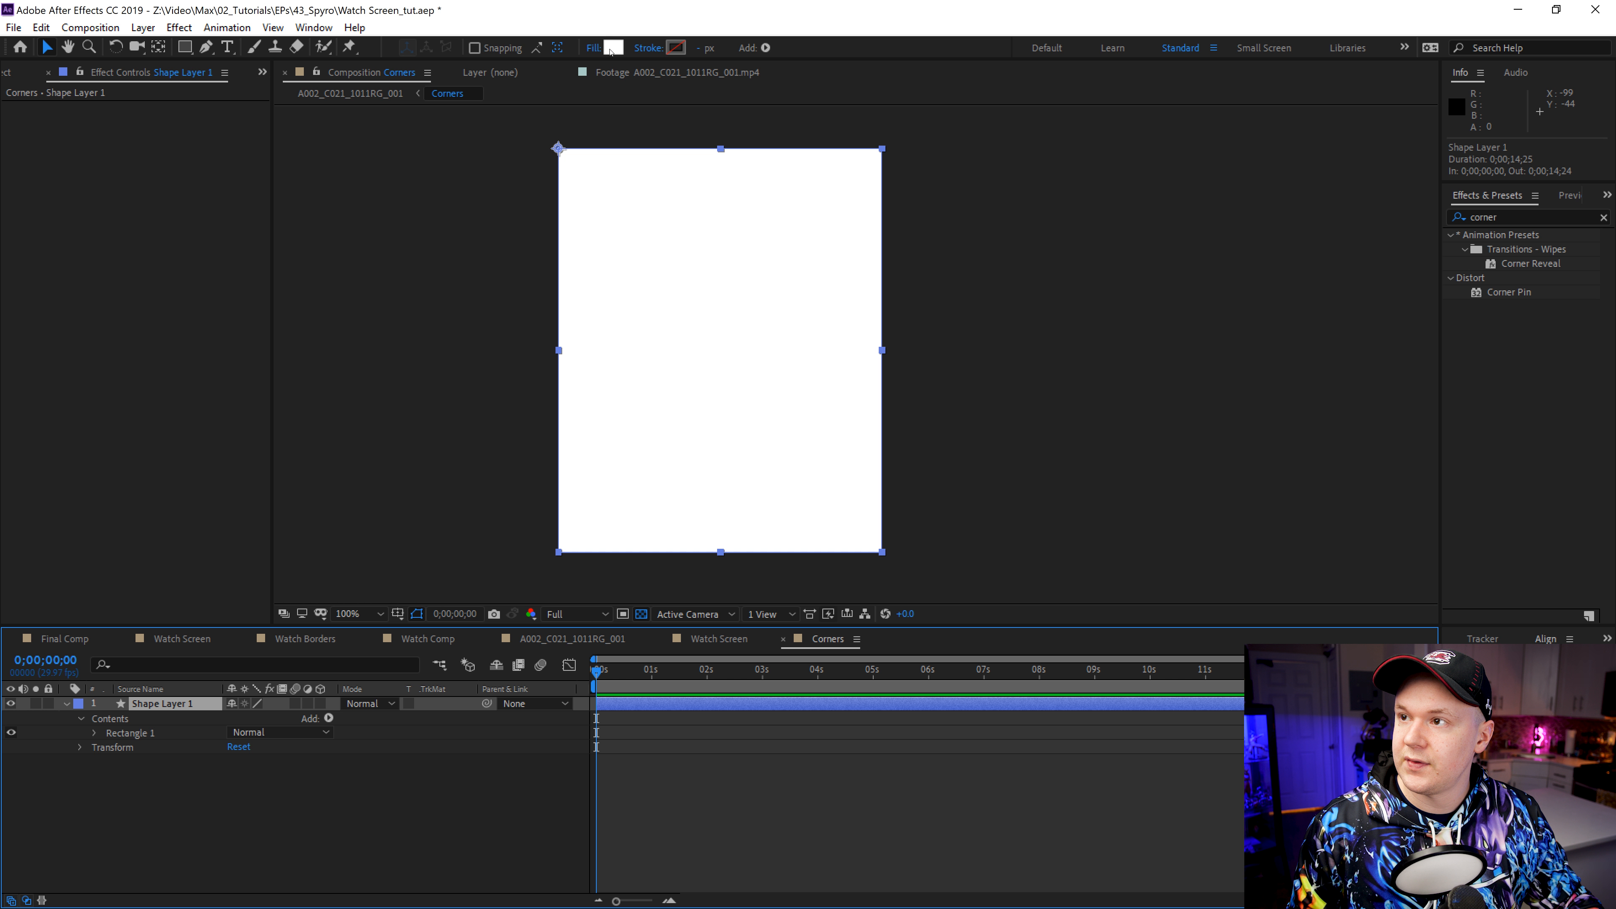
pyautogui.click(612, 49)
pyautogui.moveTo(1615, 318); pyautogui.dragTo(899, 227)
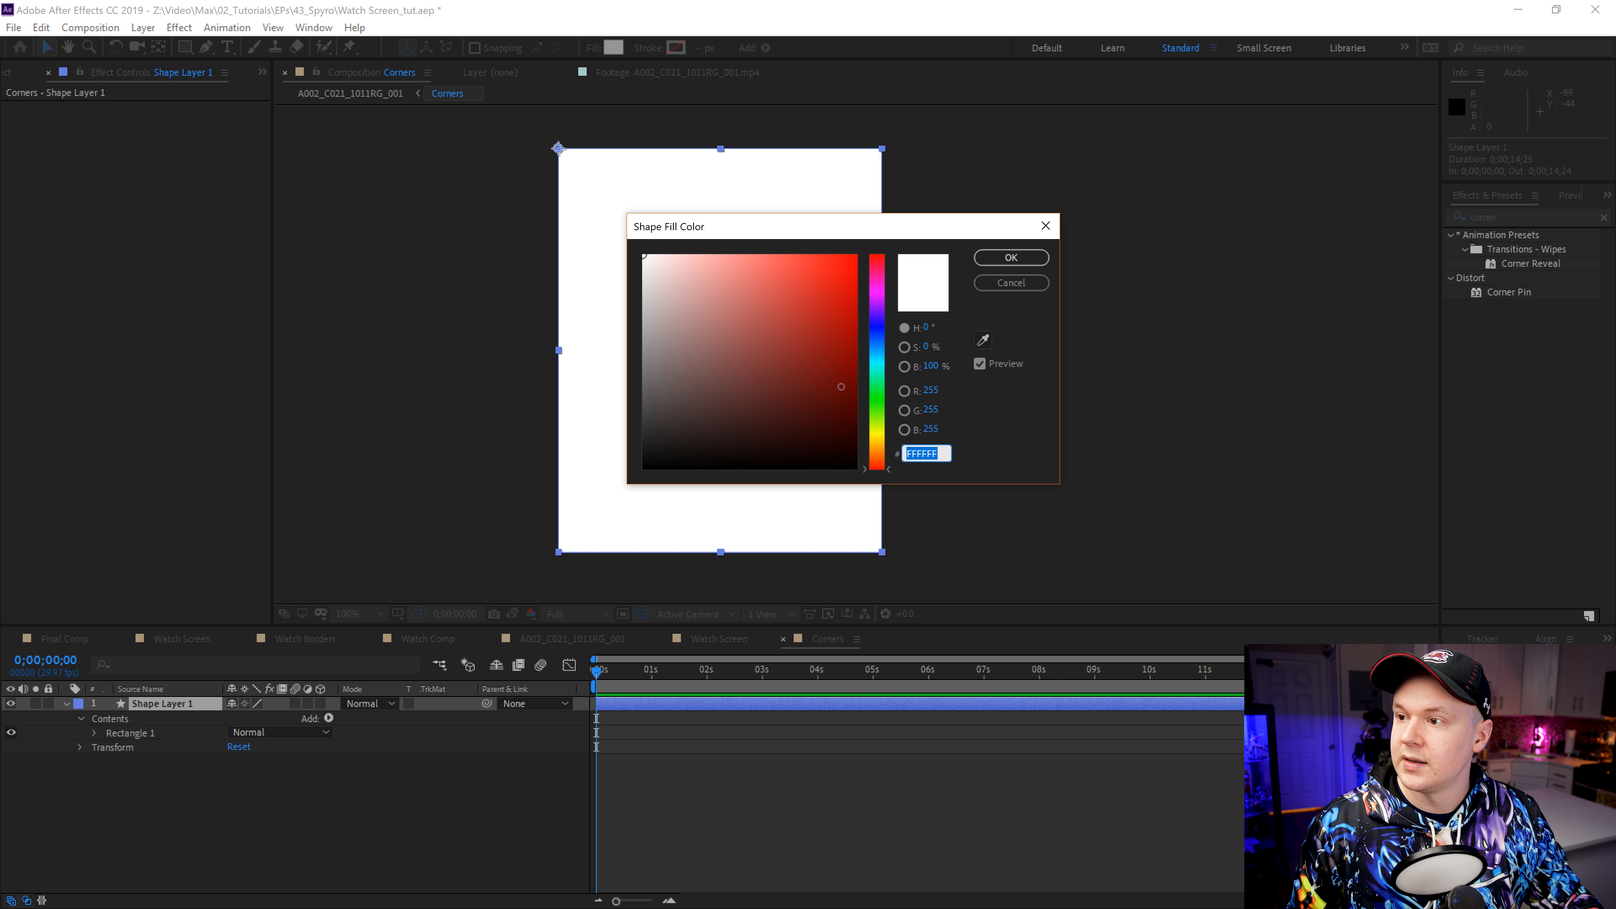
pyautogui.moveTo(827, 398); pyautogui.dragTo(584, 563)
pyautogui.click(1011, 258)
pyautogui.click(188, 823)
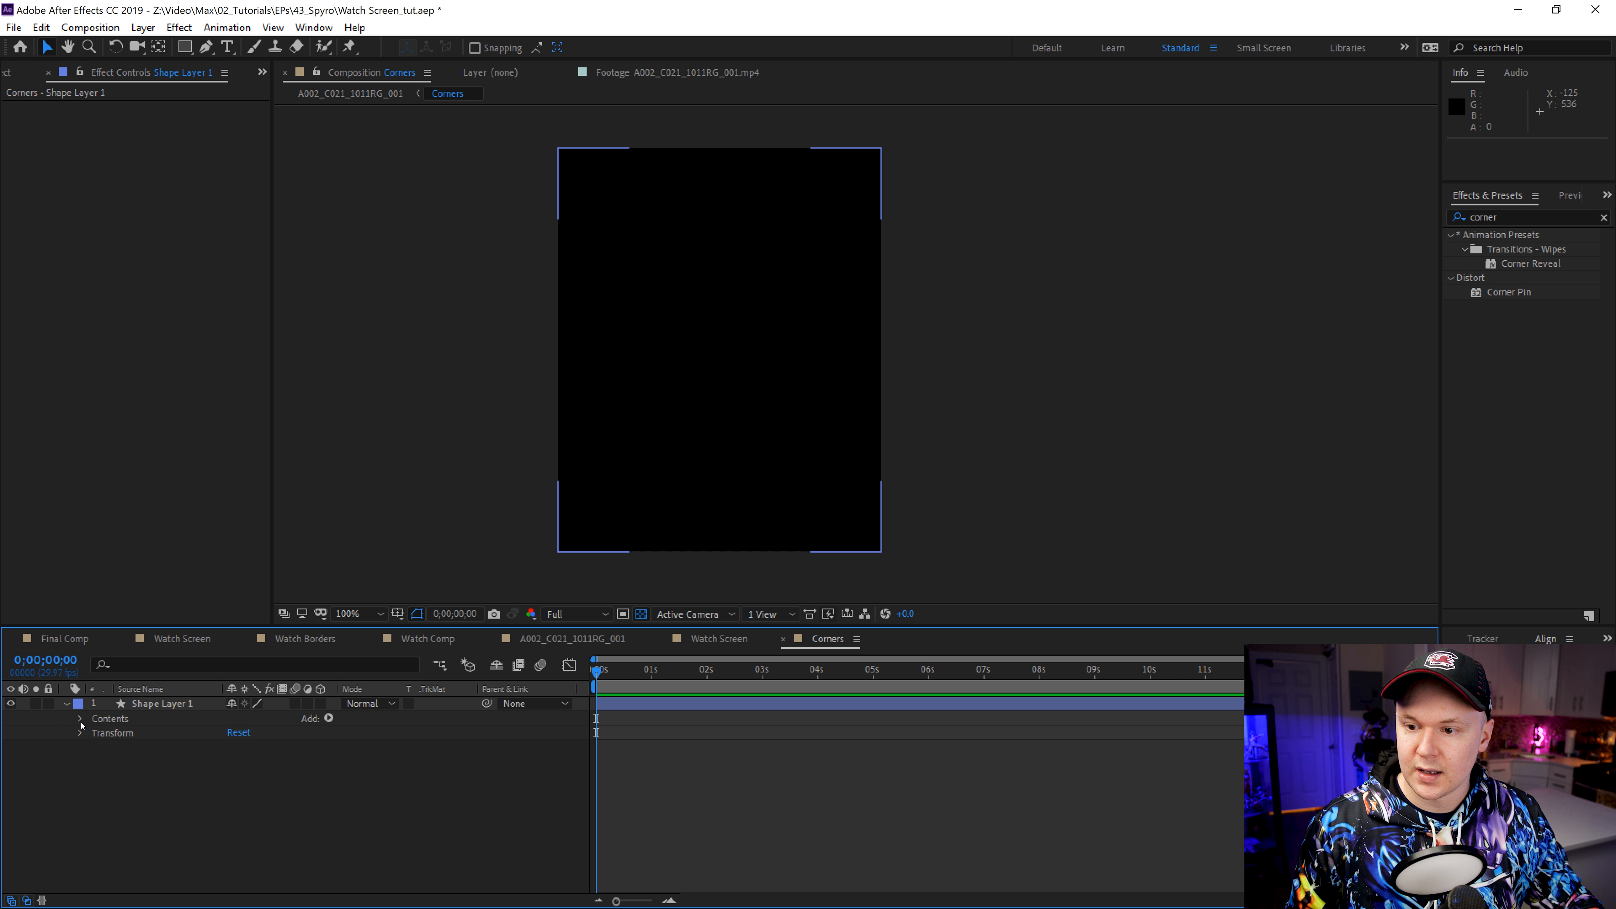
# Step: Set the roundness of Rectangle Path 1 in Shape Layer 1 to 53 and collapse the layer's properties
pyautogui.click(96, 734)
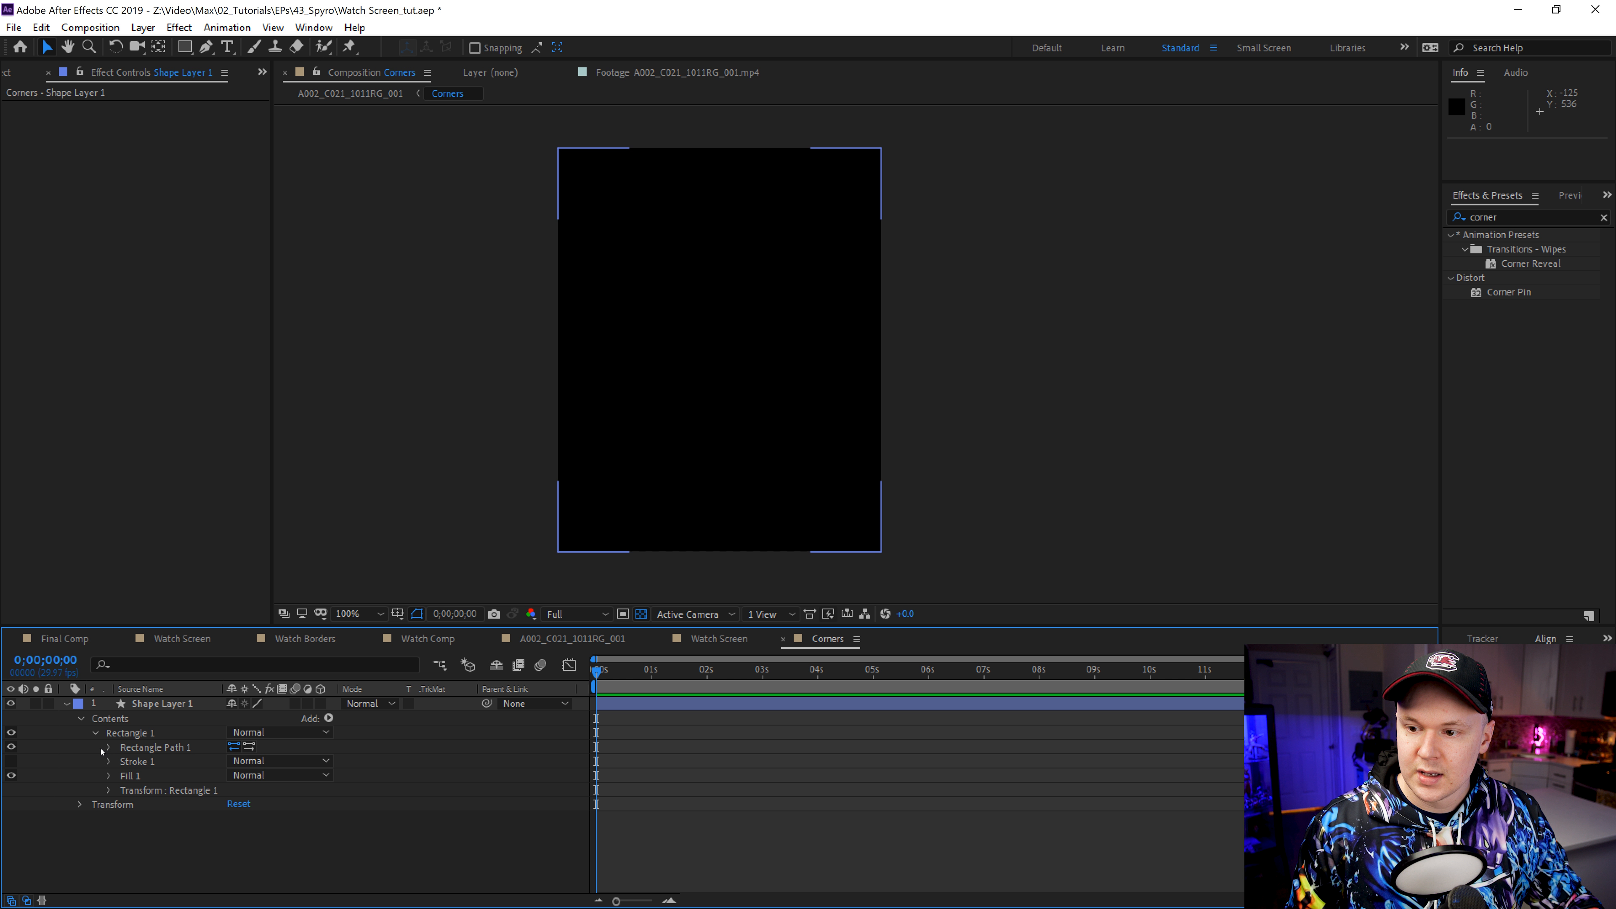
pyautogui.click(108, 748)
pyautogui.click(234, 790)
pyautogui.write('42')
pyautogui.press('Return')
pyautogui.moveTo(269, 788); pyautogui.dragTo(274, 787)
pyautogui.click(1164, 443)
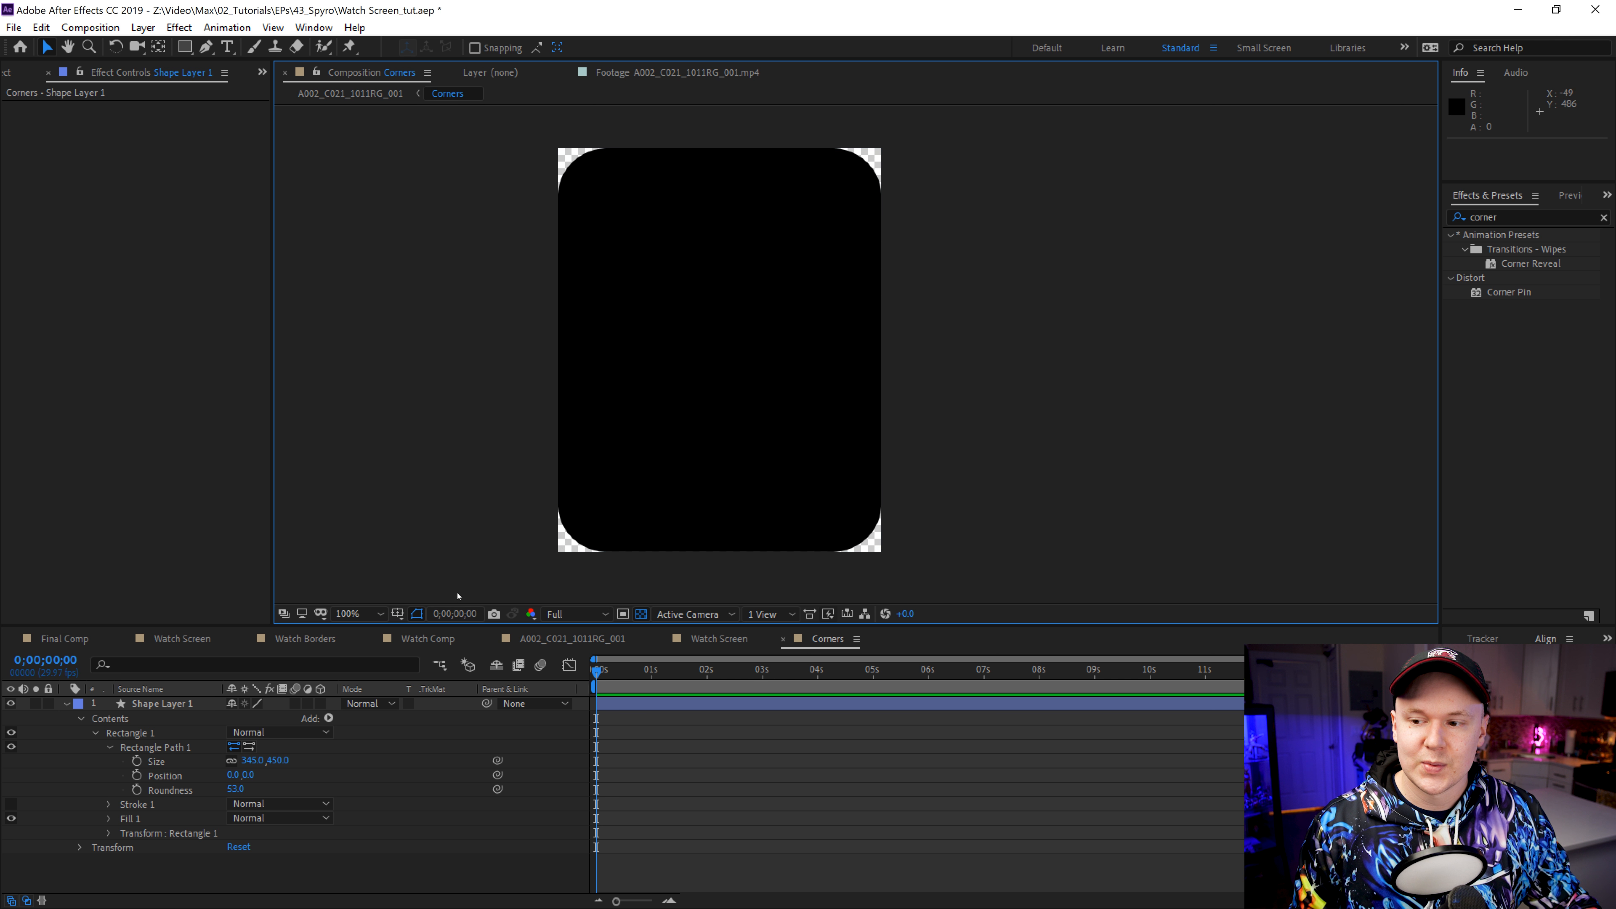
pyautogui.click(66, 703)
pyautogui.click(200, 776)
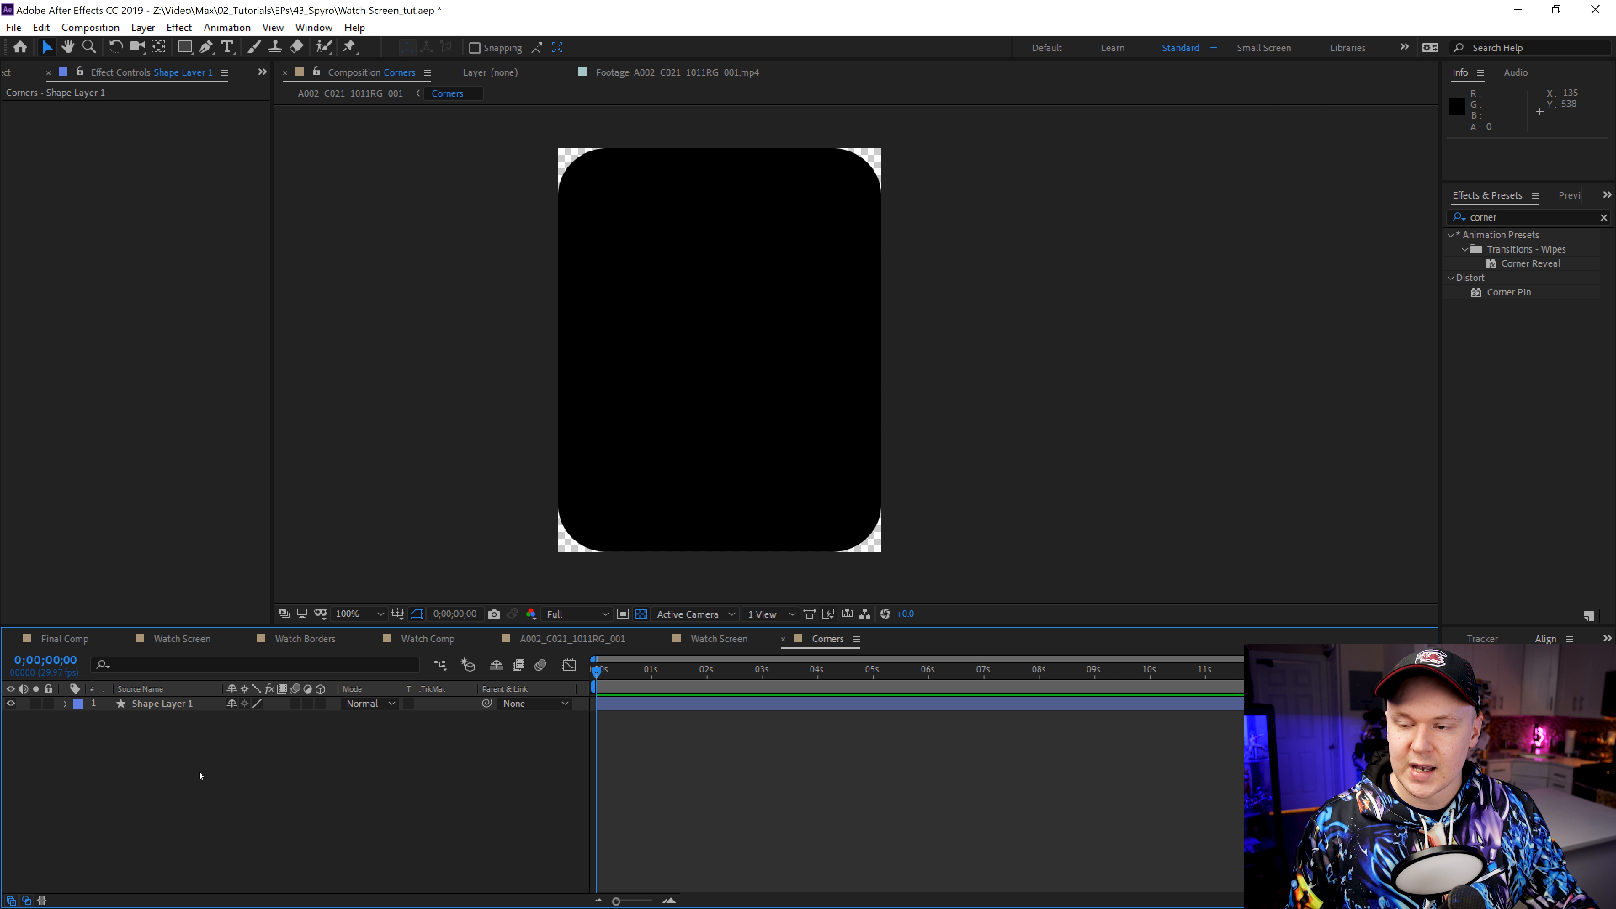
# Step: Create a black solid at the composition's size, 384 by 480 px, and place it below Shape Layer 1
pyautogui.rightClick(123, 750)
pyautogui.moveTo(267, 560)
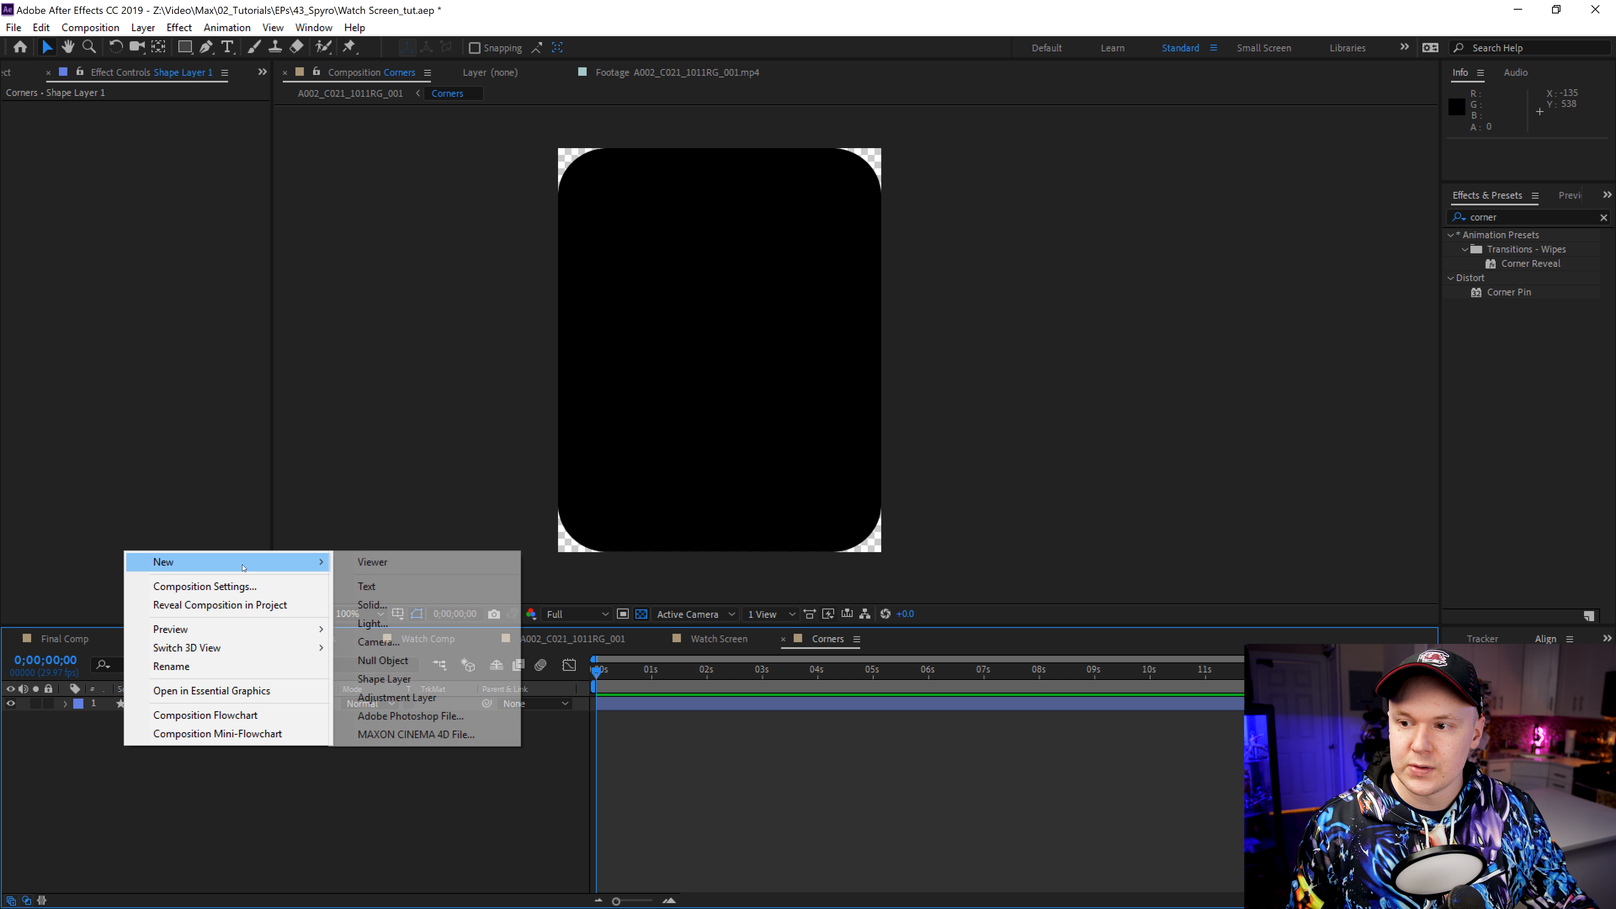
pyautogui.click(402, 601)
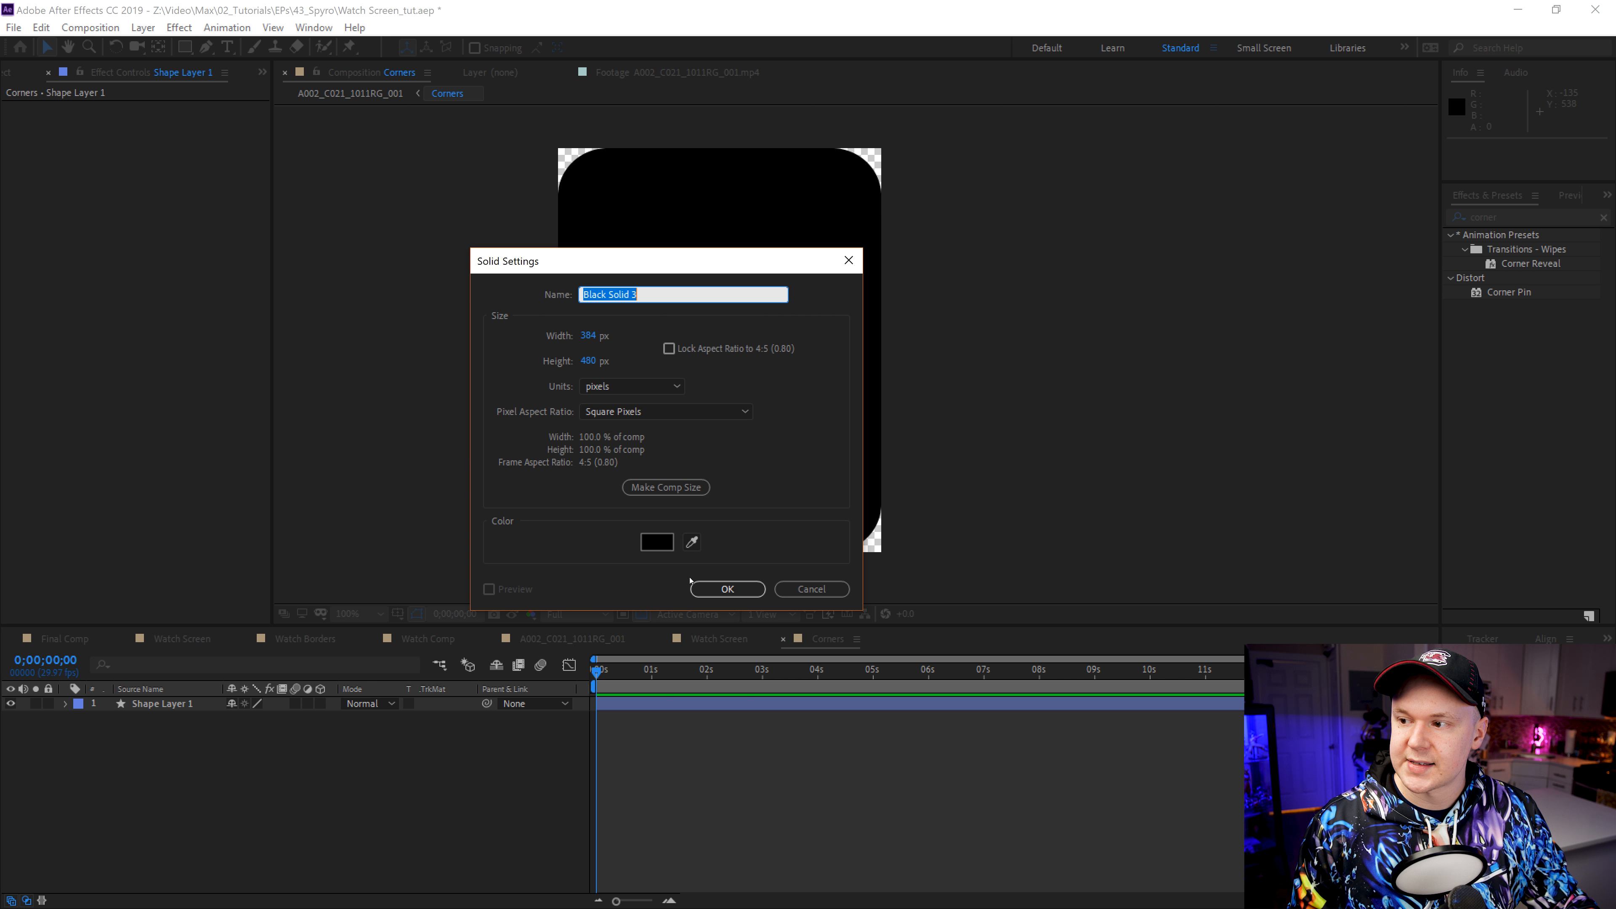
pyautogui.click(726, 589)
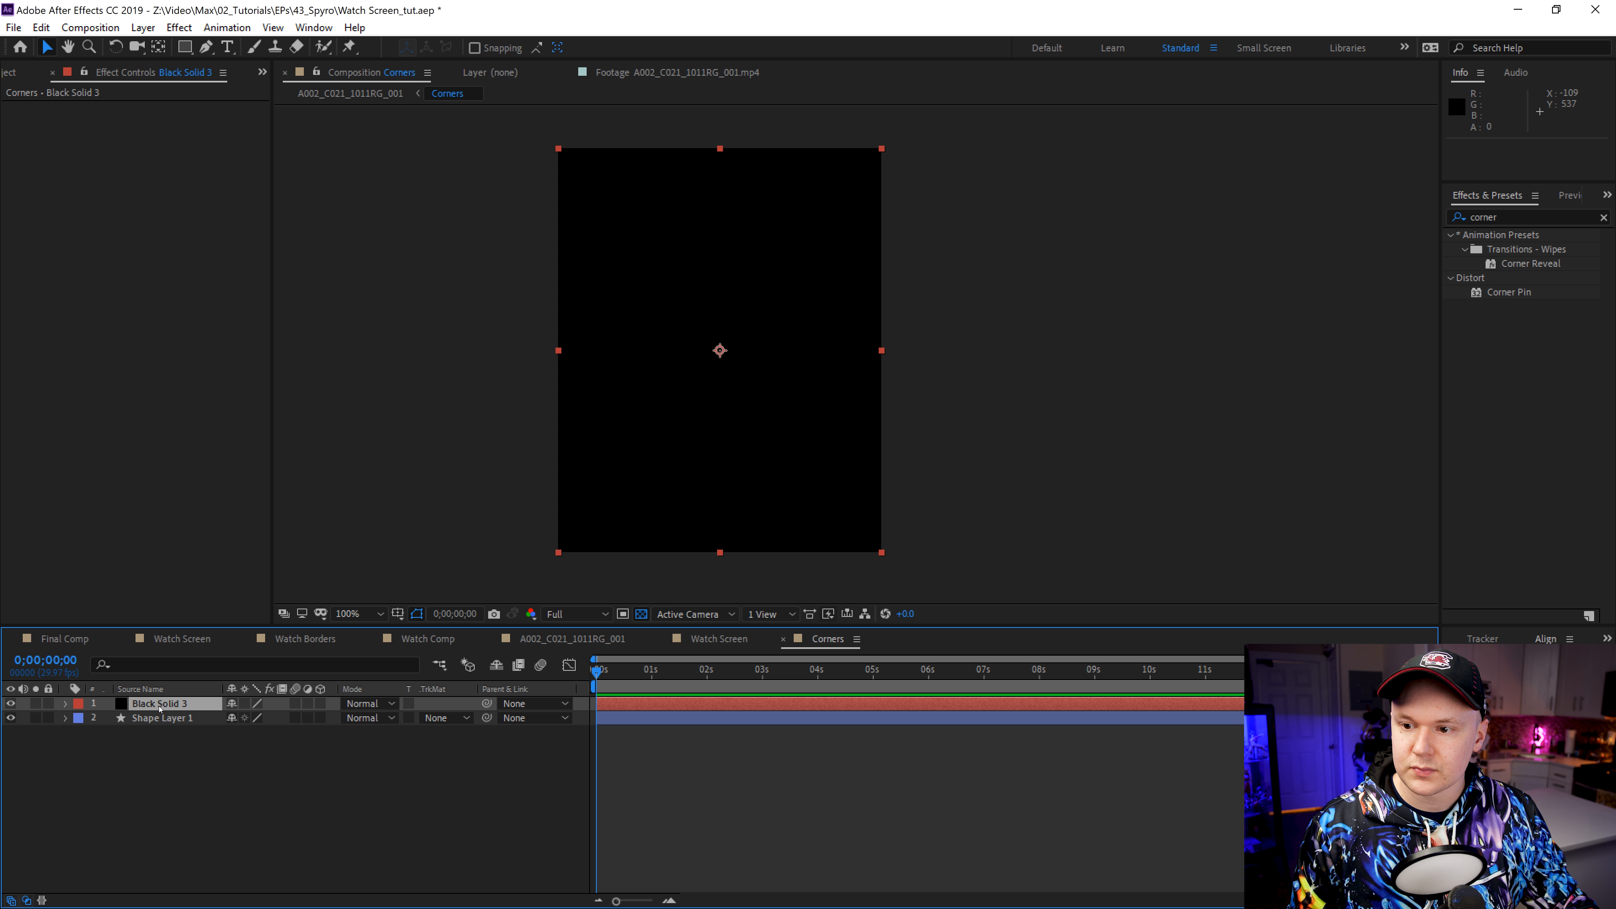
pyautogui.moveTo(159, 709); pyautogui.dragTo(171, 729)
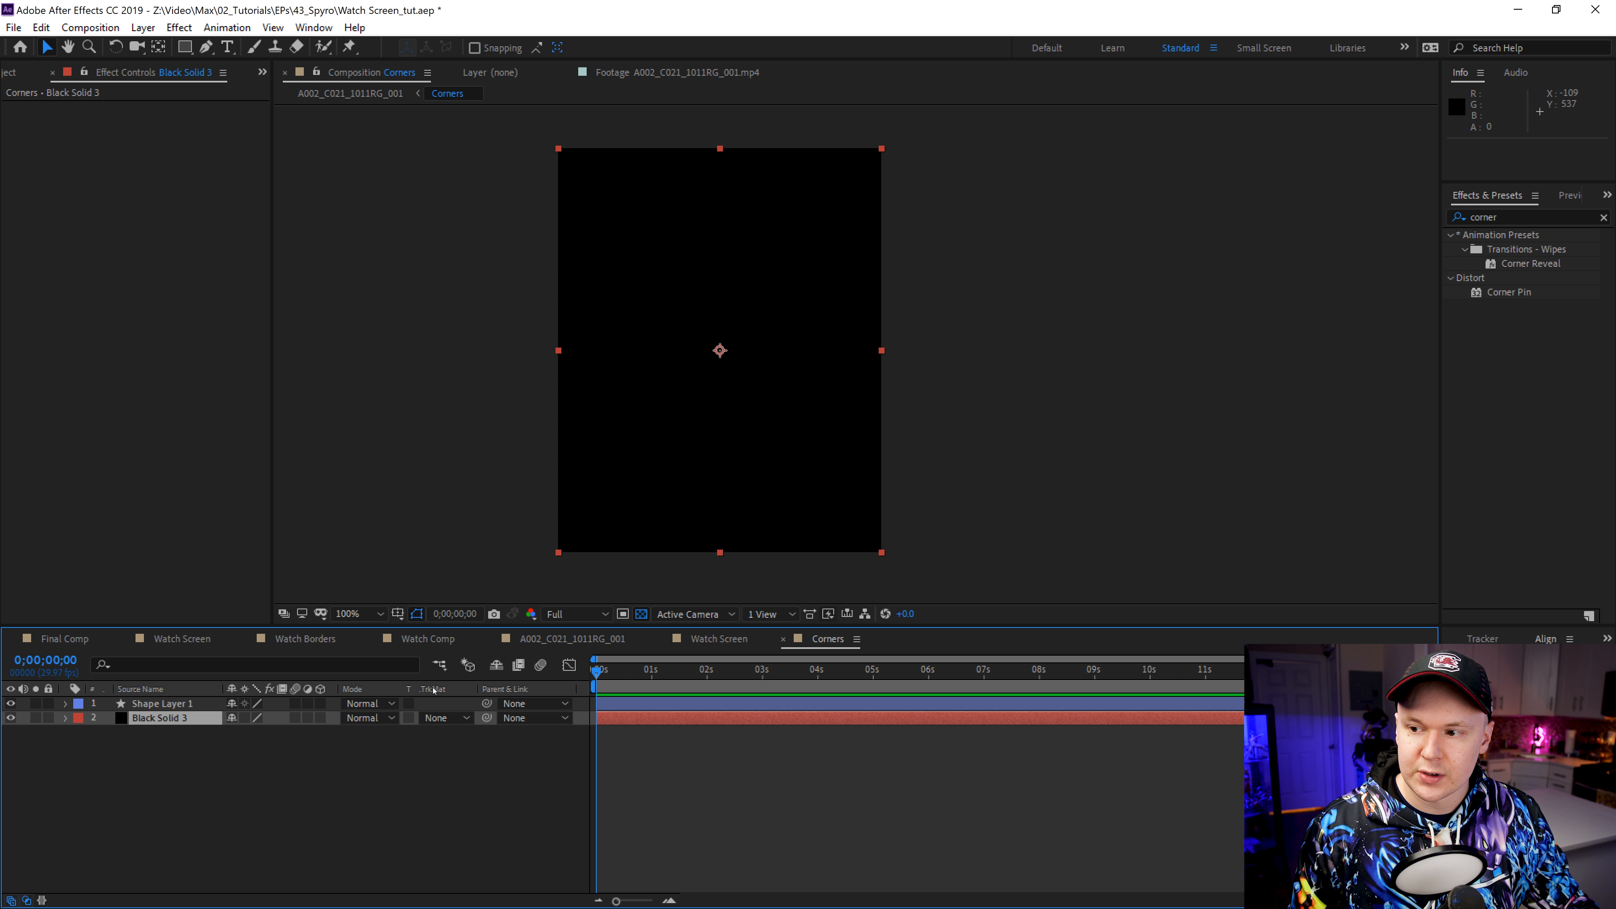
# Step: Set the black solid's track matte to Alpha Inverted Matte using Shape Layer 1
pyautogui.click(445, 717)
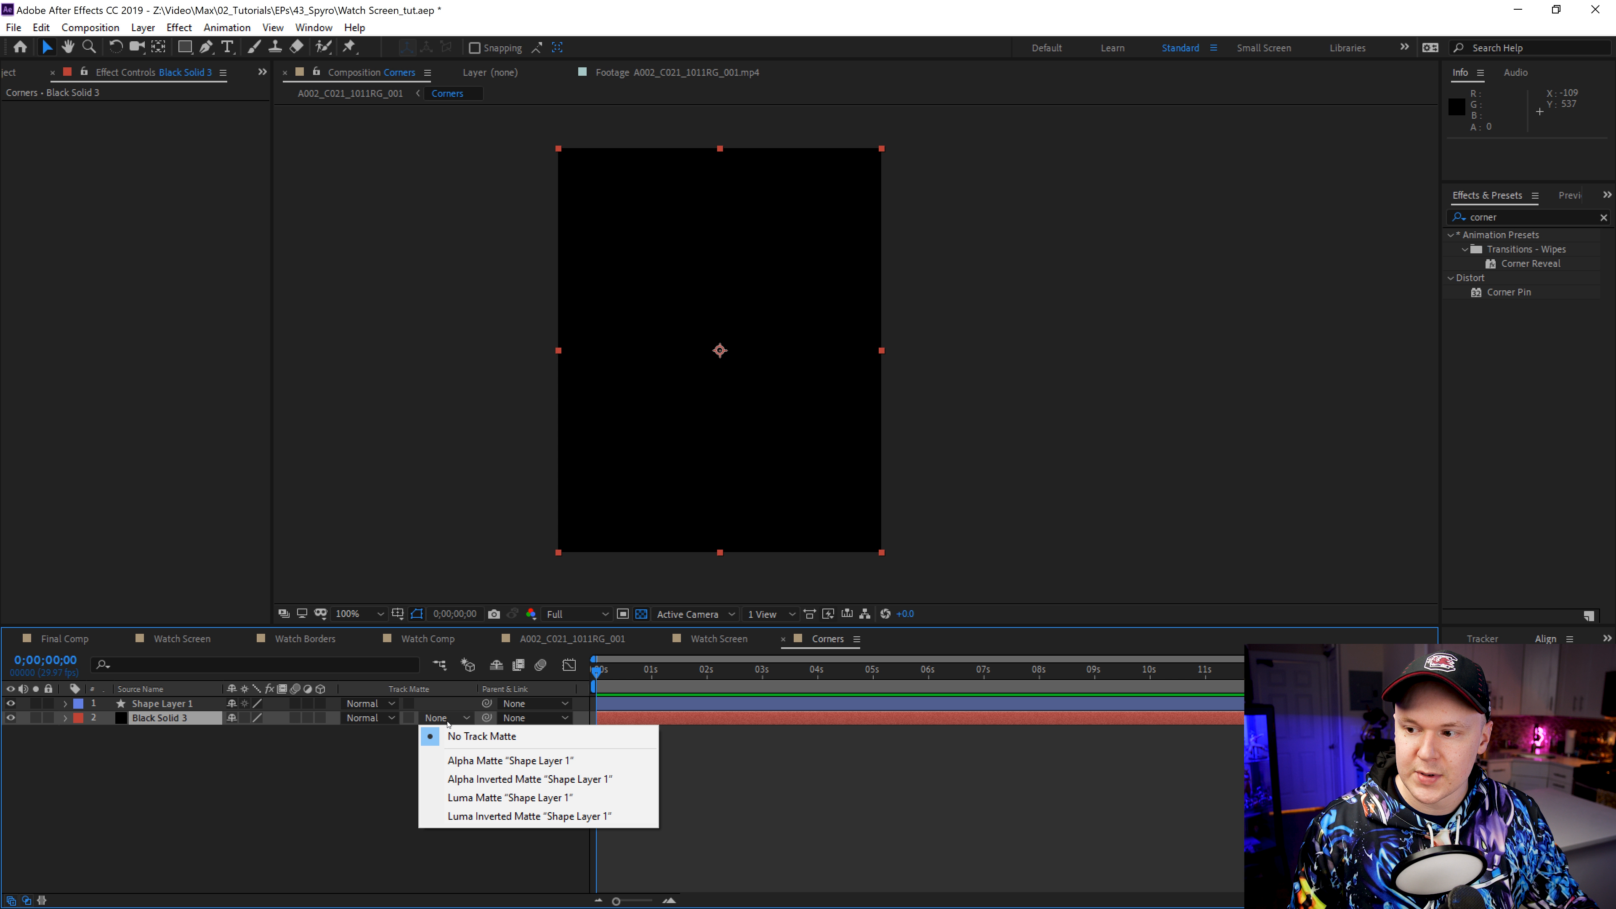
pyautogui.click(497, 780)
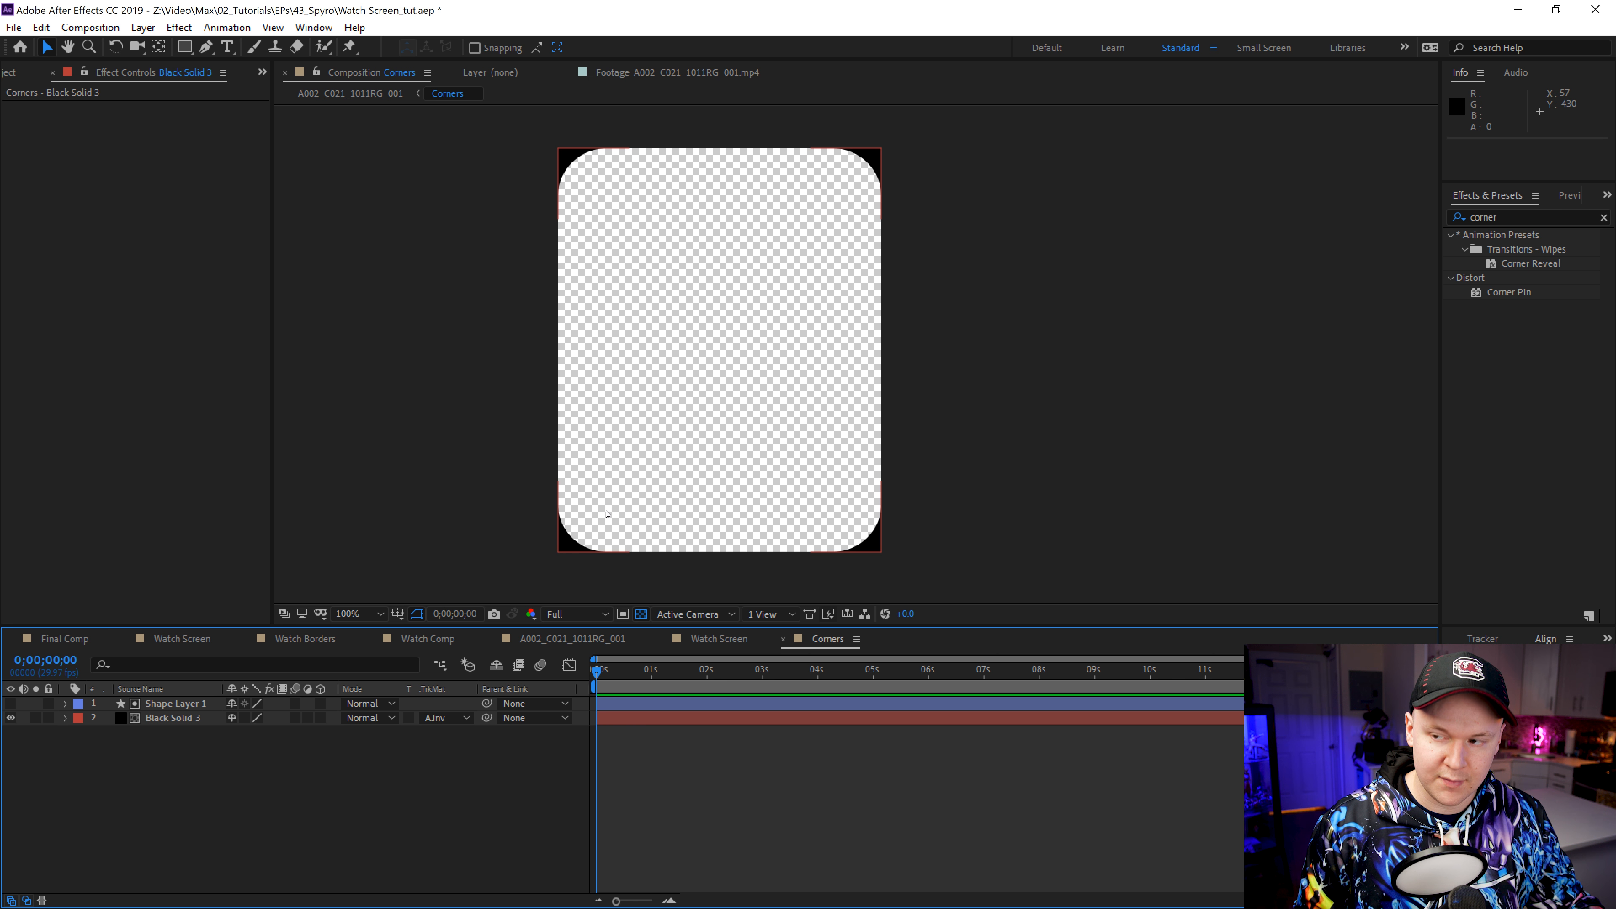
pyautogui.click(194, 789)
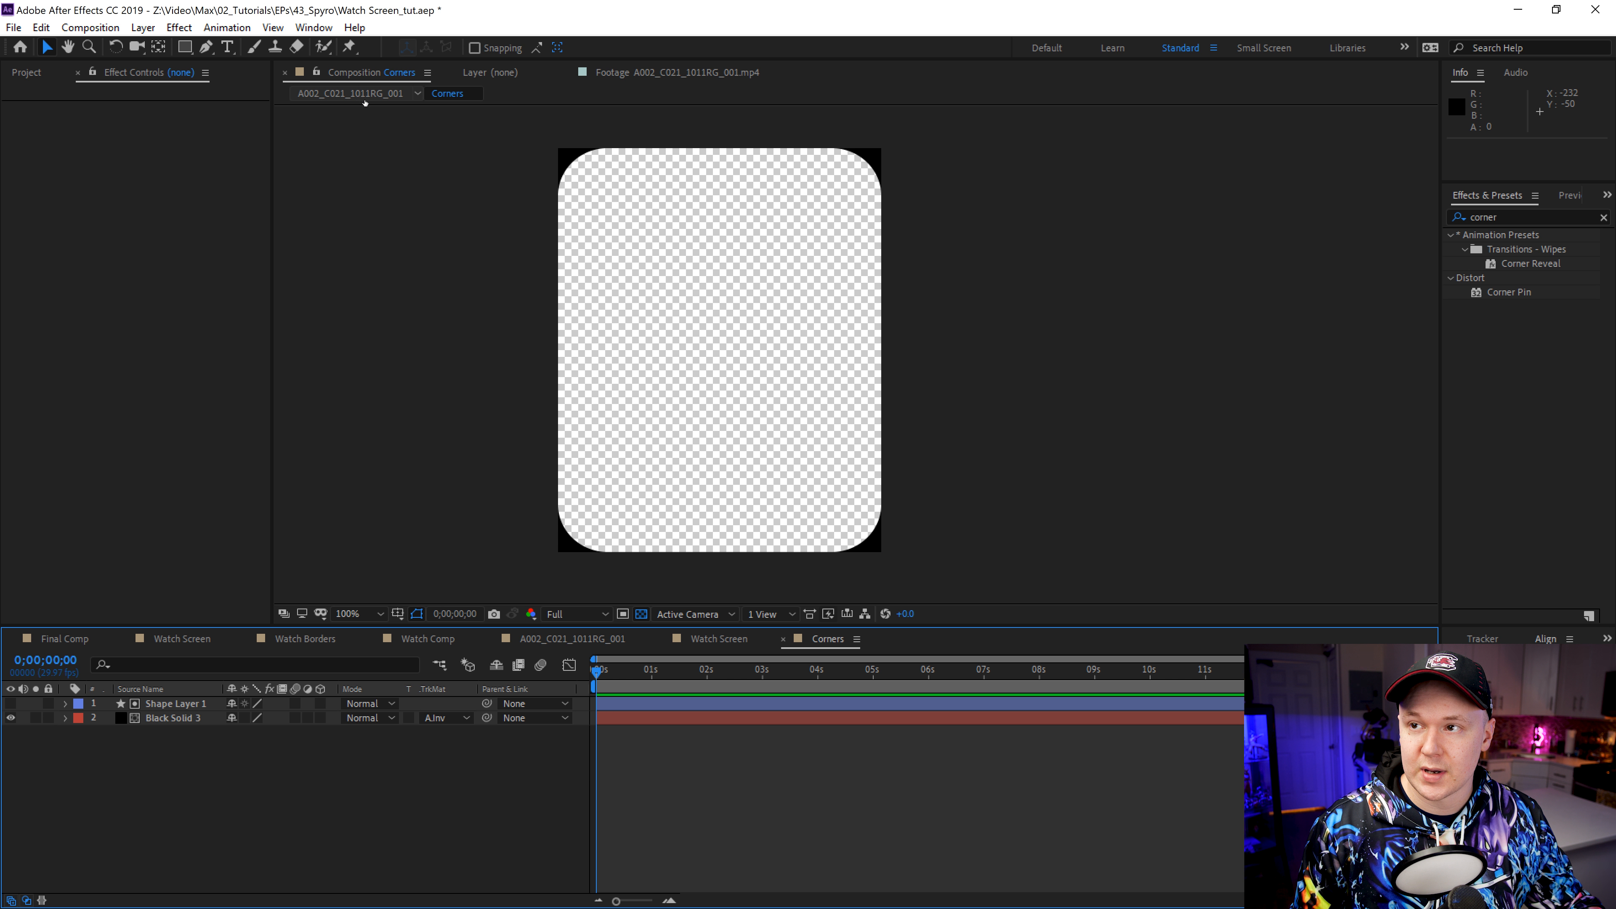
# Step: Rename the A002_C021_1011RG_001 composition to Final Comp in the project
pyautogui.click(26, 72)
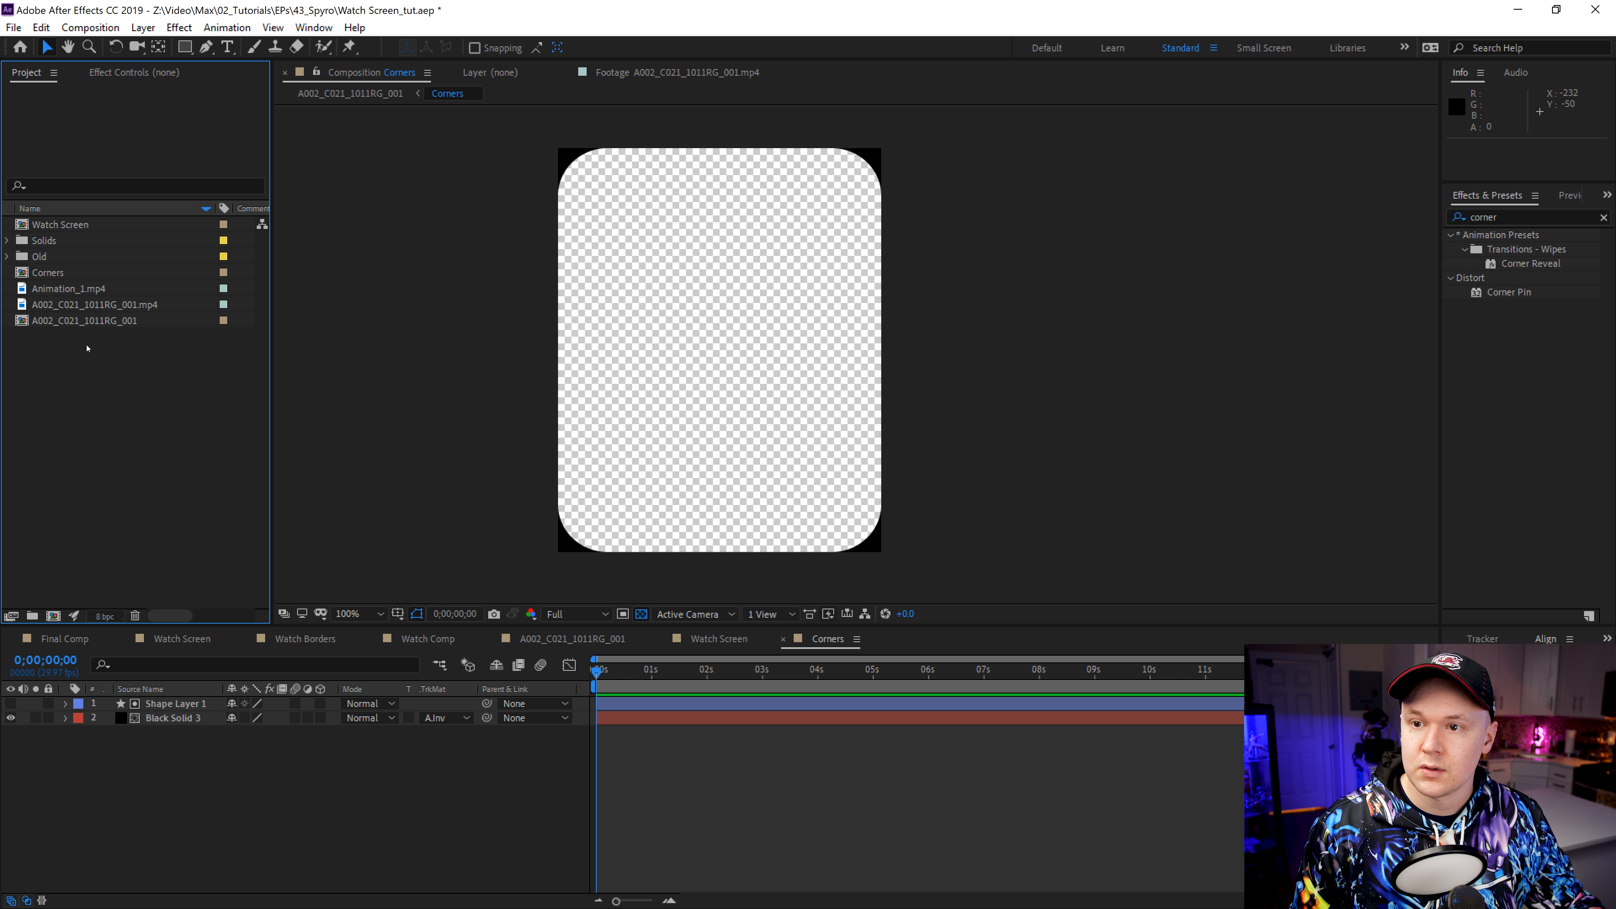
pyautogui.click(102, 321)
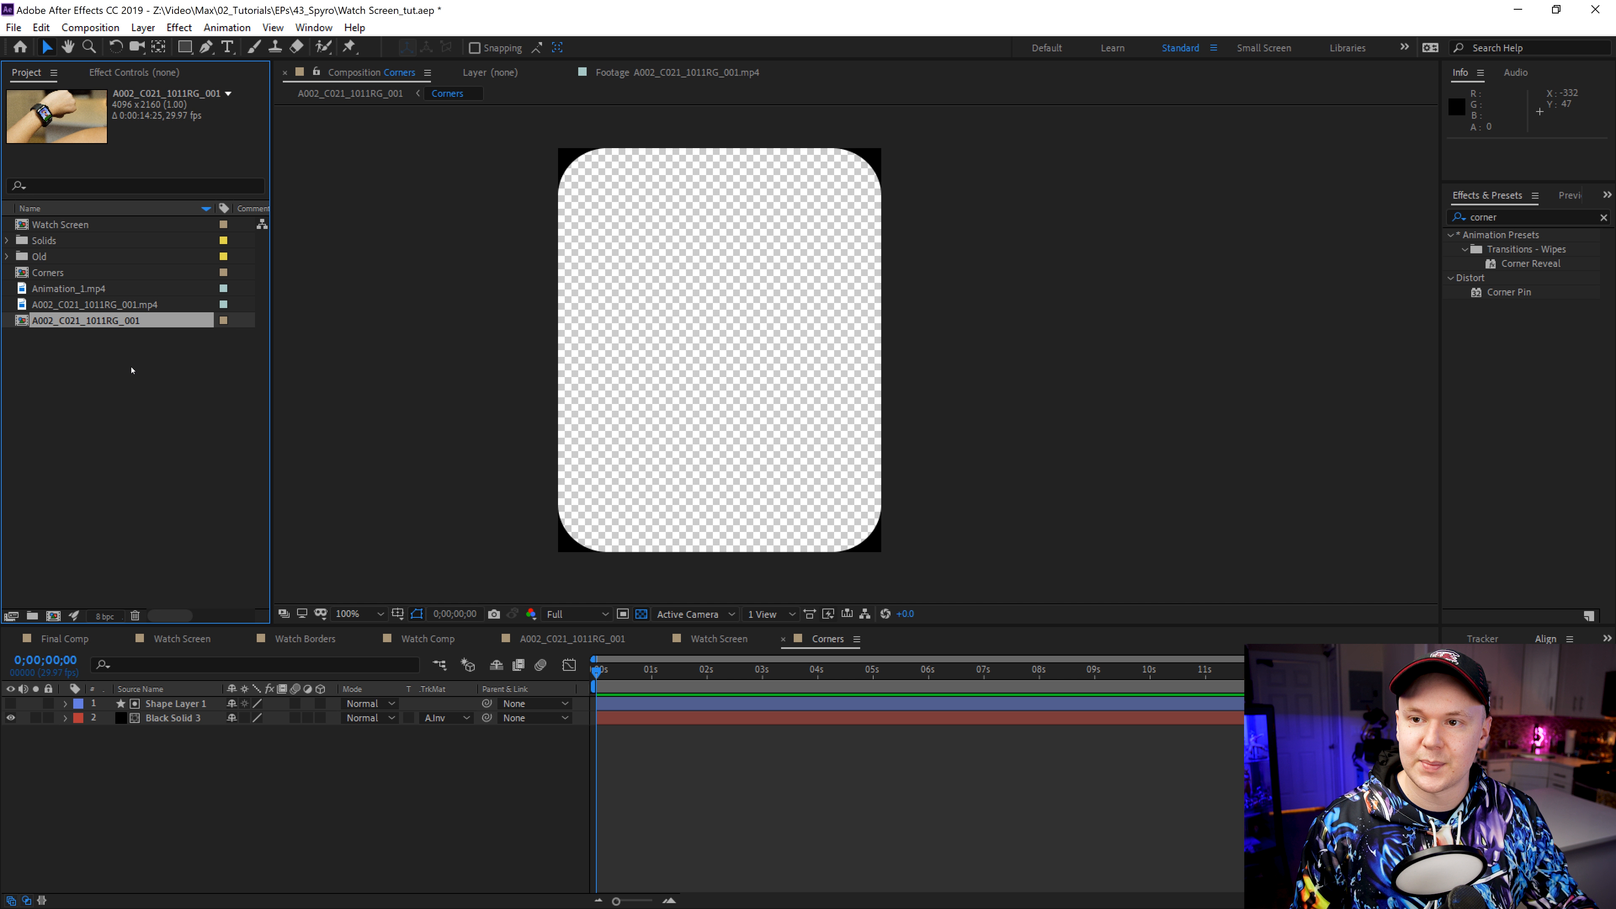
pyautogui.rightClick(62, 327)
pyautogui.click(114, 586)
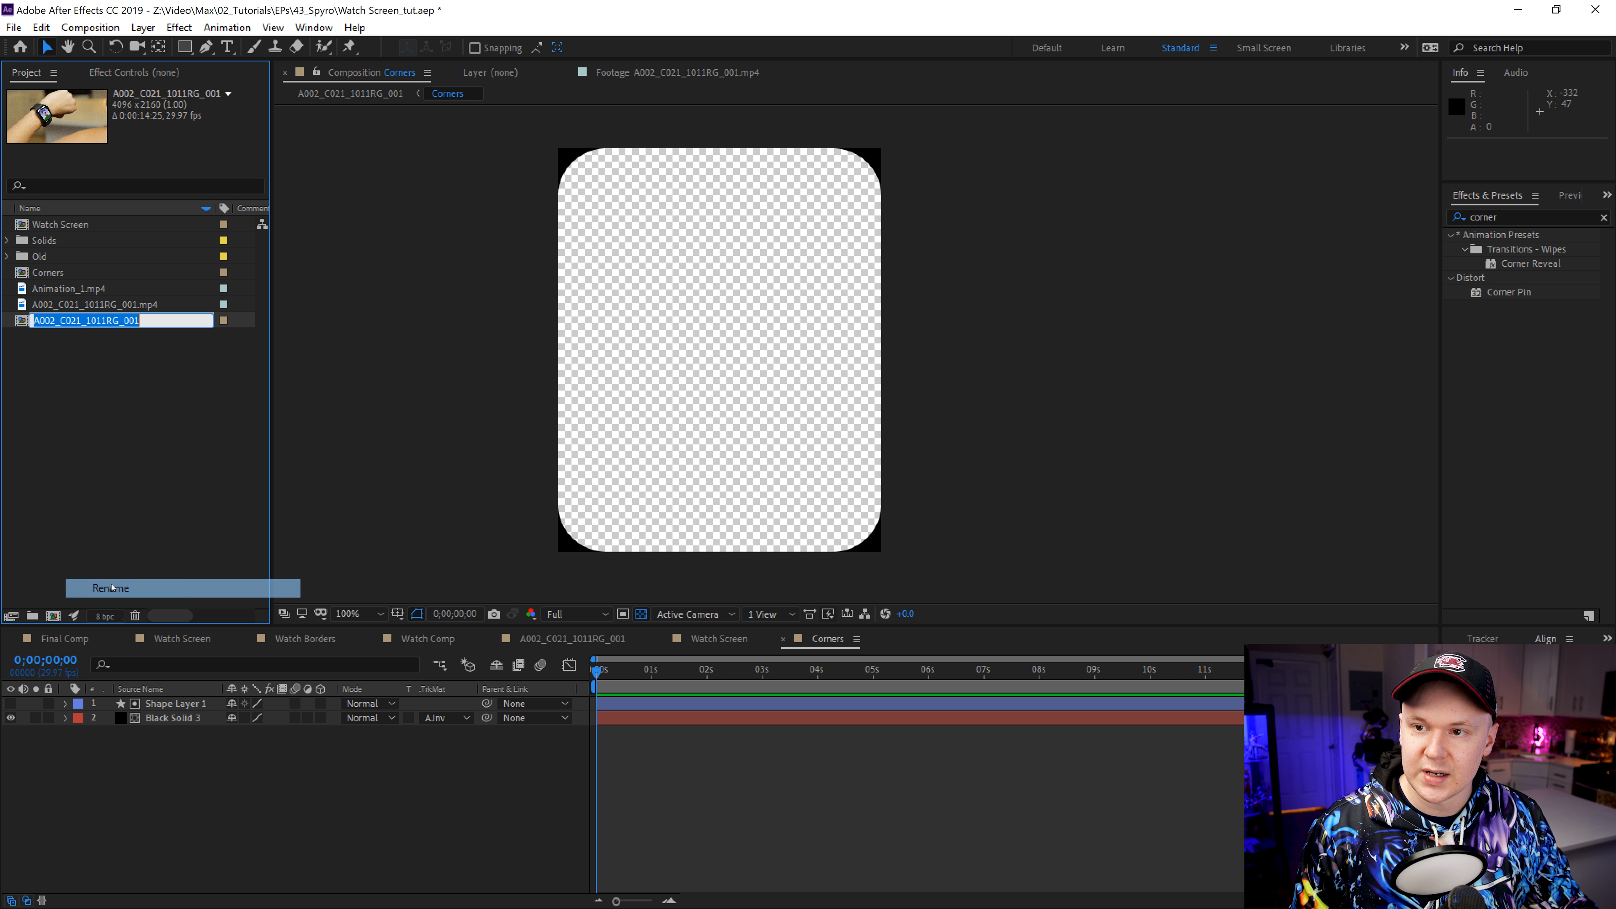
pyautogui.write('F')
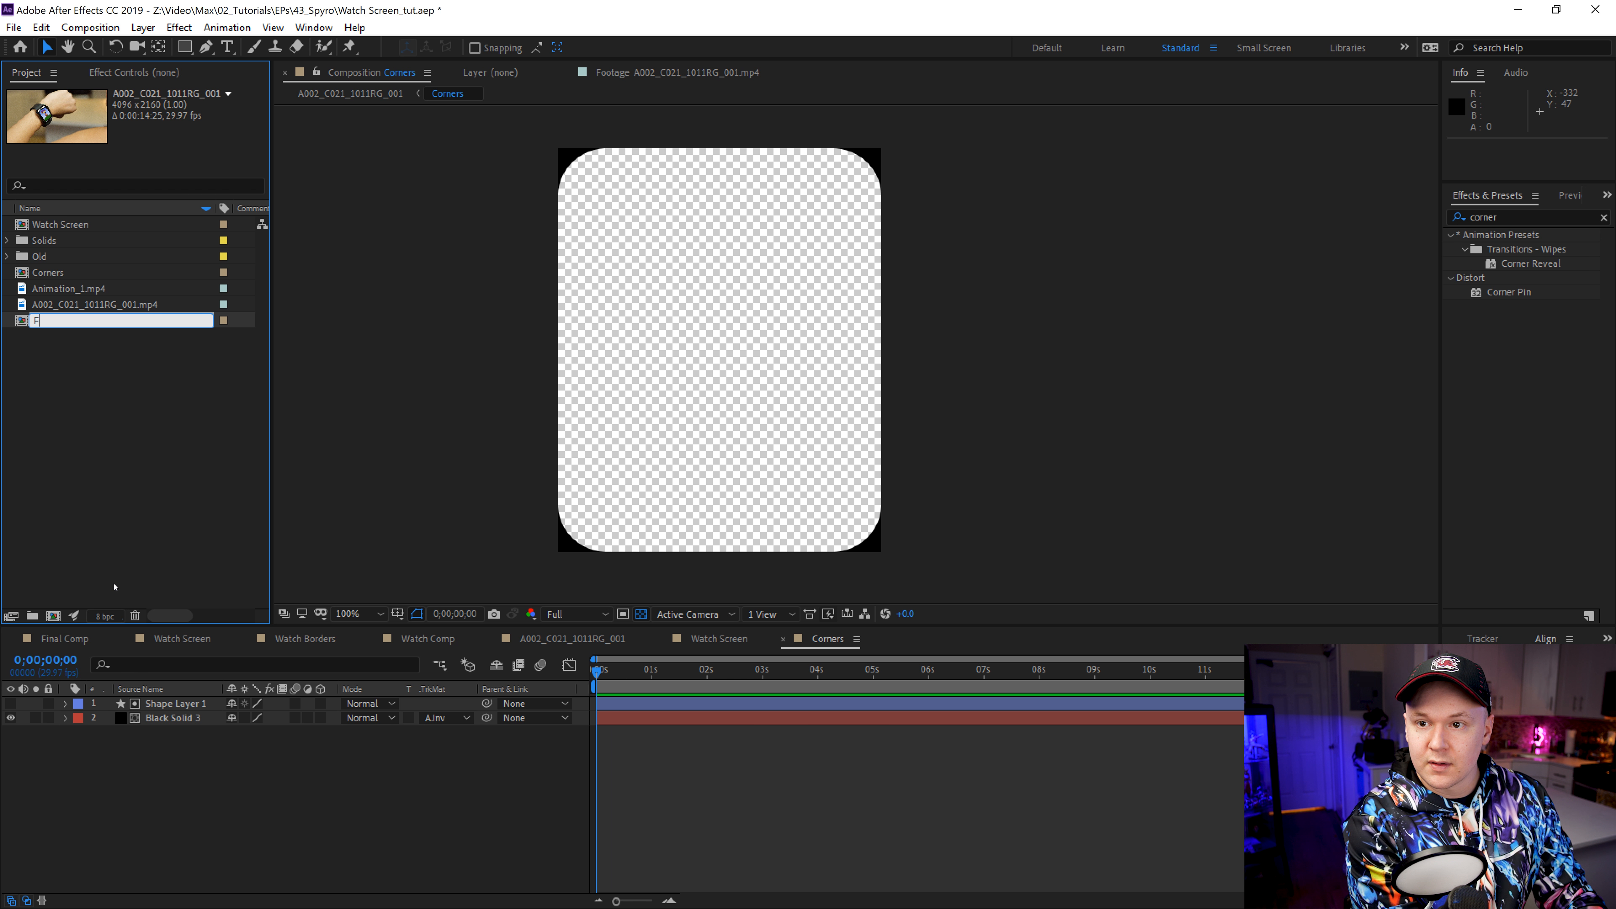
pyautogui.write('inal Comp')
pyautogui.press('Return')
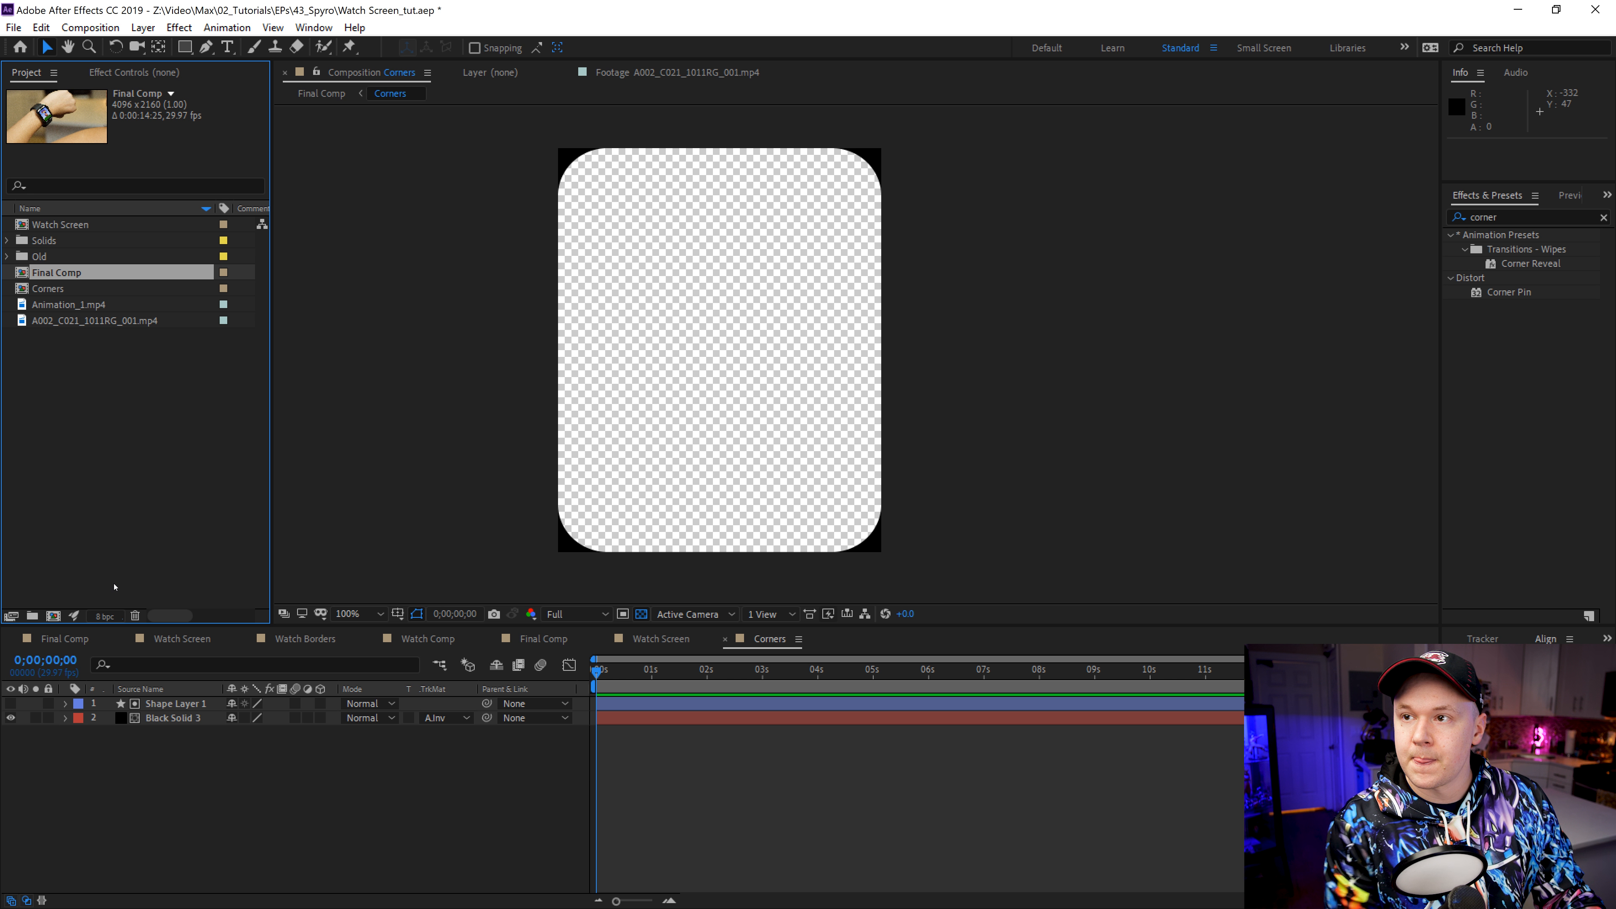
pyautogui.click(434, 148)
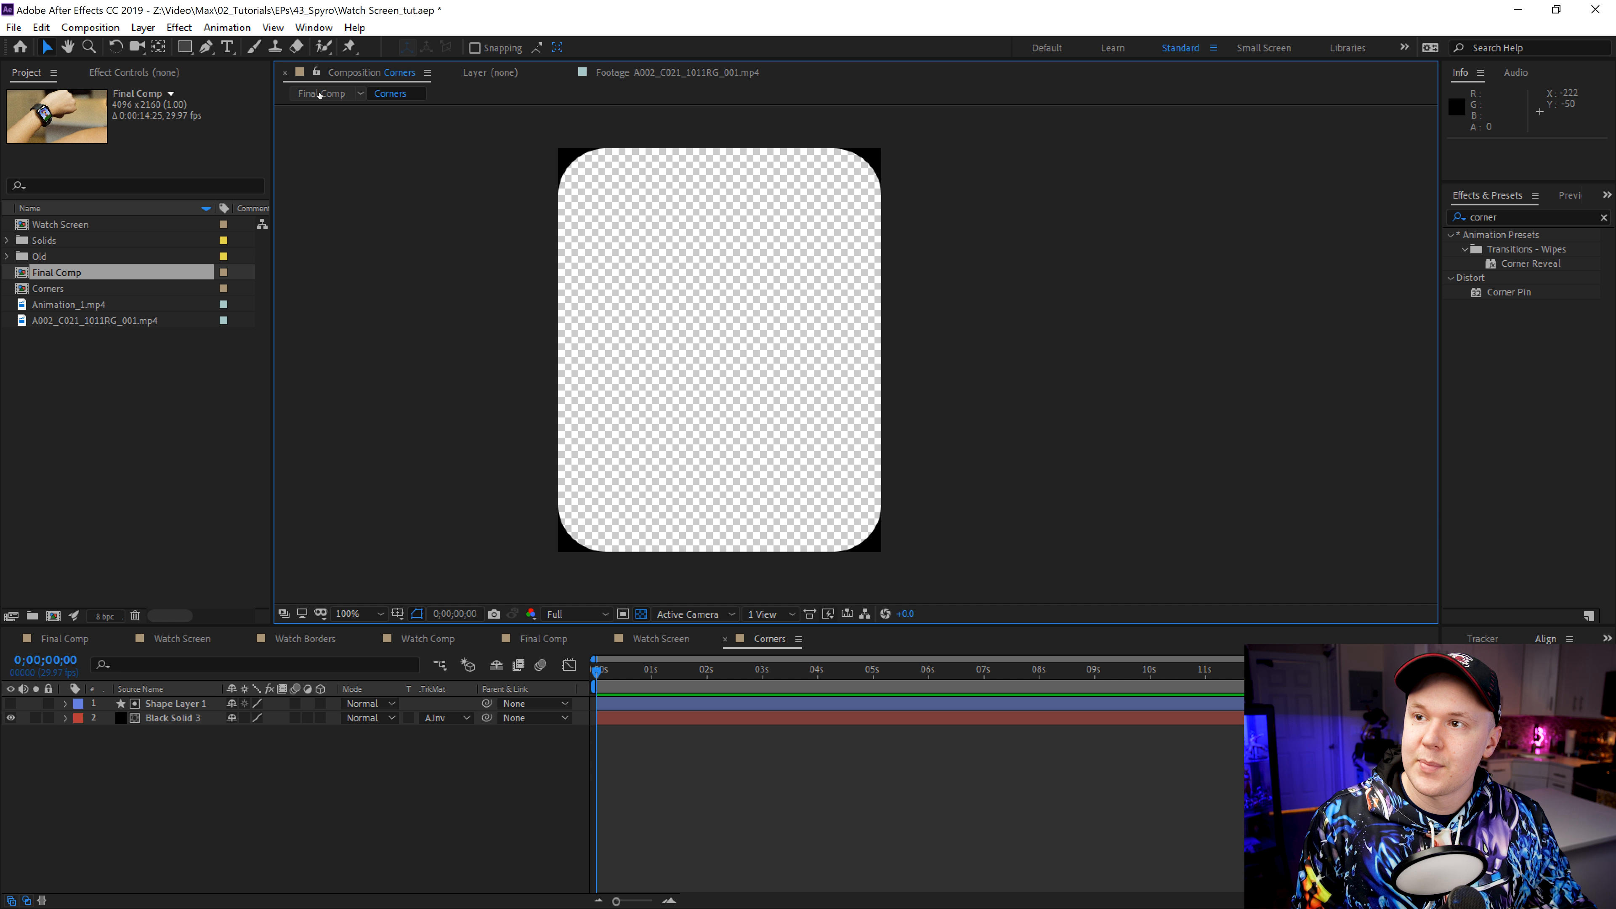
# Step: Compare Final Comp with the Corners composition, and select the Corner Pin effect on the Corners layer in Final Comp
pyautogui.click(320, 94)
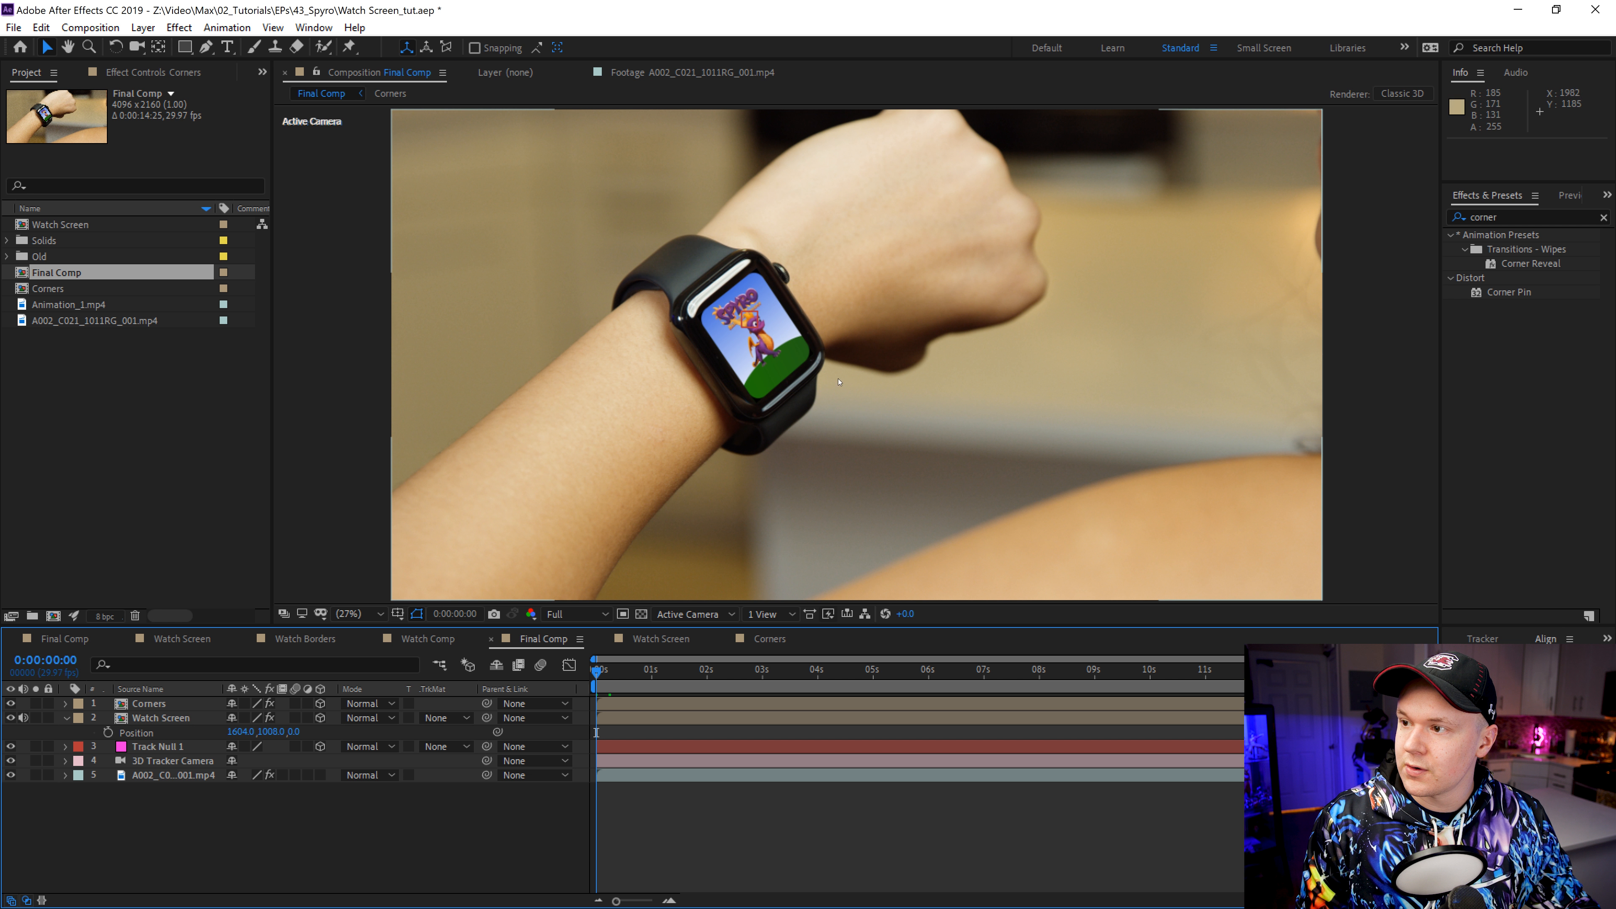
pyautogui.press('/')
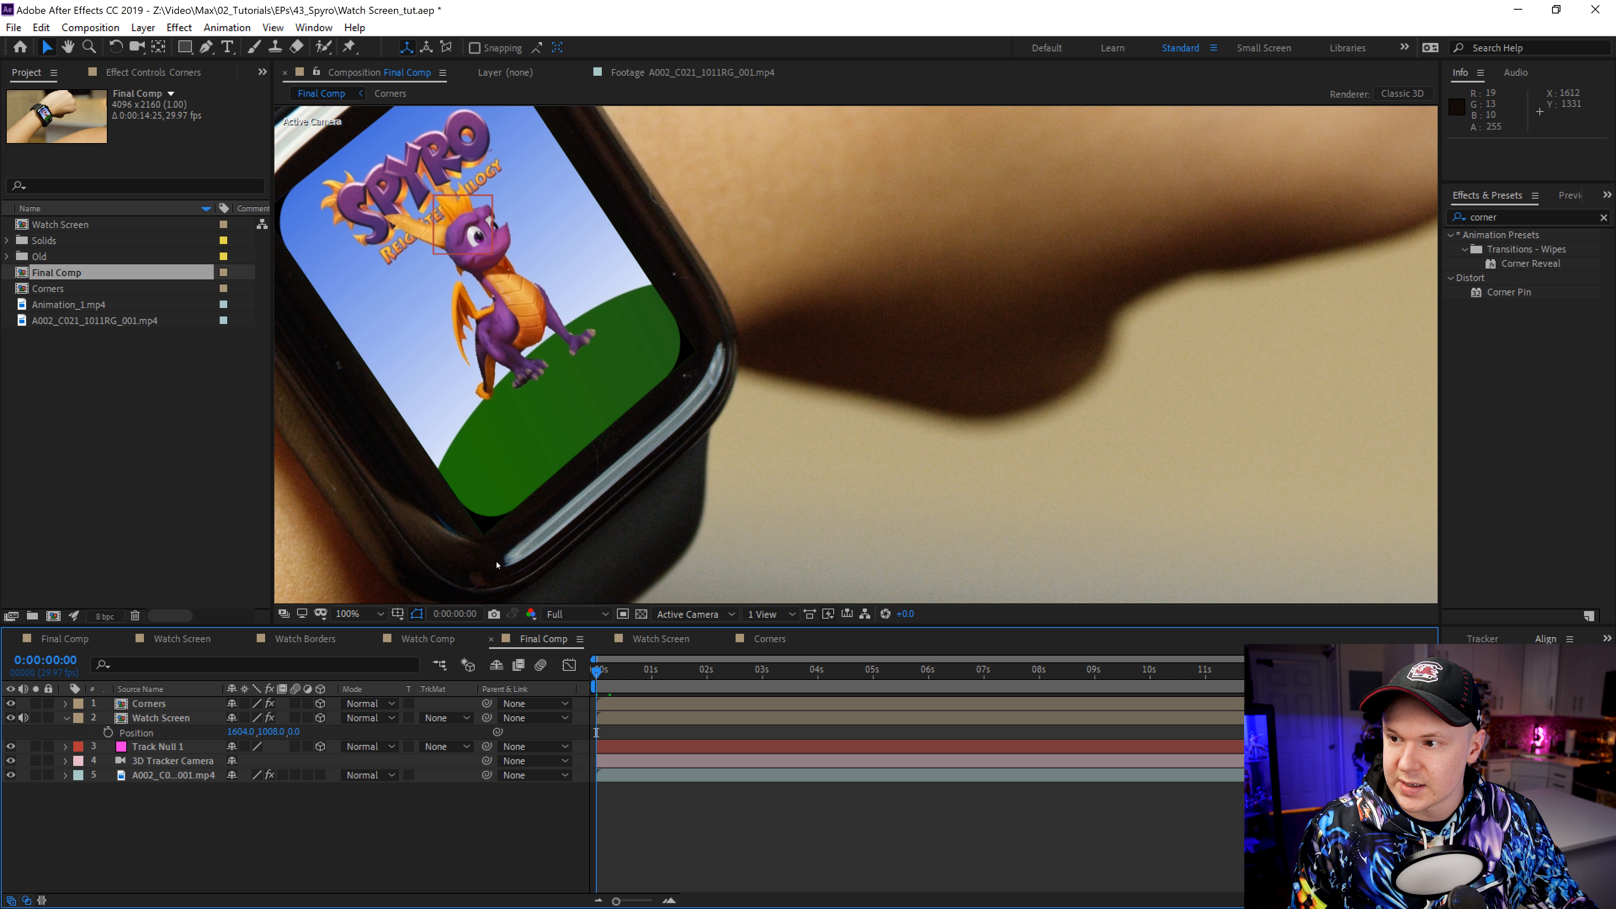
pyautogui.click(390, 93)
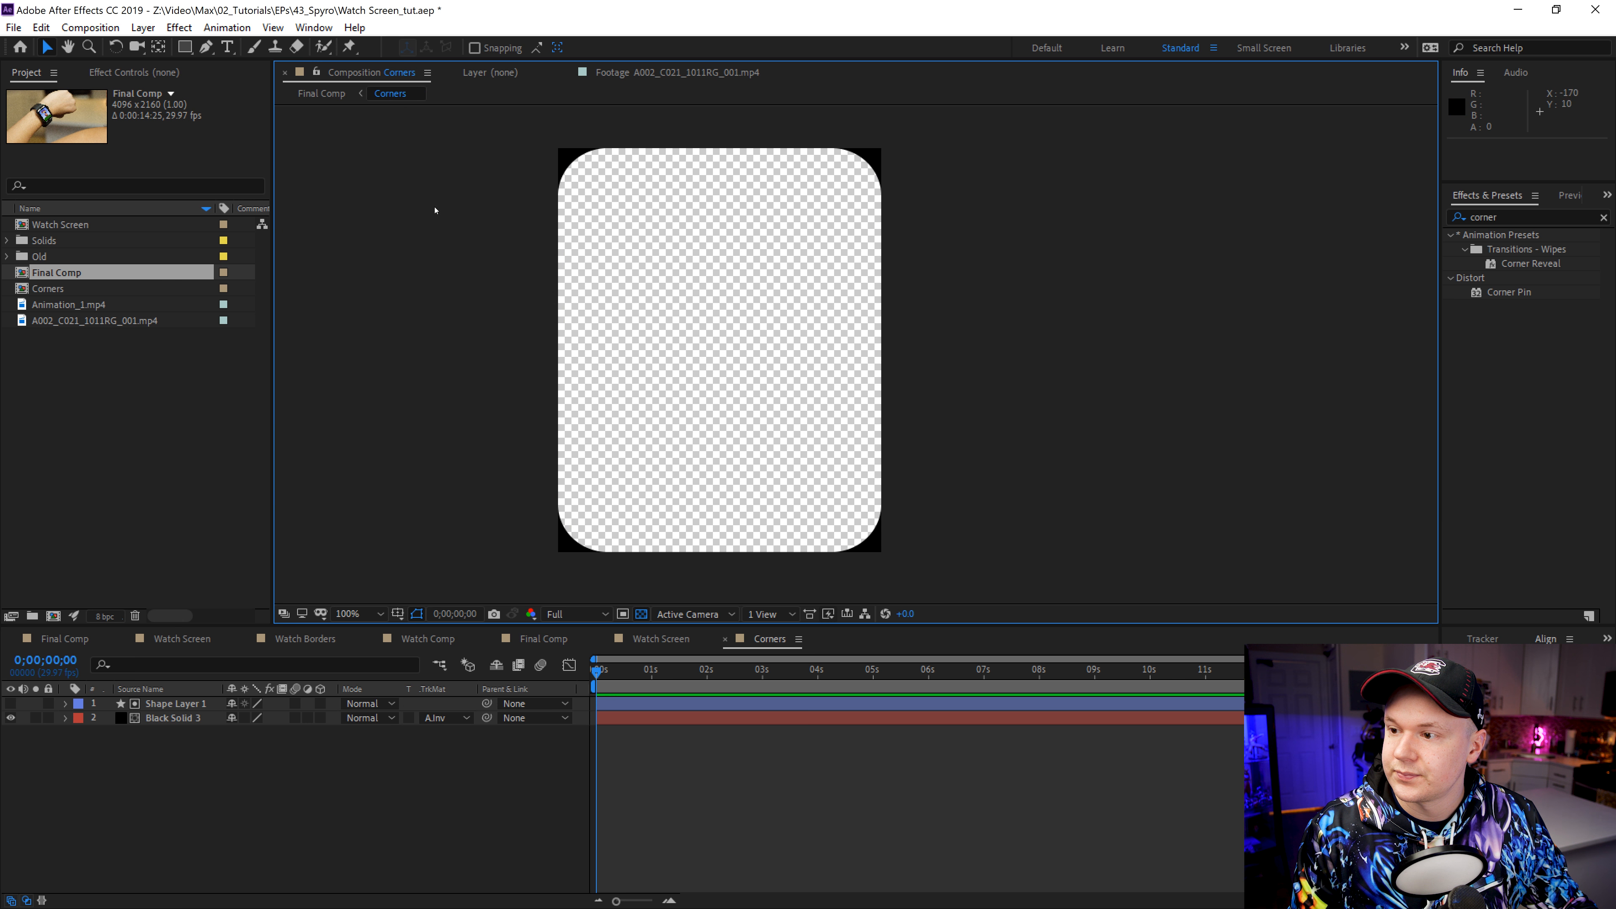
pyautogui.click(446, 775)
pyautogui.click(321, 94)
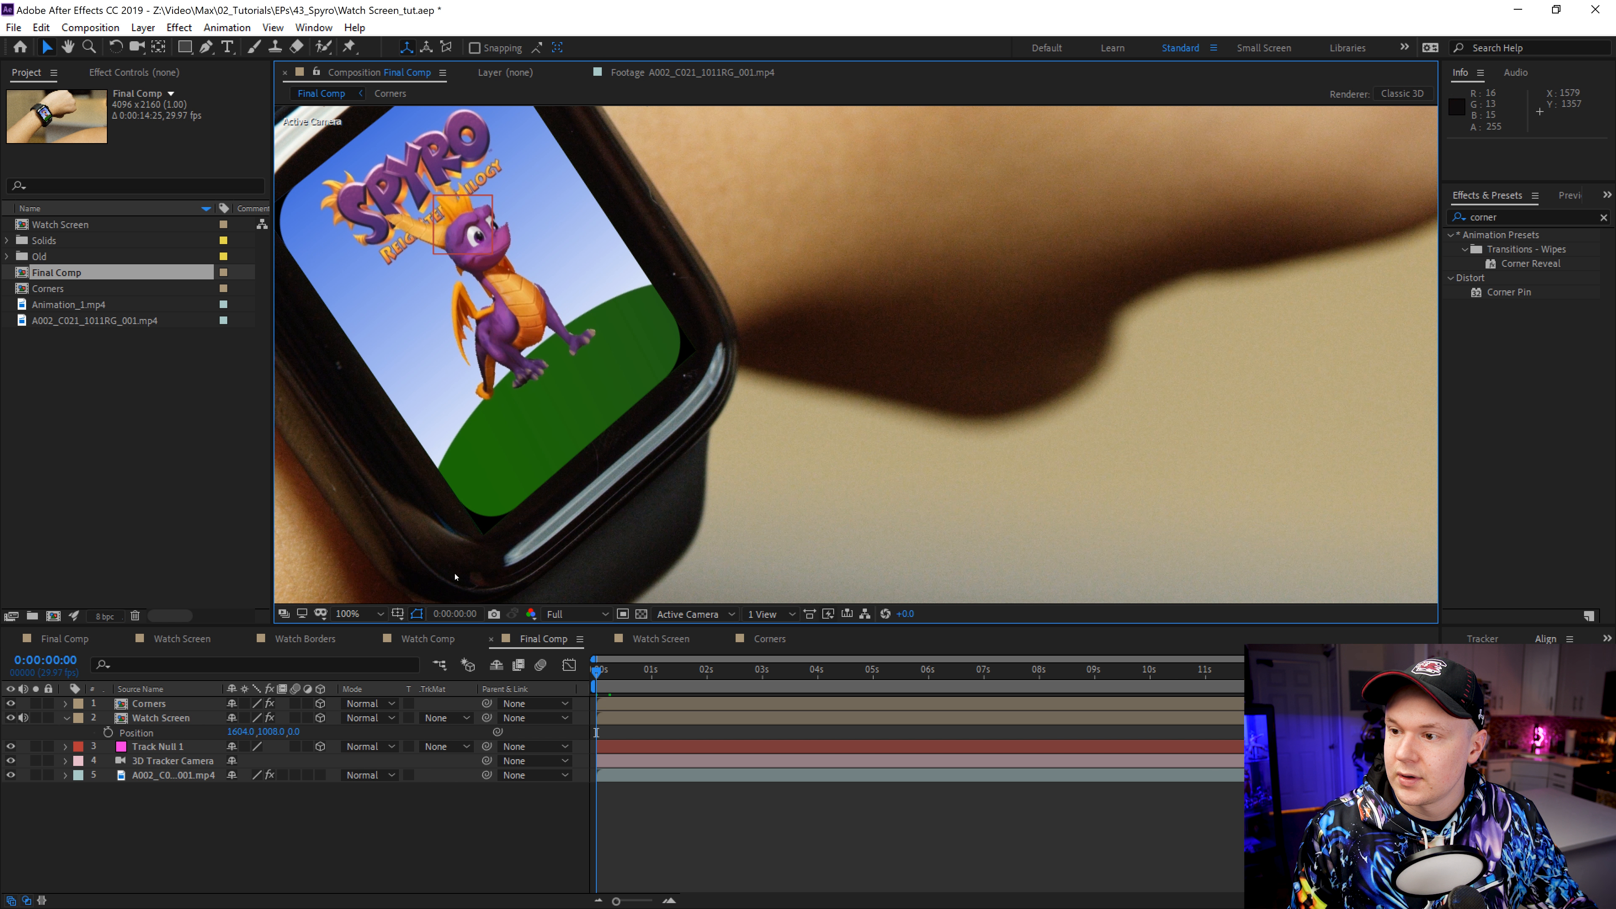
pyautogui.click(153, 704)
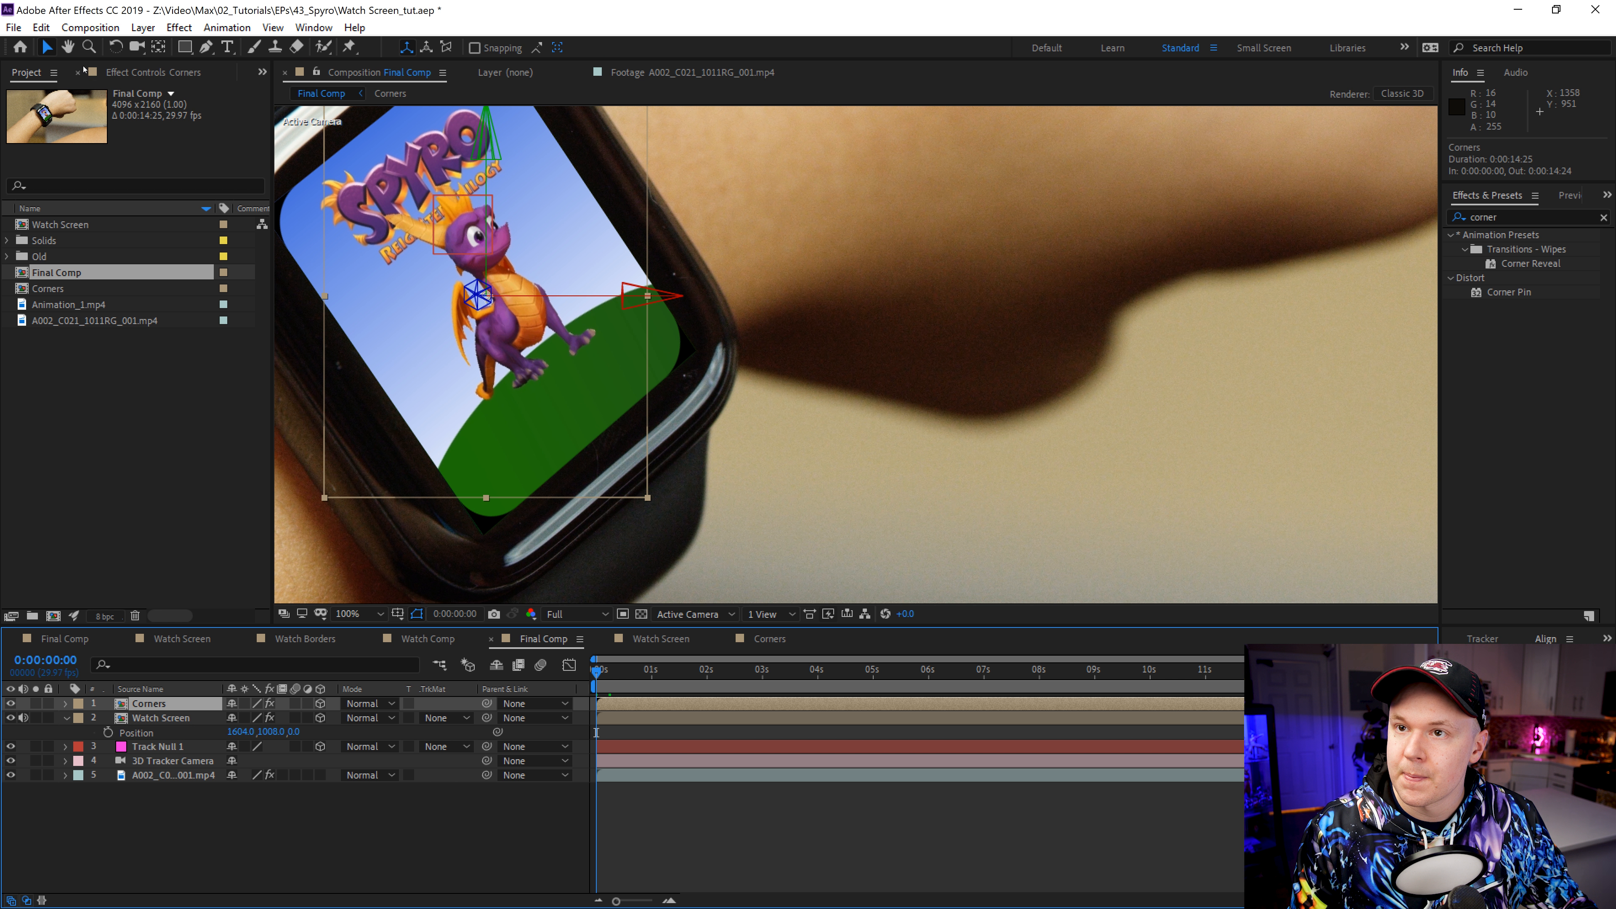
pyautogui.click(146, 71)
pyautogui.click(55, 108)
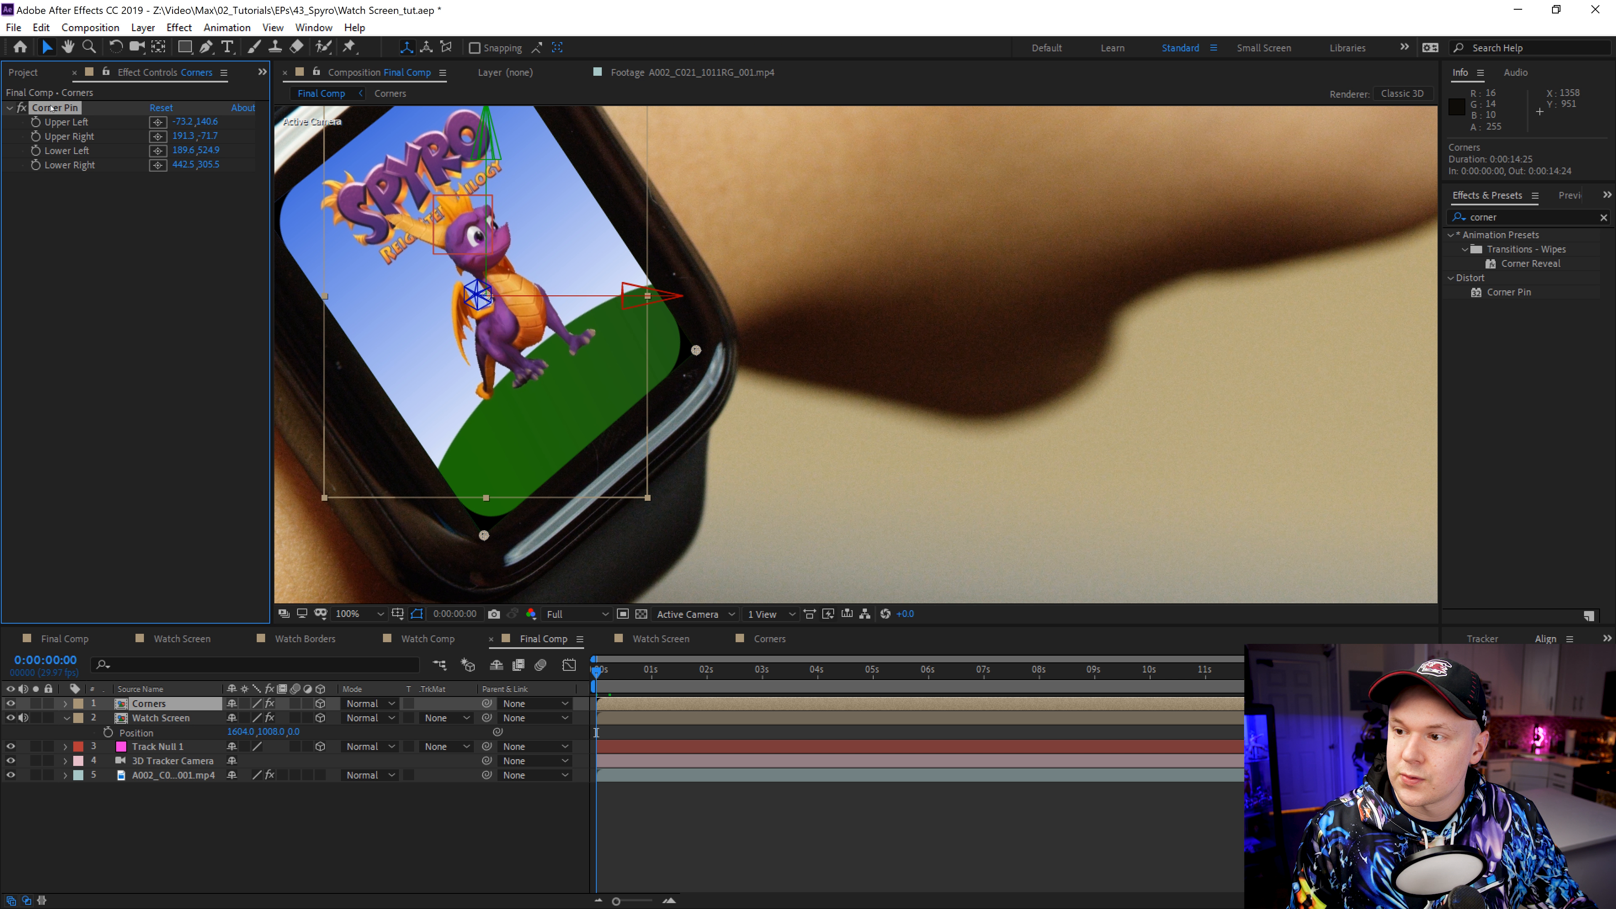
# Step: Adjust the Corners layer's lower corner pins, moving Lower Left to 189.1, 527.4 and Lower Right to 444.0, 305.5
pyautogui.press('.')
pyautogui.moveTo(585, 512); pyautogui.dragTo(1044, 261)
pyautogui.moveTo(569, 466); pyautogui.dragTo(569, 470)
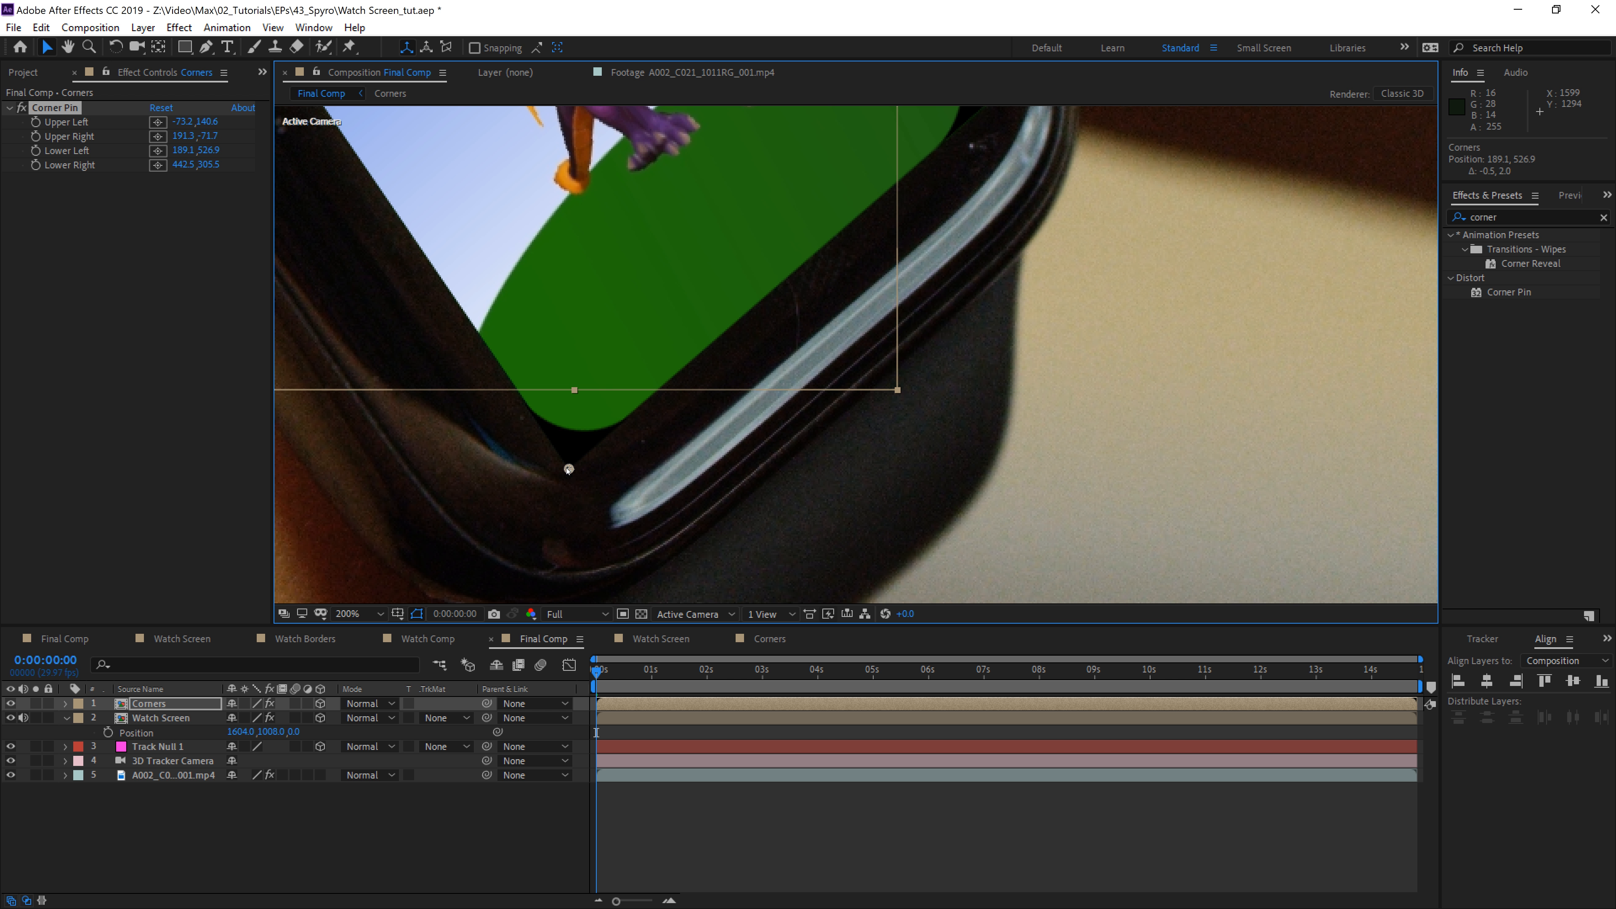
pyautogui.moveTo(739, 375); pyautogui.dragTo(399, 671)
# Step: Adjust the Corners layer's upper corner pins, moving Upper Right to 191.8, -72.7 and Upper Left to -74.7, 140.1
pyautogui.moveTo(656, 392); pyautogui.dragTo(1132, 903)
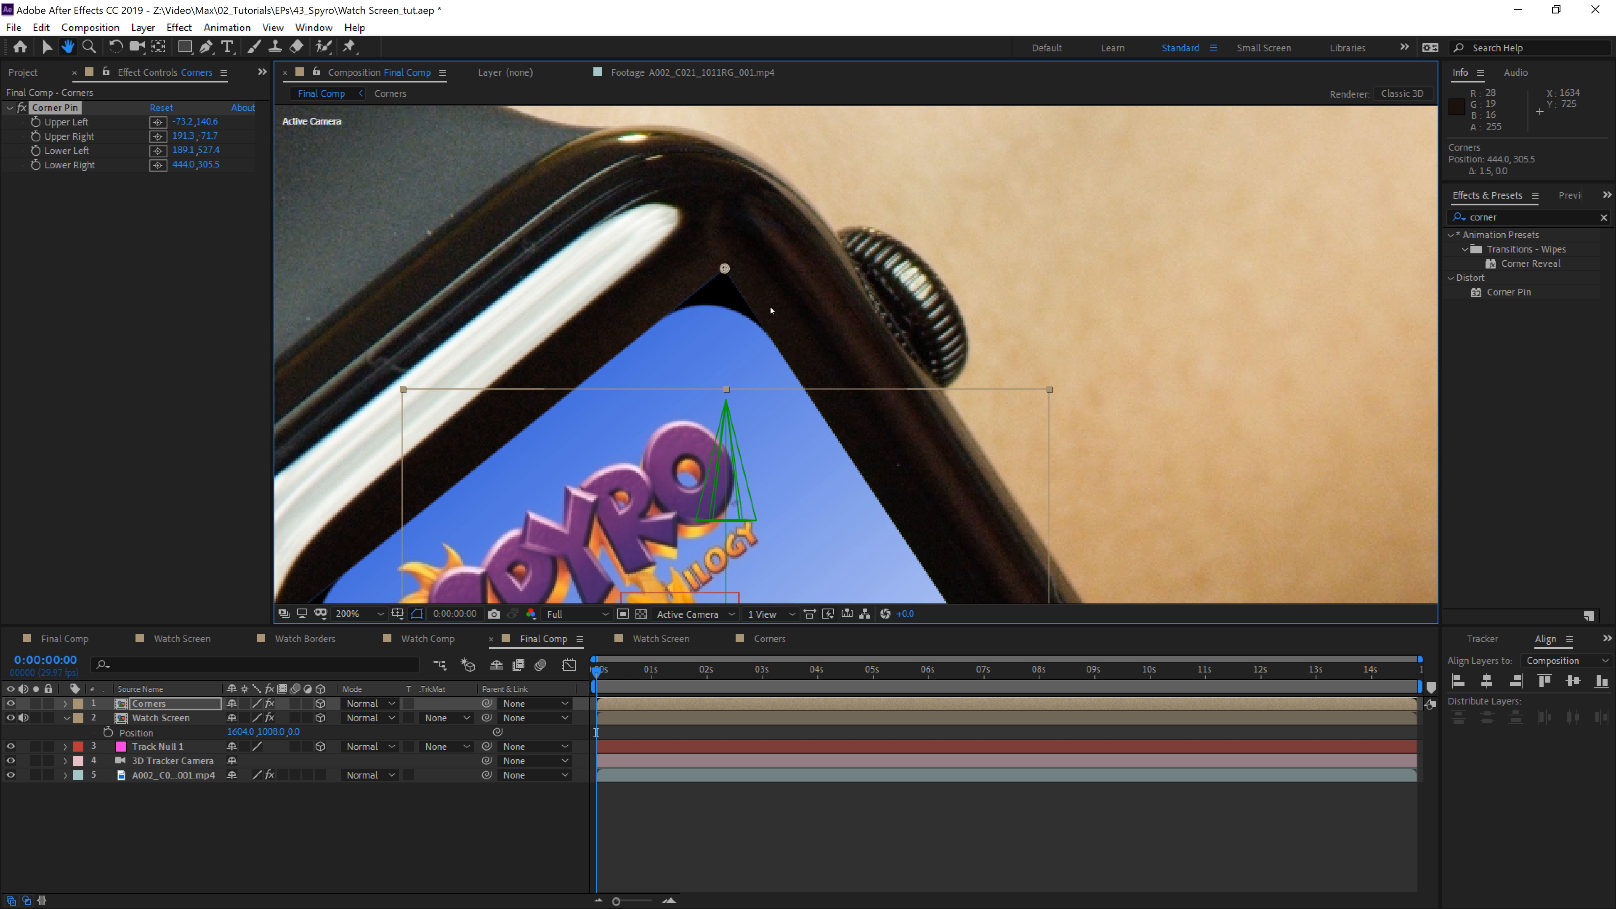
pyautogui.moveTo(724, 269); pyautogui.dragTo(726, 267)
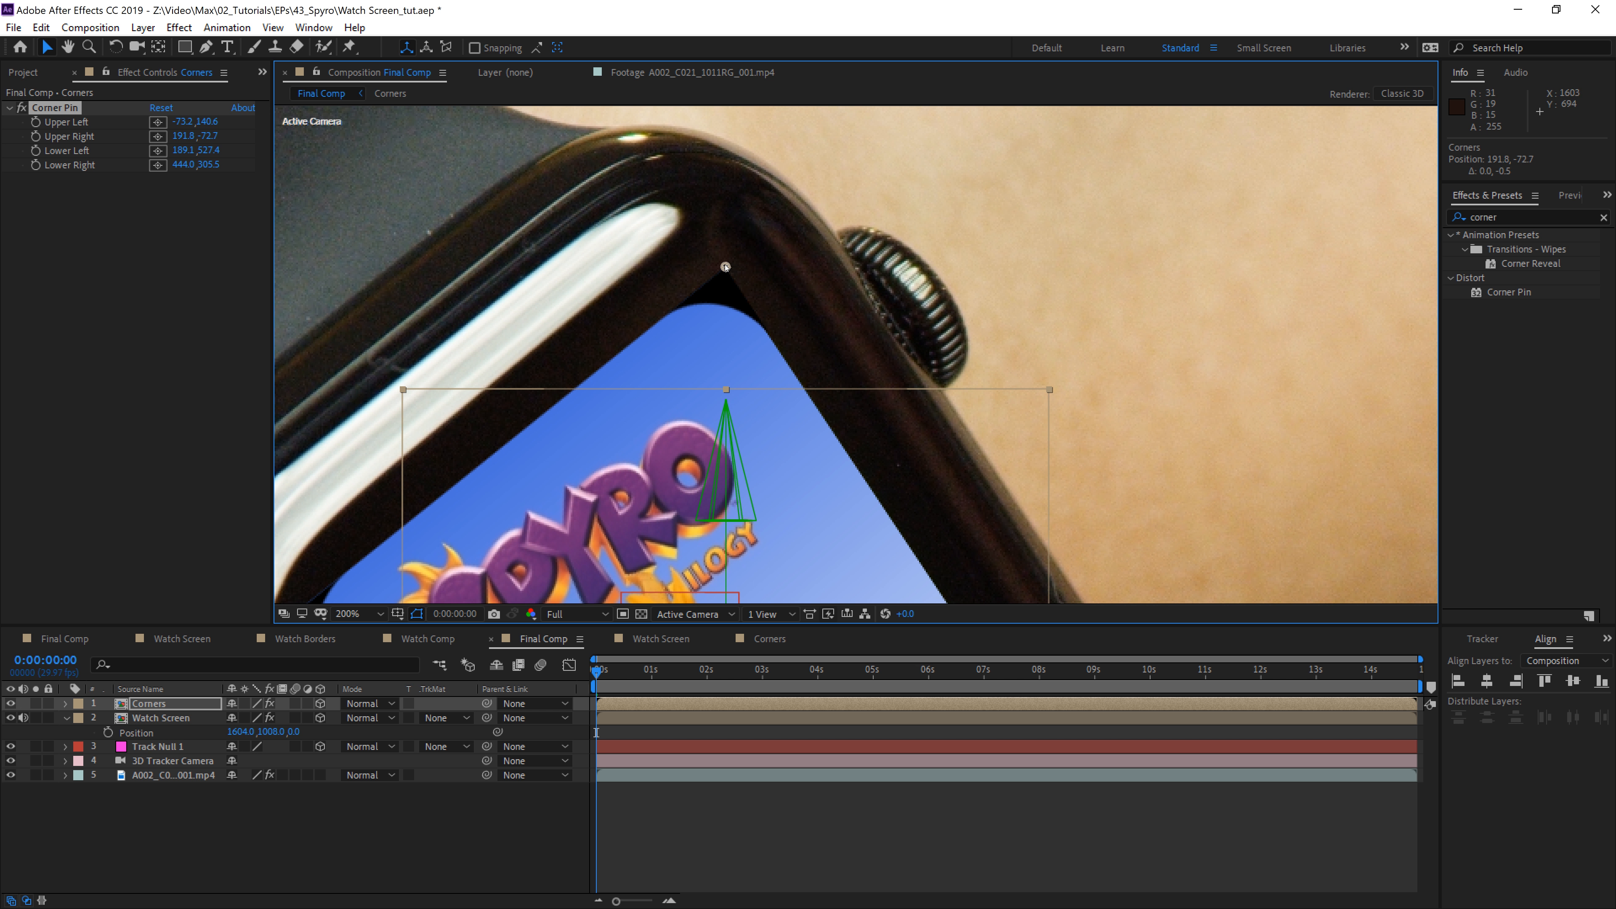
pyautogui.moveTo(407, 534); pyautogui.dragTo(730, 327)
pyautogui.moveTo(602, 418); pyautogui.dragTo(601, 417)
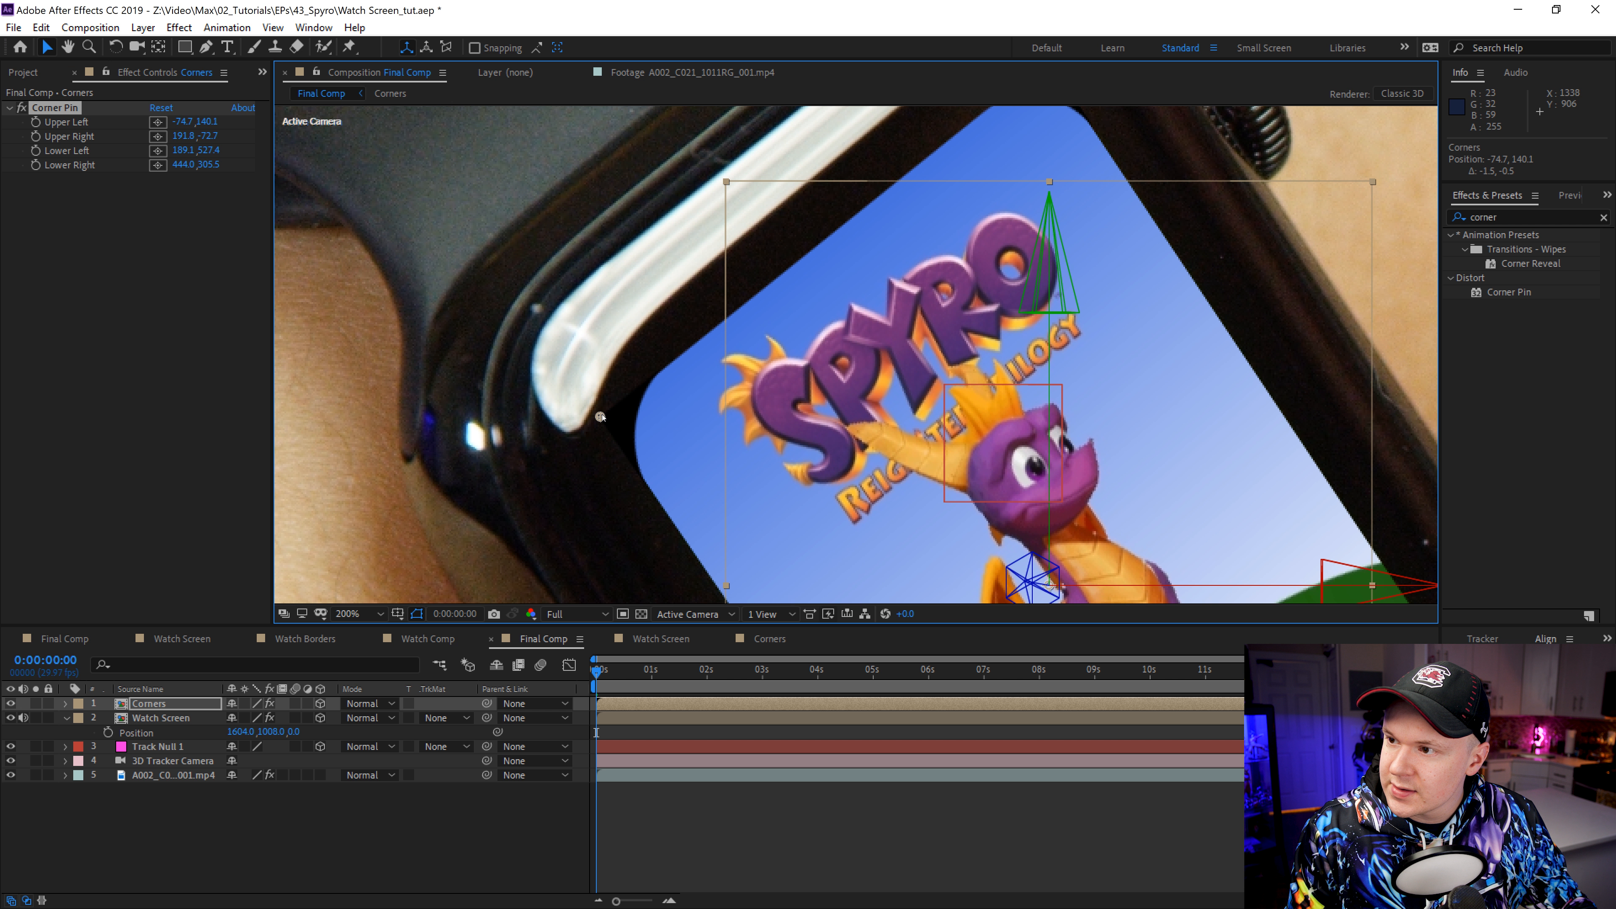
# Step: Examine how the masked Corners layer fits the watch display in Final Comp, close up and in the full frame
pyautogui.scroll(-2, 600, 417)
pyautogui.scroll(1, 708, 386)
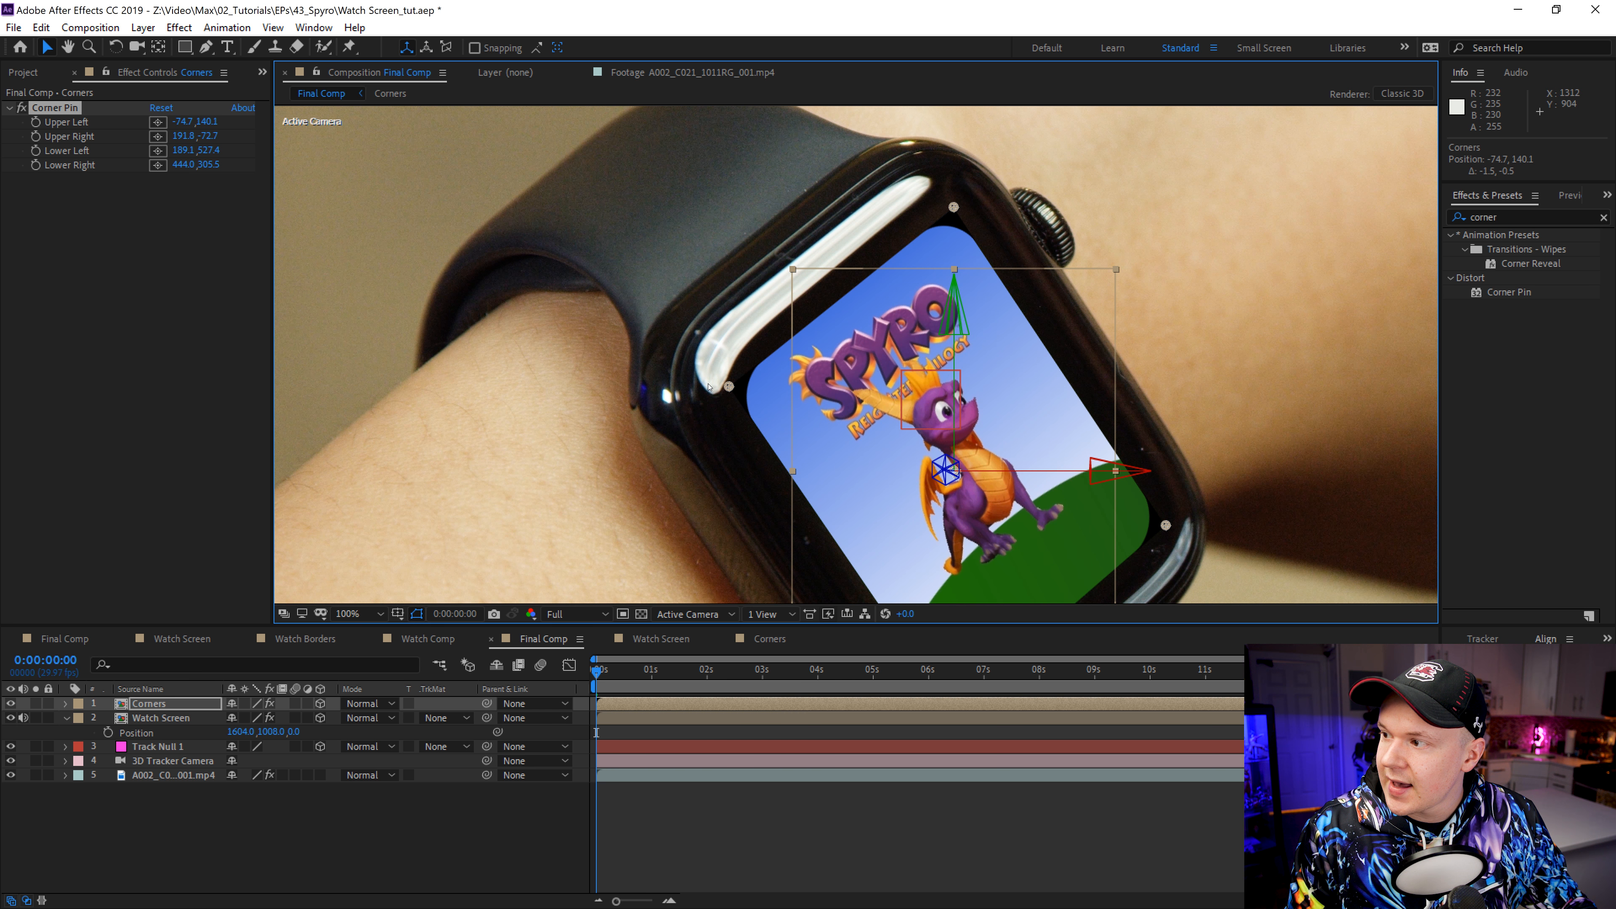
pyautogui.click(380, 841)
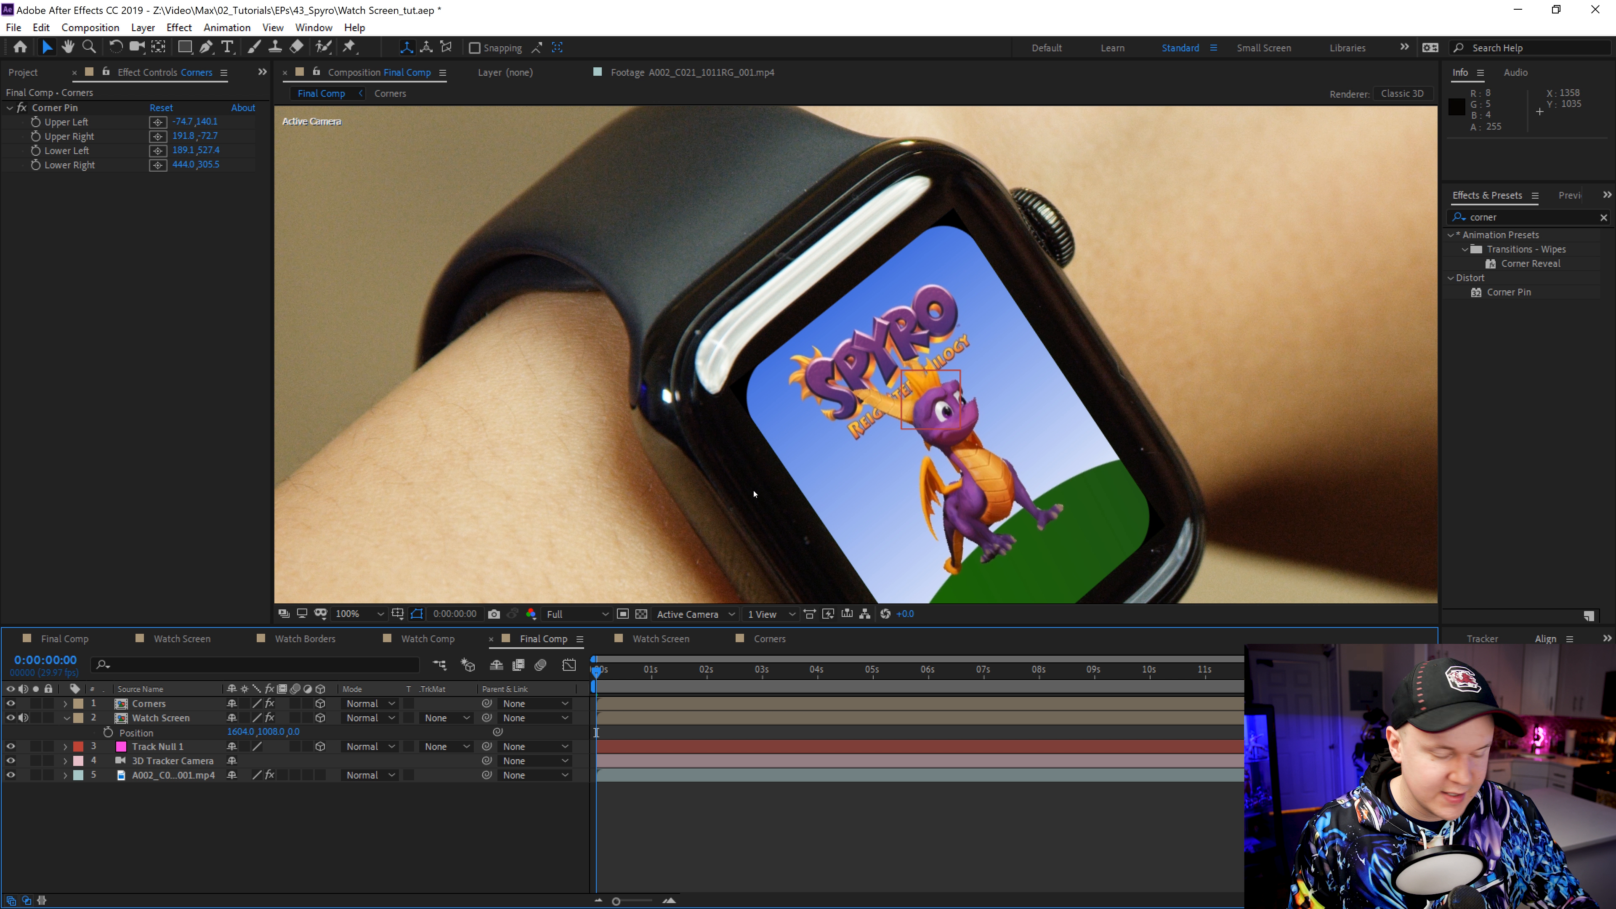
pyautogui.scroll(-1, 748, 497)
pyautogui.scroll(1, 853, 405)
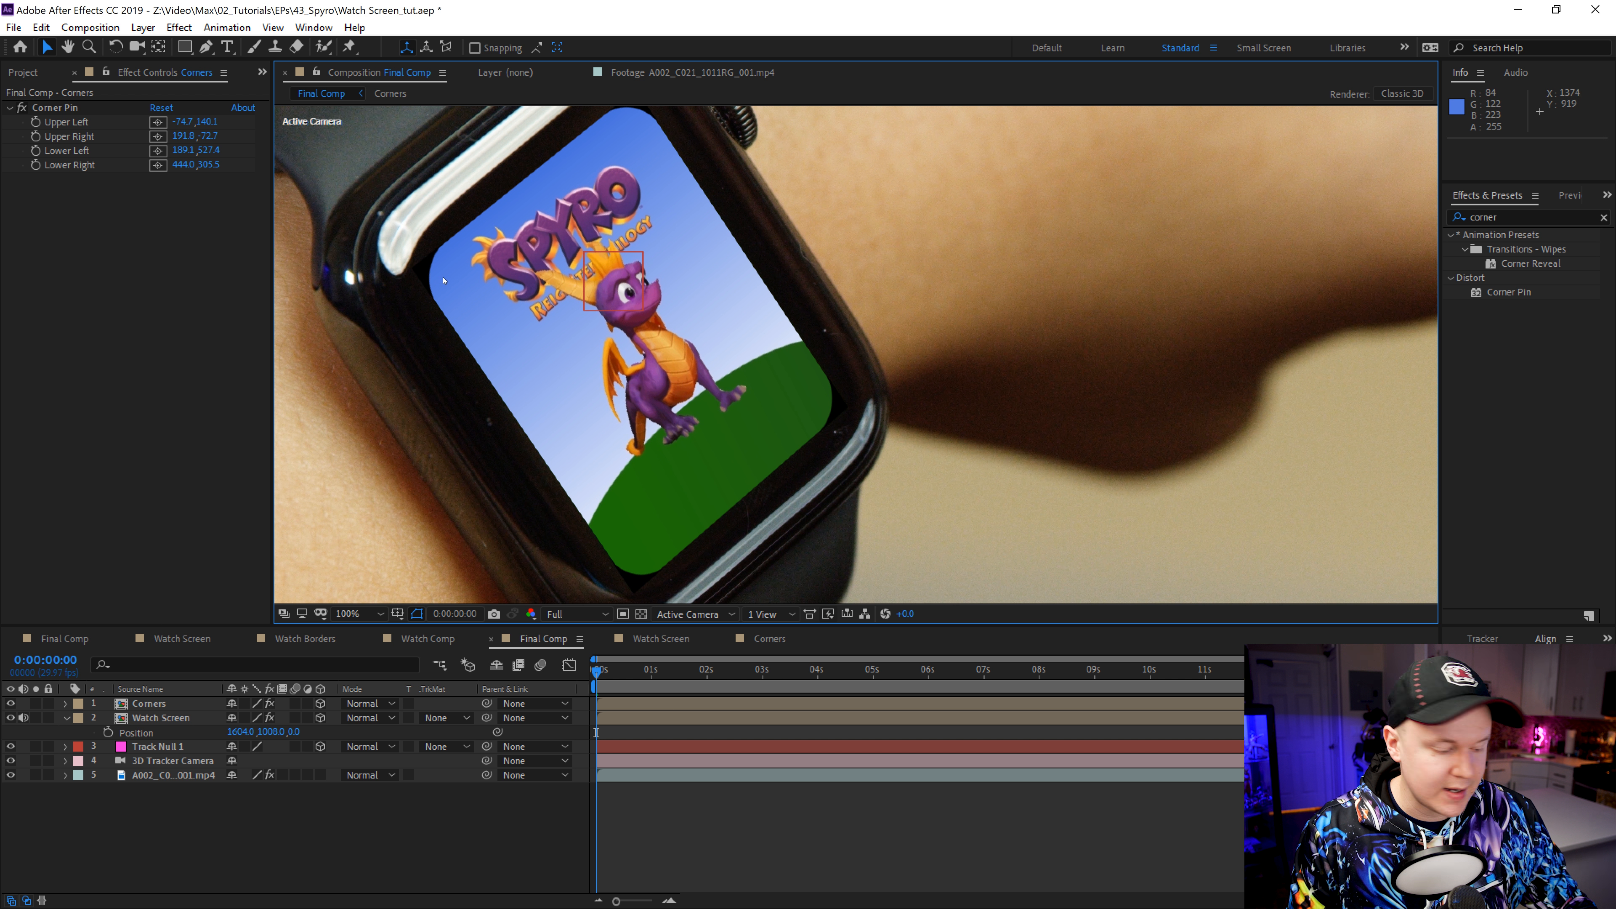
pyautogui.press('space')
pyautogui.moveTo(523, 260); pyautogui.dragTo(546, 372)
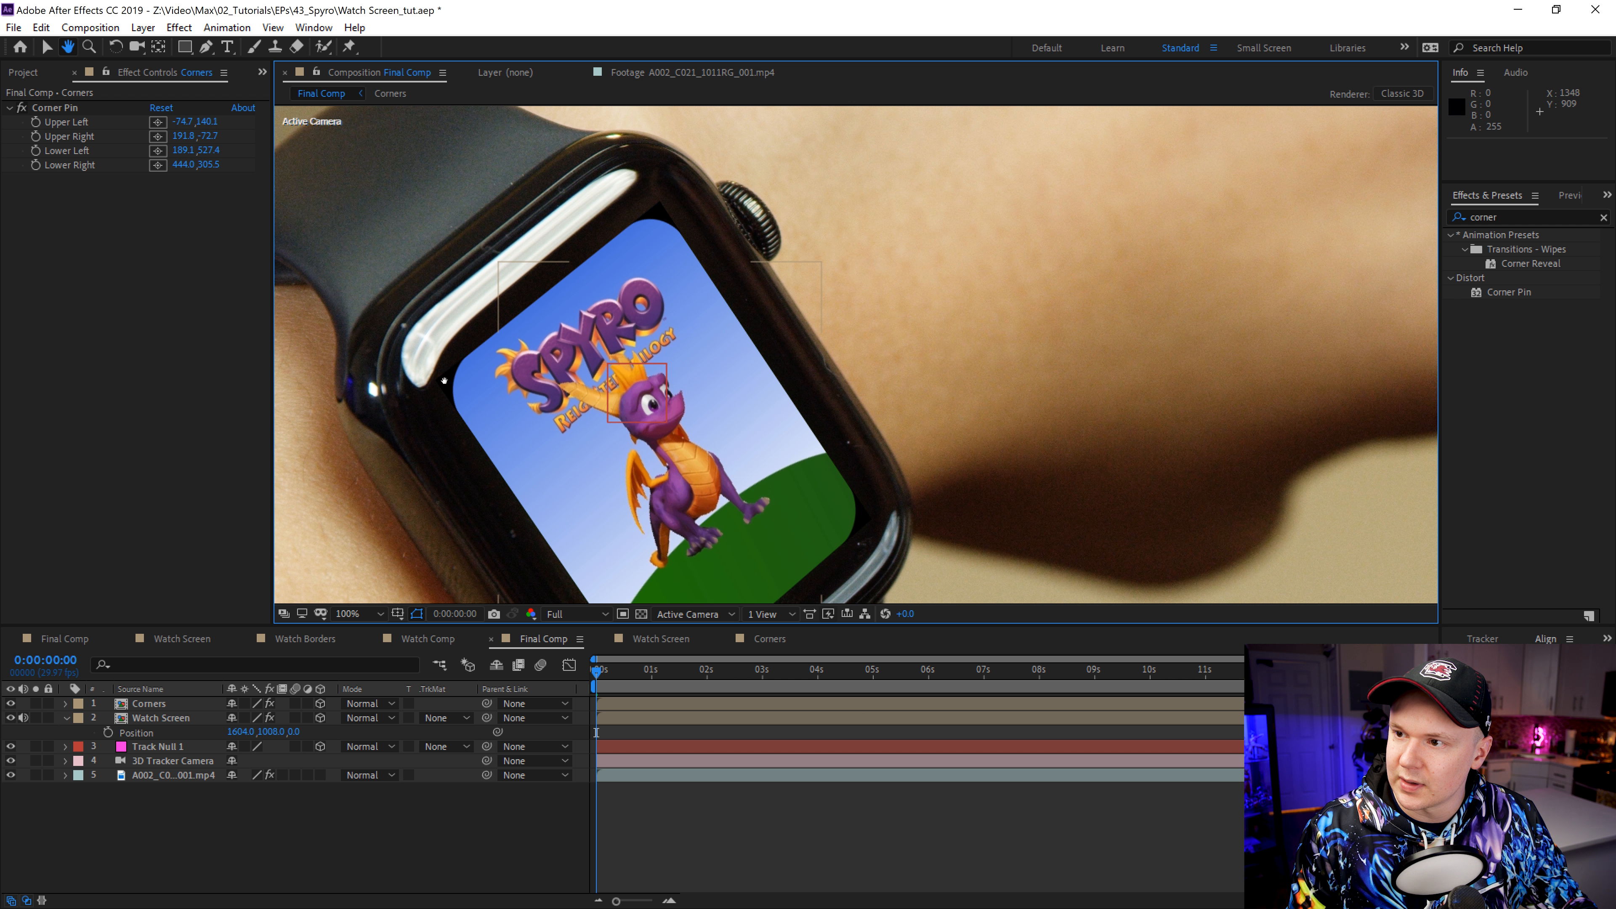
pyautogui.press('v')
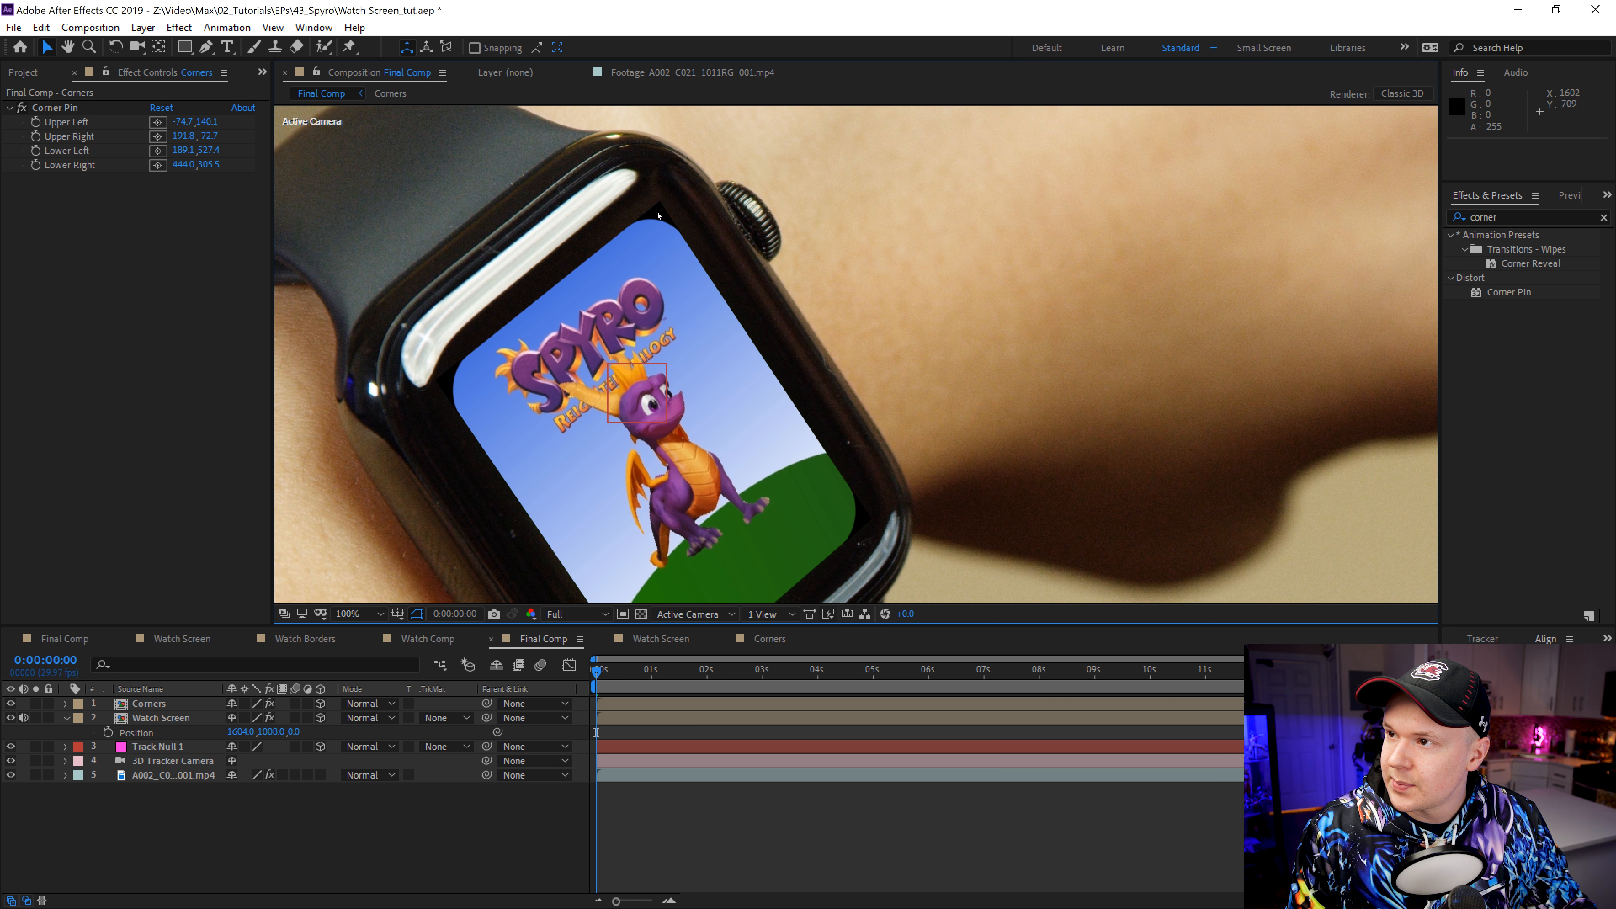
pyautogui.scroll(-2, 661, 212)
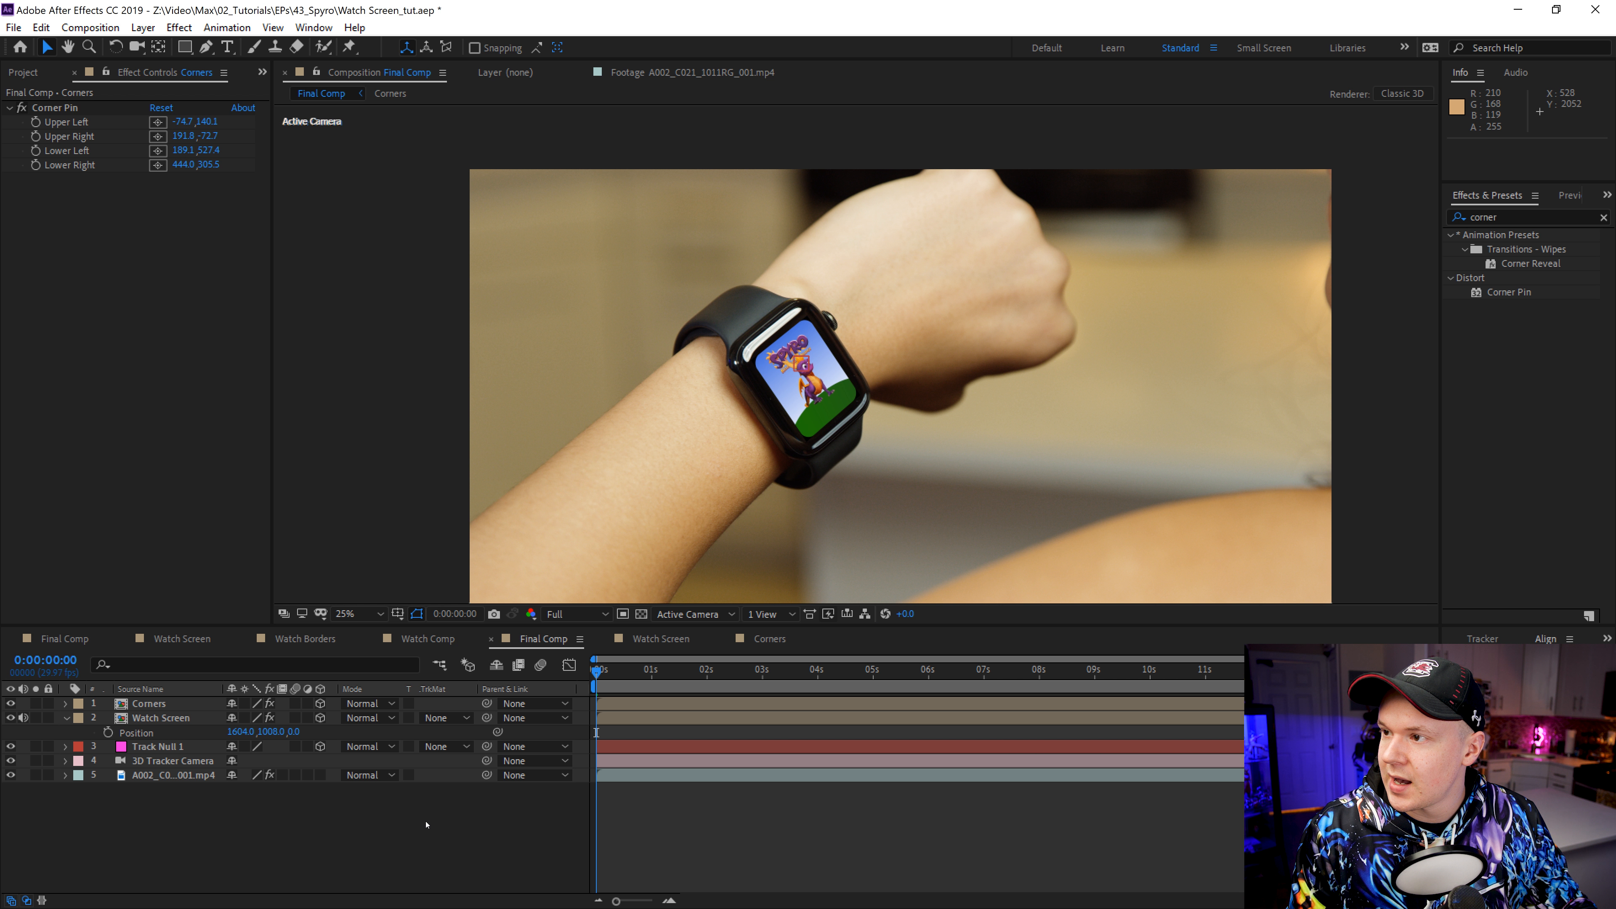
pyautogui.scroll(1, 956, 457)
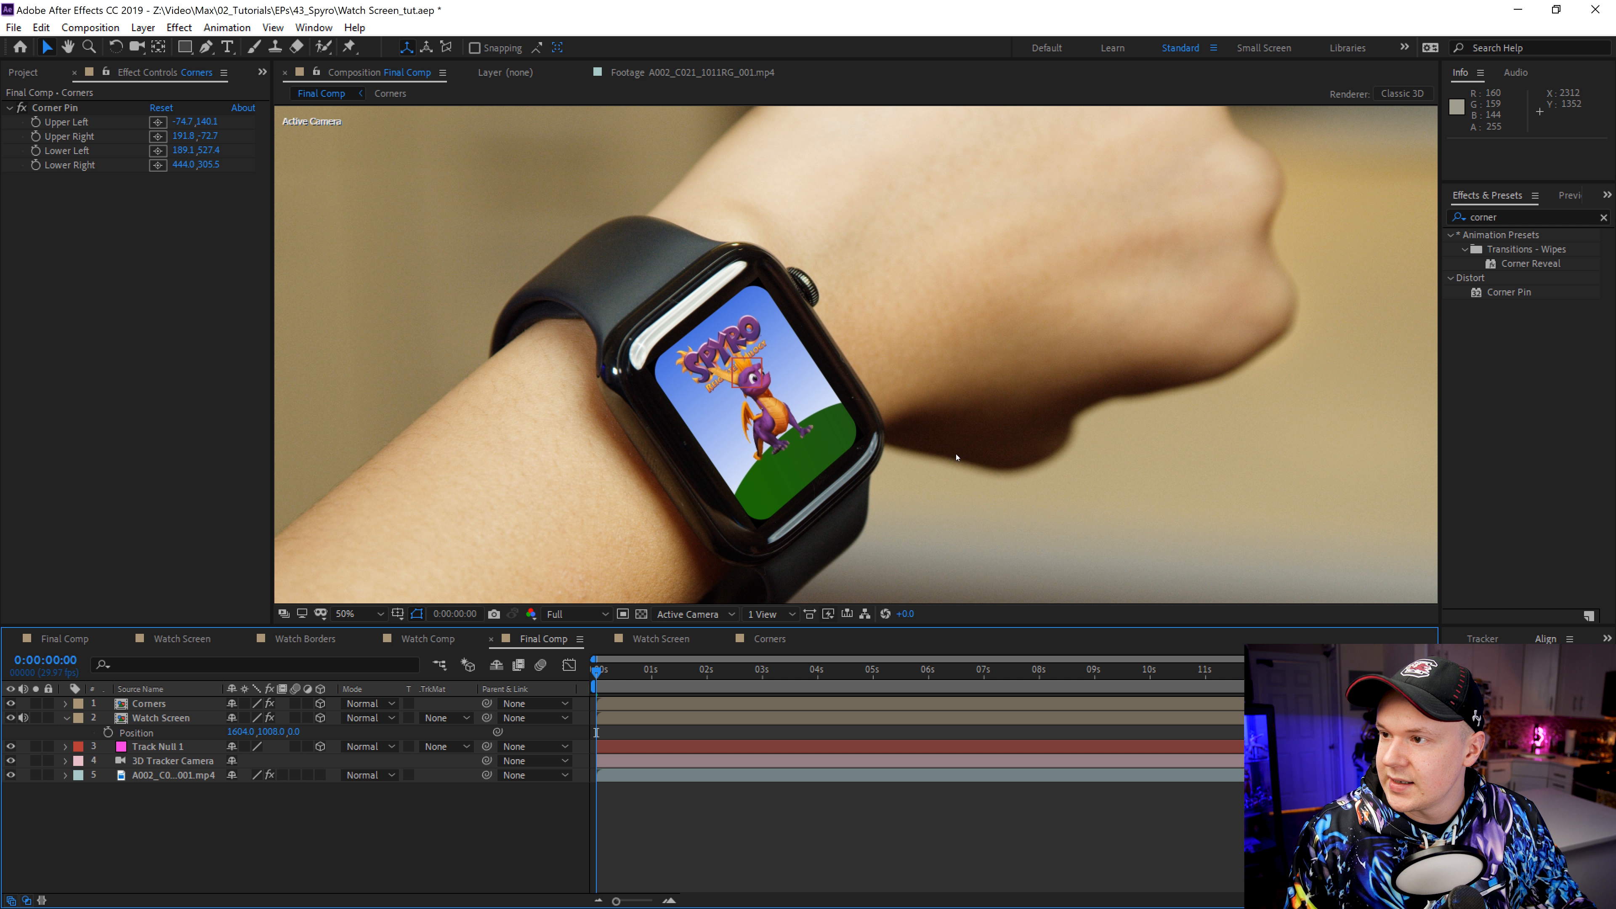
# Step: Open the Corners composition and duplicate its shape layer and Black Solid 3 pair three times by copying and pasting
pyautogui.doubleClick(156, 703)
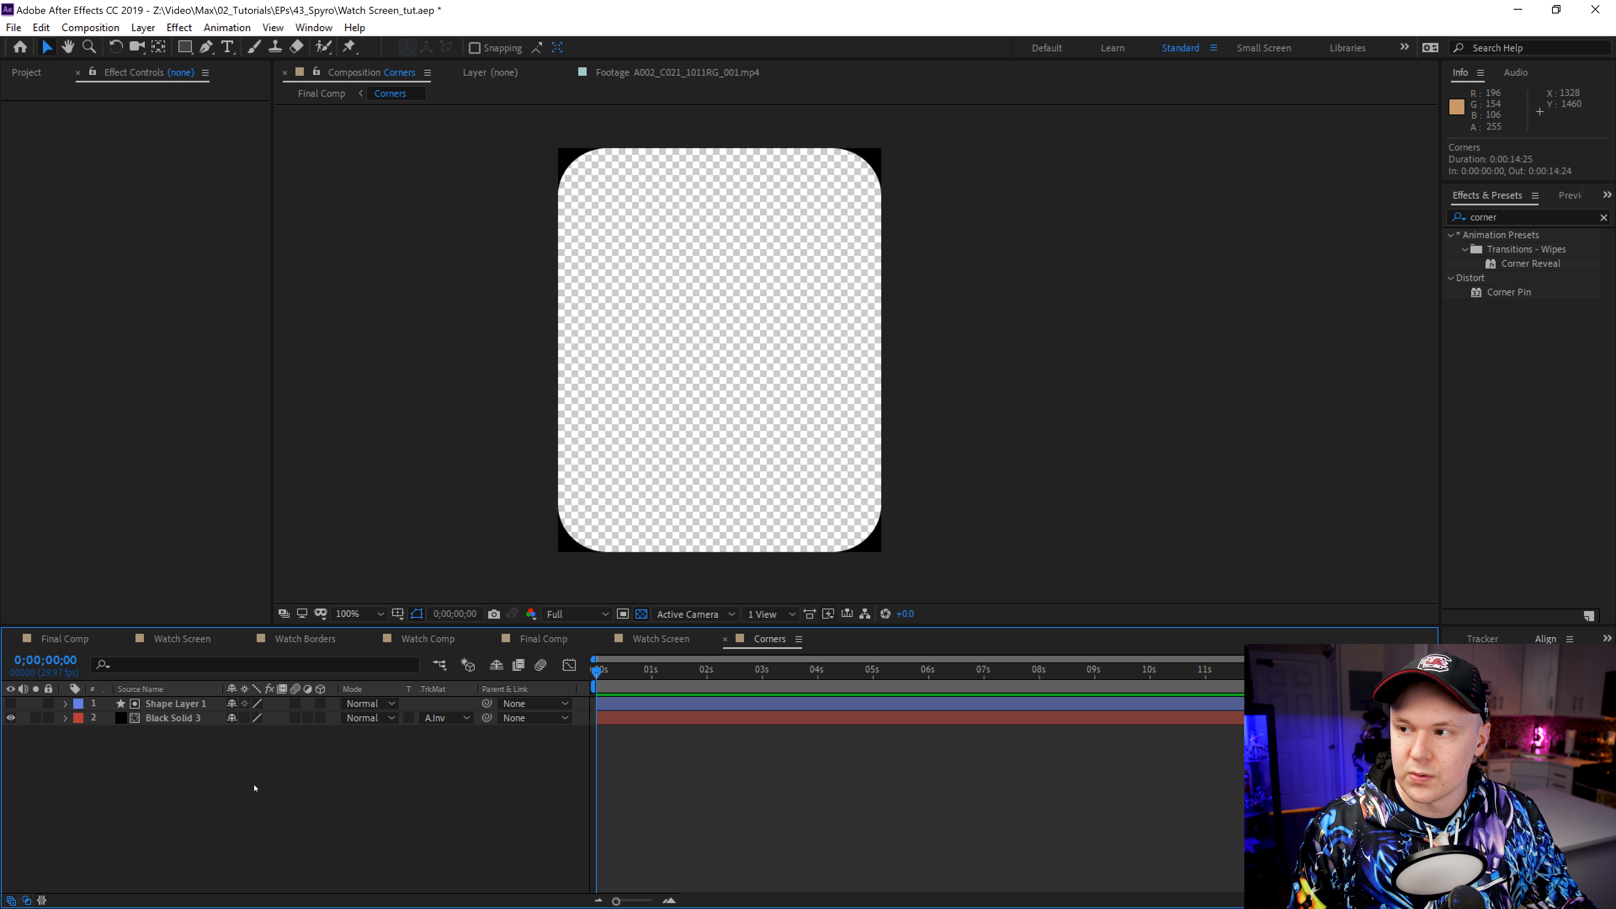
pyautogui.hotkey('ctrl', 'a')
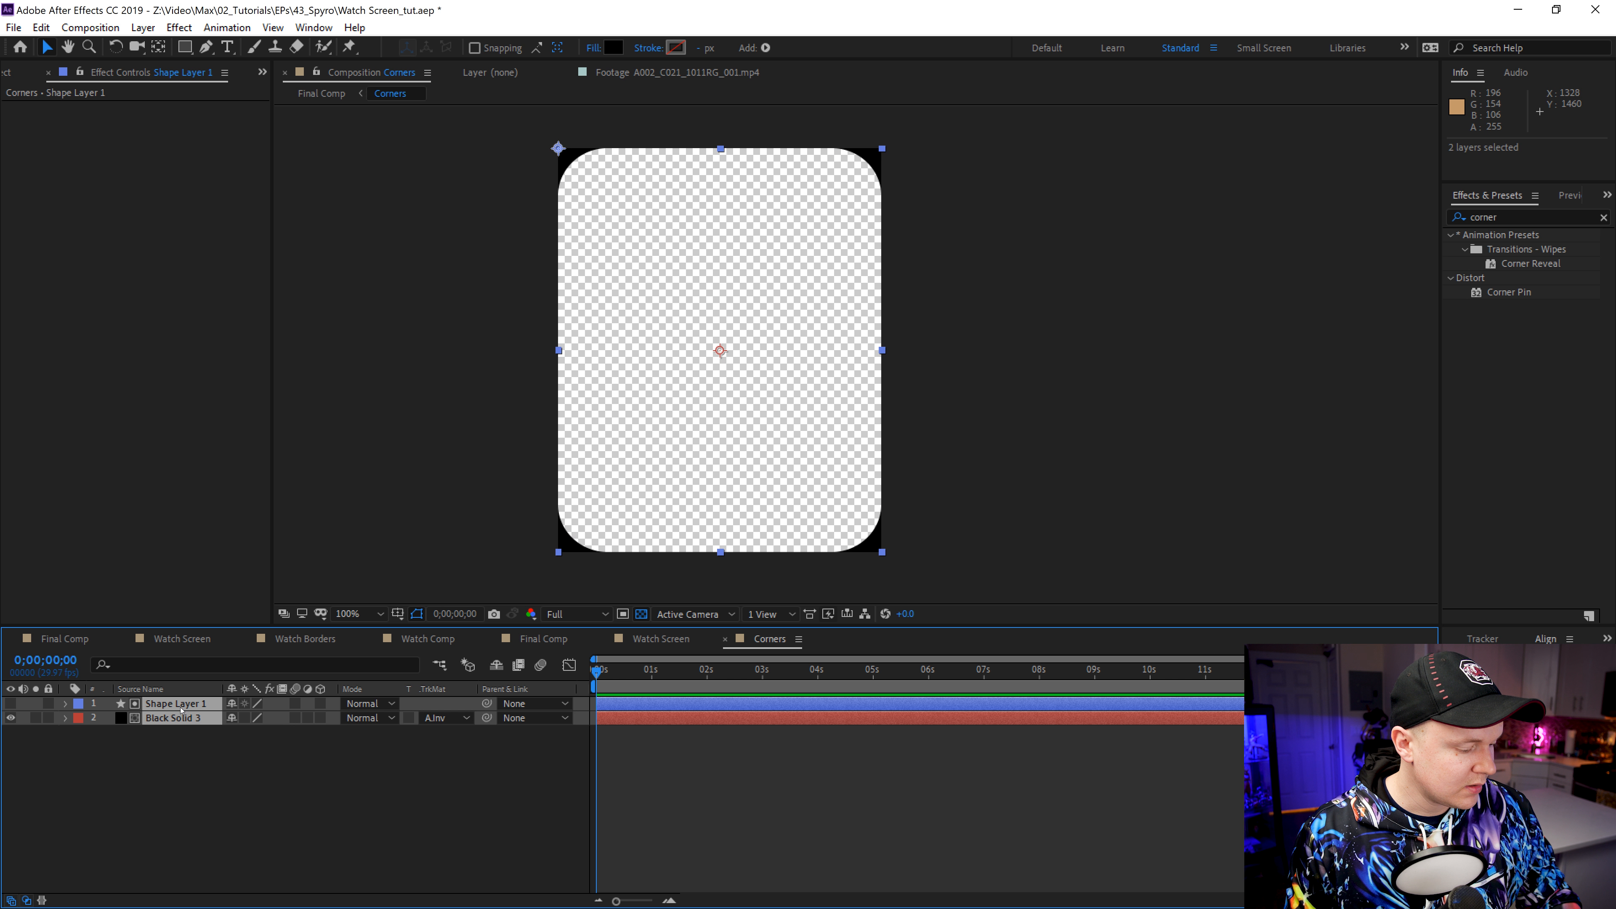
pyautogui.hotkey('ctrl', 'c')
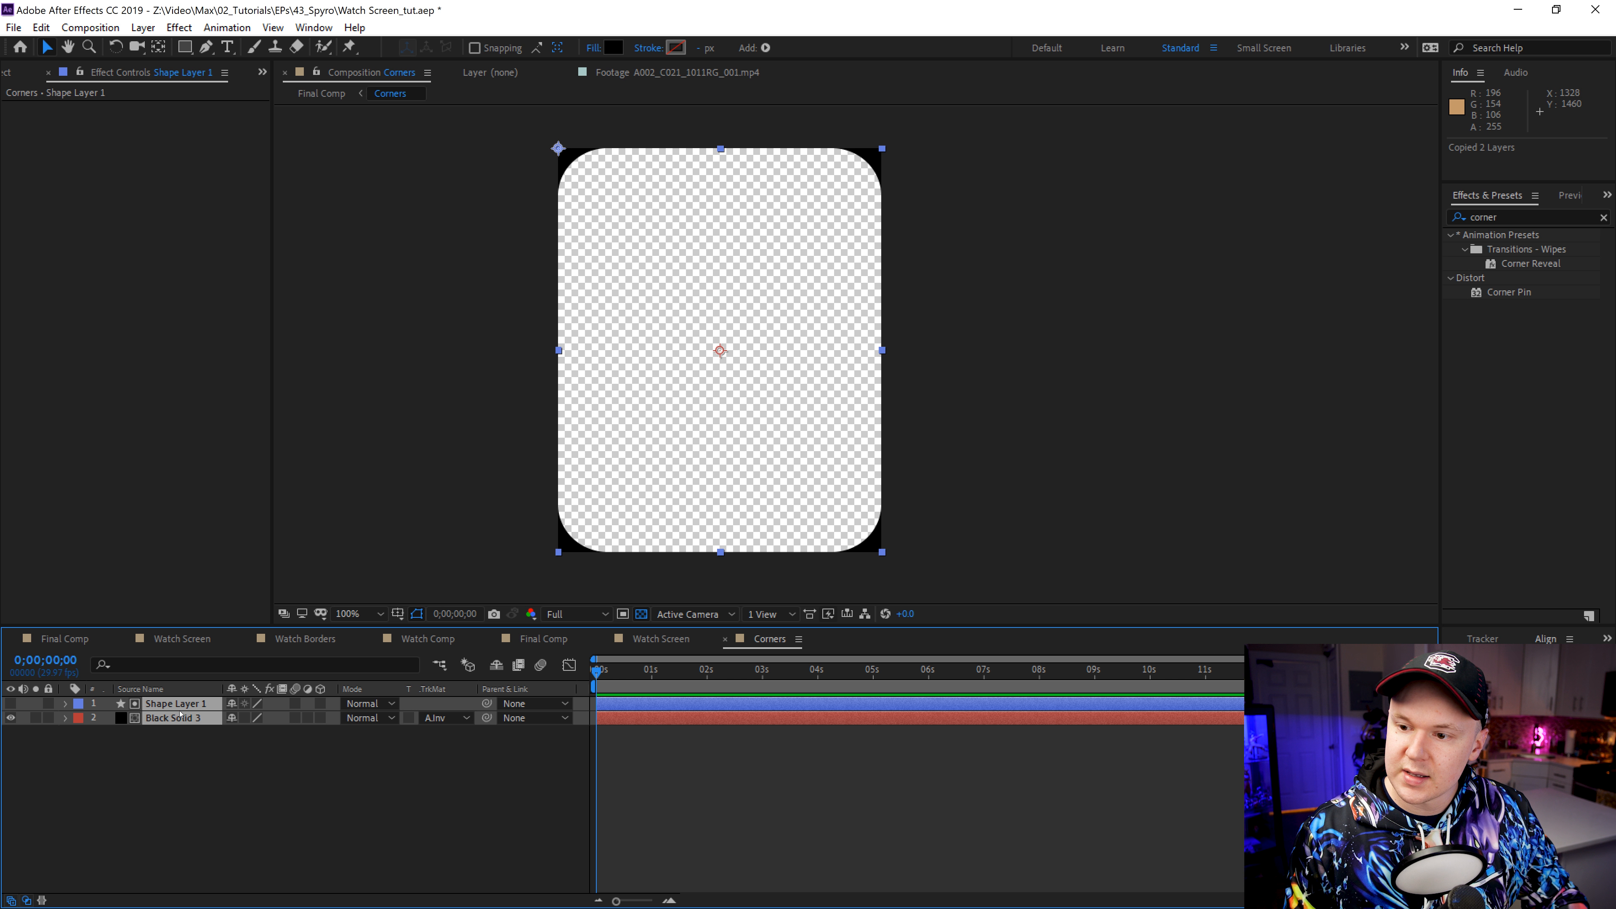
pyautogui.click(231, 764)
pyautogui.hotkey('ctrl', 'v')
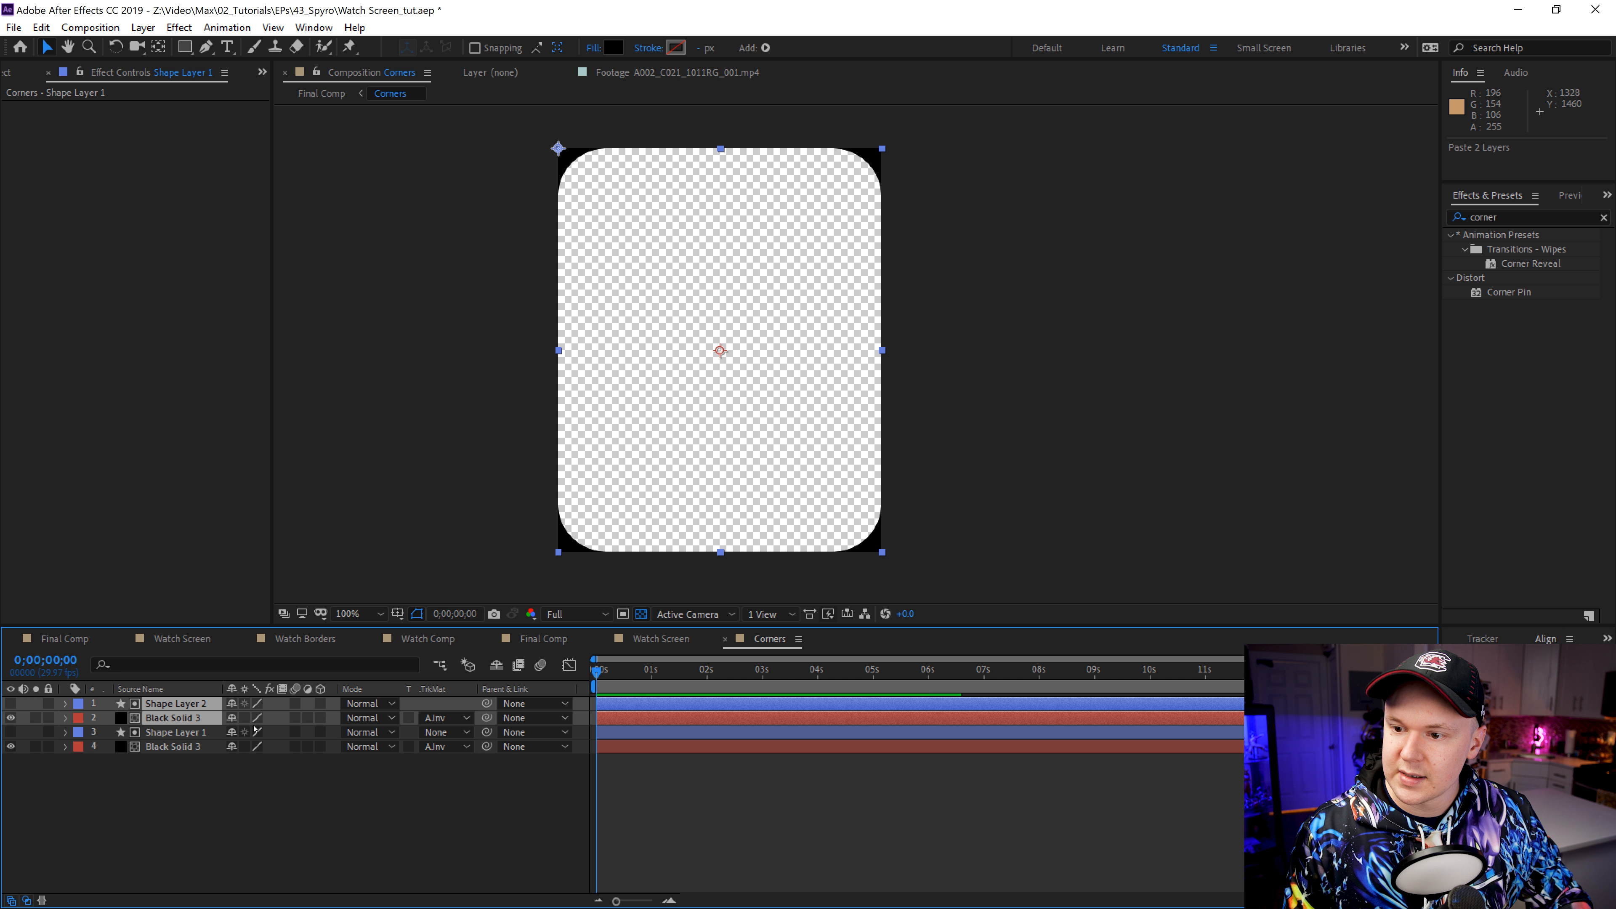
pyautogui.hotkey('ctrl', 'v')
pyautogui.hotkey('ctrl', 'v')
pyautogui.click(228, 844)
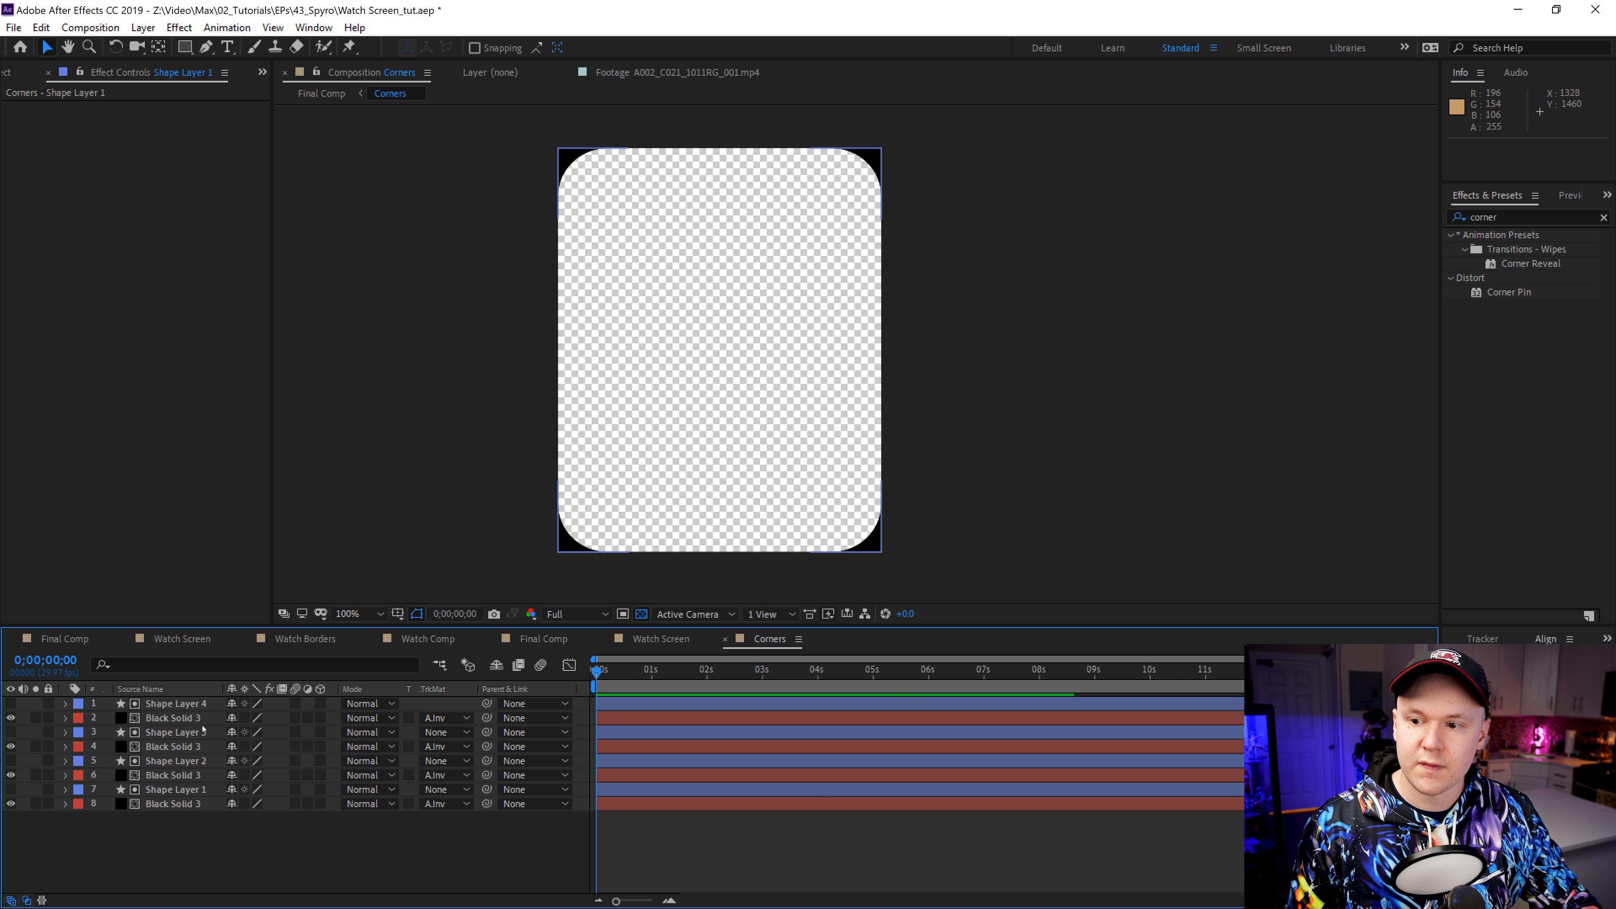
# Step: Draw rectangular masks about 165 by 110 px around the upper-left corner on Black Solid 3 layer 2 and the upper-right corner on layer 4
pyautogui.click(190, 704)
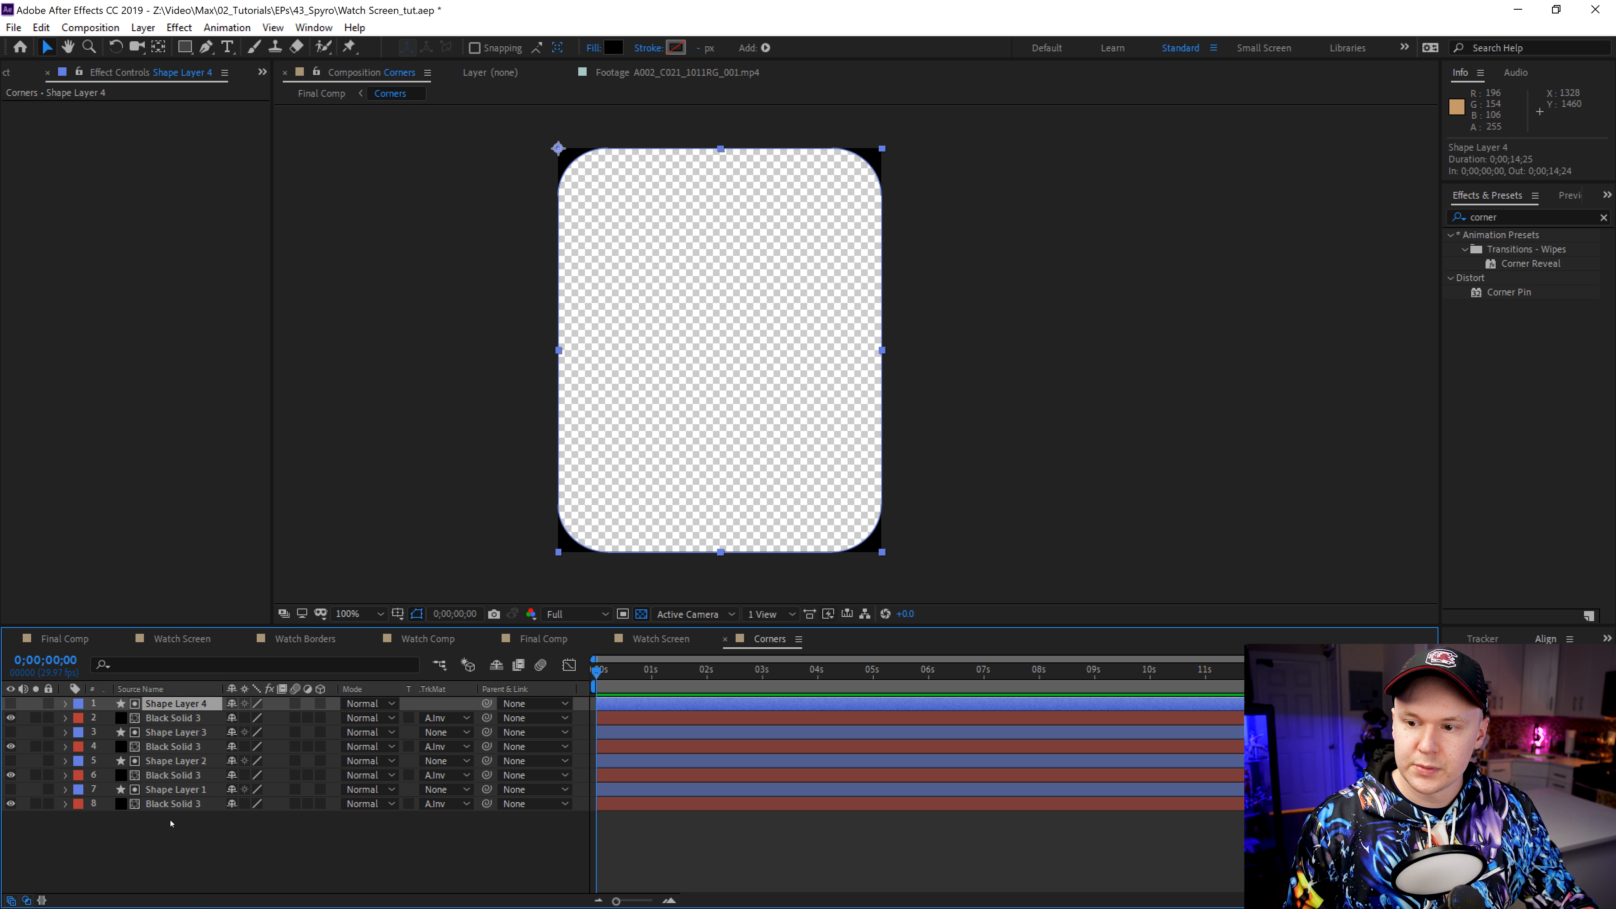
pyautogui.press('F2')
pyautogui.click(187, 716)
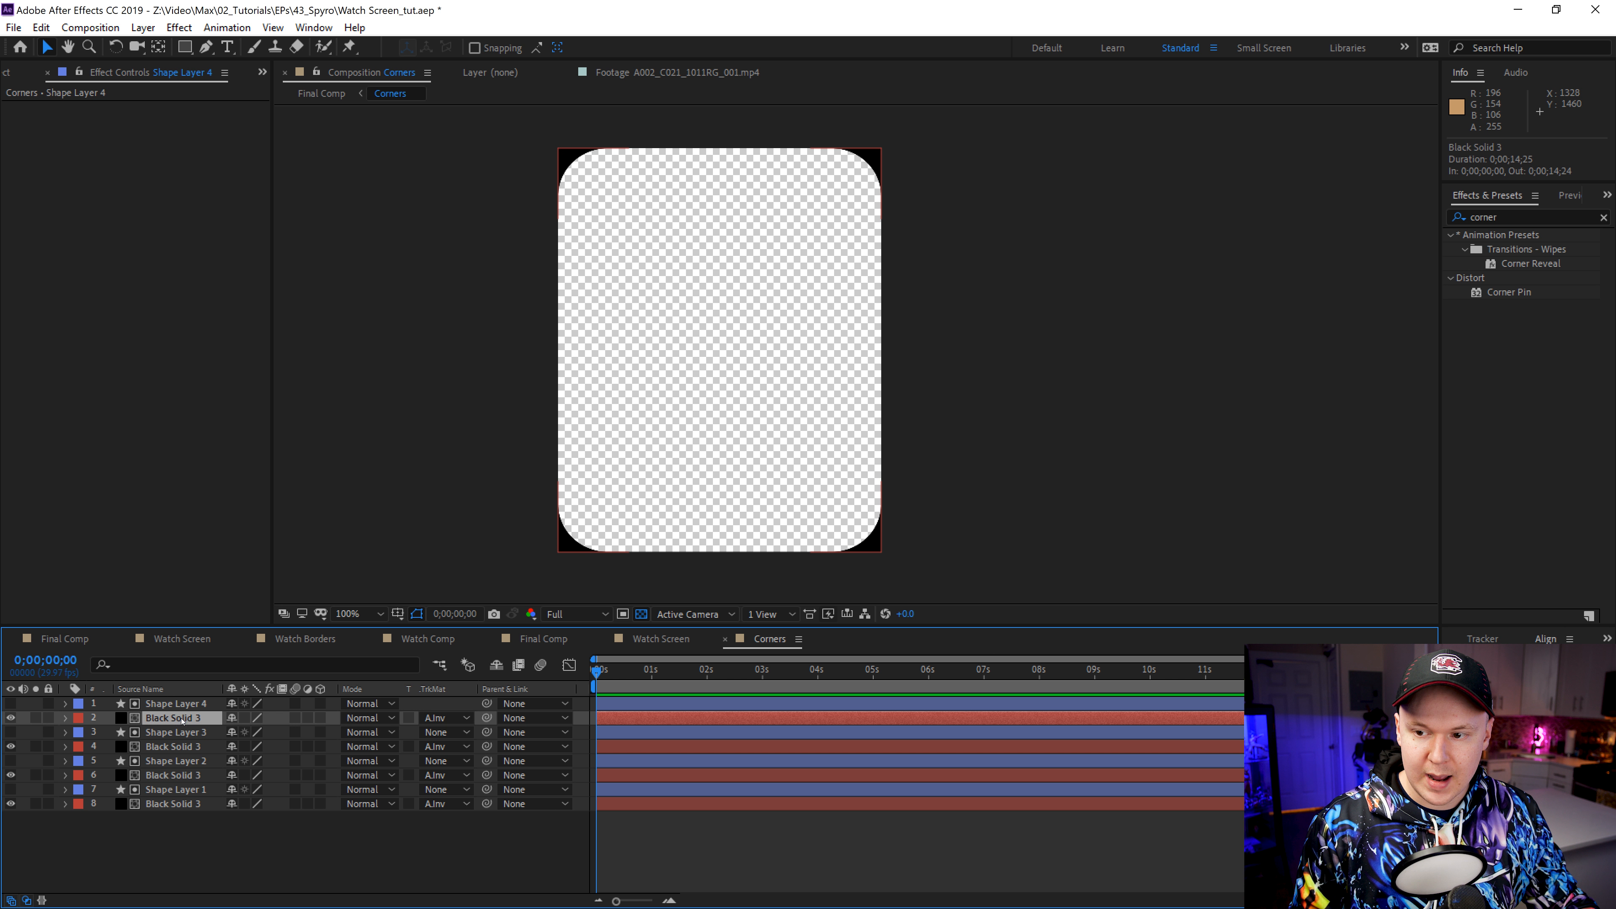
pyautogui.click(185, 46)
pyautogui.moveTo(560, 166); pyautogui.dragTo(649, 216)
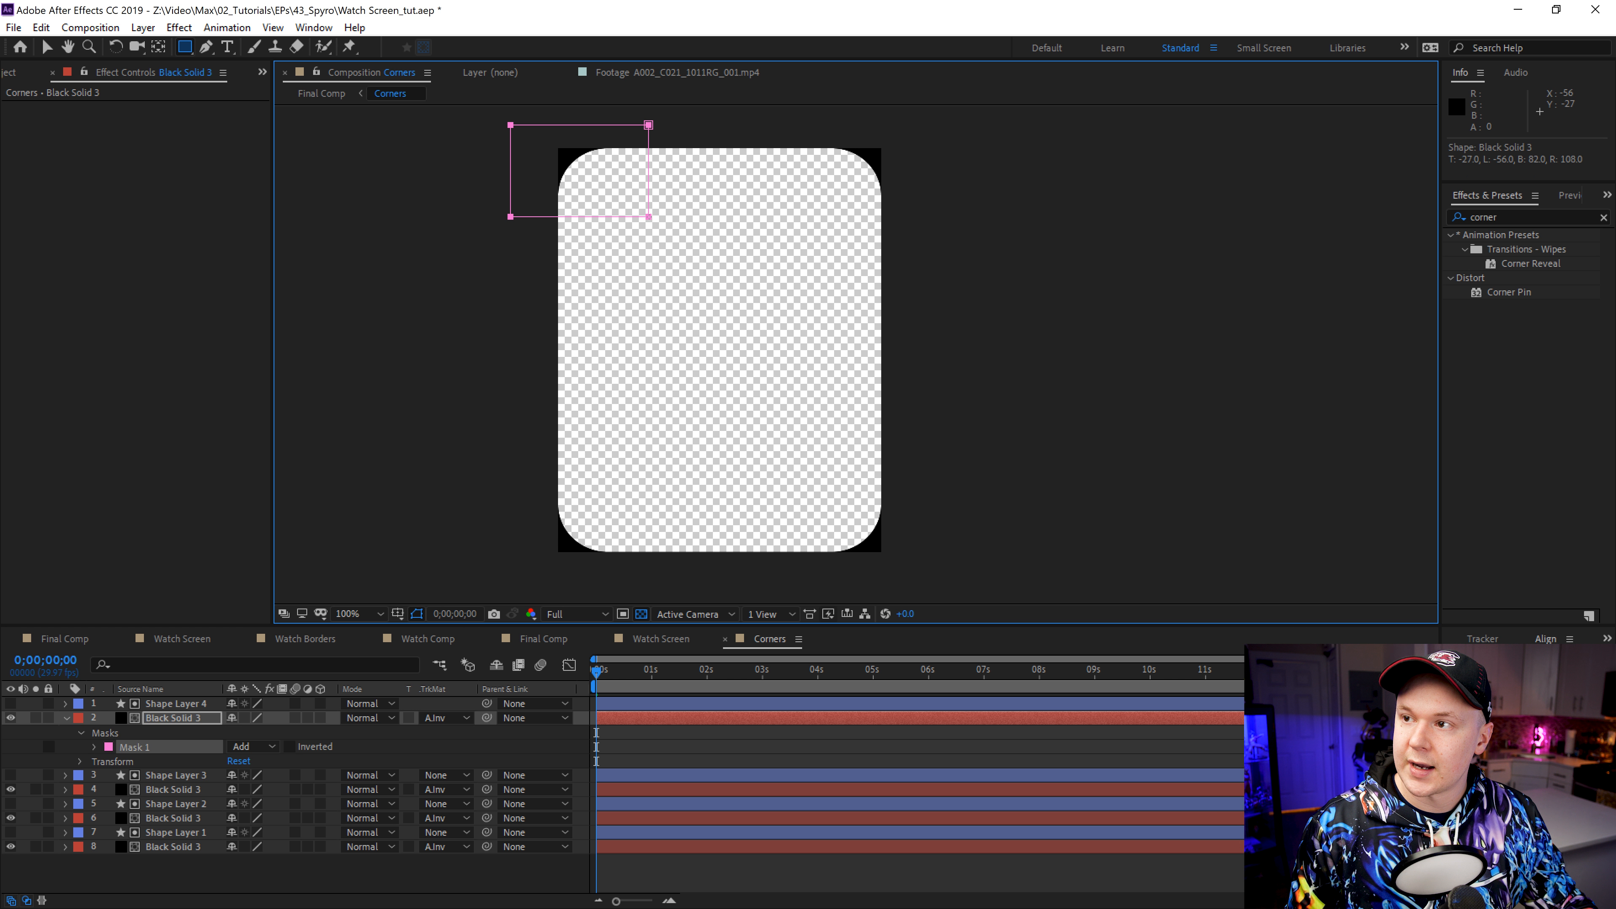
pyautogui.click(161, 790)
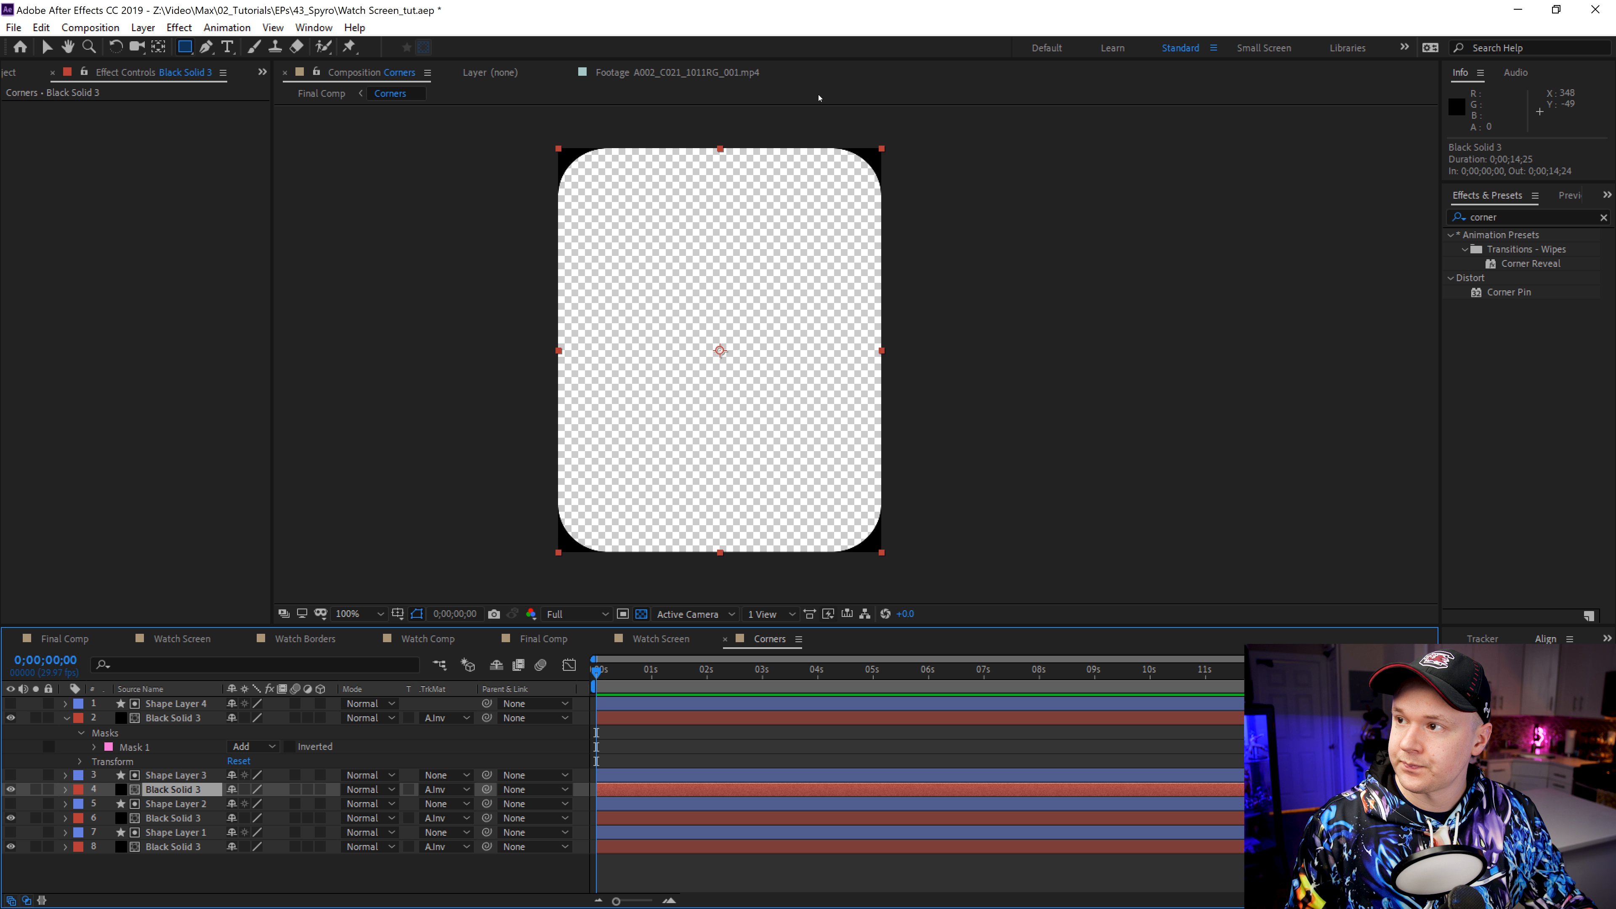
pyautogui.moveTo(800, 128); pyautogui.dragTo(937, 222)
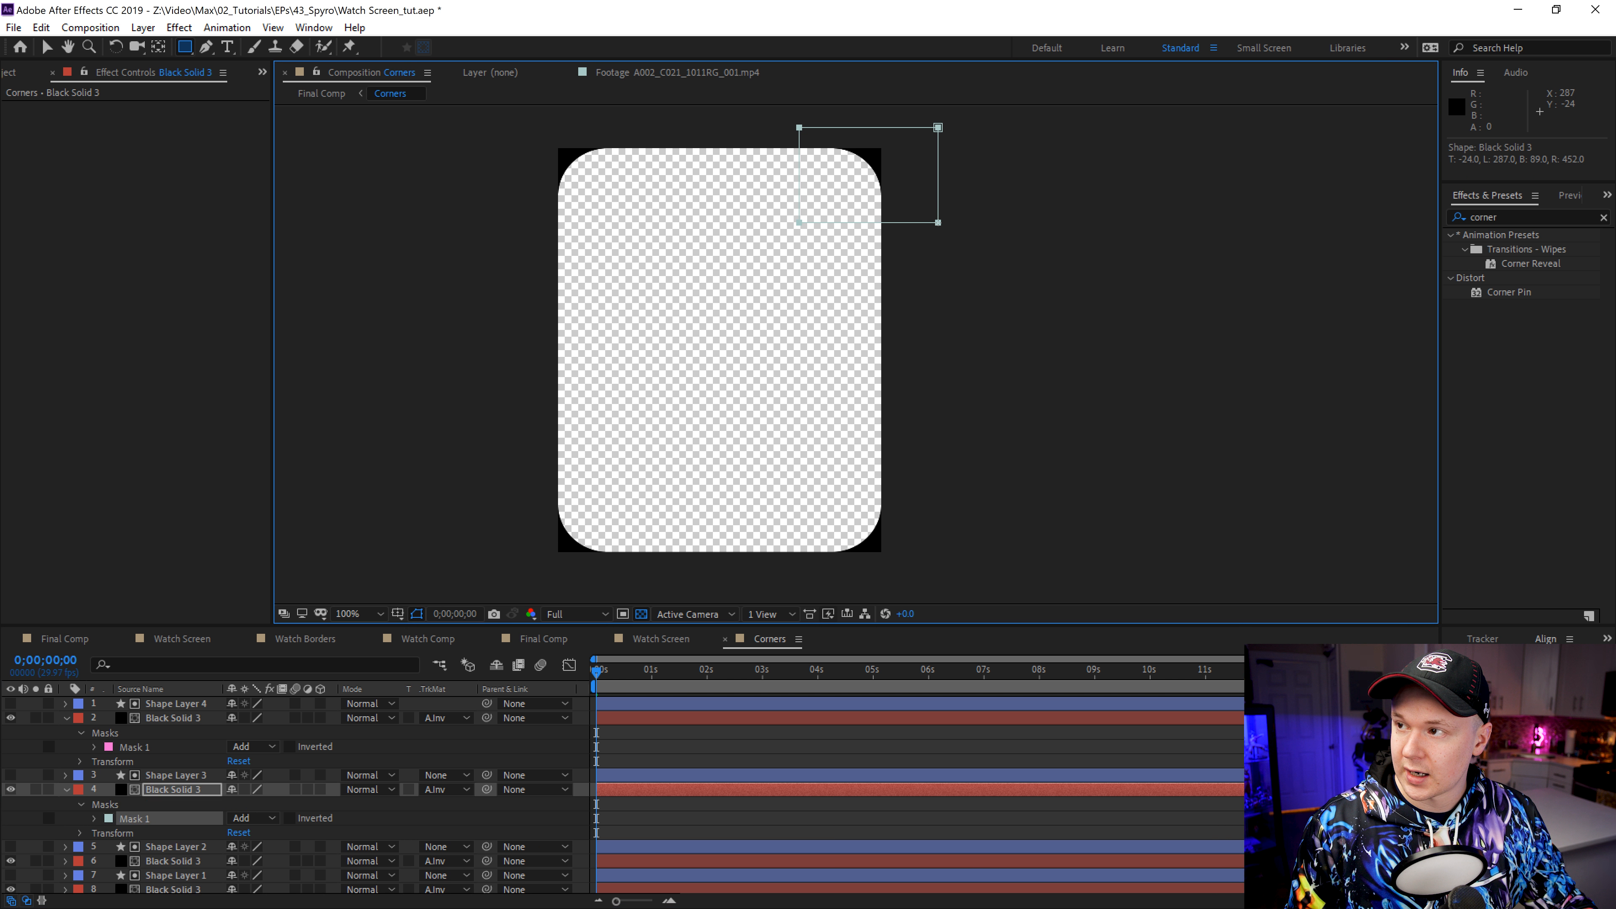
# Step: Mask Black Solid 3 layer 6 to the lower-left corner, about 193 by 148 px, and layer 8 to the lower-right, about 163 by 145 px
pyautogui.click(170, 859)
pyautogui.moveTo(474, 463)
pyautogui.mouseDown()
pyautogui.moveTo(588, 570)
pyautogui.moveTo(635, 586)
pyautogui.mouseUp()
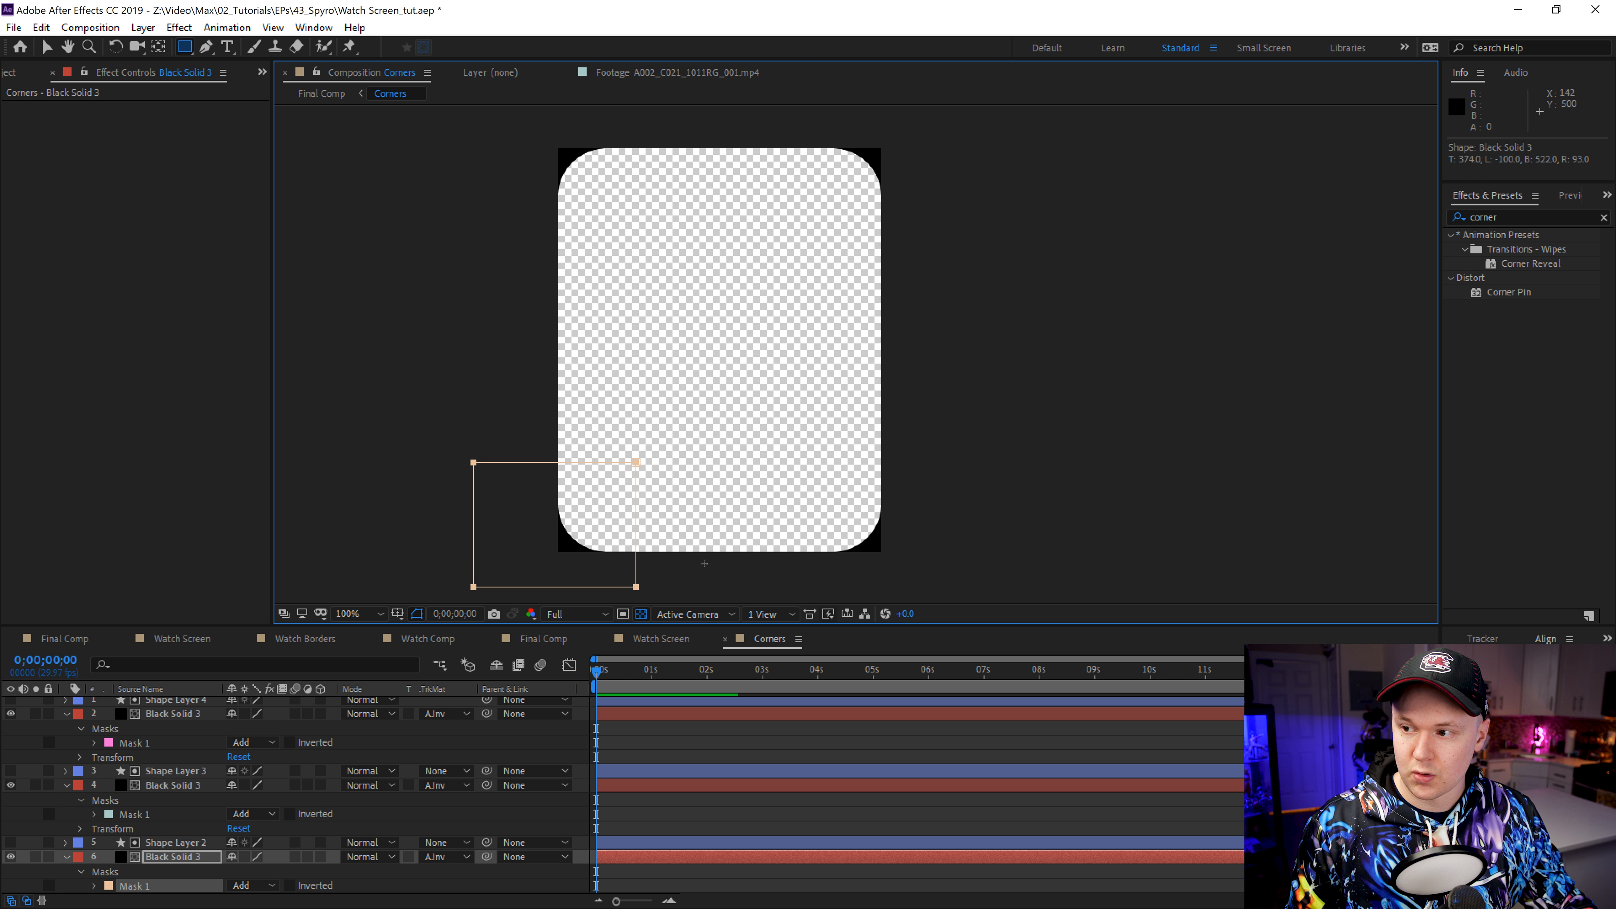
pyautogui.scroll(-2, 261, 796)
pyautogui.click(169, 886)
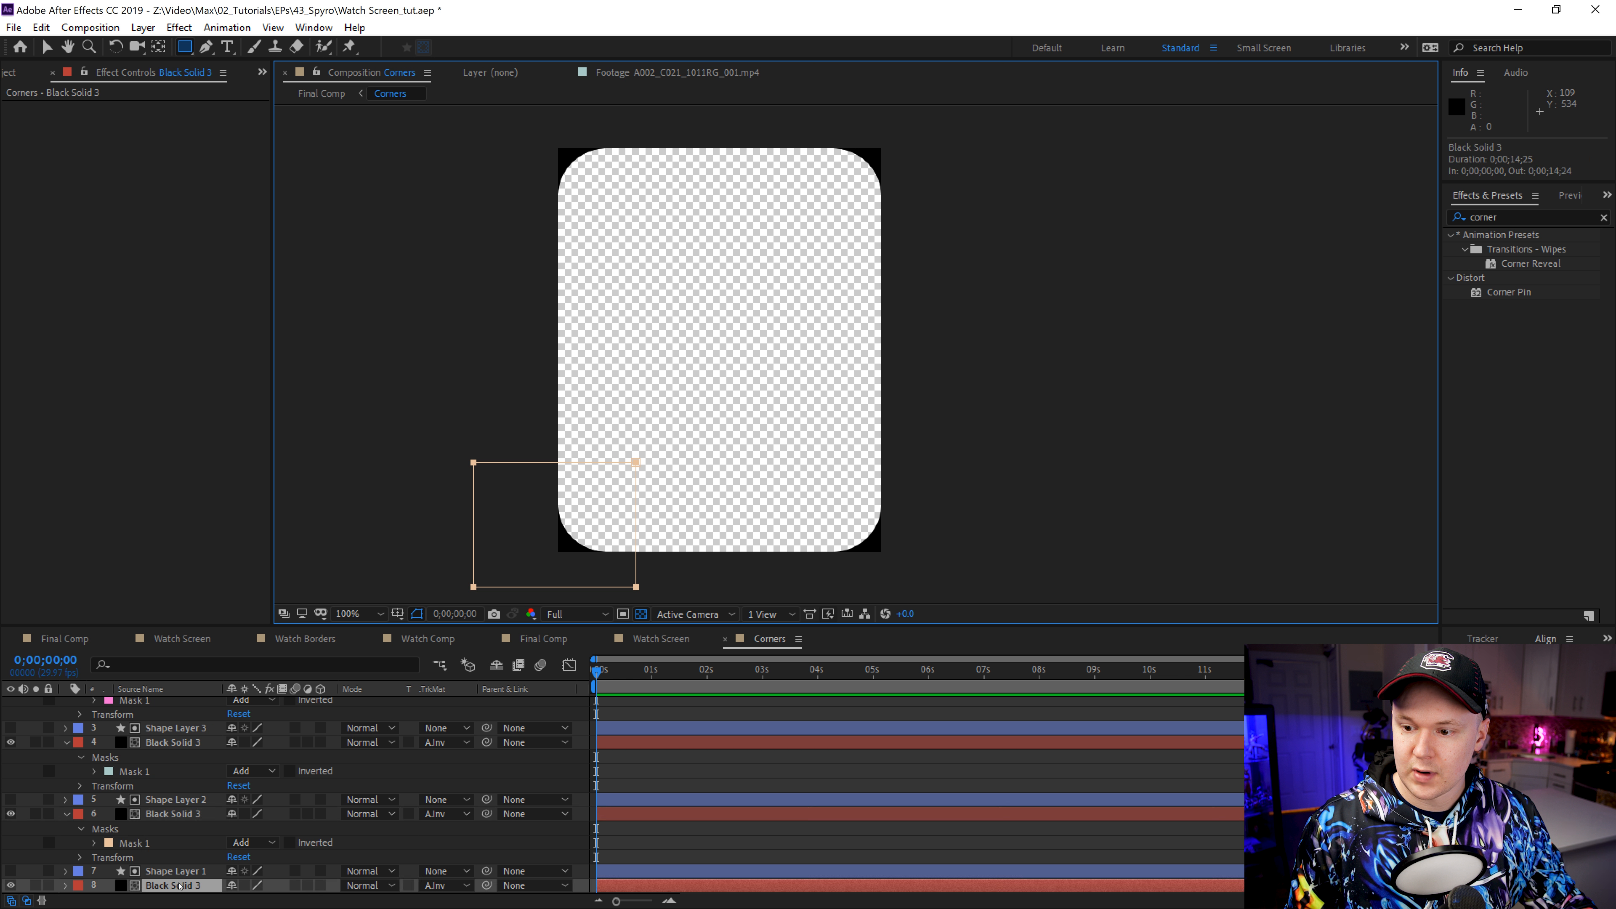
pyautogui.moveTo(785, 466); pyautogui.dragTo(923, 588)
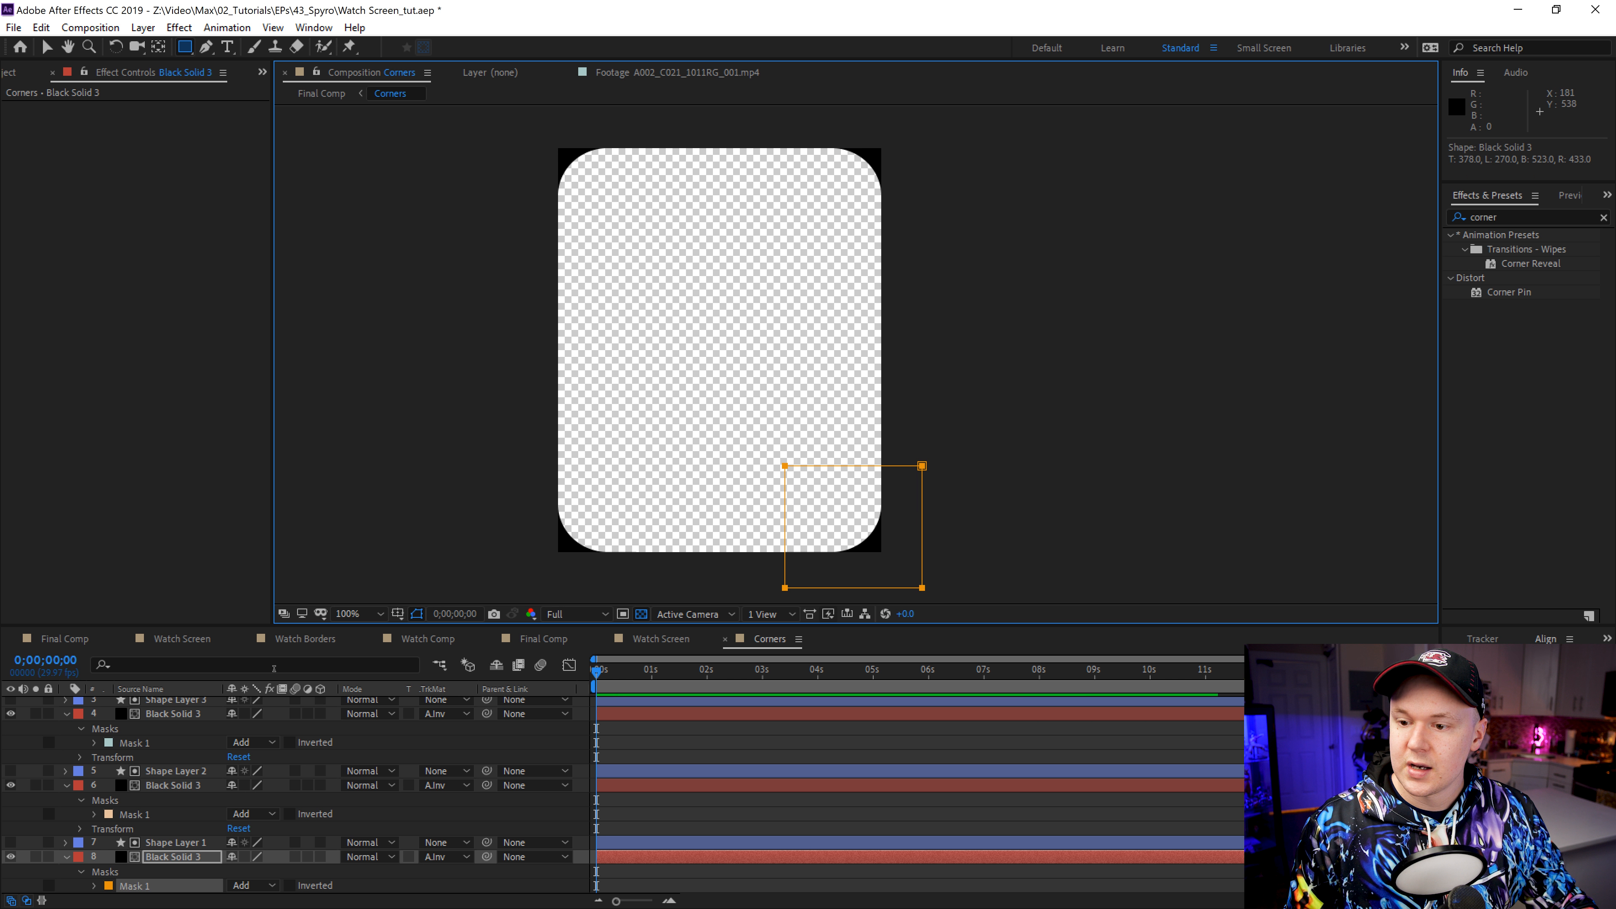
# Step: Return to the Selection tool and collapse the mask properties of all four Black Solid 3 layers
pyautogui.press('v')
pyautogui.scroll(2, 37, 705)
pyautogui.click(66, 719)
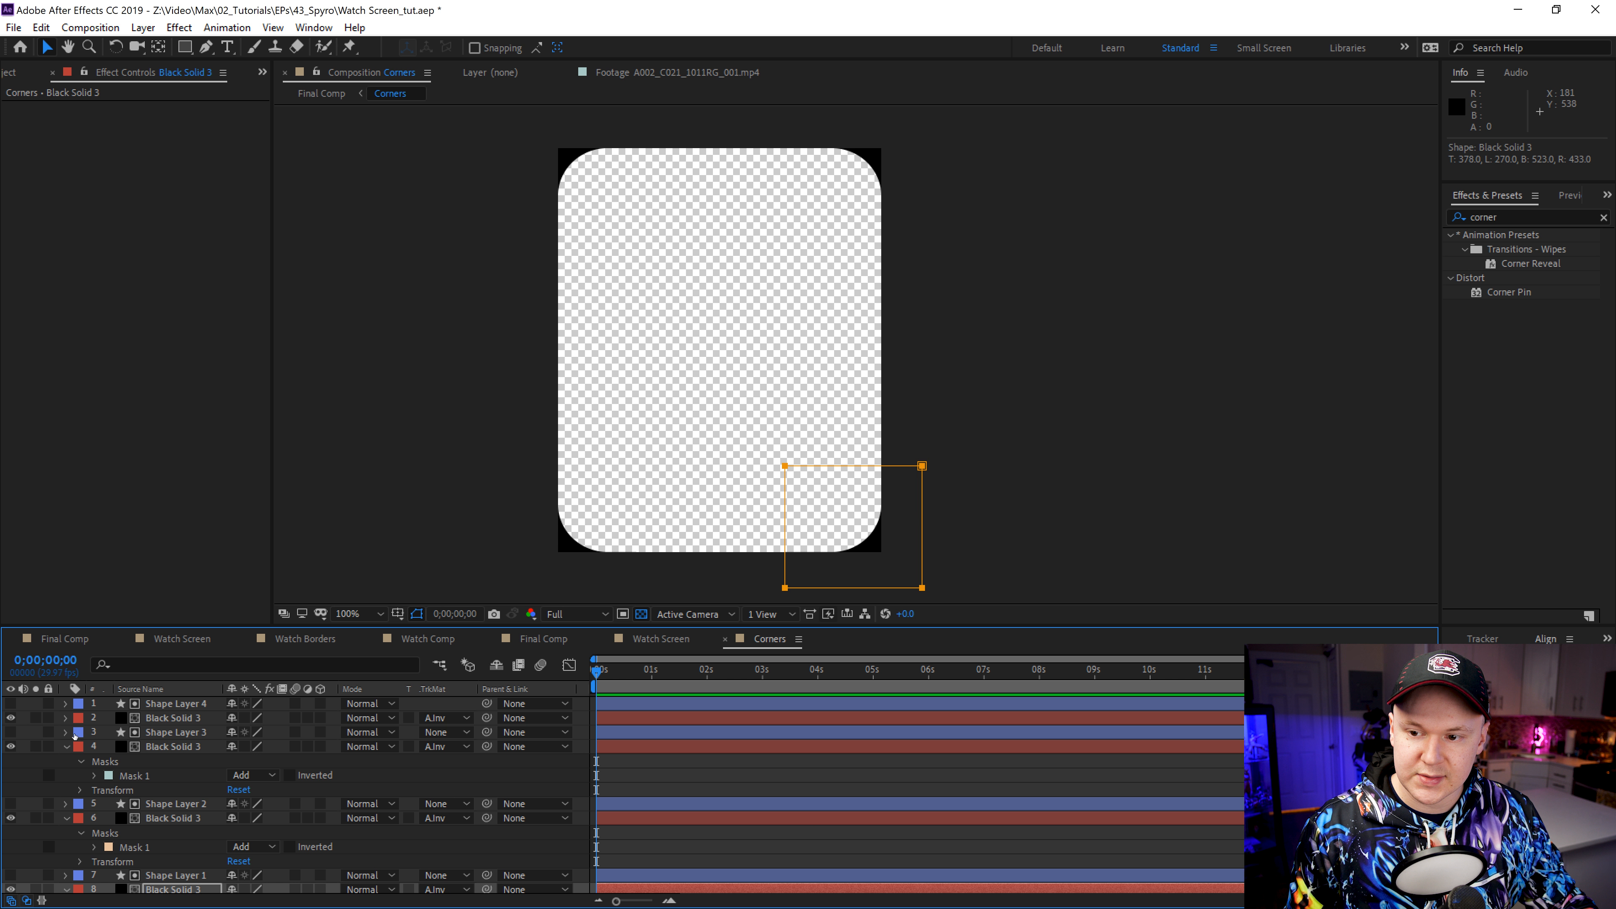
pyautogui.click(66, 747)
pyautogui.click(66, 776)
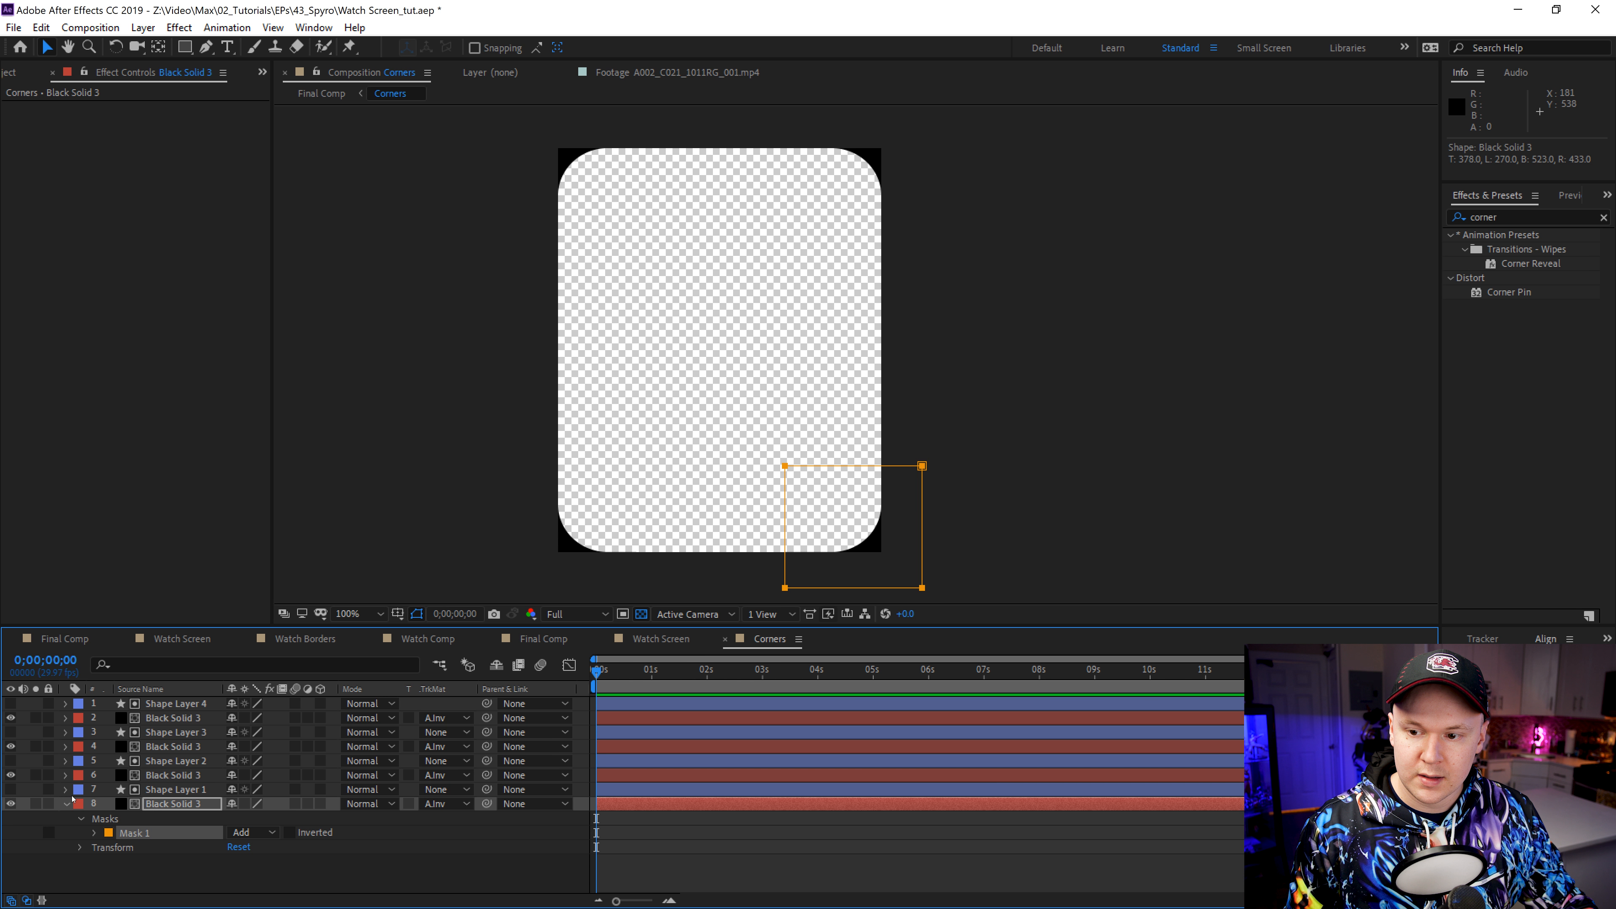
pyautogui.click(66, 804)
# Step: Find the Fill effect and apply it to the Black Solid 3 layer masked to the upper-left corner
pyautogui.click(639, 198)
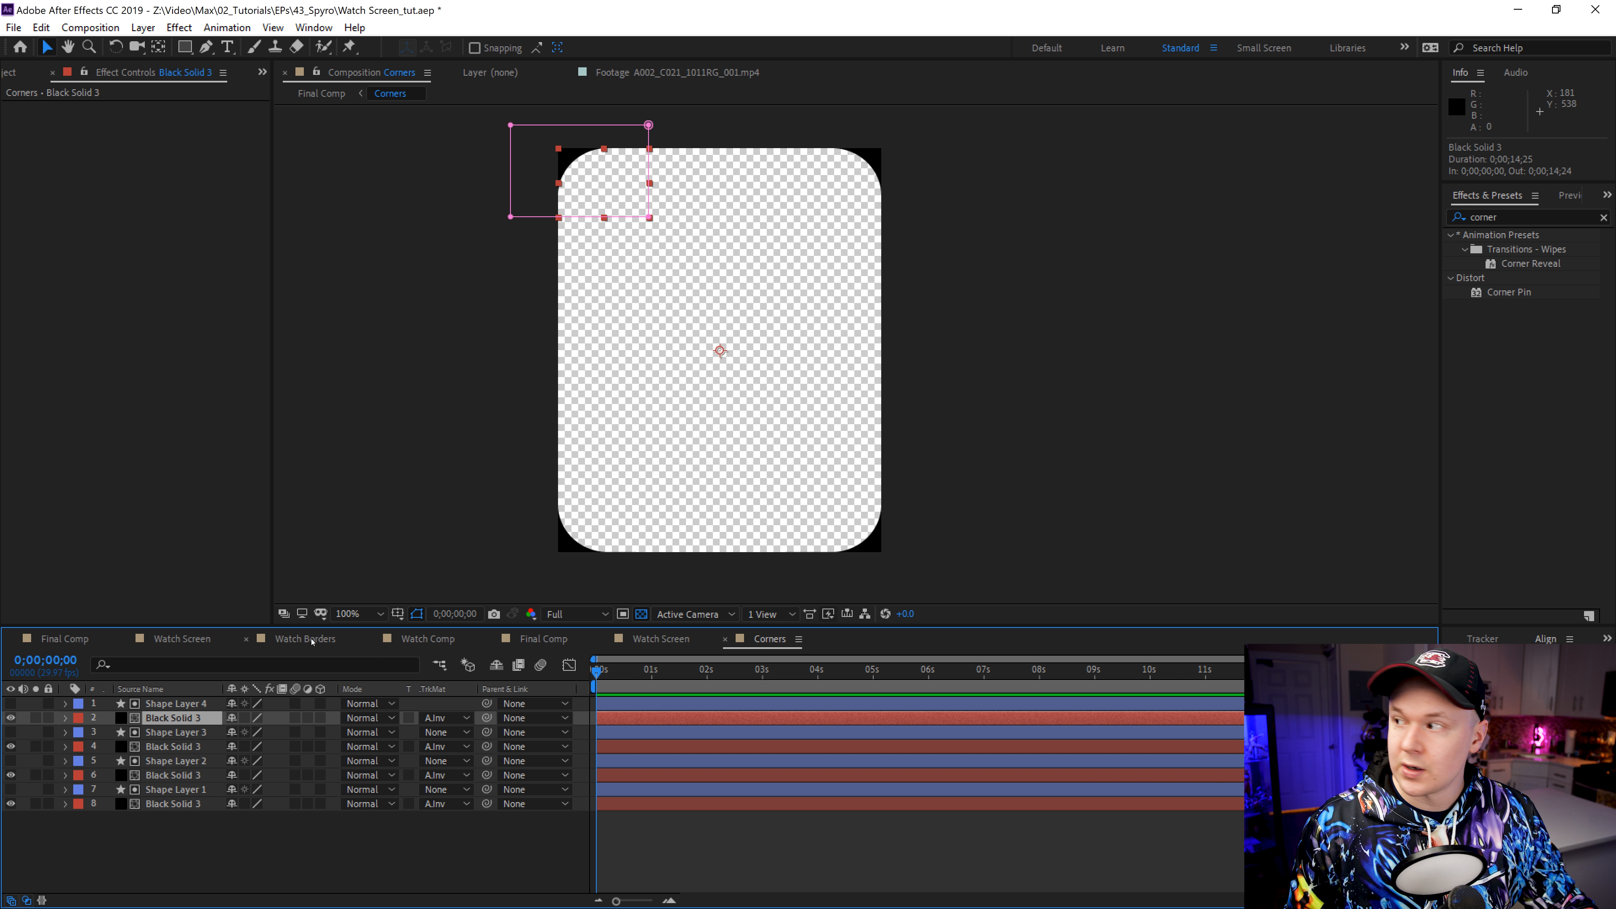
pyautogui.doubleClick(1504, 218)
pyautogui.write('fill')
pyautogui.moveTo(1509, 320); pyautogui.dragTo(196, 722)
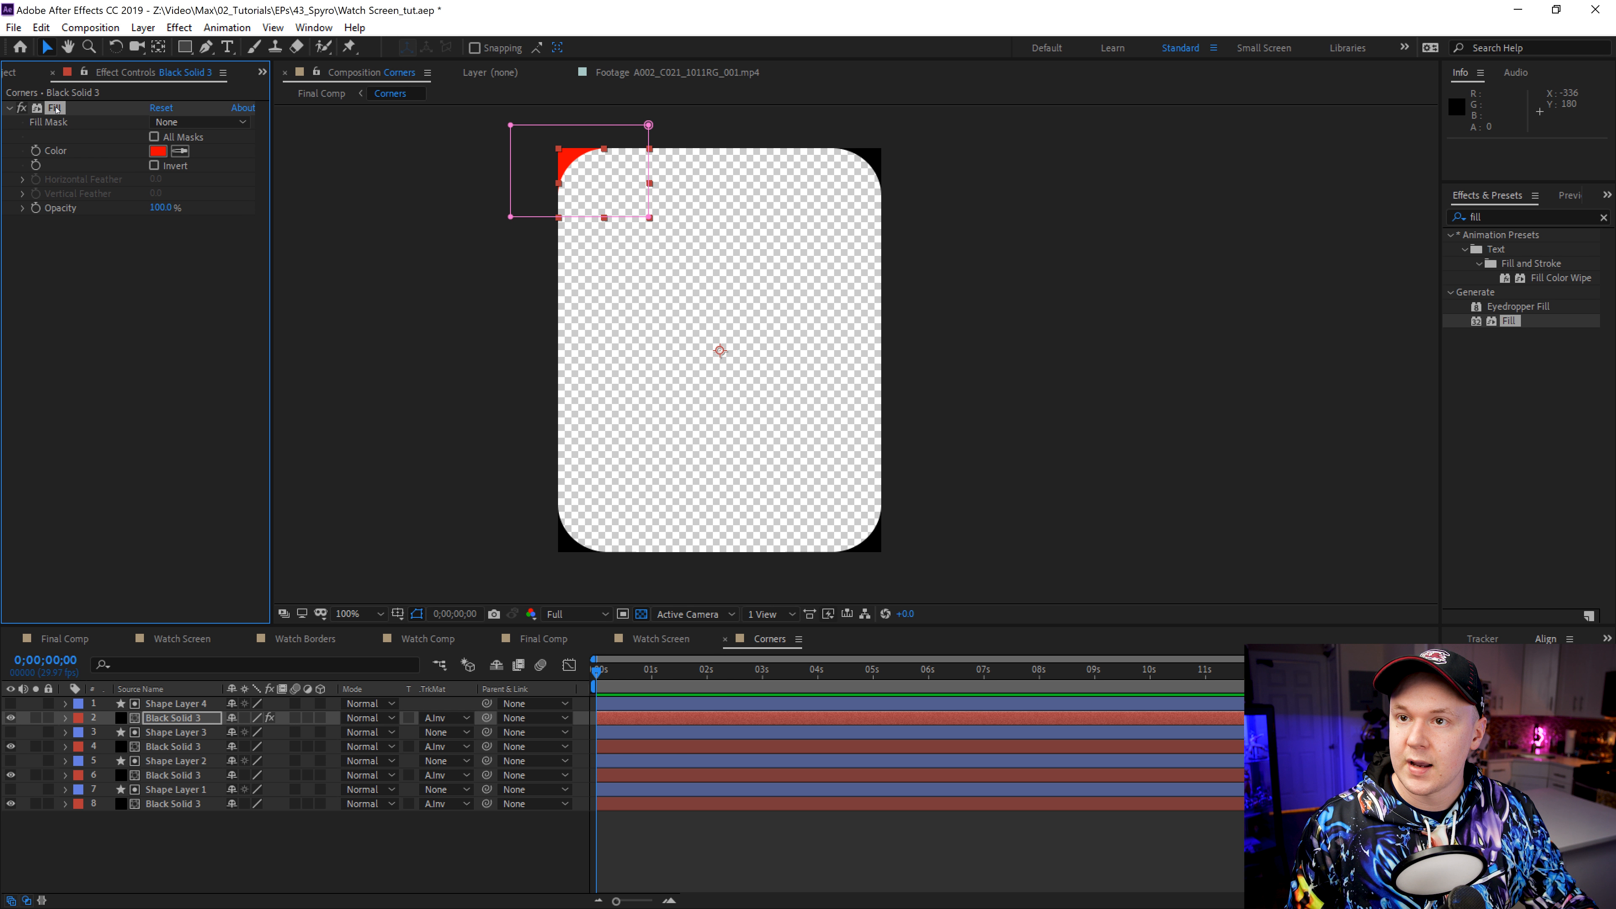
# Step: Copy the Fill effect onto the other three Black Solid 3 layers
pyautogui.hotkey('ctrl', 'c')
pyautogui.click(169, 746)
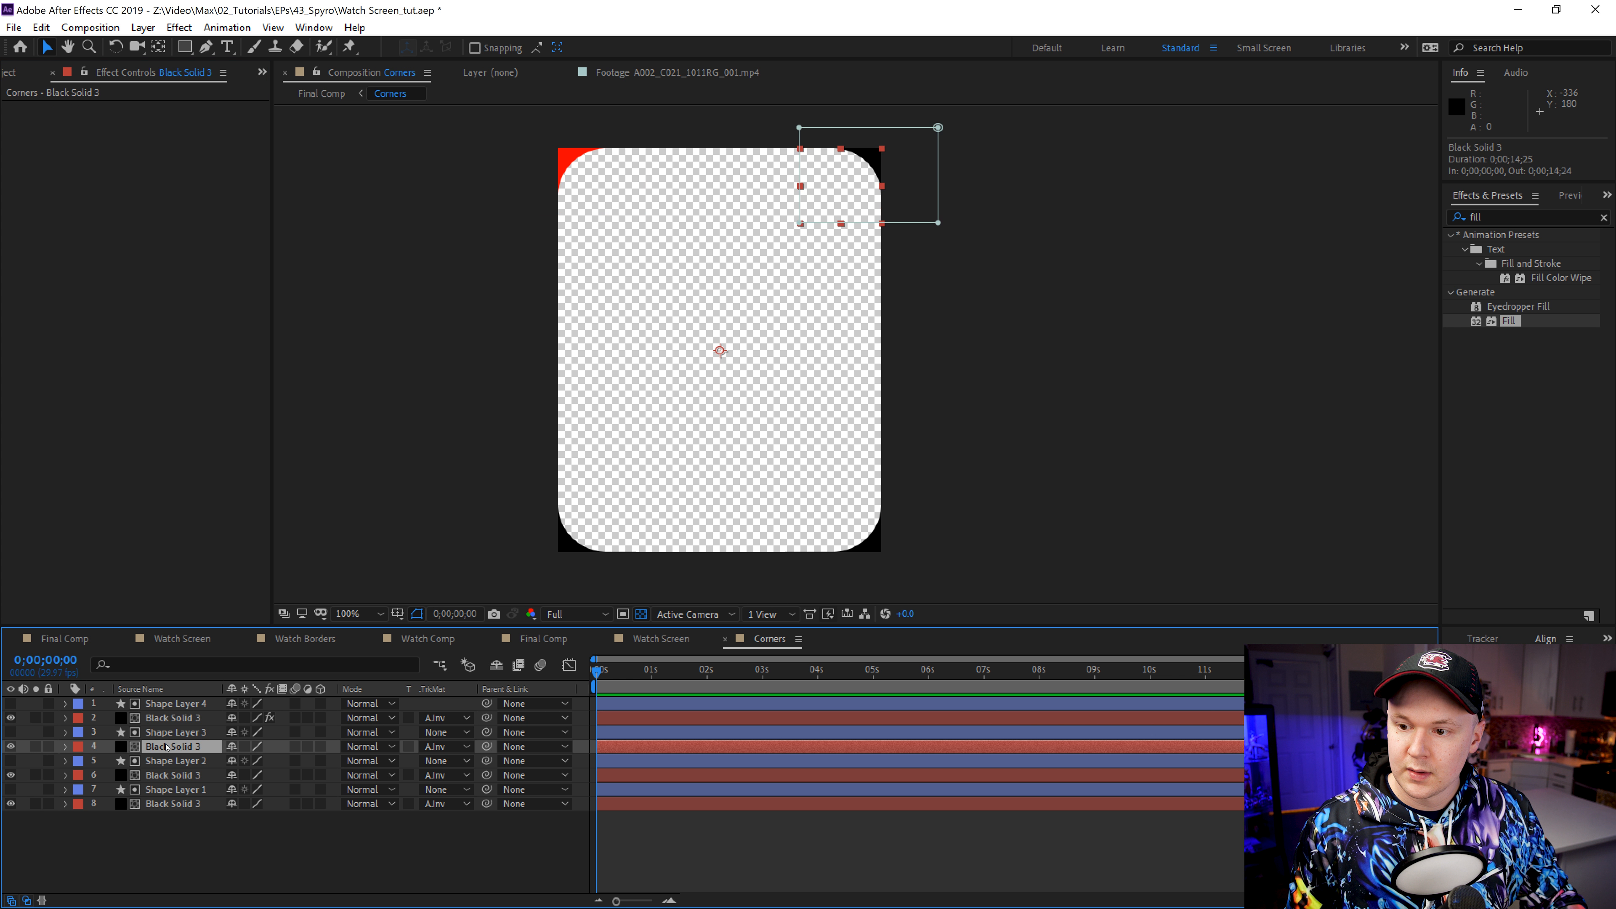
pyautogui.hotkey('ctrl', 'v')
pyautogui.click(166, 774)
pyautogui.hotkey('ctrl', 'v')
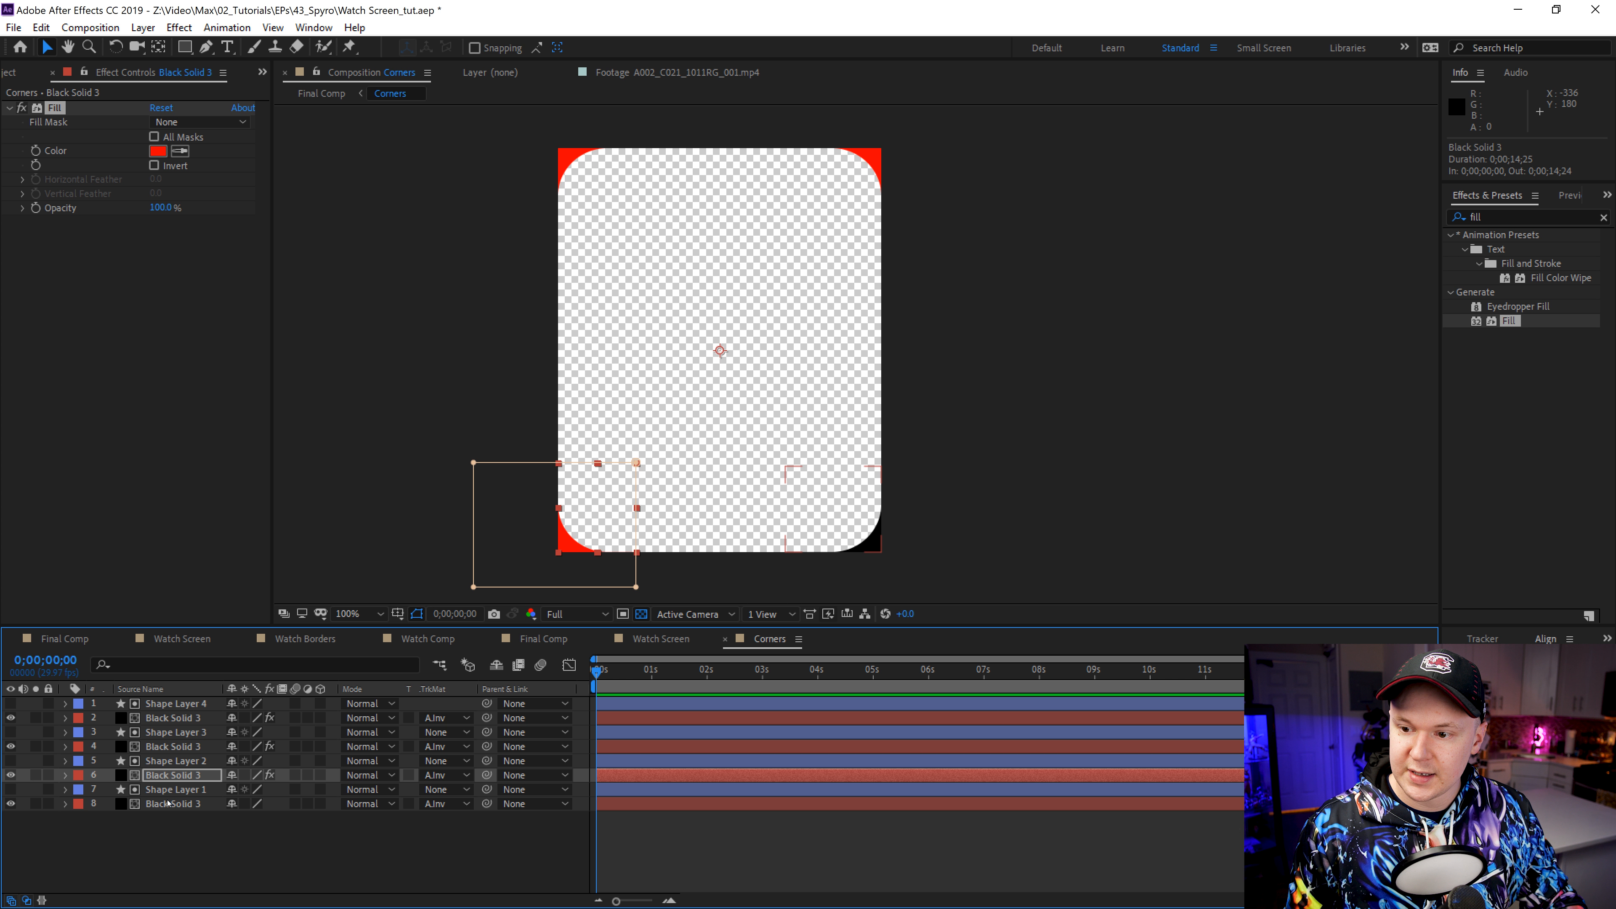
pyautogui.click(168, 803)
pyautogui.hotkey('ctrl', 'v')
pyautogui.click(211, 813)
# Step: Set the Fill color to black (000000) on the two Black Solid 3 layers covering the upper corners
pyautogui.click(191, 718)
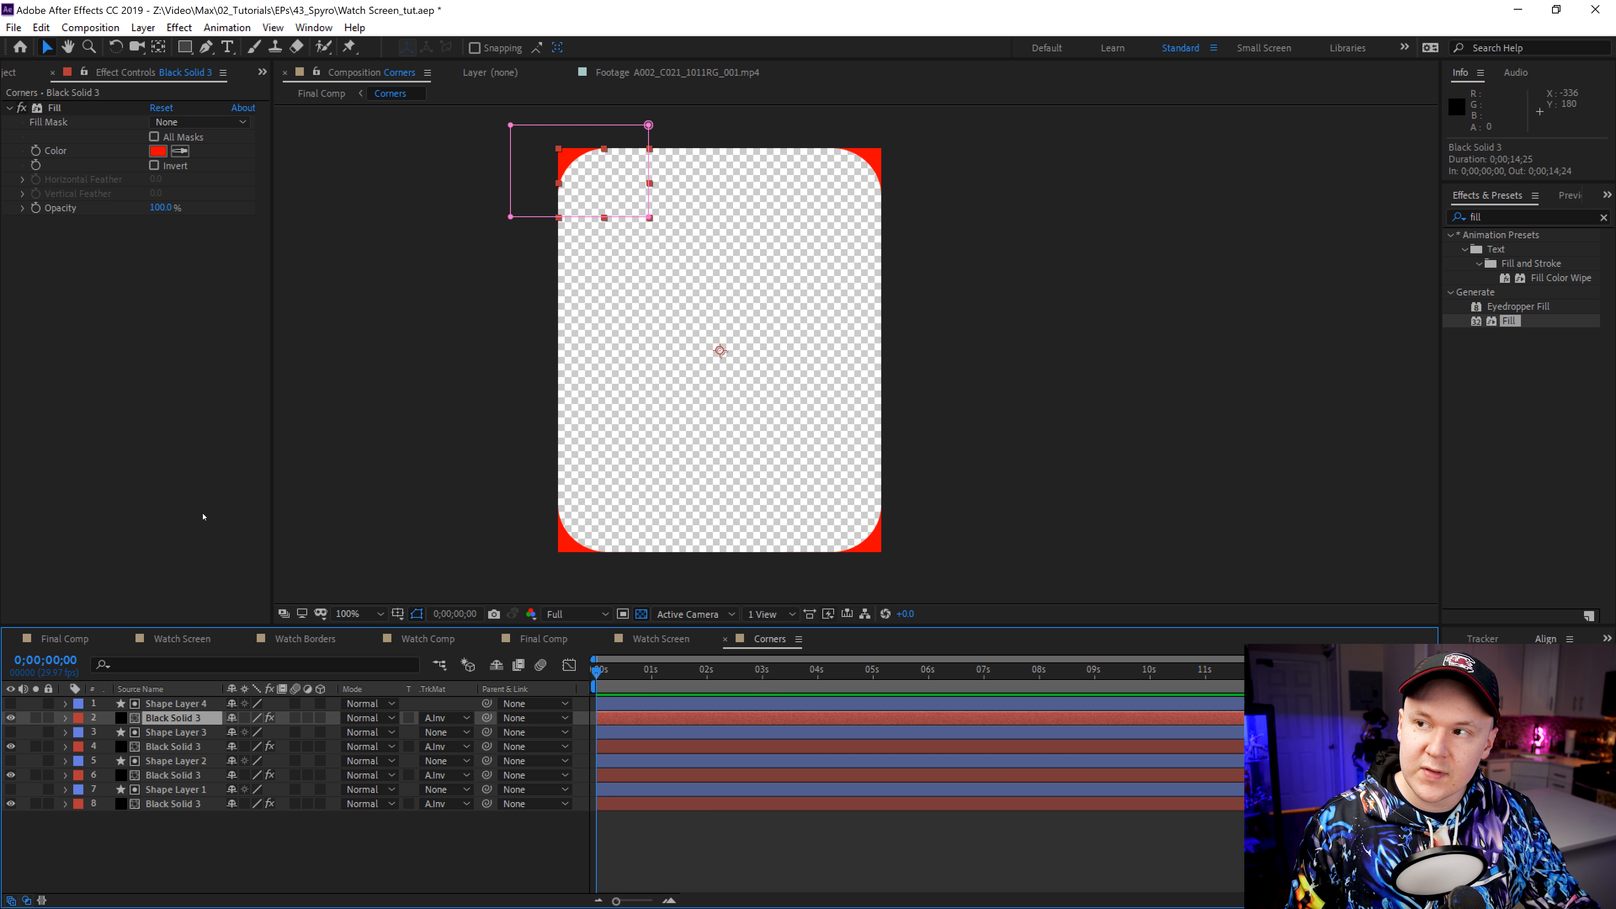
pyautogui.click(158, 151)
pyautogui.moveTo(788, 391); pyautogui.dragTo(641, 472)
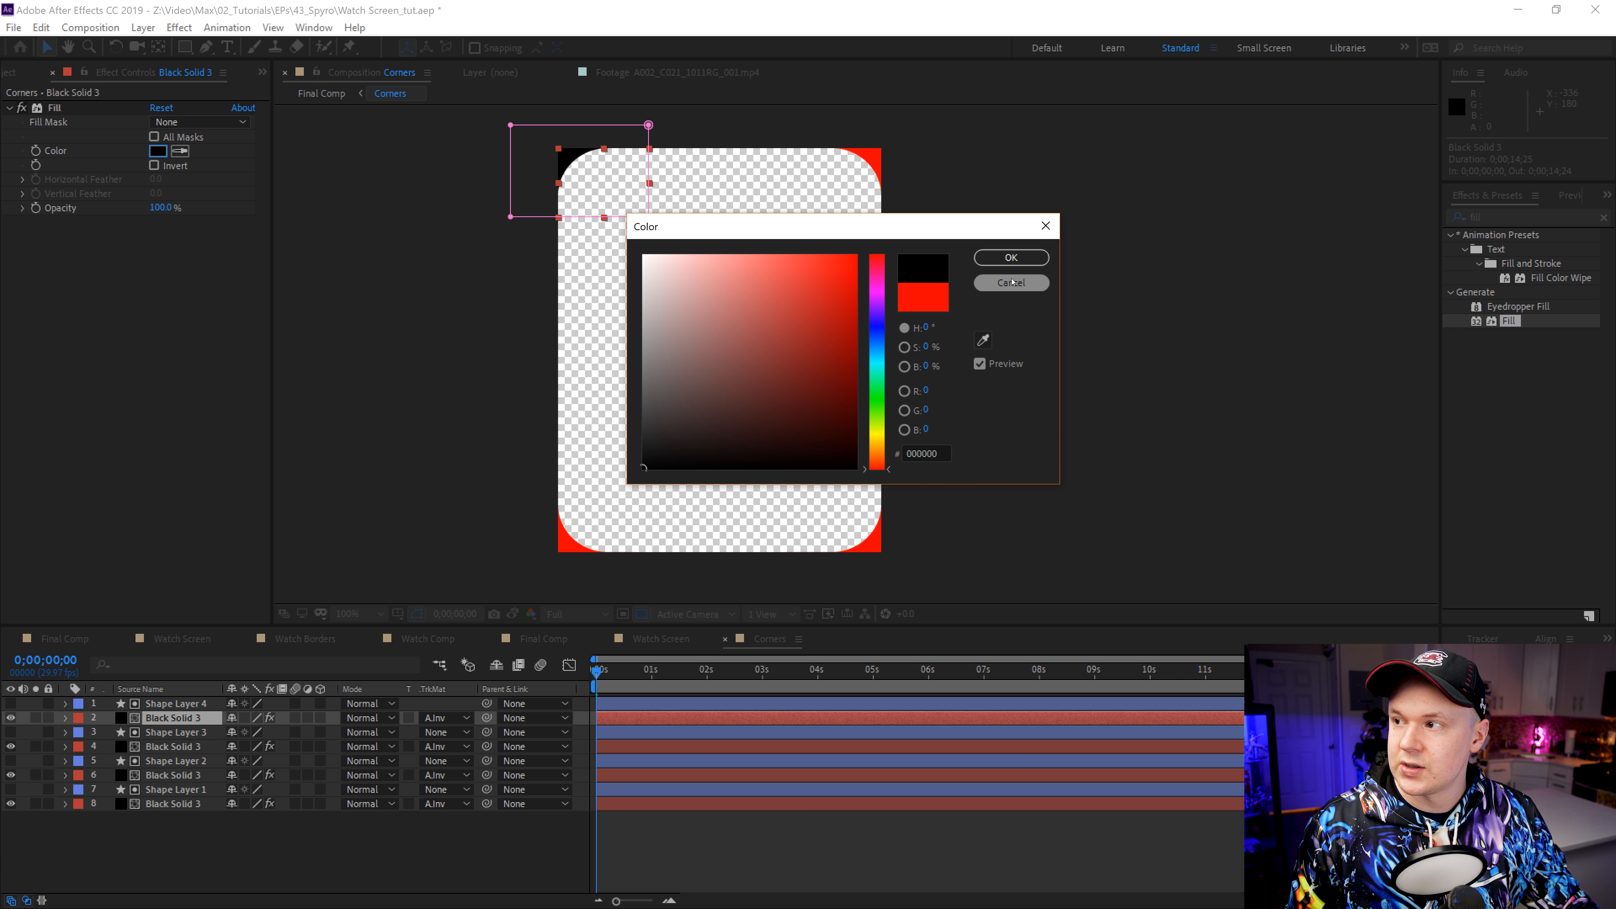
pyautogui.click(1002, 260)
pyautogui.click(171, 746)
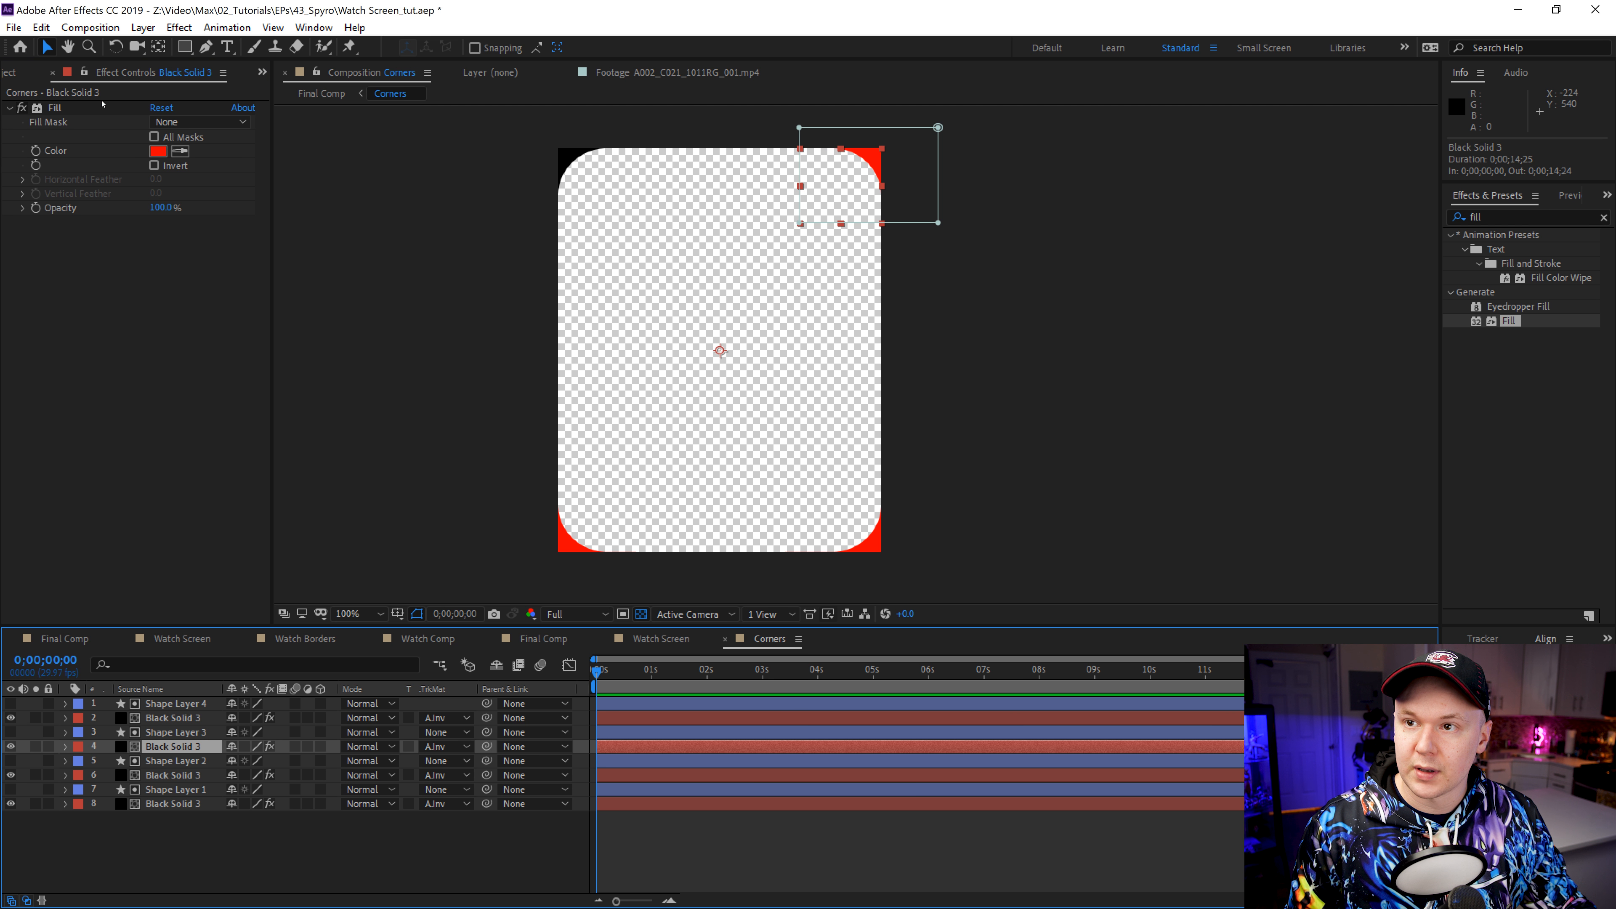
pyautogui.click(162, 151)
pyautogui.moveTo(722, 384); pyautogui.dragTo(640, 473)
pyautogui.click(1034, 260)
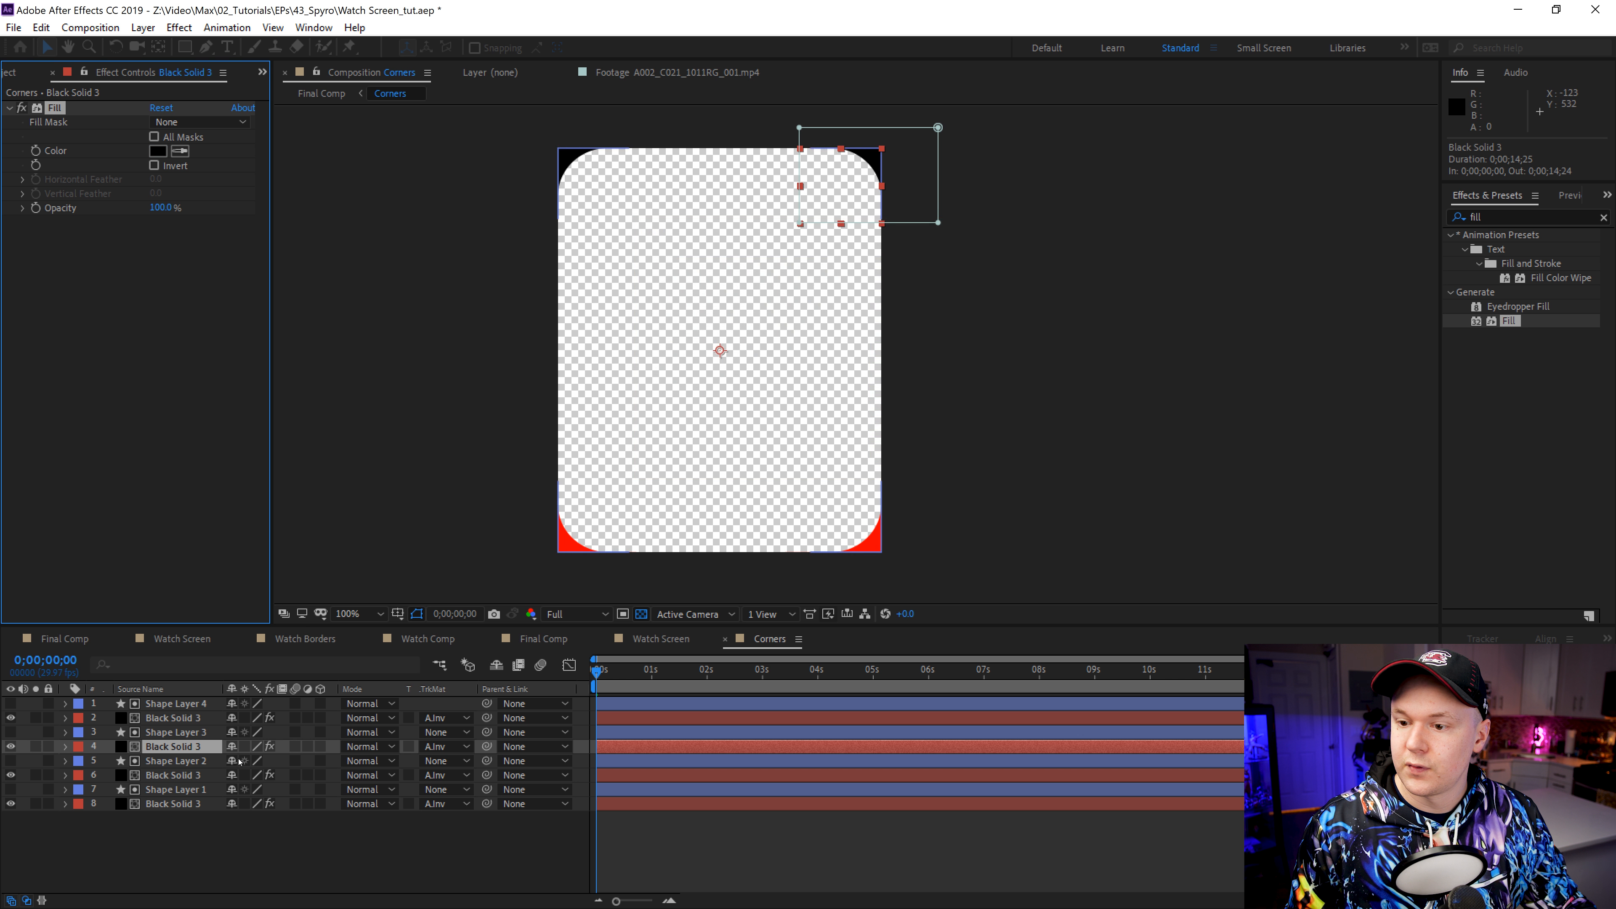
# Step: Set the Fill color to black on the two Black Solid 3 layers covering the lower corners and return to Final Comp
pyautogui.click(152, 775)
pyautogui.click(159, 154)
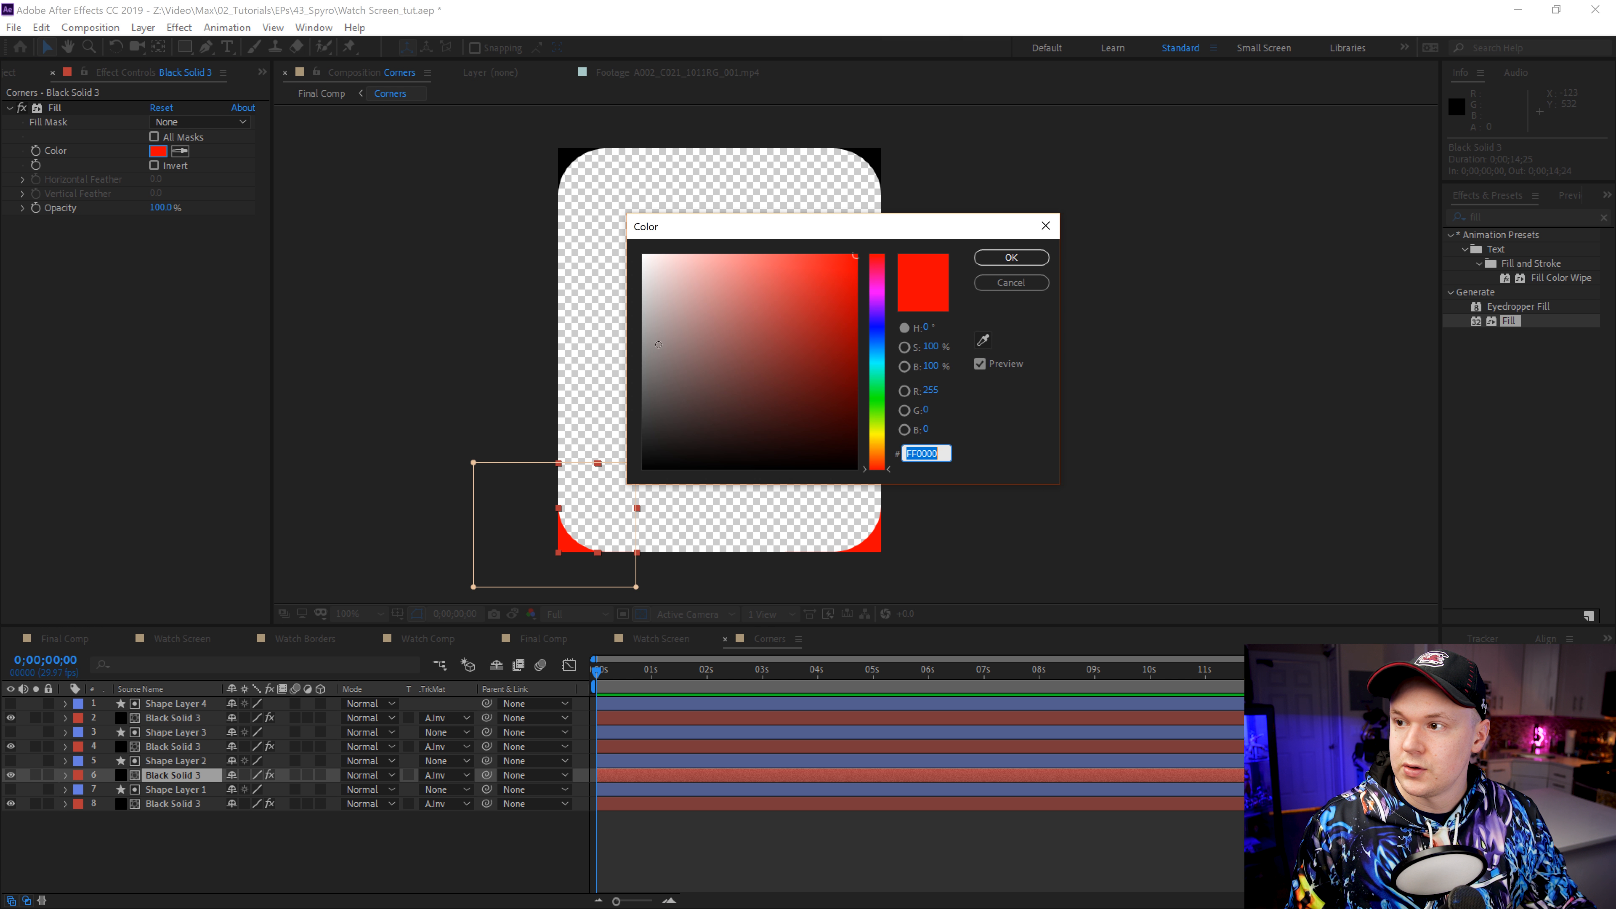
pyautogui.moveTo(721, 389); pyautogui.dragTo(639, 472)
pyautogui.click(1014, 260)
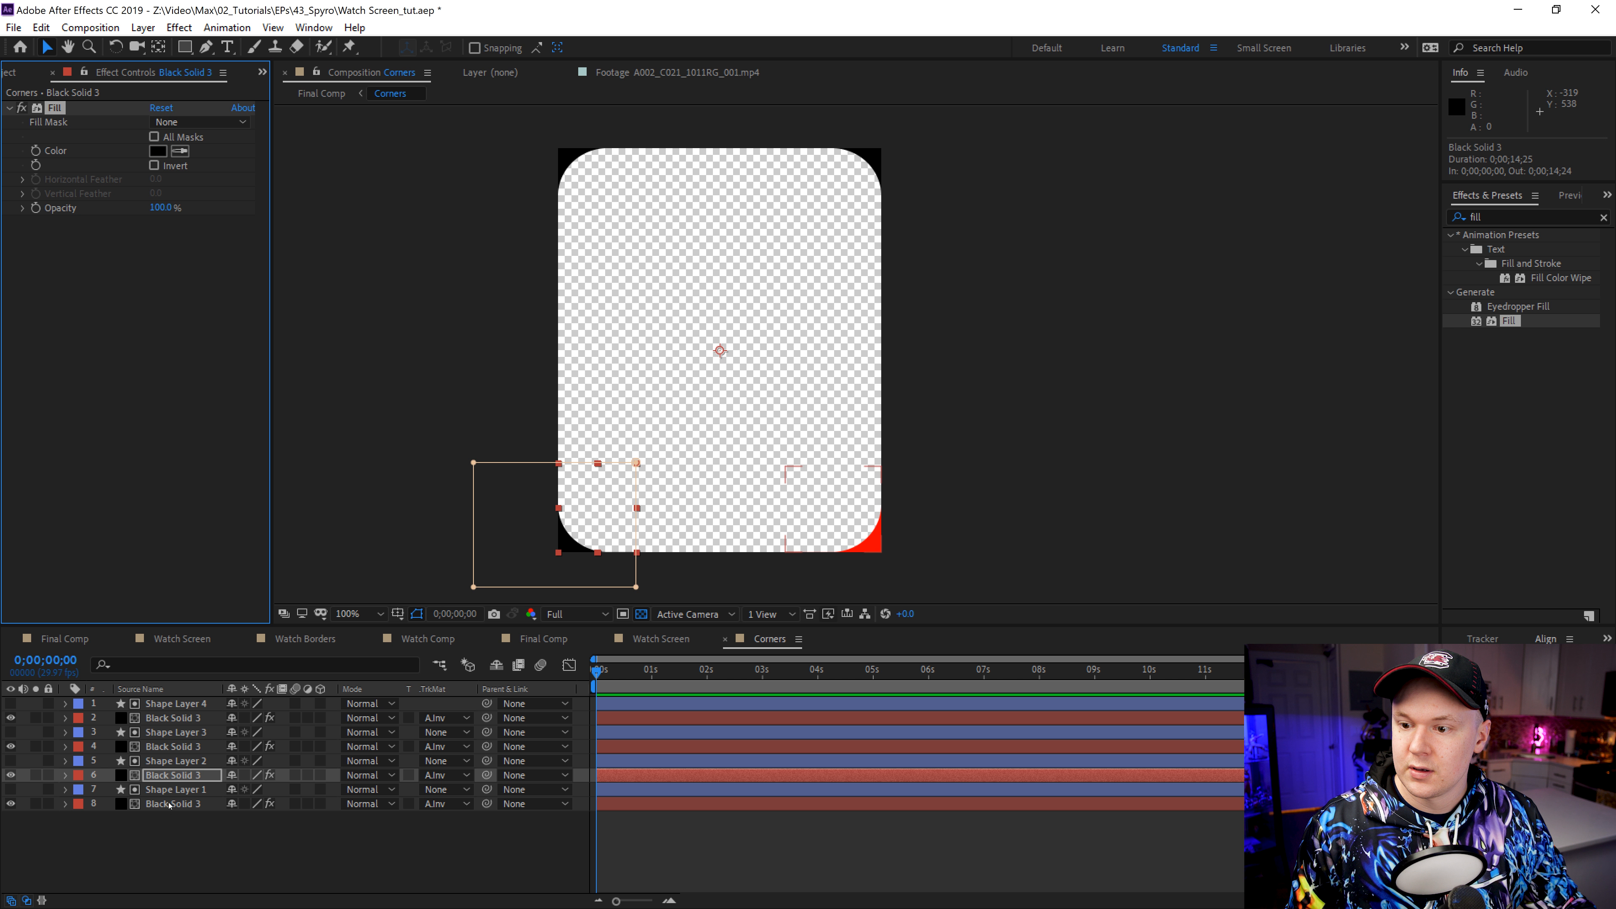
pyautogui.click(153, 803)
pyautogui.click(158, 151)
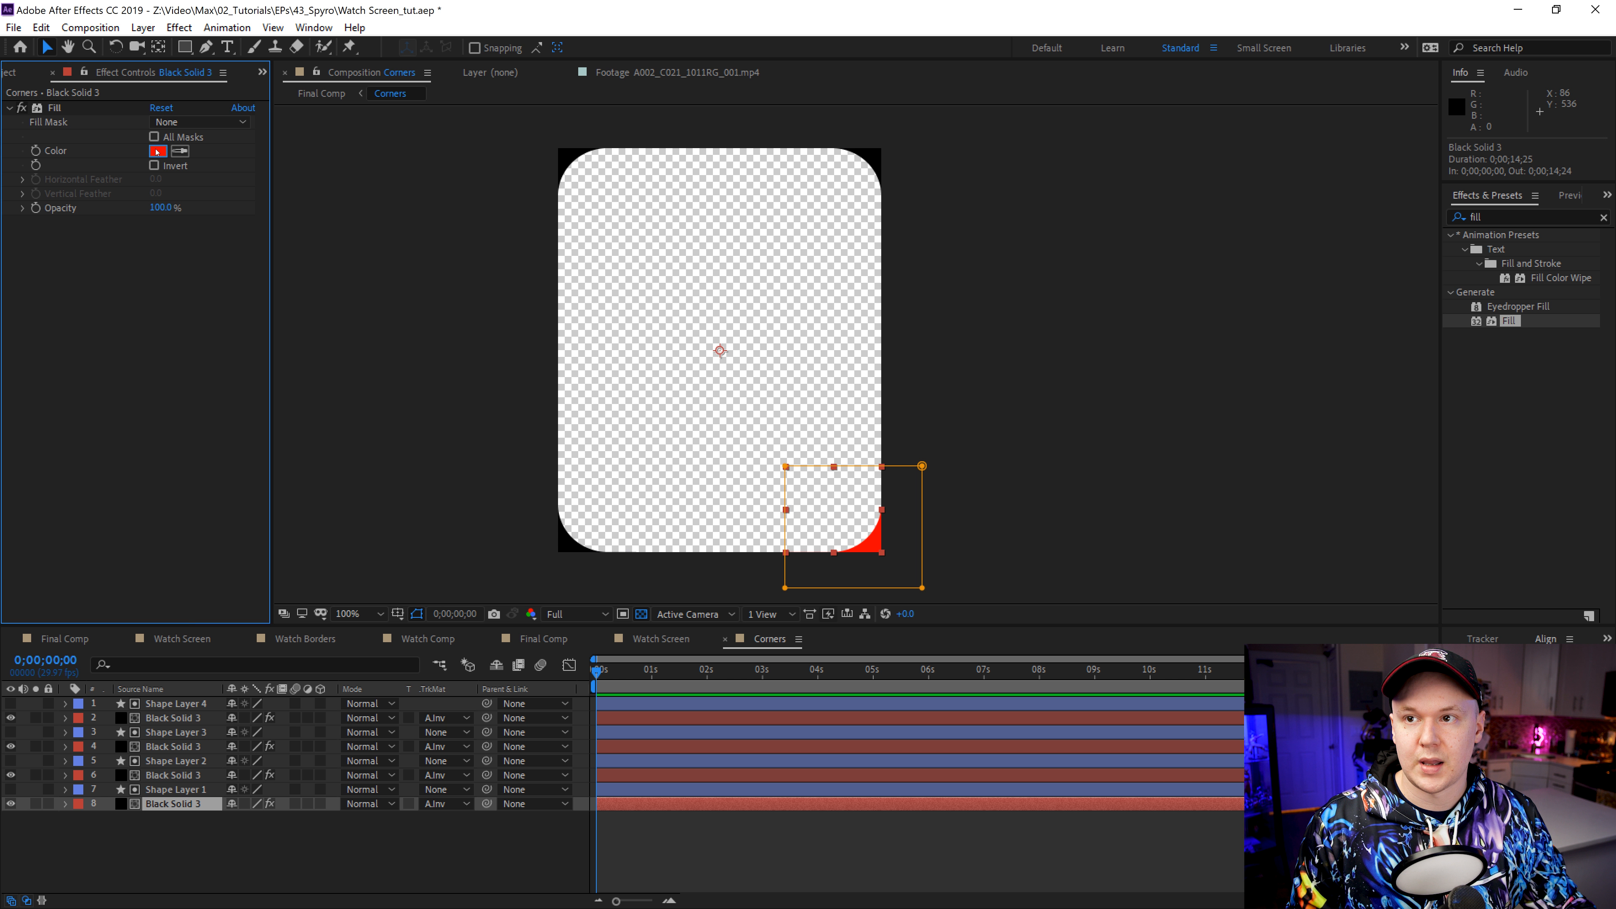
pyautogui.moveTo(722, 388); pyautogui.dragTo(642, 468)
pyautogui.click(1033, 258)
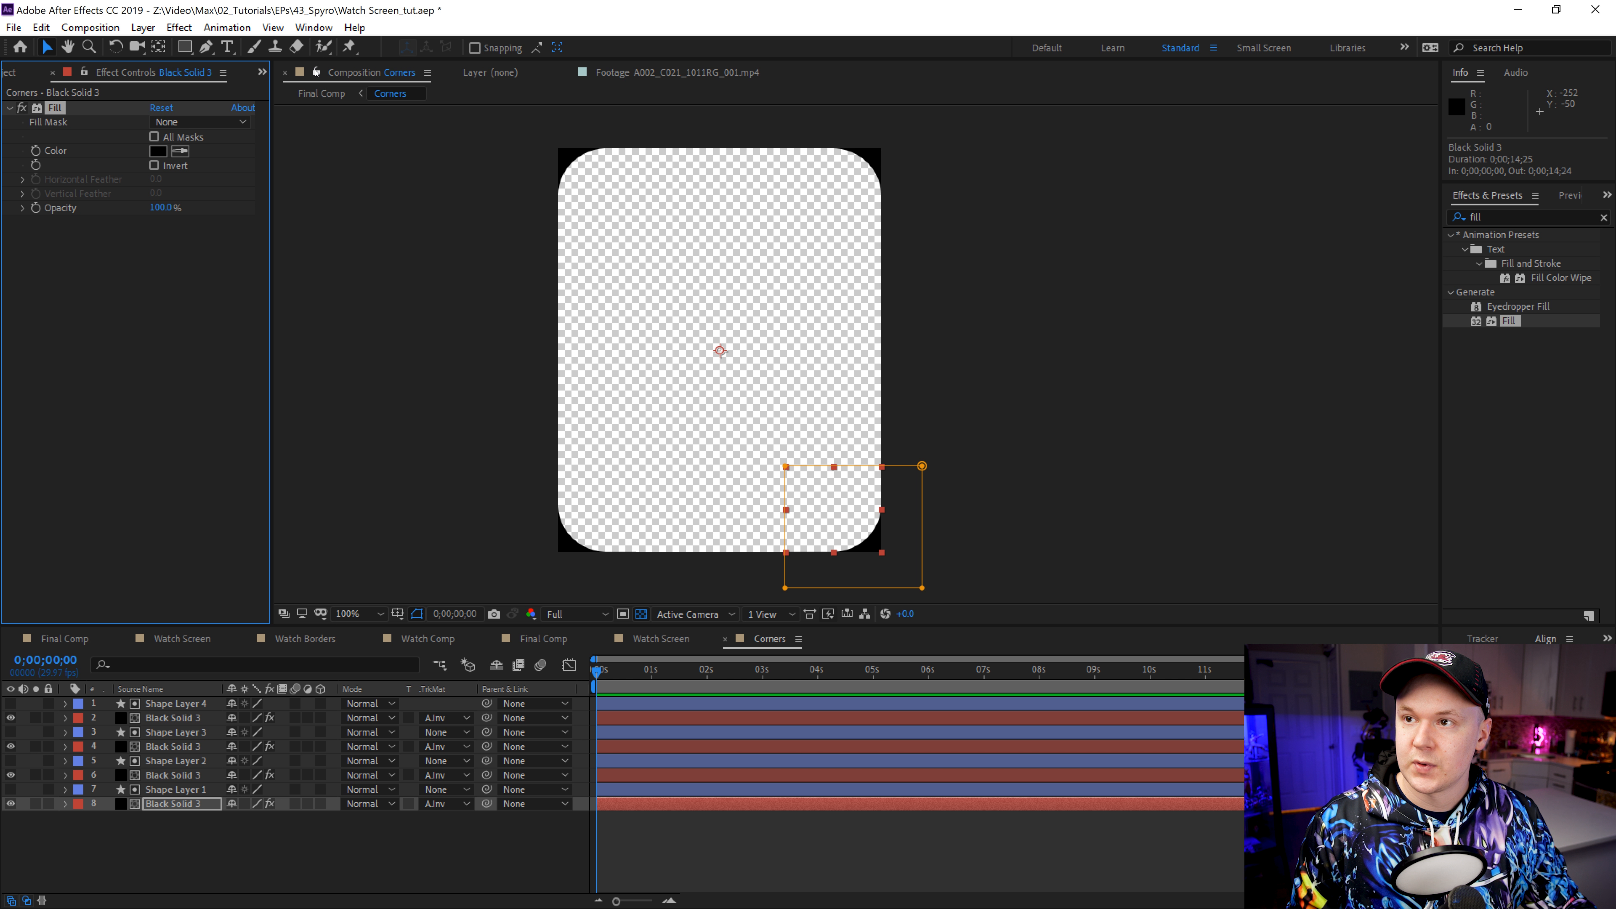
pyautogui.click(321, 93)
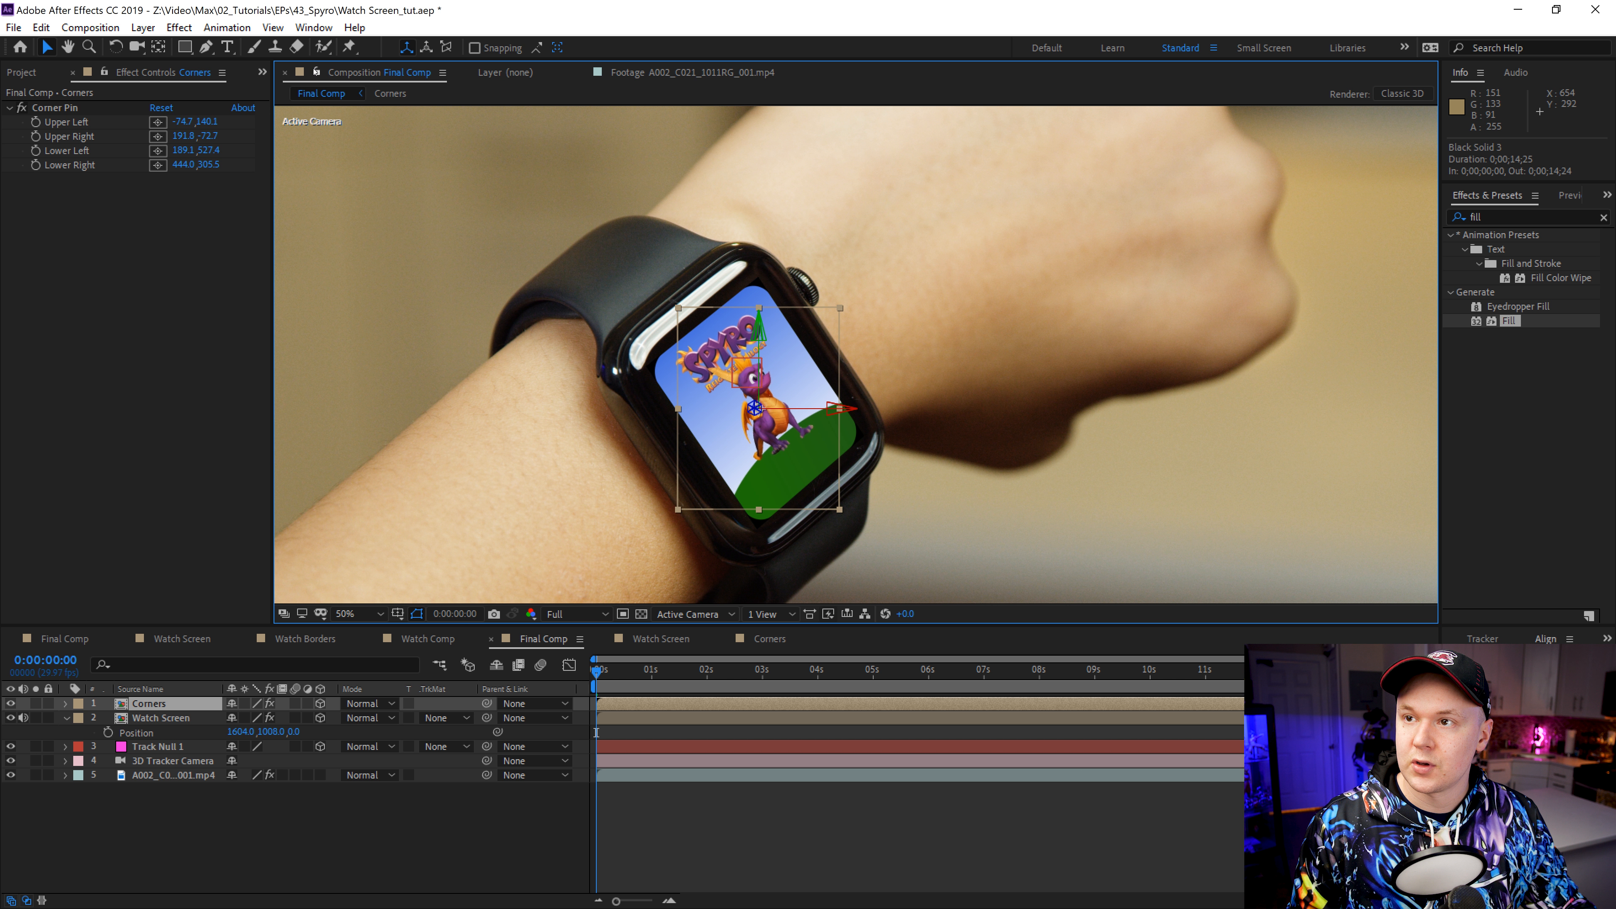
# Step: Show the Corners composition beside Final Comp at 0;00;04;11, with the transparency grid on and at 100% magnification
pyautogui.click(390, 93)
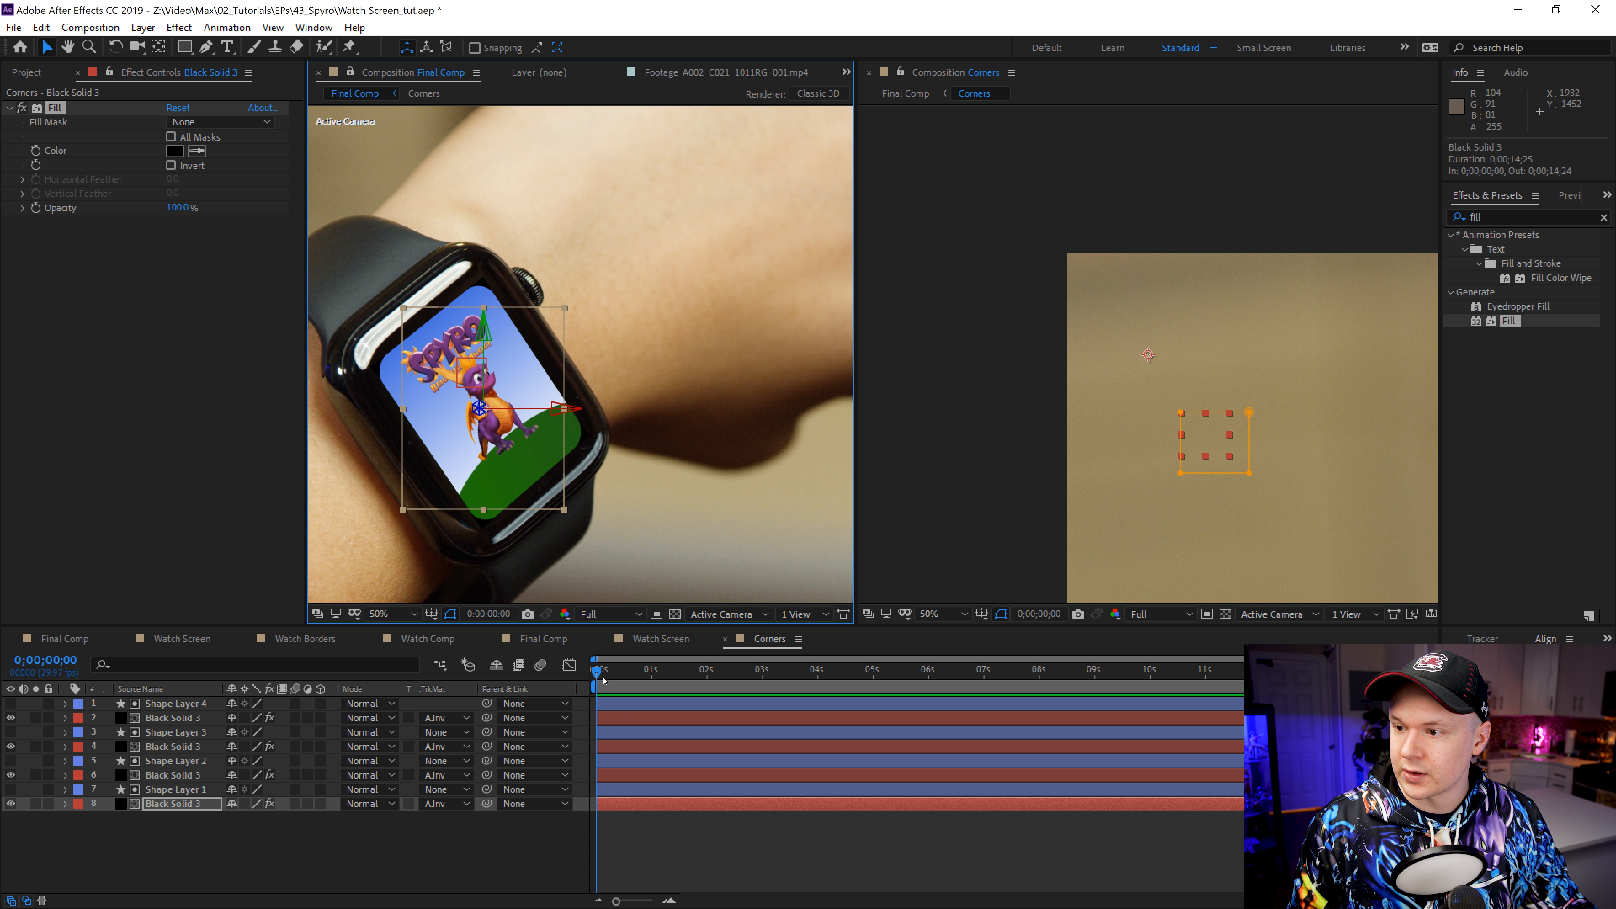
pyautogui.moveTo(809, 669); pyautogui.dragTo(839, 686)
pyautogui.click(404, 866)
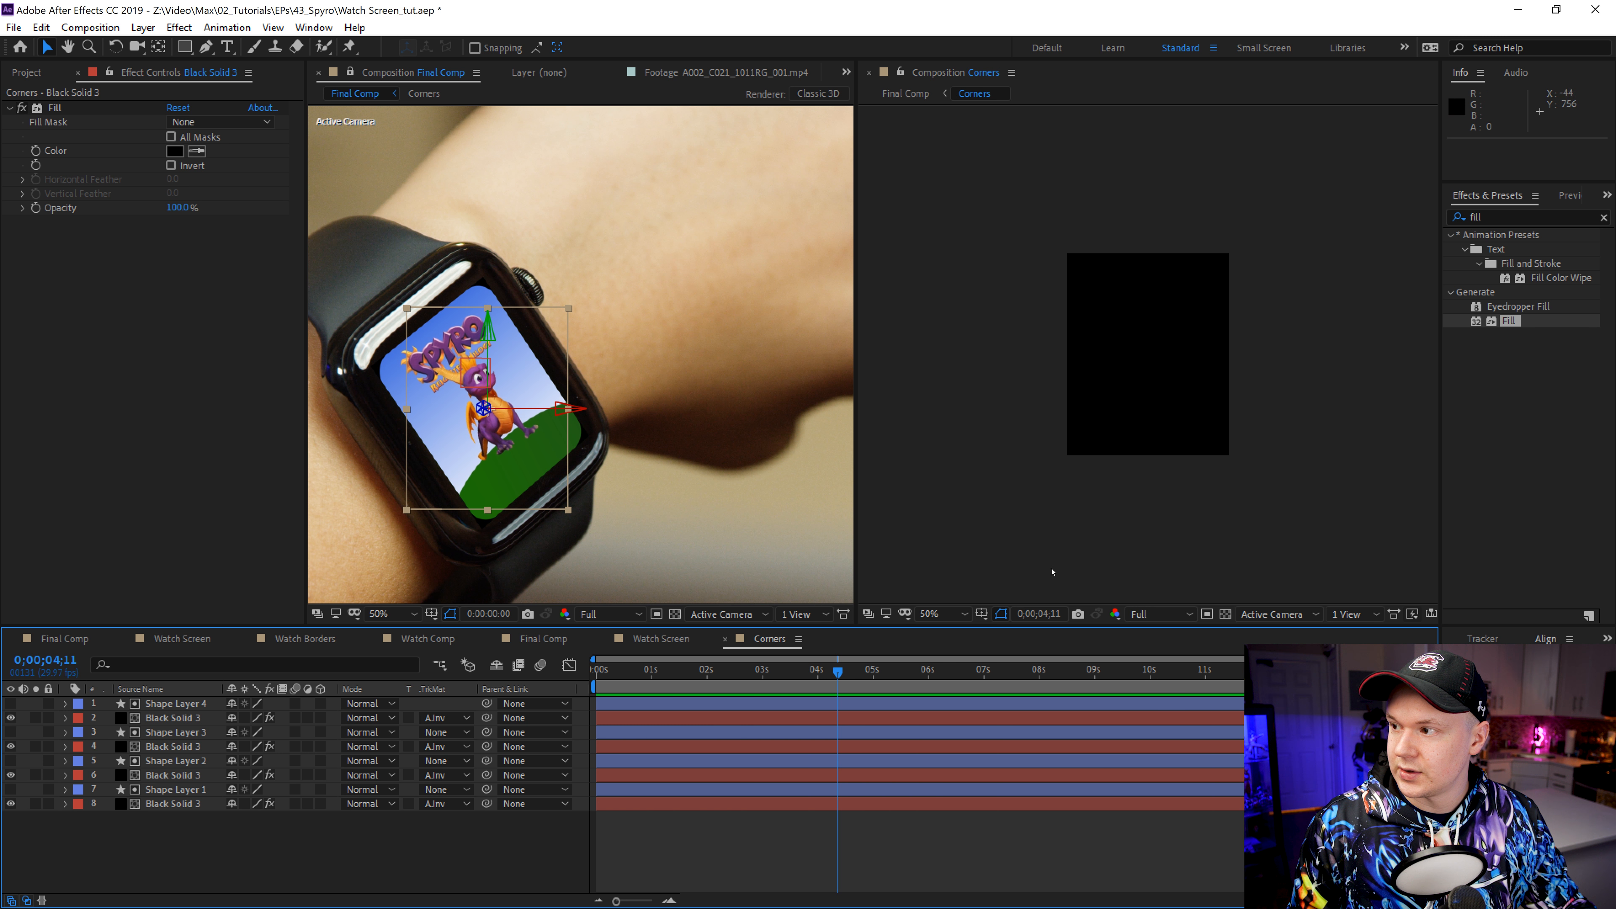
pyautogui.click(927, 550)
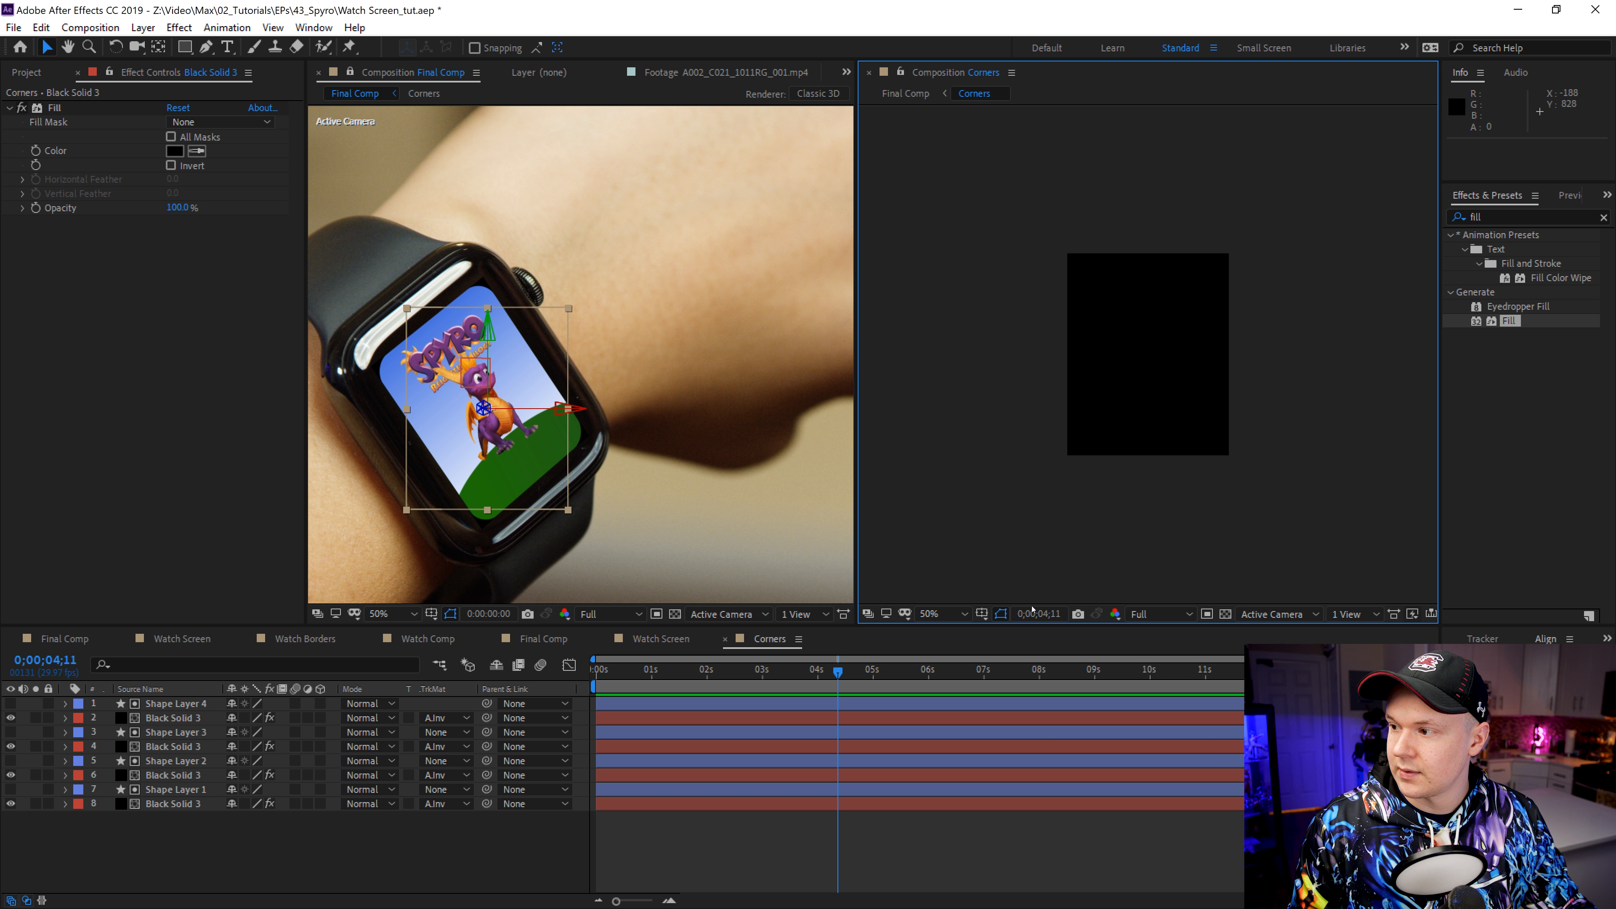
pyautogui.click(1226, 615)
pyautogui.scroll(1, 1205, 563)
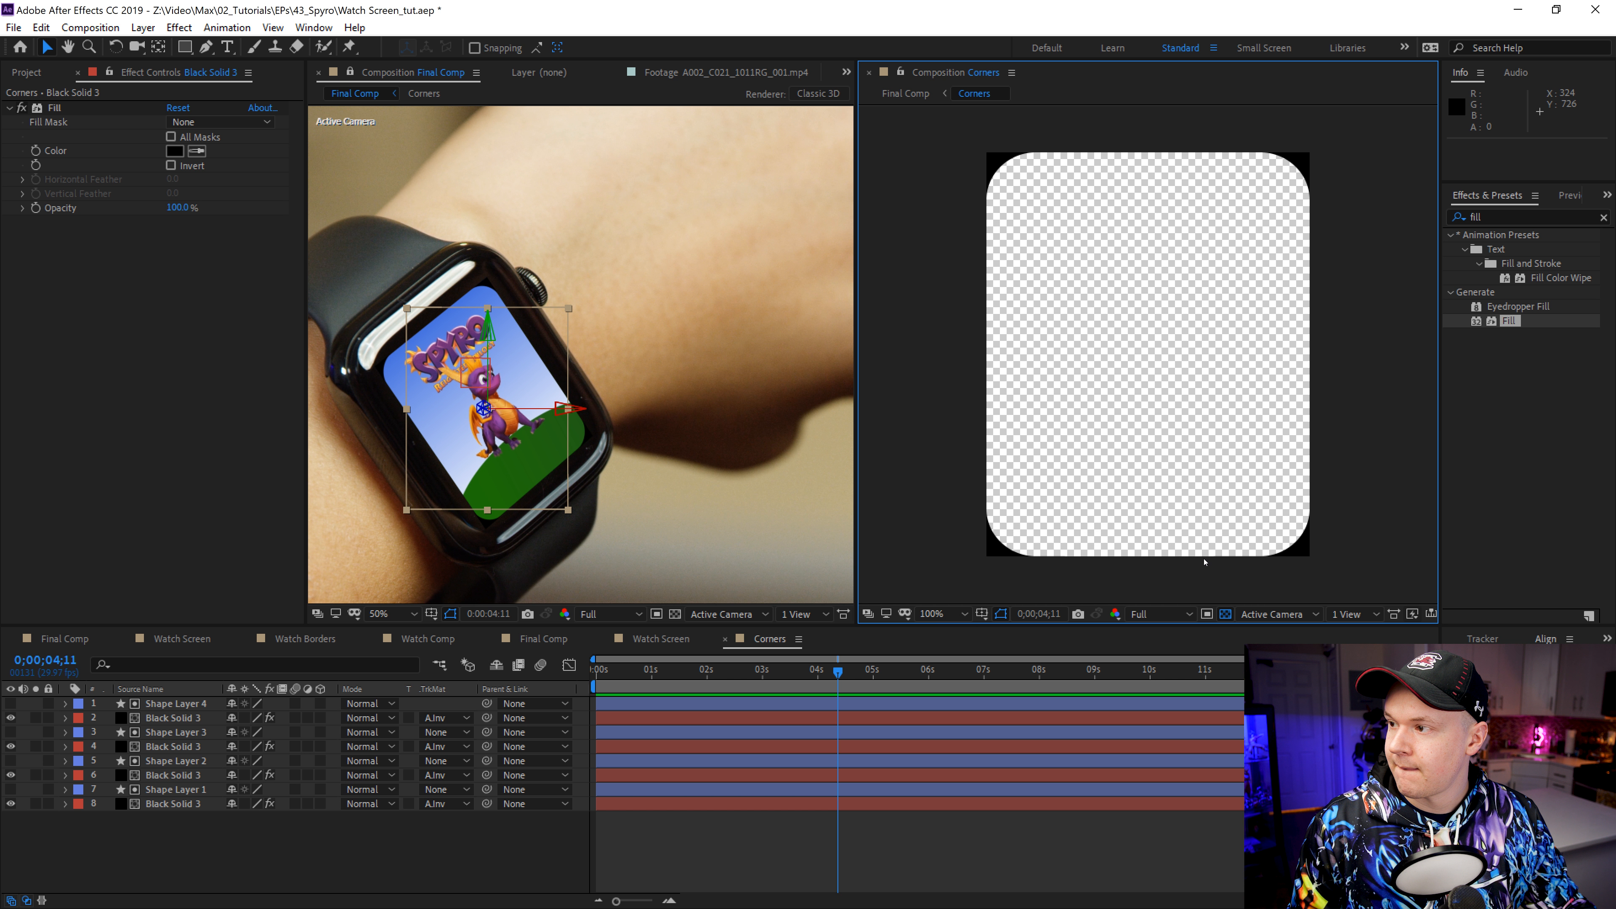
# Step: Sample the Fill colors of the two upper-corner Black Solid 3 layers from the watch bezel beside the matching screen corners
pyautogui.click(706, 850)
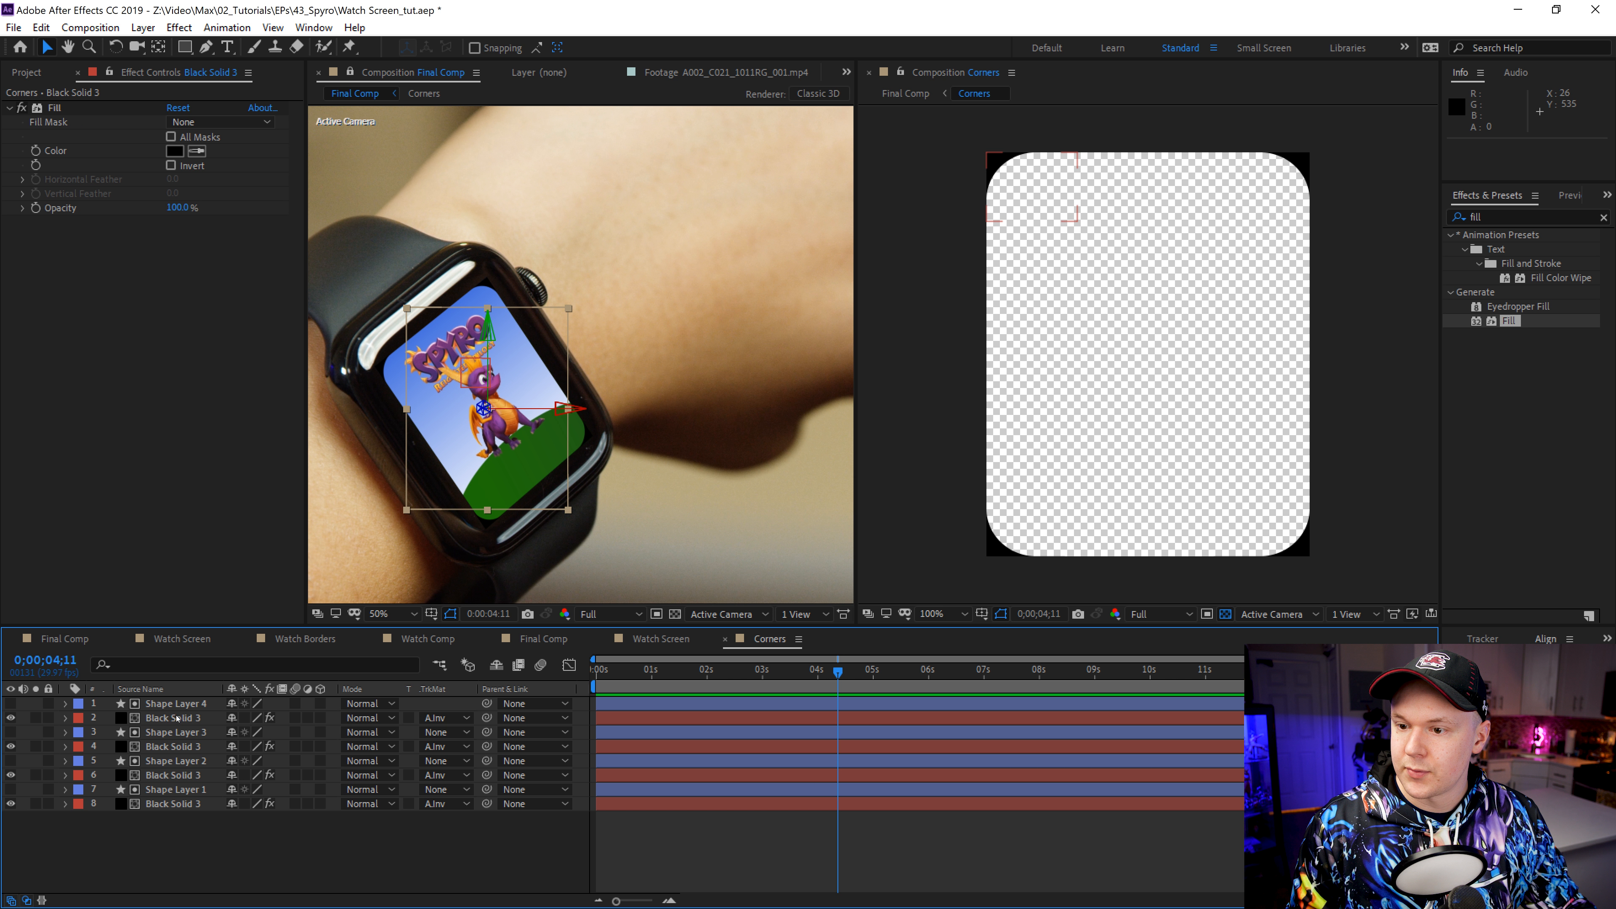
pyautogui.click(201, 718)
pyautogui.click(197, 151)
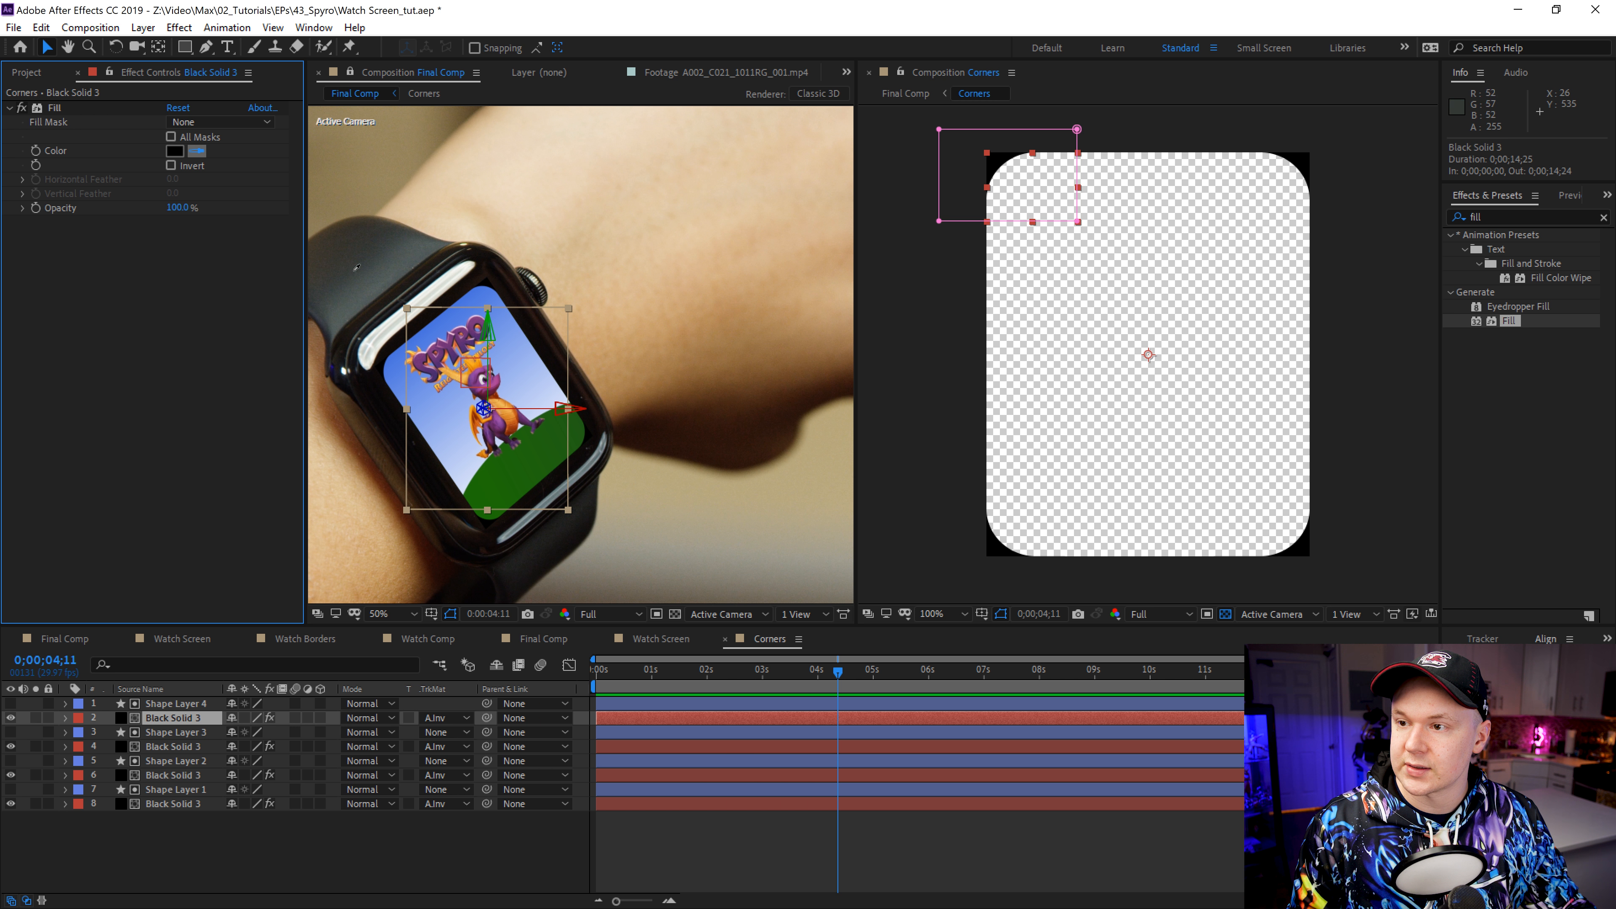
pyautogui.click(382, 372)
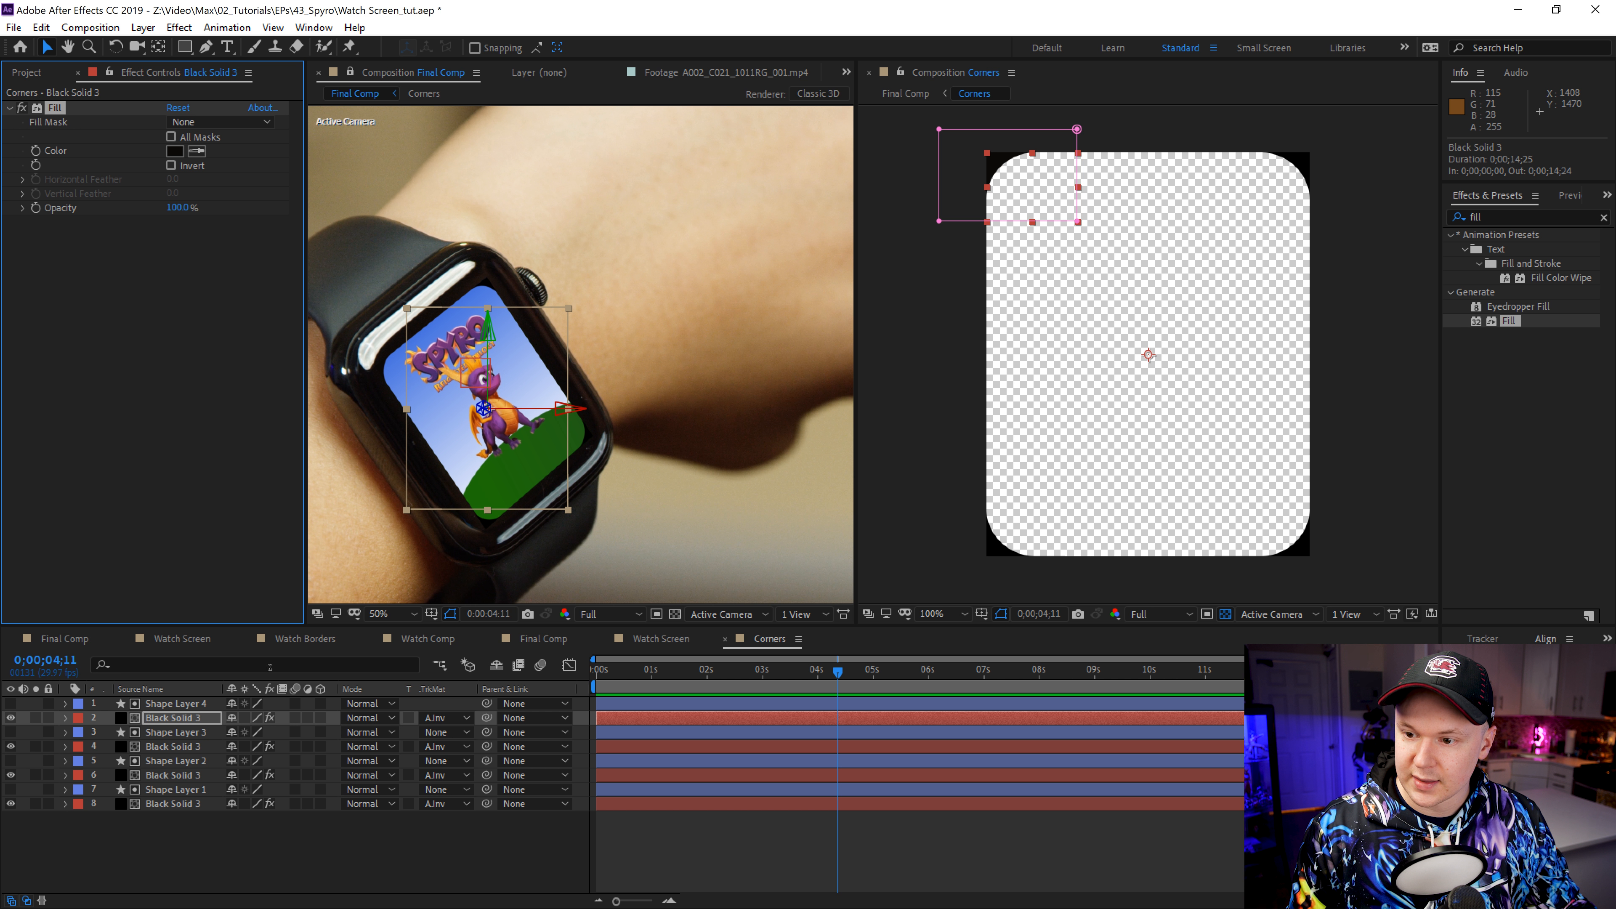
pyautogui.click(180, 748)
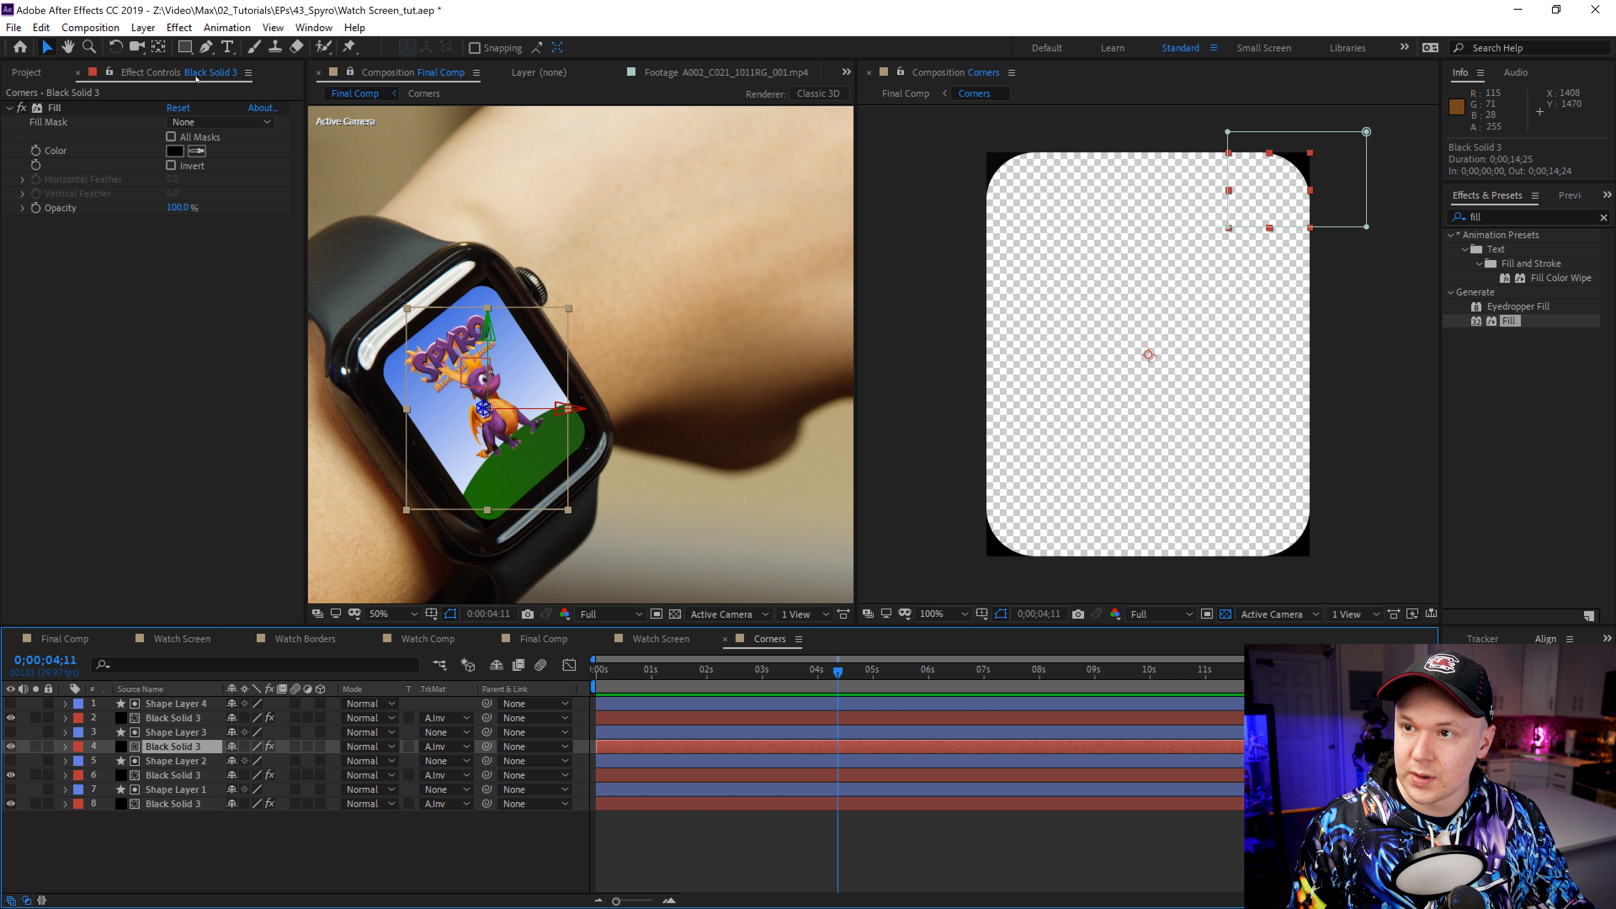
pyautogui.click(197, 151)
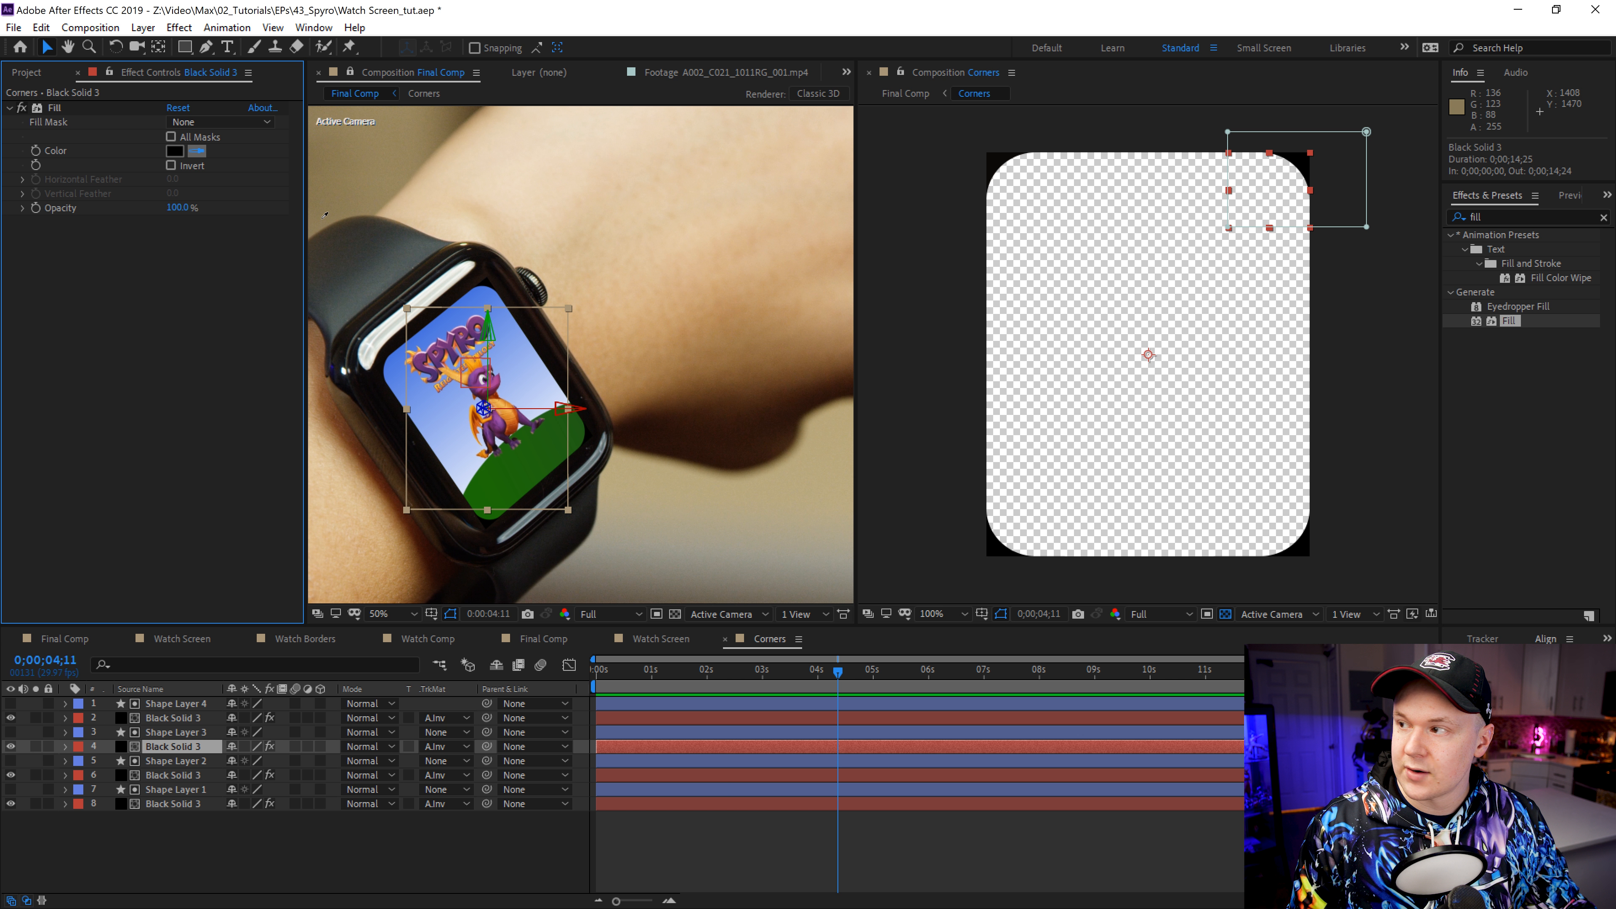
pyautogui.click(482, 277)
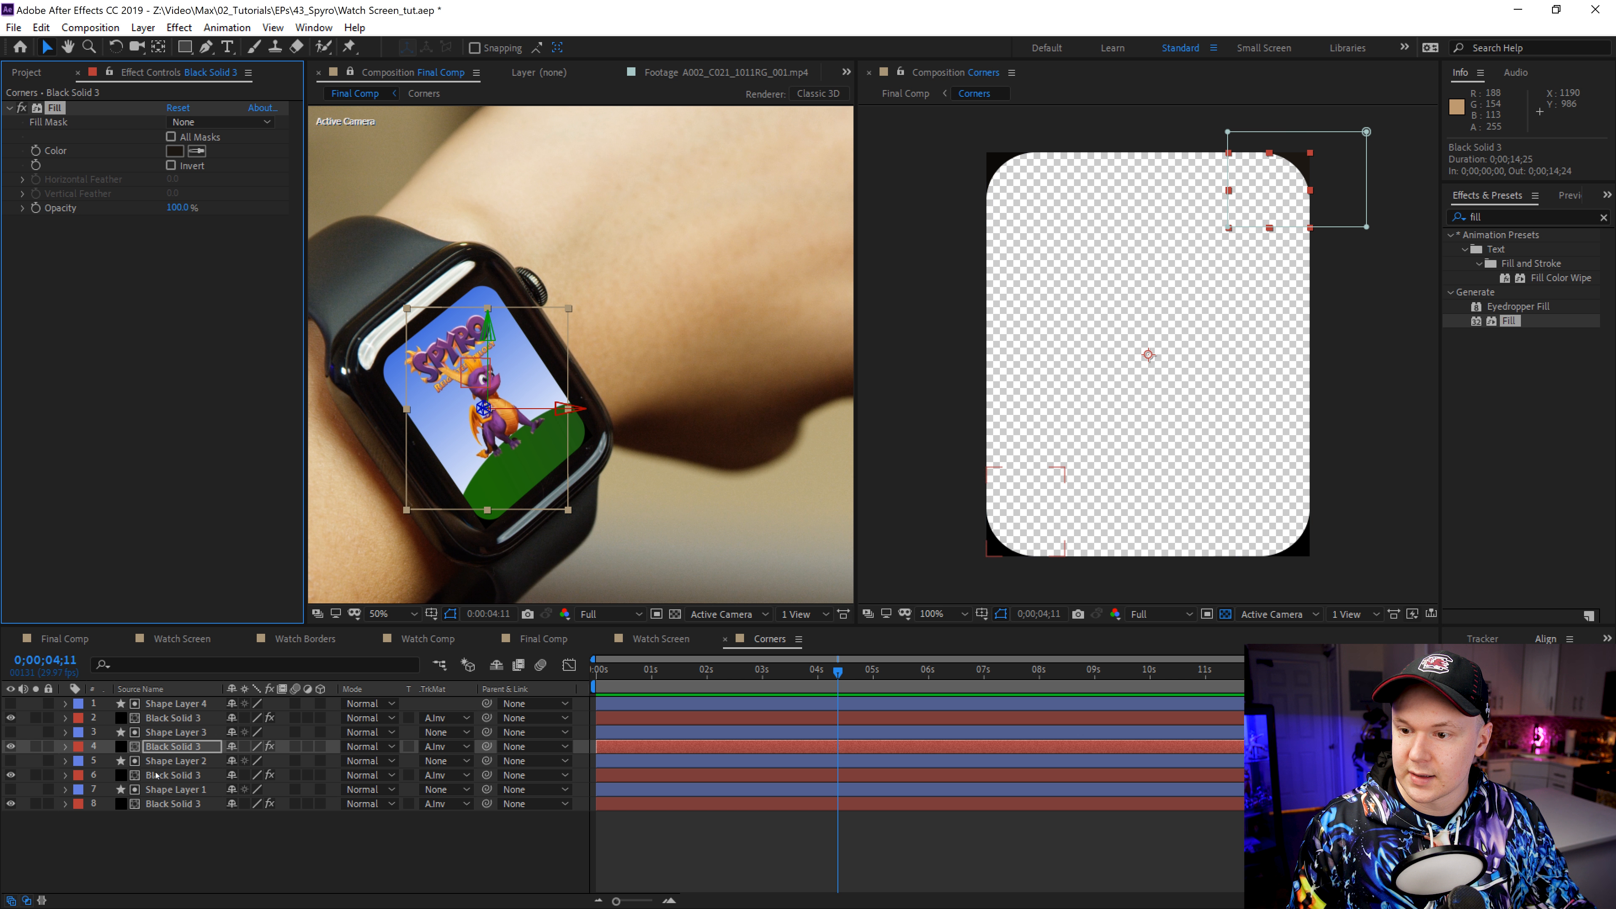
# Step: Sample the Fill colors of the two lower-corner Black Solid 3 layers from the dark bezel beside the matching screen corners
pyautogui.click(178, 776)
pyautogui.click(197, 151)
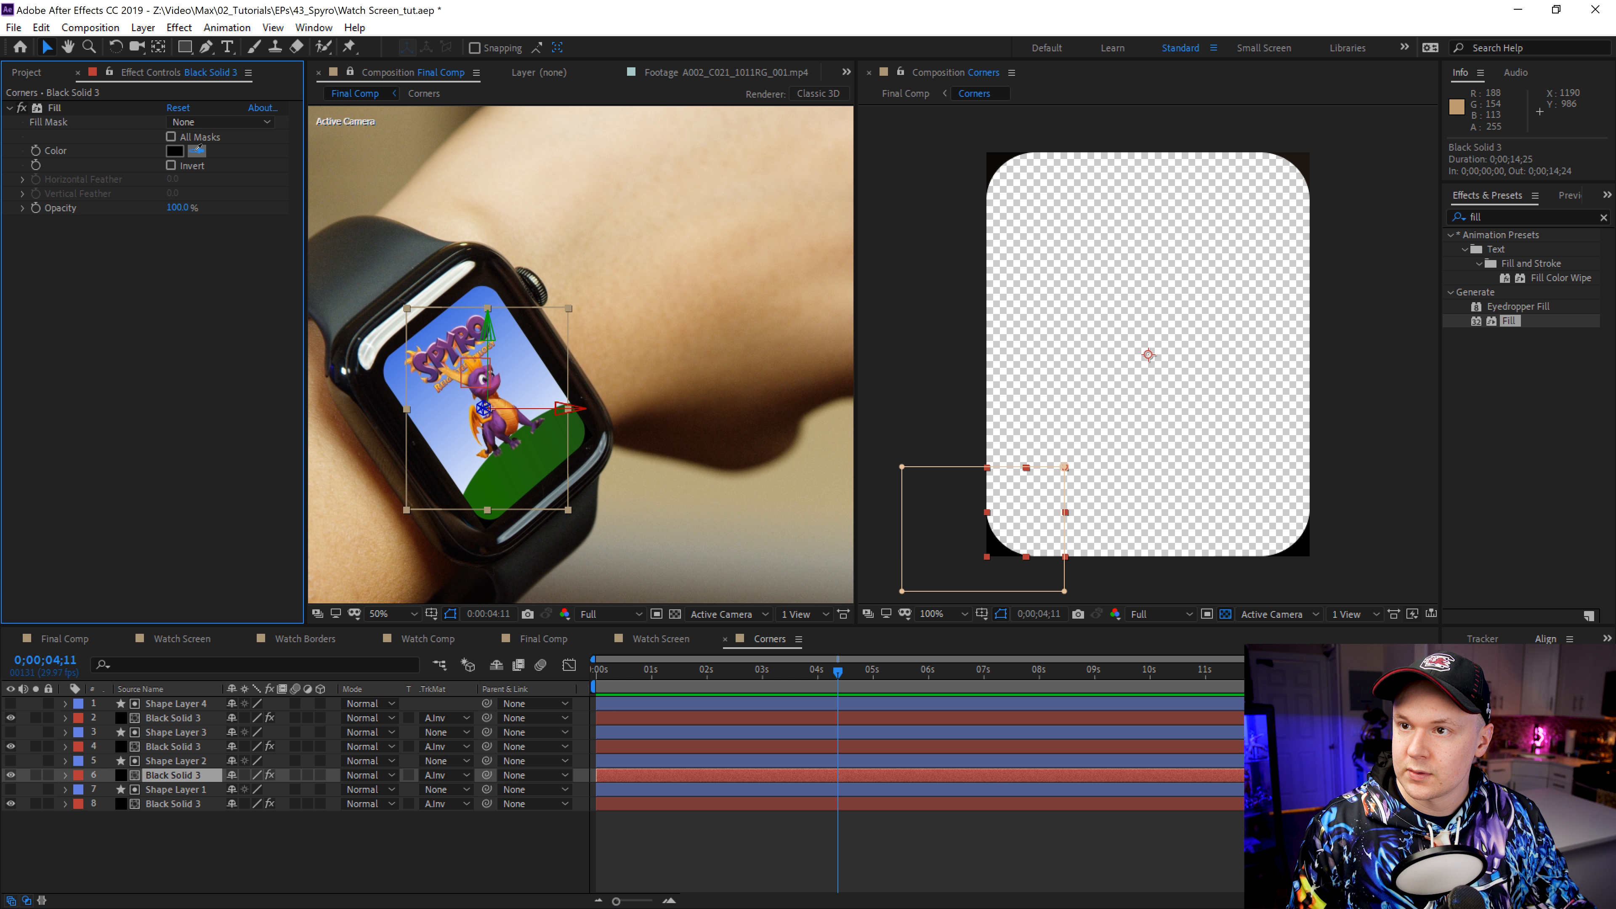
pyautogui.click(480, 526)
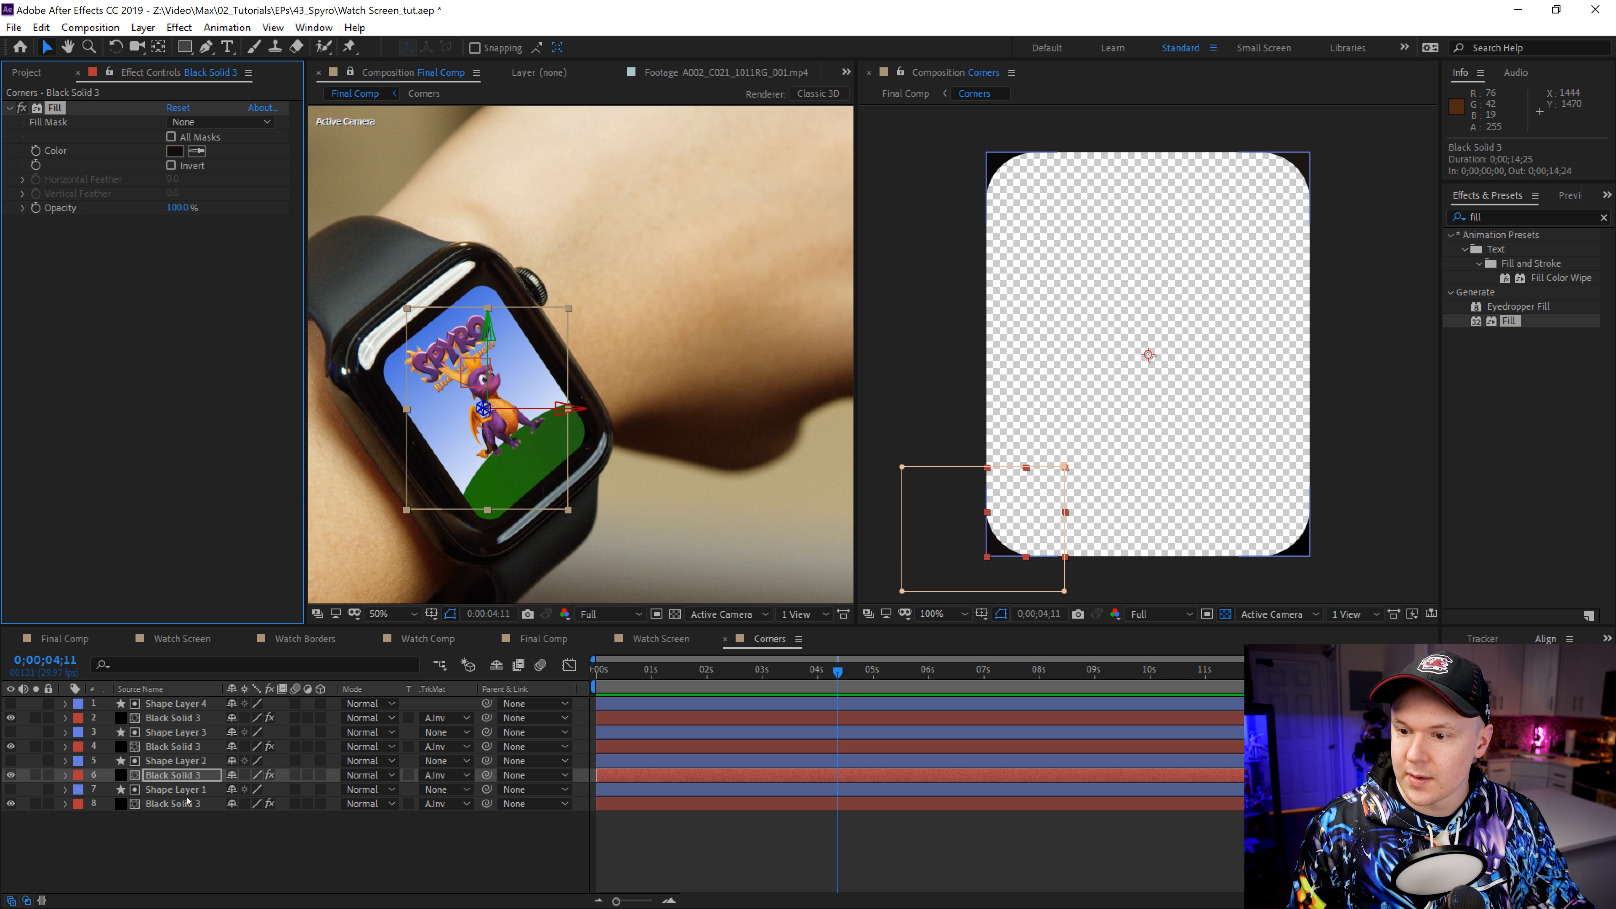
pyautogui.click(171, 803)
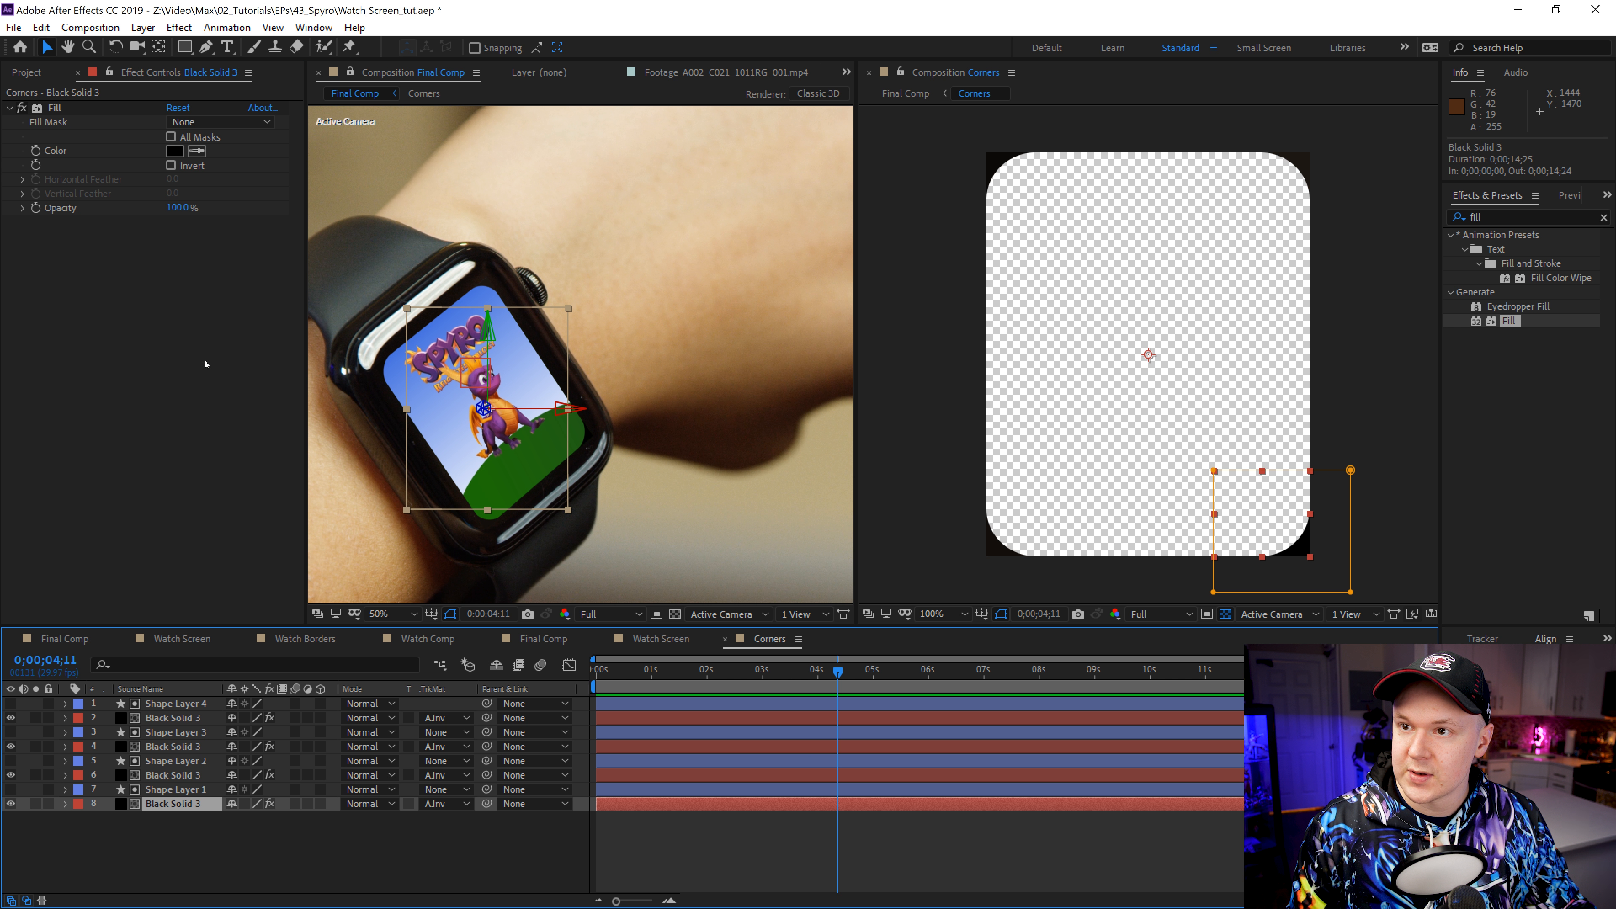
pyautogui.click(198, 150)
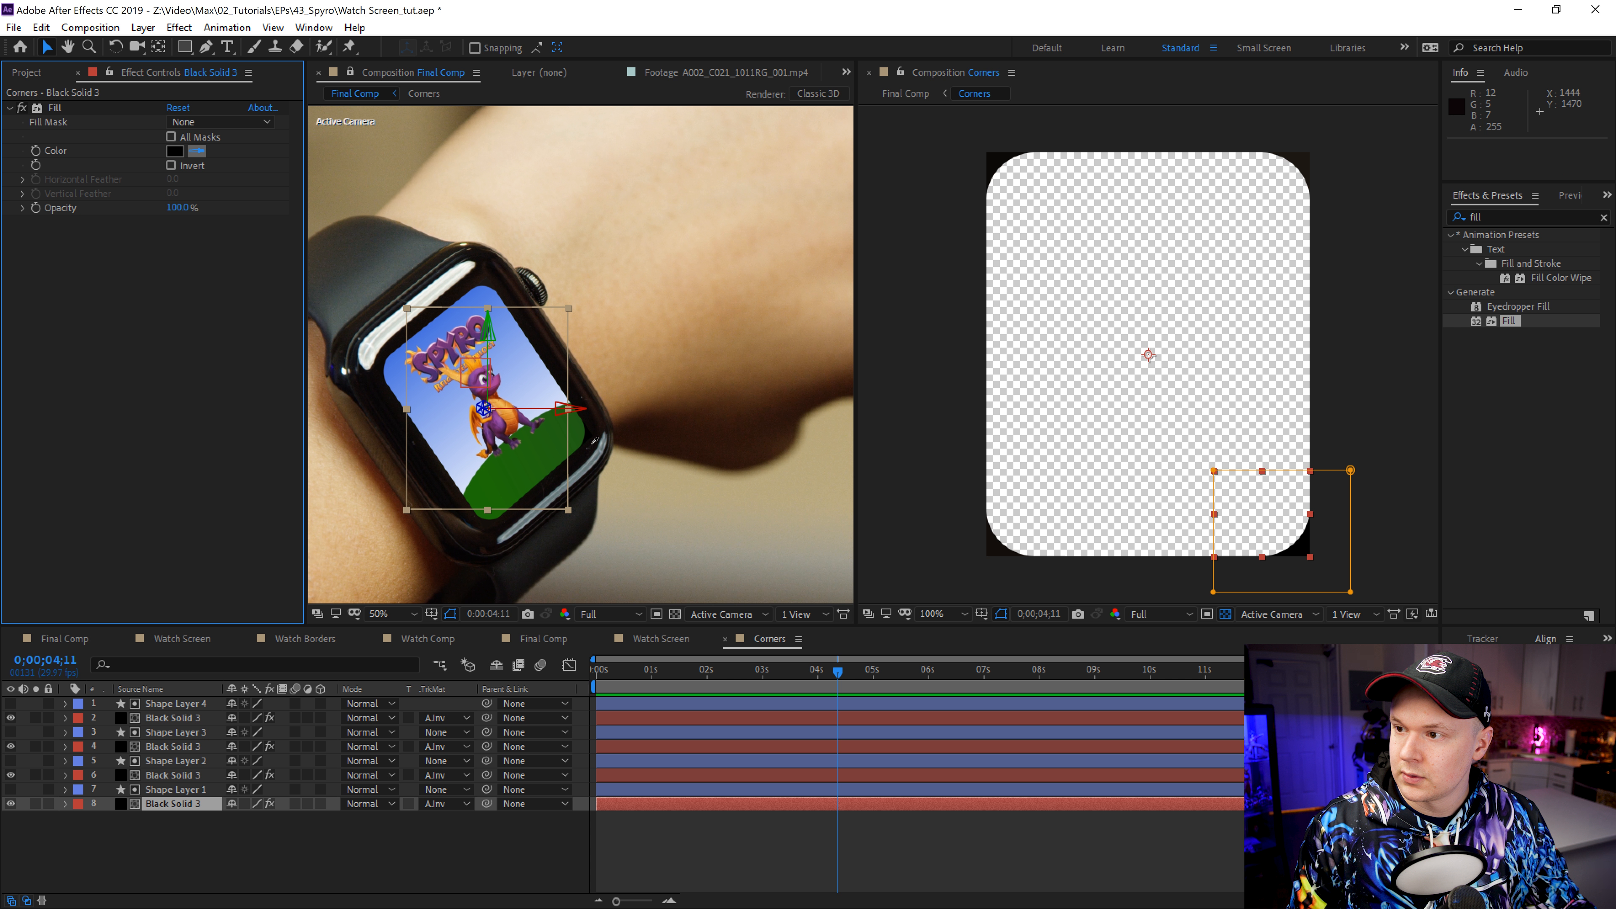
pyautogui.click(593, 445)
pyautogui.click(197, 150)
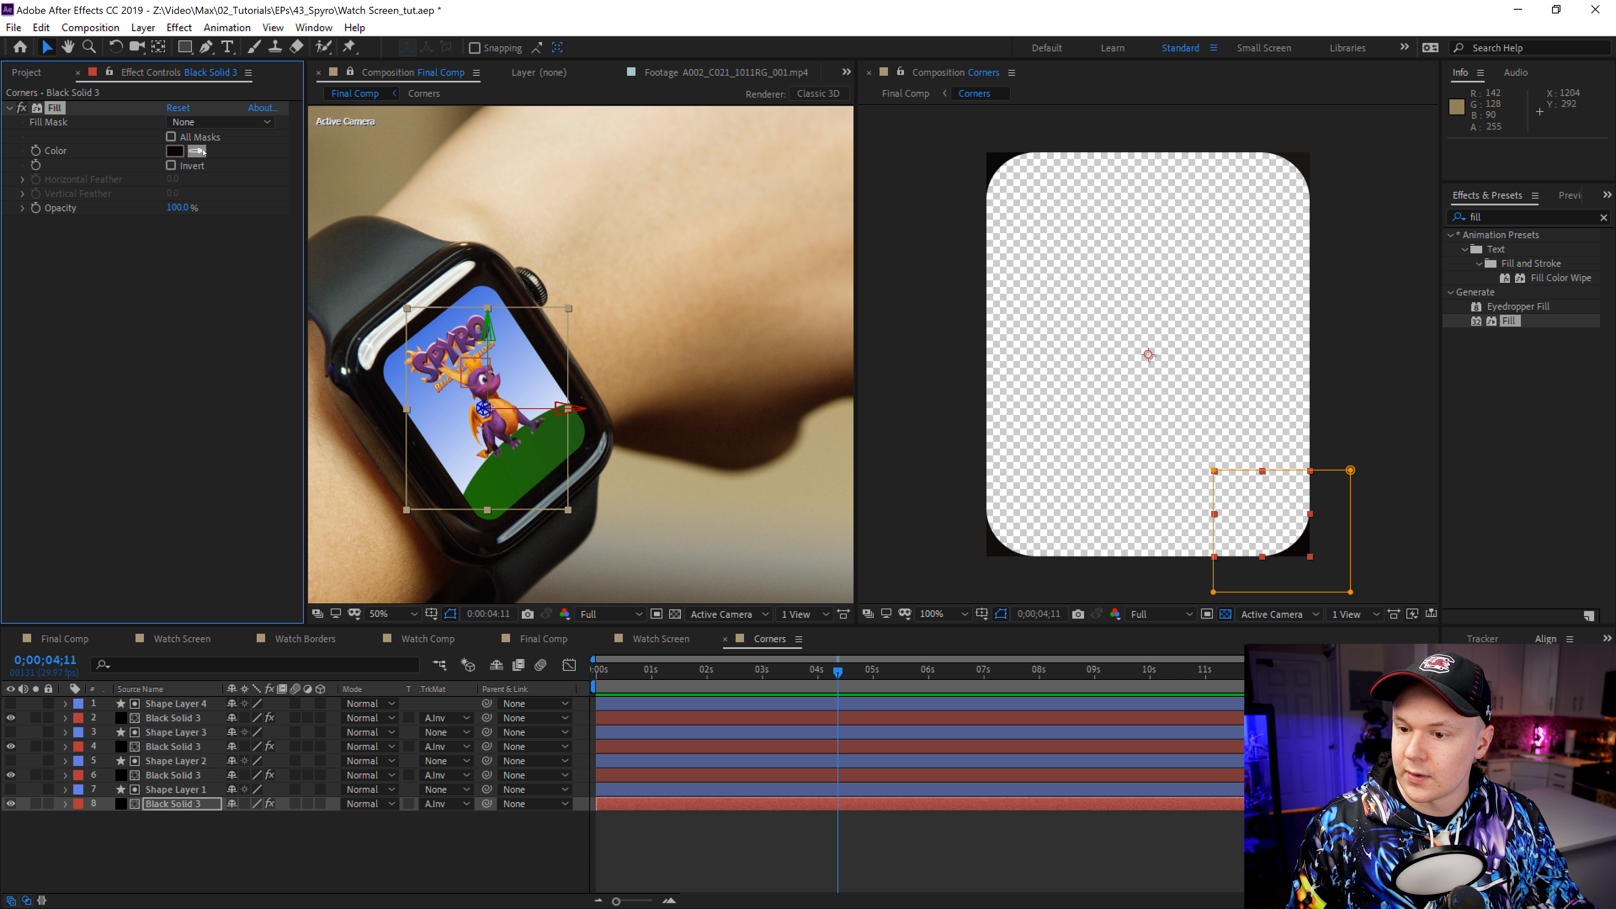
pyautogui.click(593, 421)
pyautogui.click(261, 796)
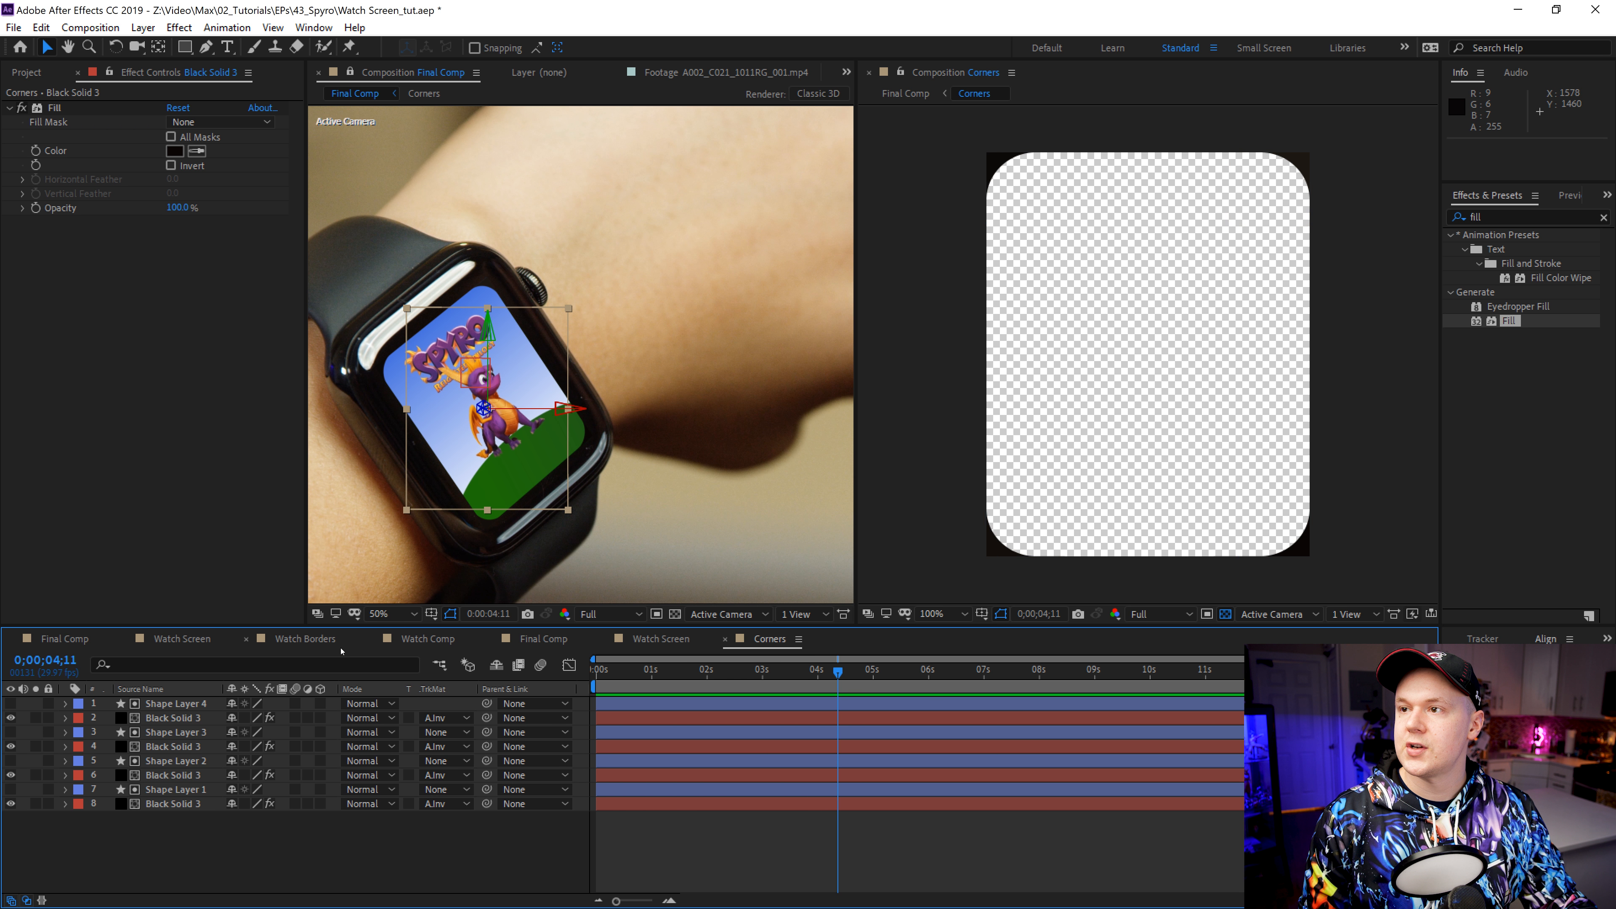
# Step: Merge the two composition viewers back into a single one and return to Final Comp
pyautogui.click(350, 72)
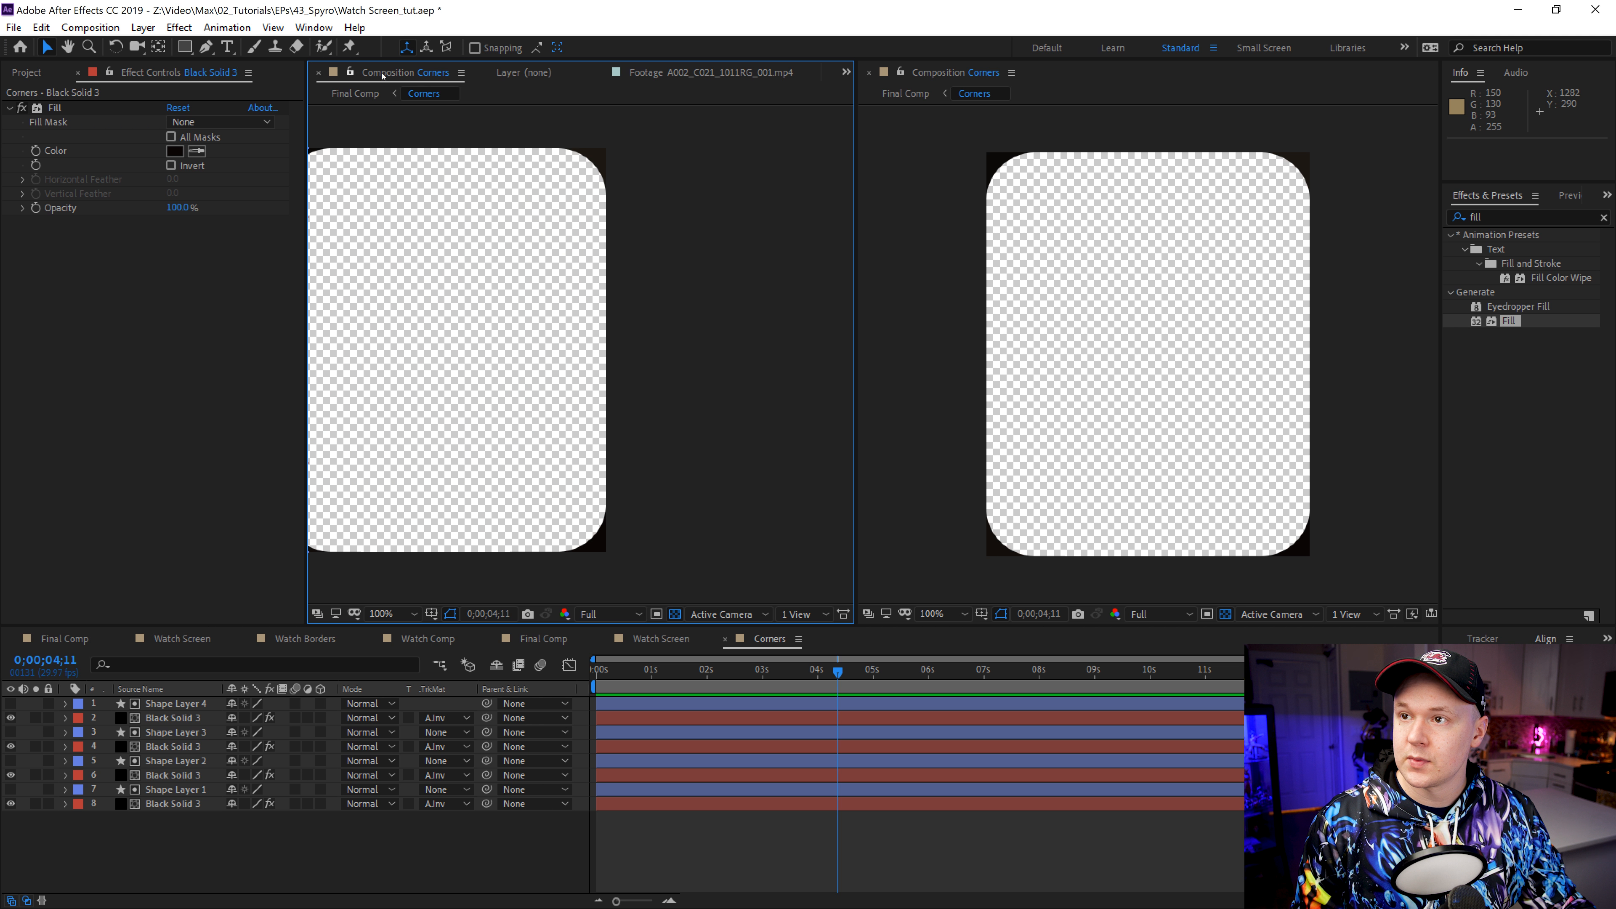
pyautogui.click(318, 74)
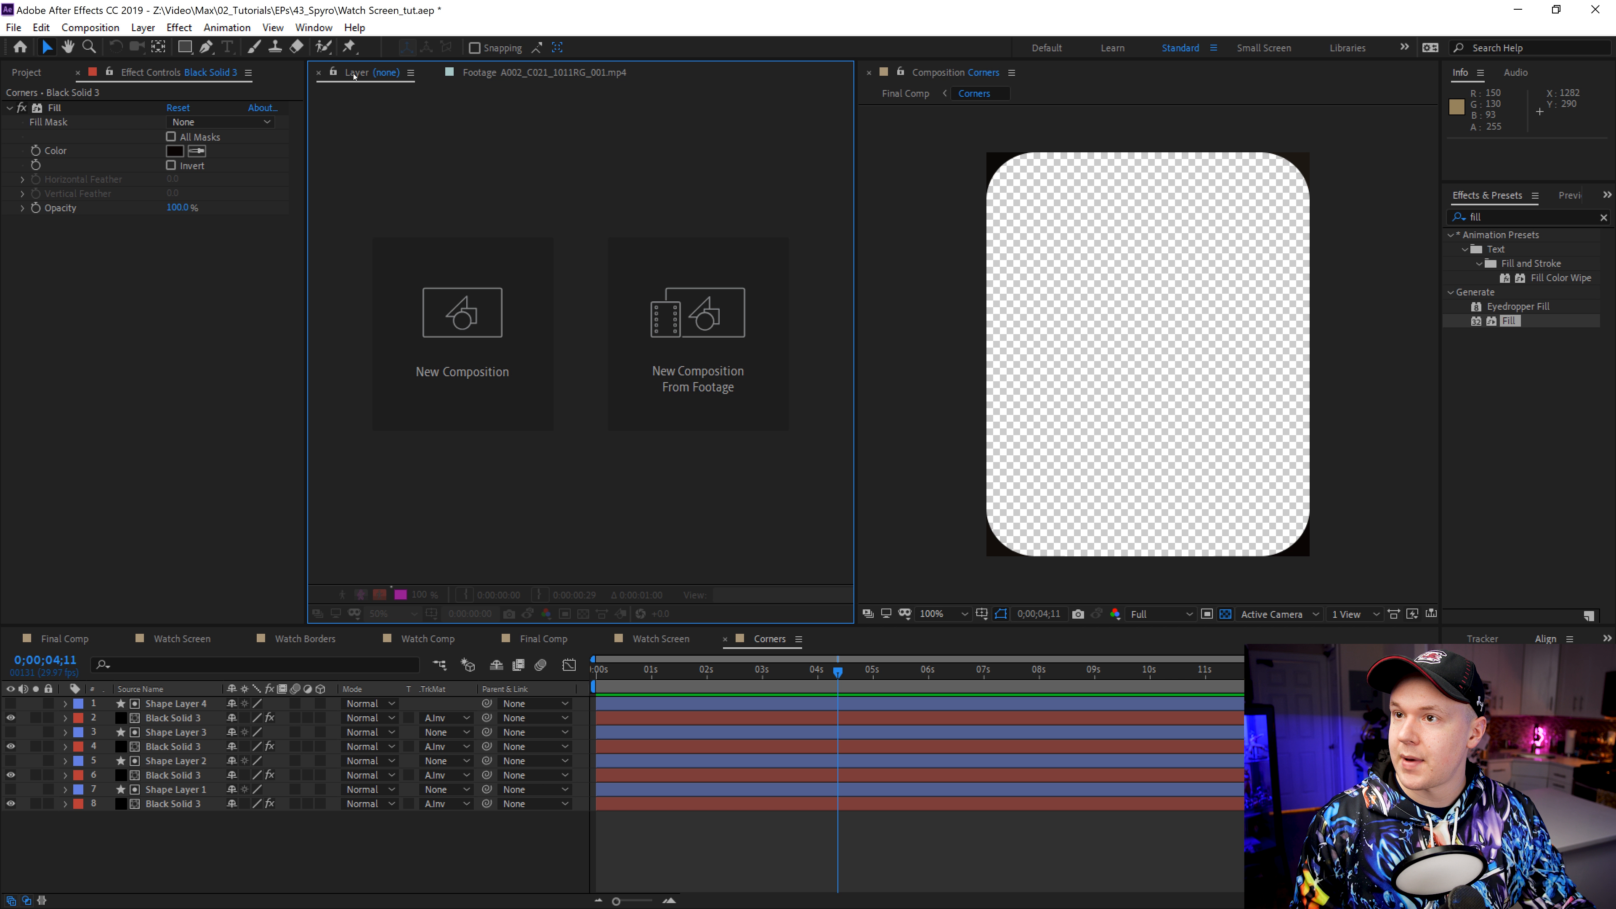
pyautogui.moveTo(972, 72); pyautogui.dragTo(654, 226)
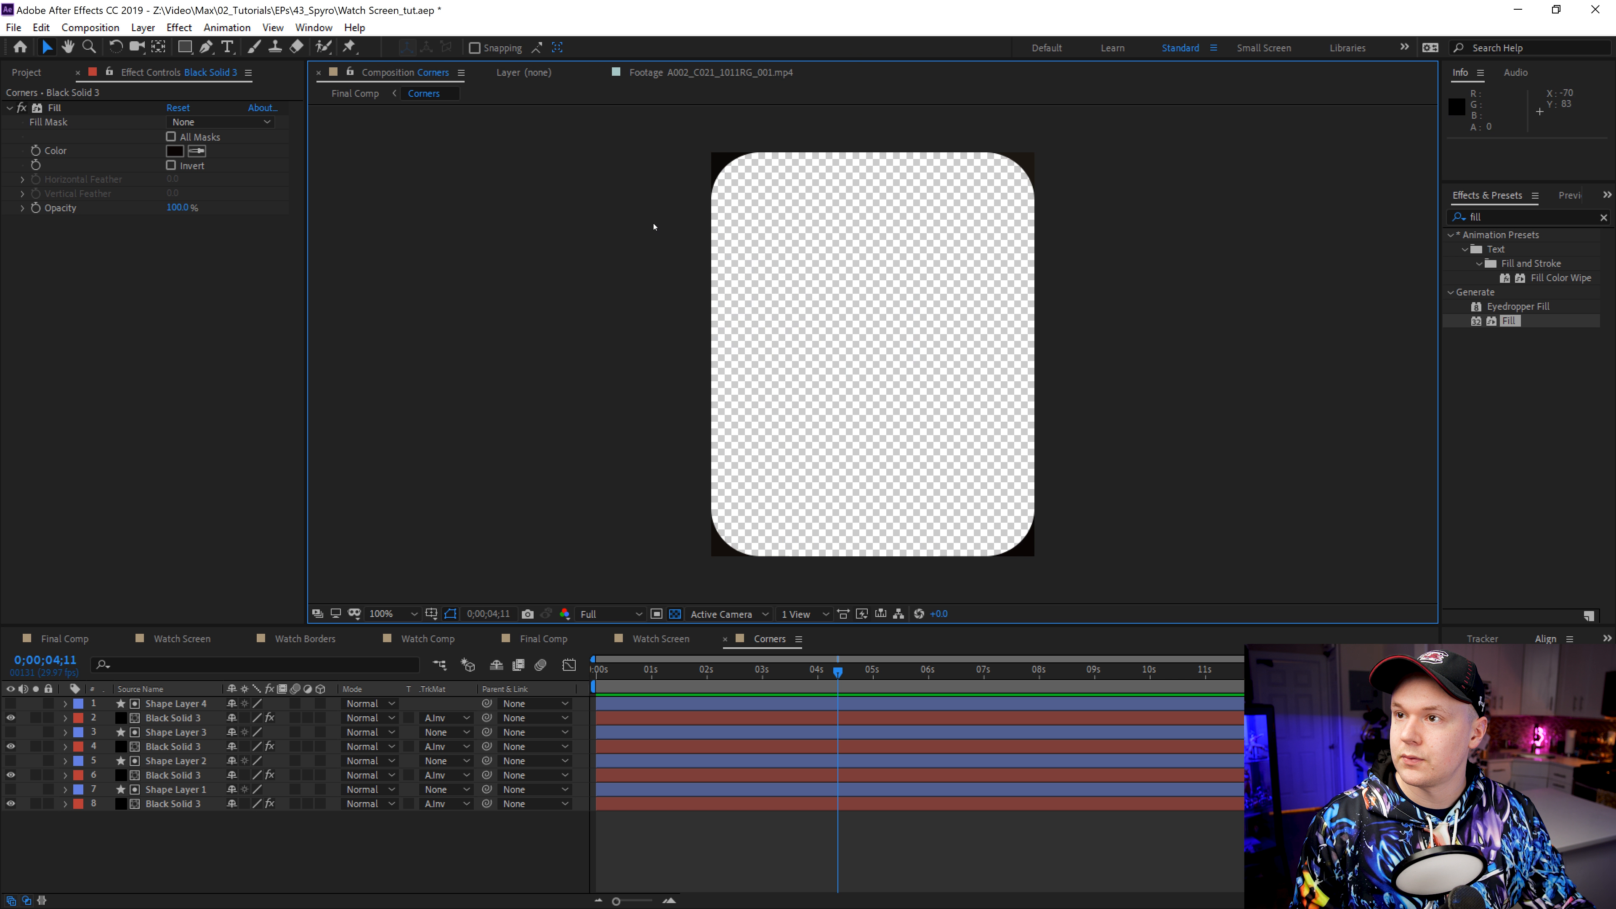
pyautogui.click(355, 93)
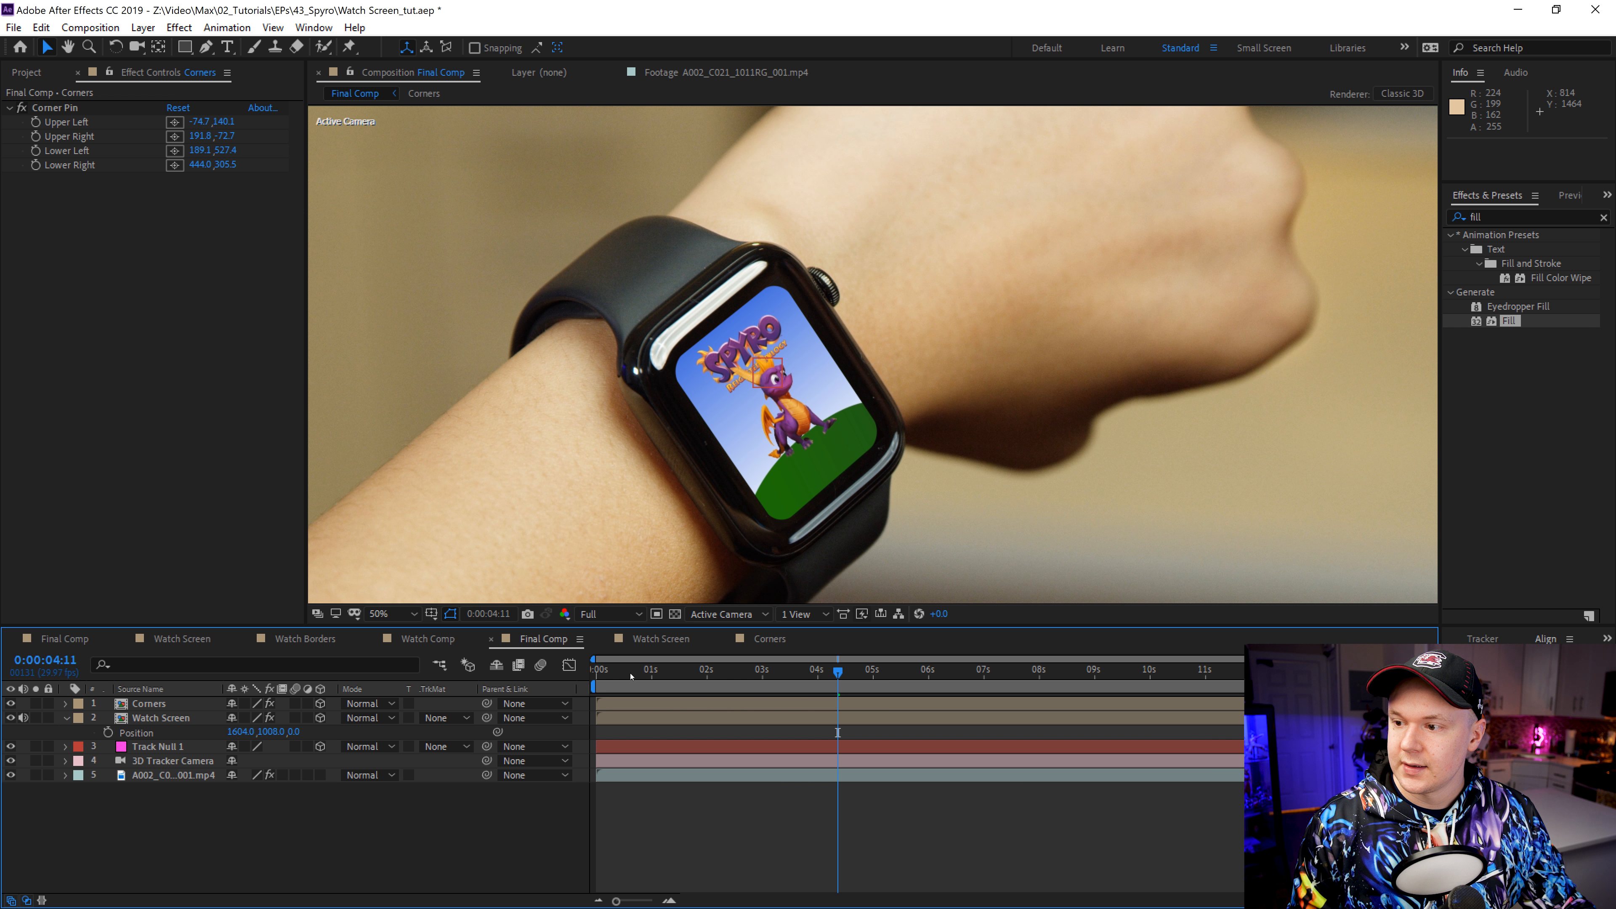
# Step: Preview Final Comp from its first frame with the view fitted up to 100%
pyautogui.press('Home')
pyautogui.click(393, 614)
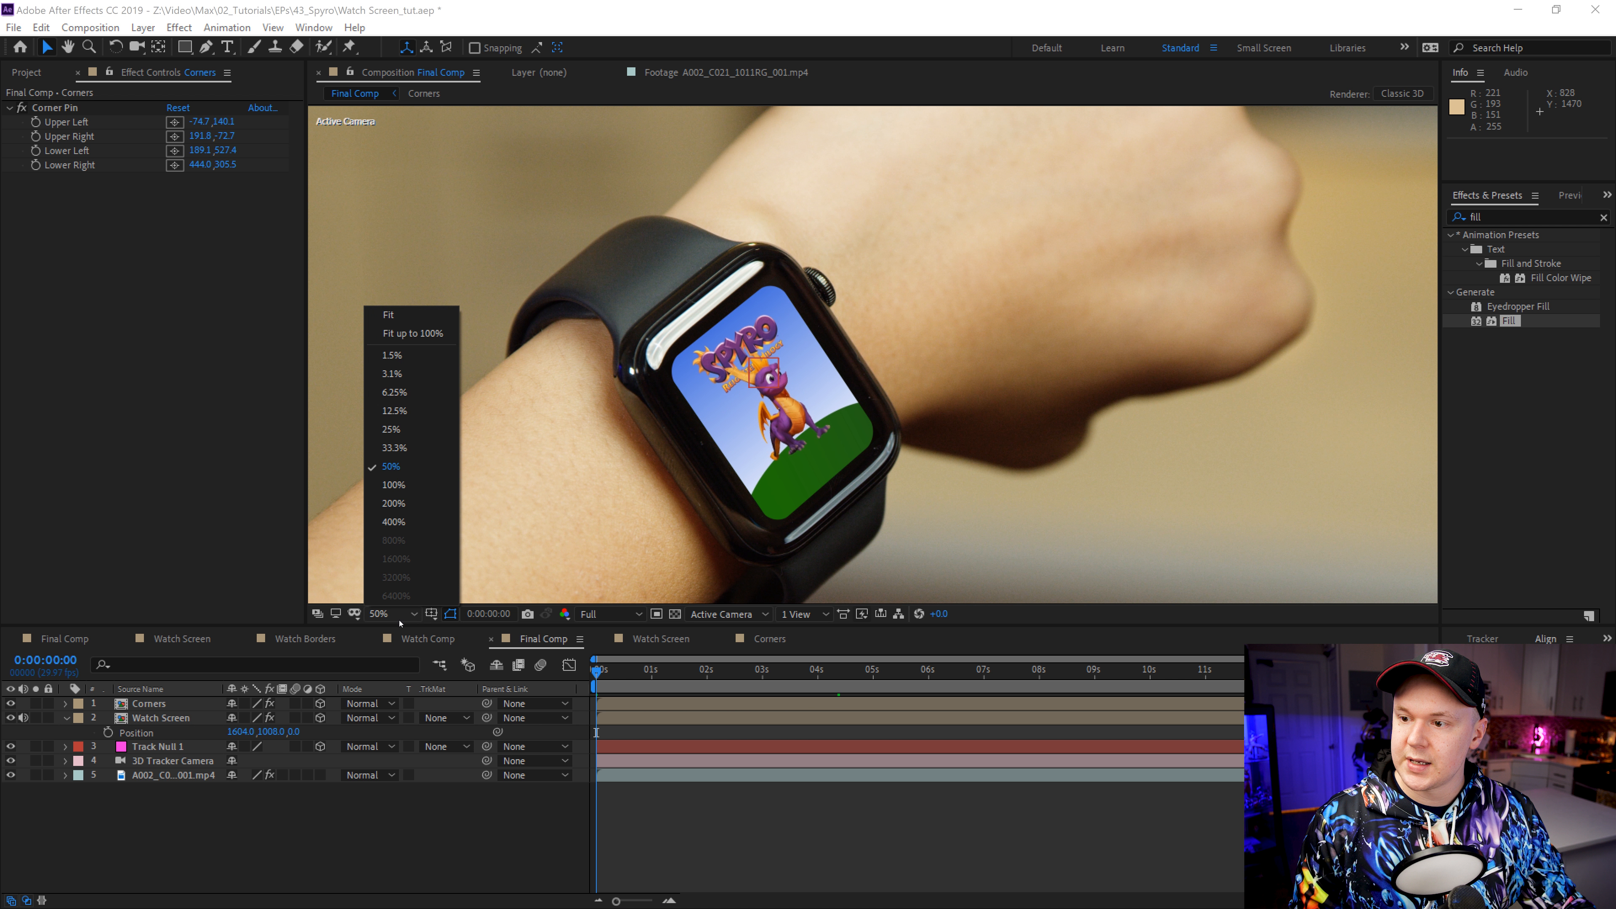
pyautogui.click(412, 333)
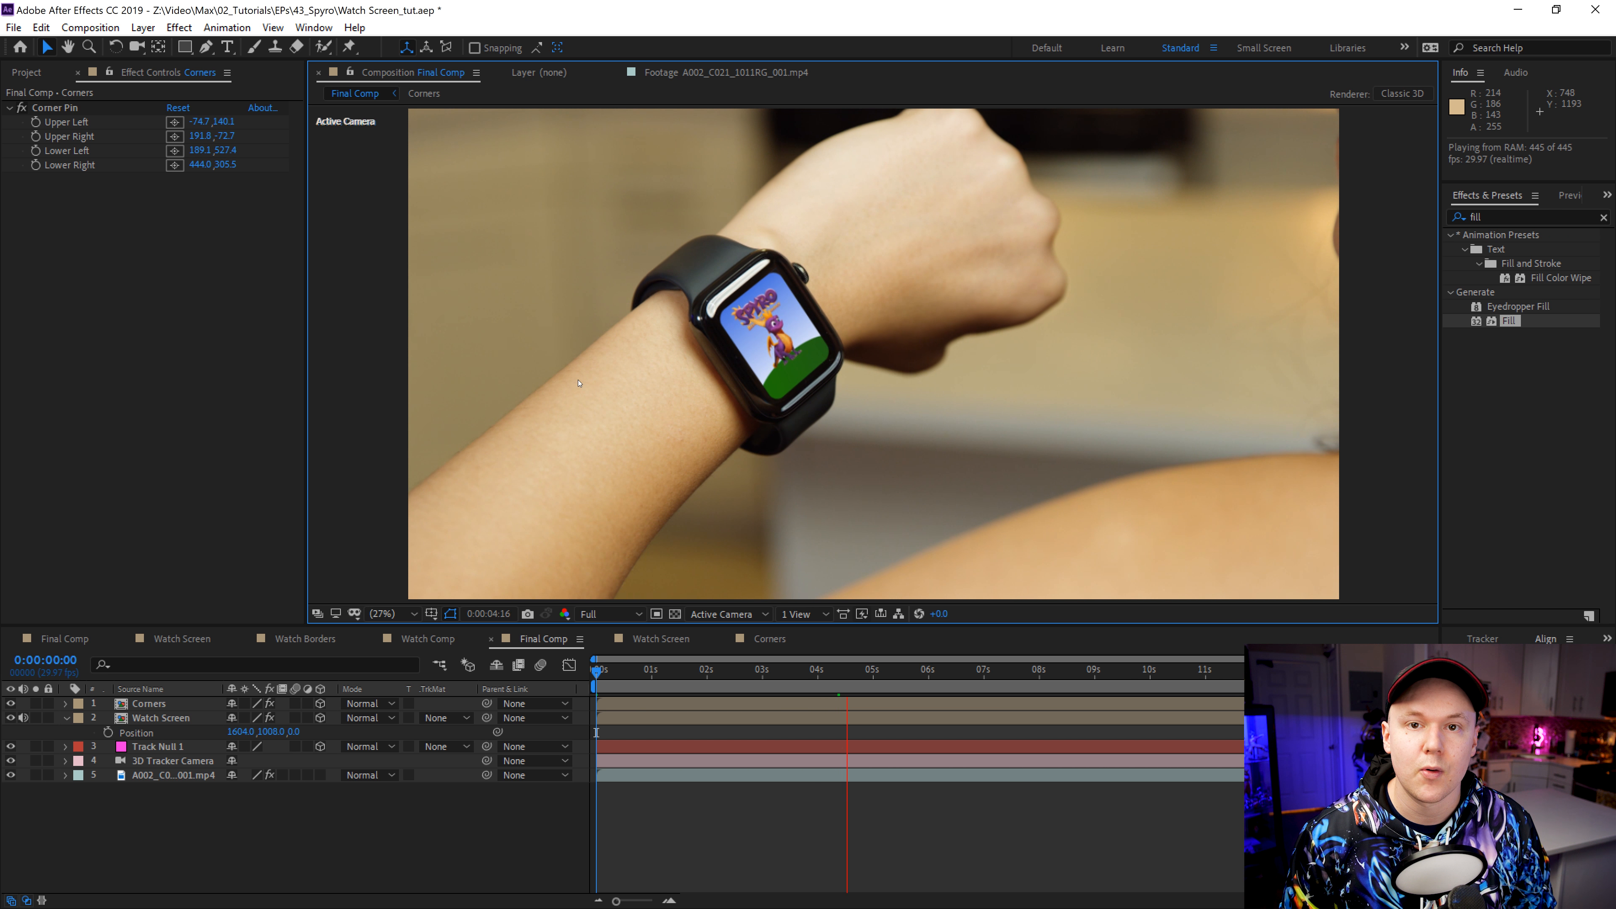
pyautogui.press('space')
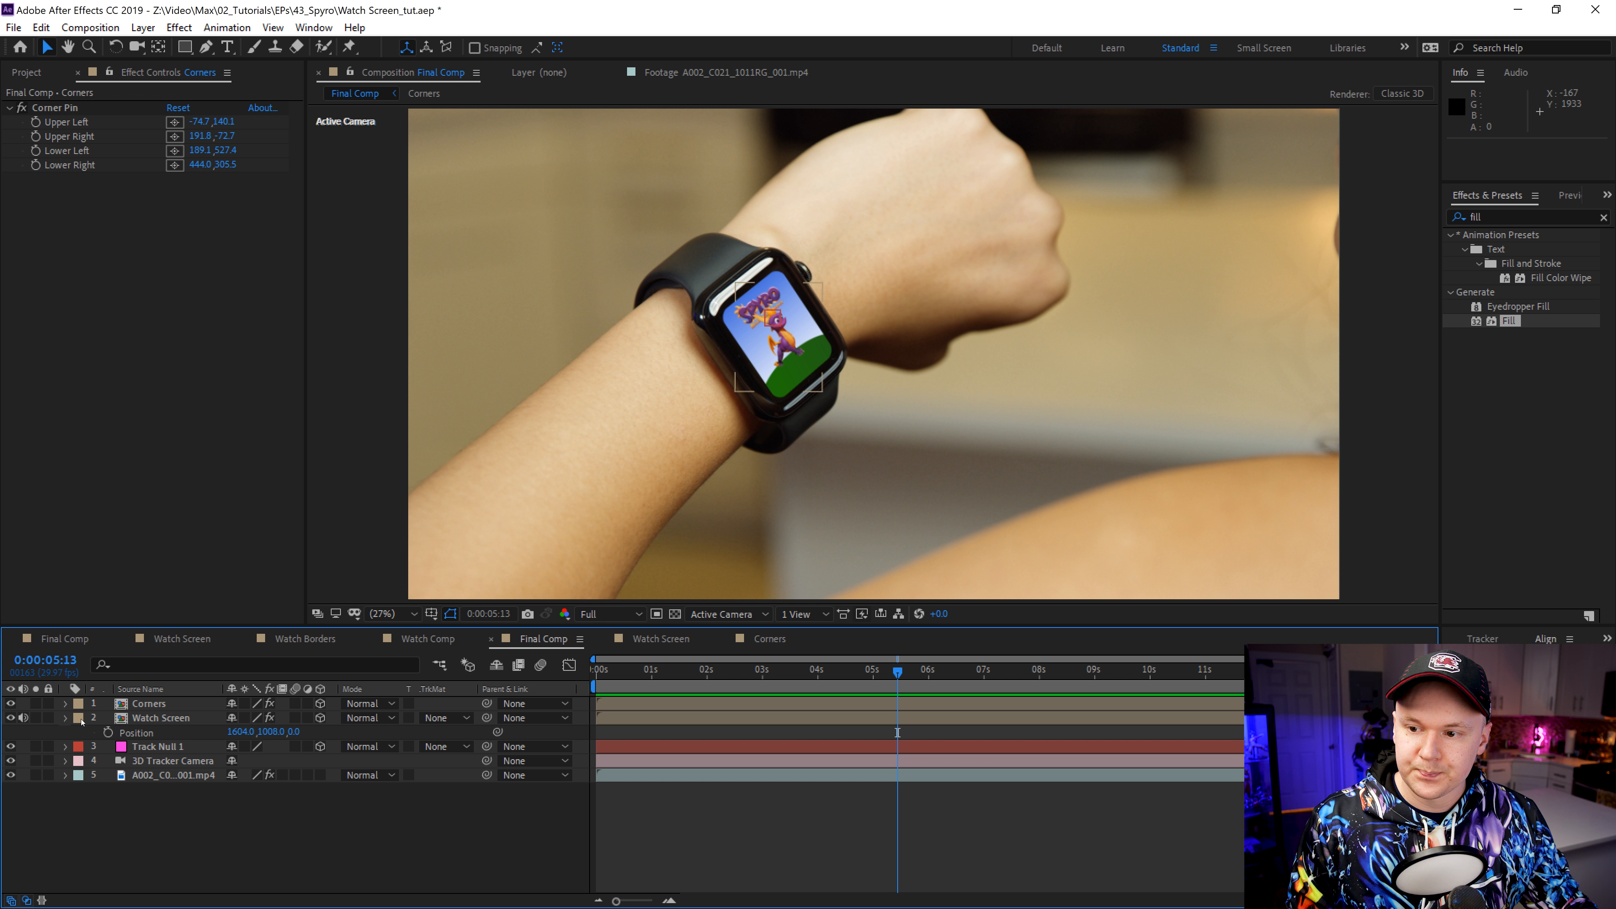
# Step: Open the Watch Screen composition, go to 0;00;02;04 and add an adjustment layer above Animation_1.mp4
pyautogui.click(66, 718)
pyautogui.doubleClick(156, 717)
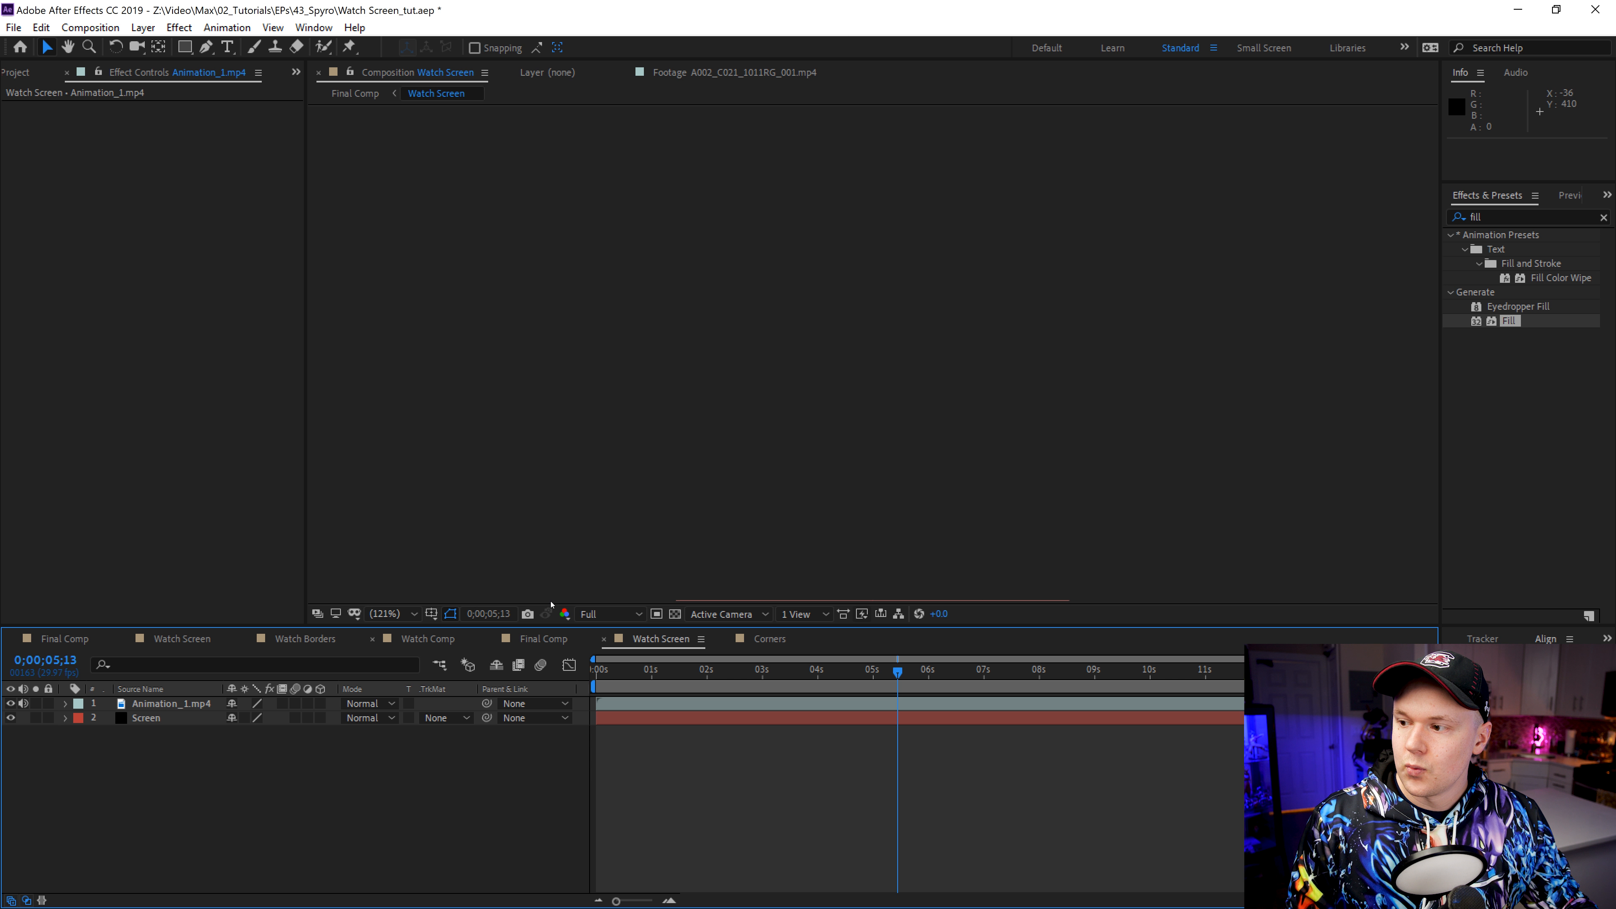
pyautogui.moveTo(897, 671); pyautogui.dragTo(714, 670)
pyautogui.rightClick(214, 803)
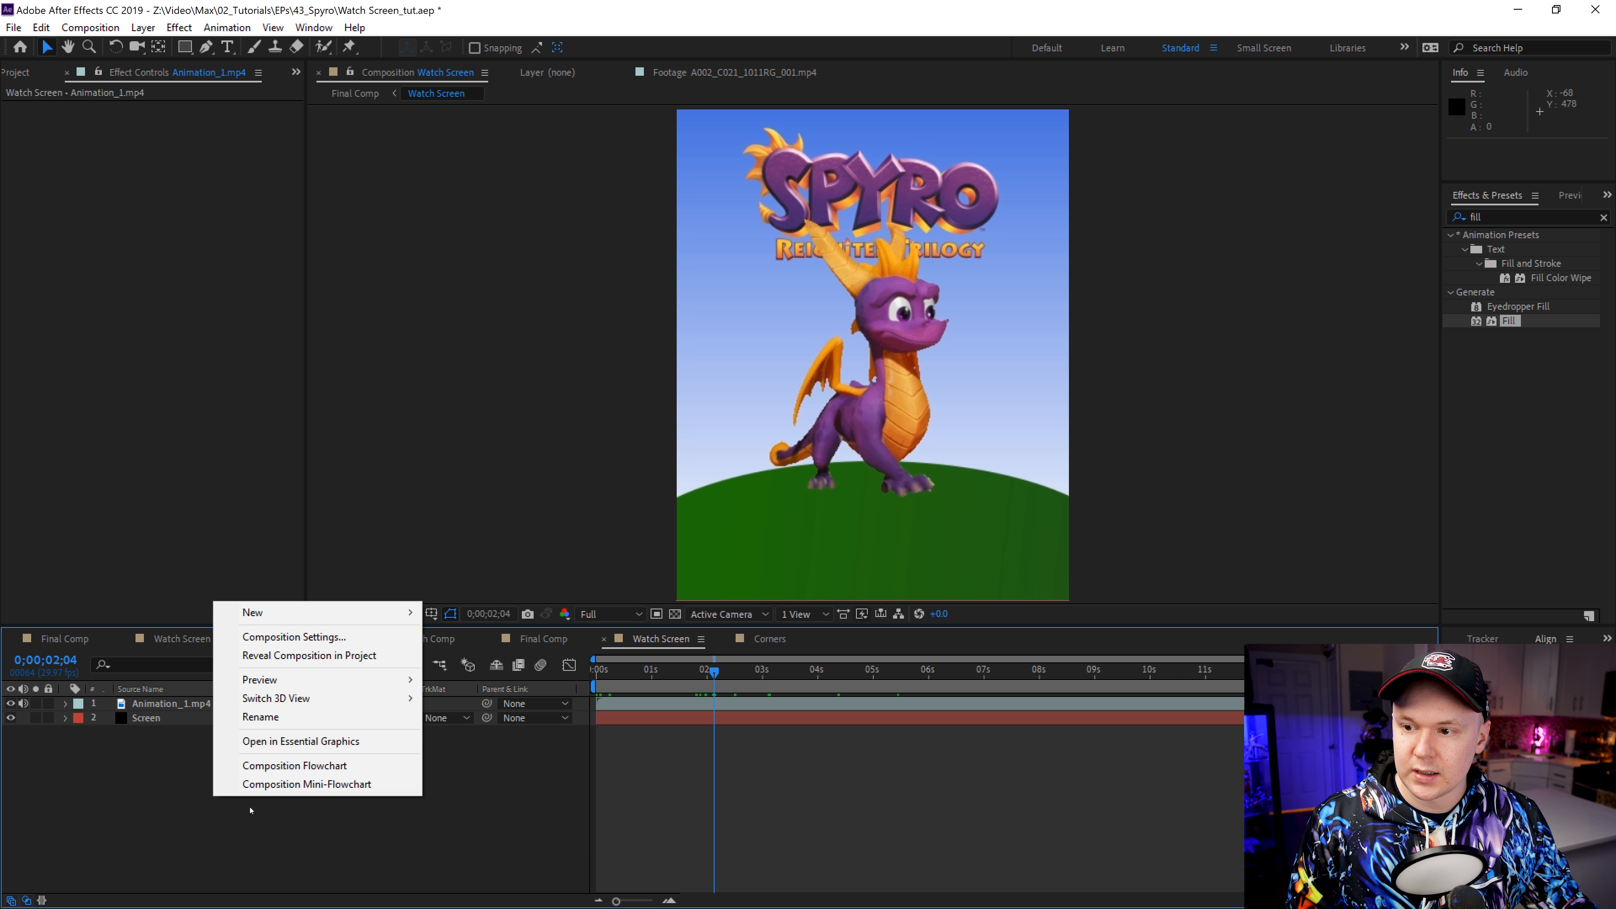
pyautogui.moveTo(286, 613)
pyautogui.click(486, 749)
# Step: Find the Venetian Blinds preset and apply it to the new adjustment layer
pyautogui.moveTo(1489, 217); pyautogui.dragTo(1459, 217)
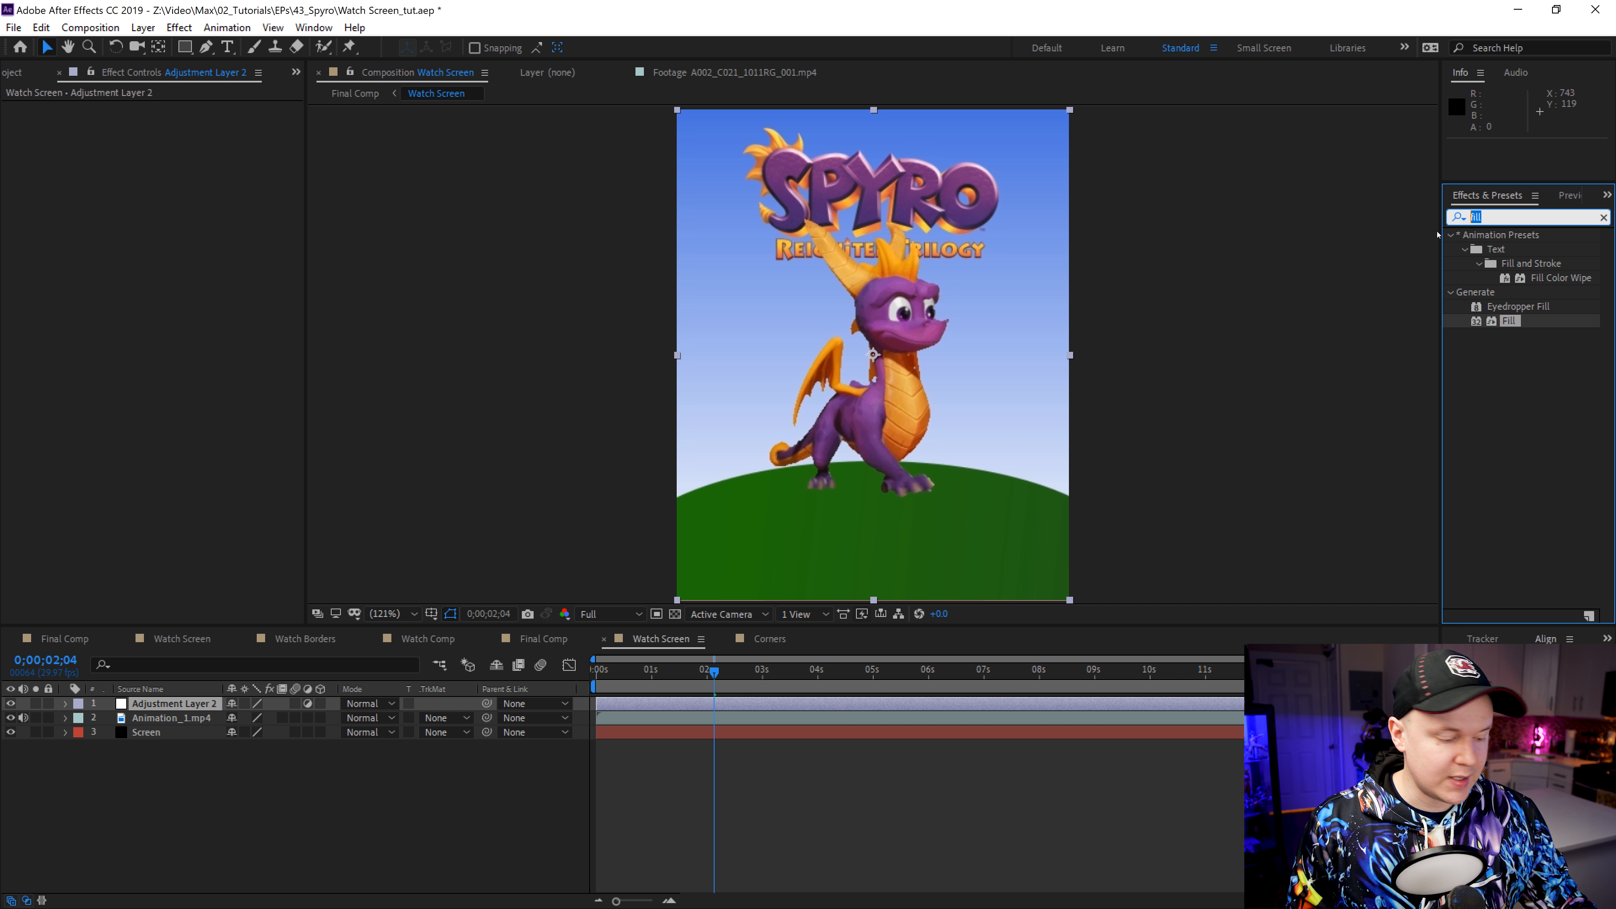
pyautogui.write('ve')
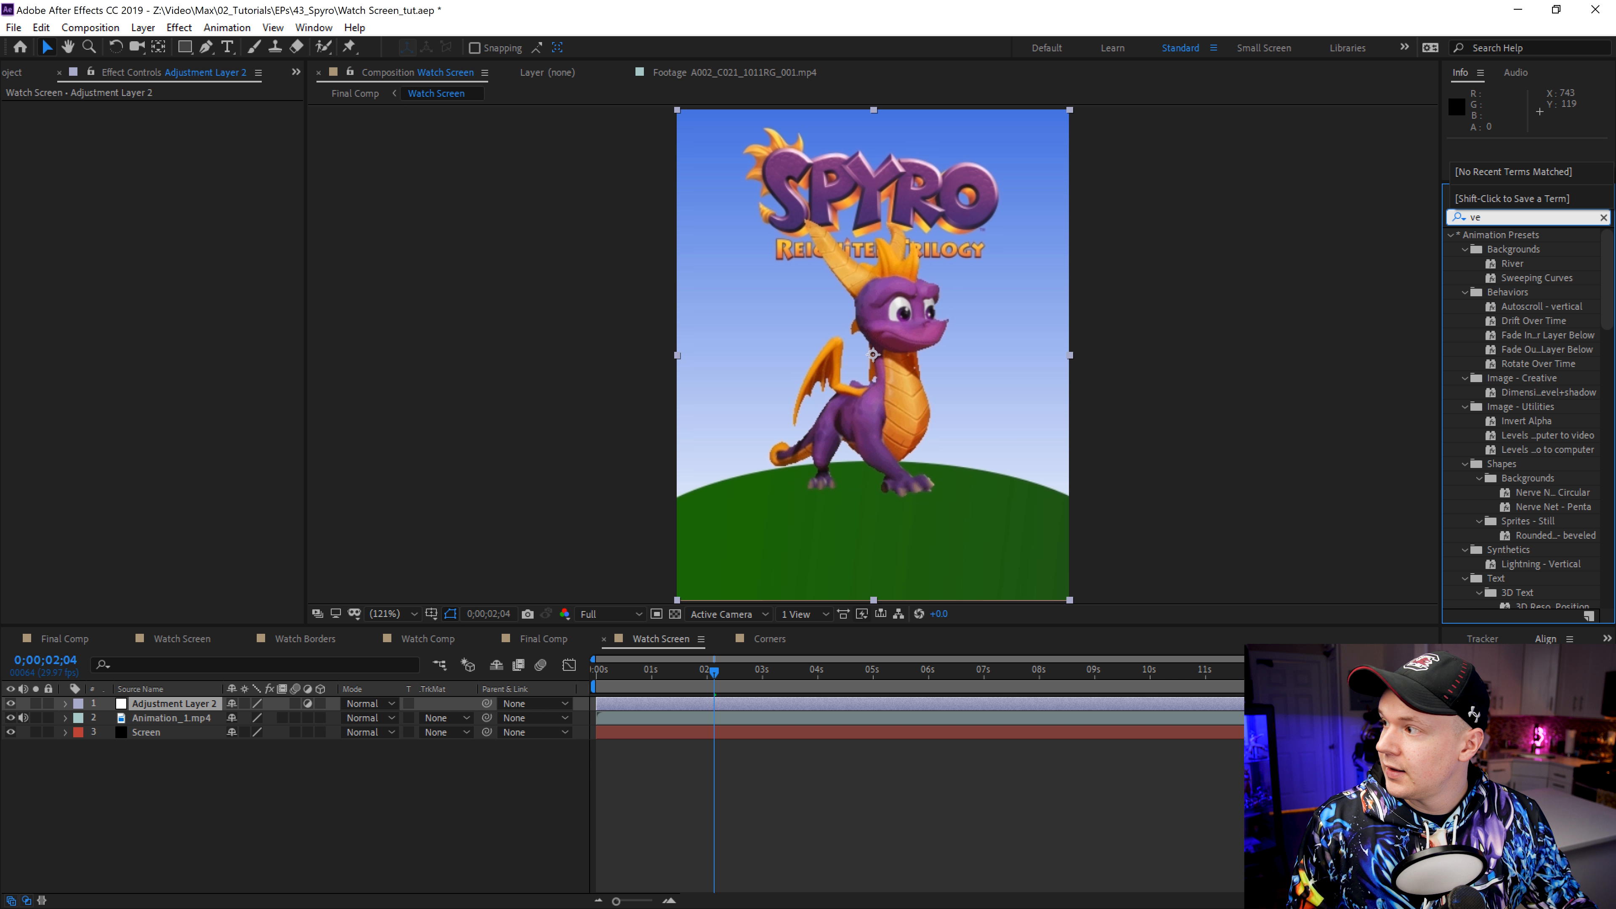
pyautogui.write('n')
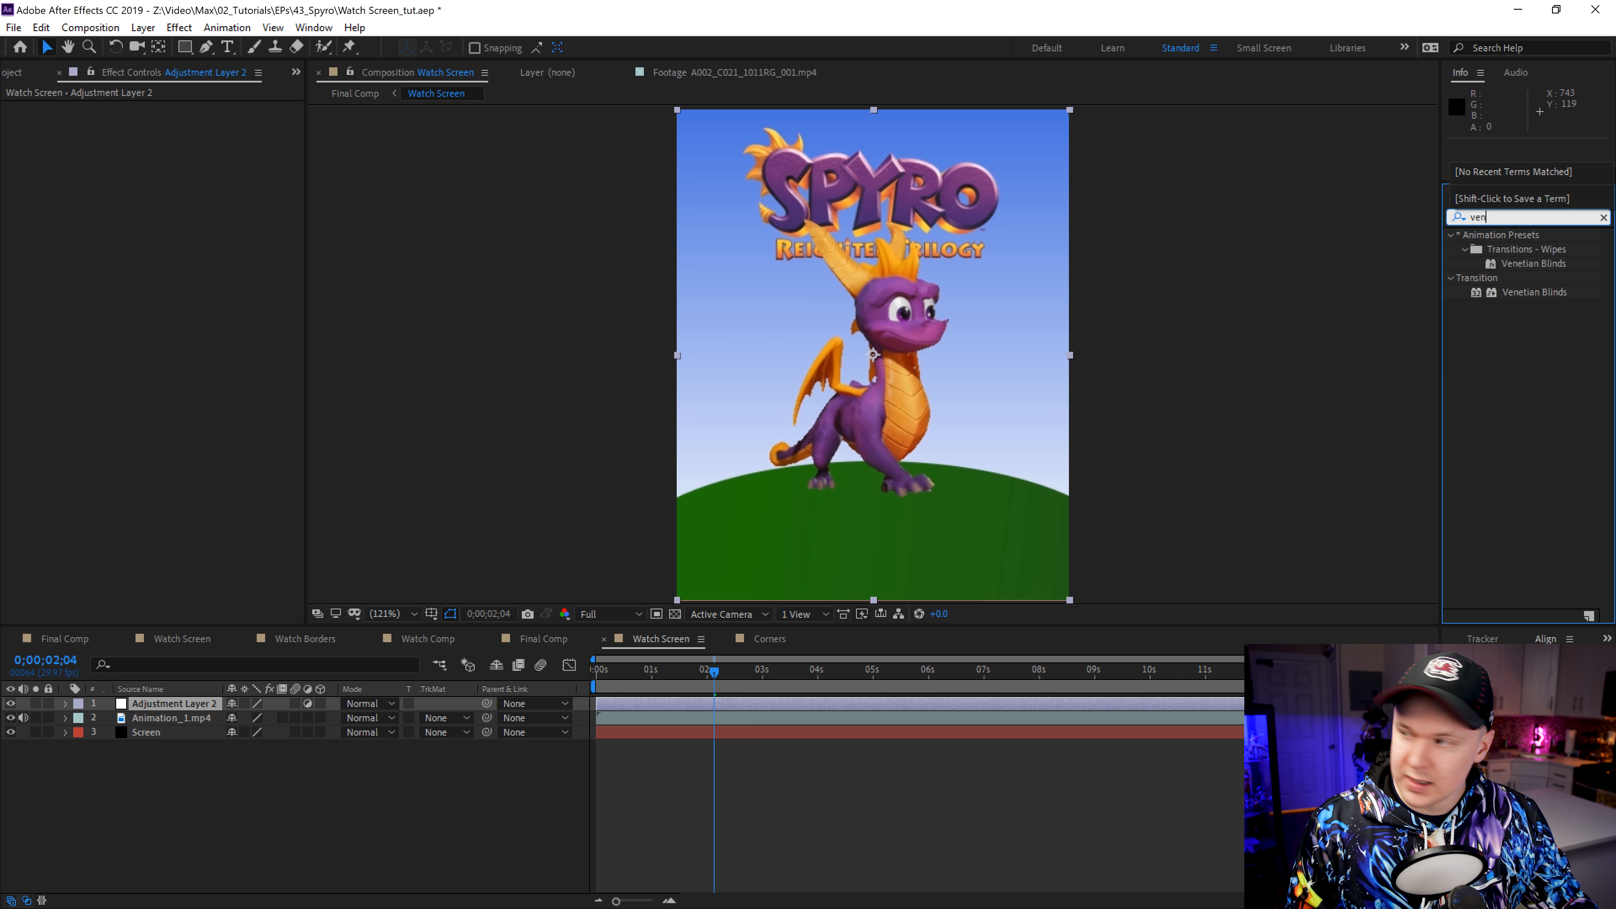
pyautogui.click(1520, 264)
pyautogui.moveTo(1523, 263); pyautogui.dragTo(197, 706)
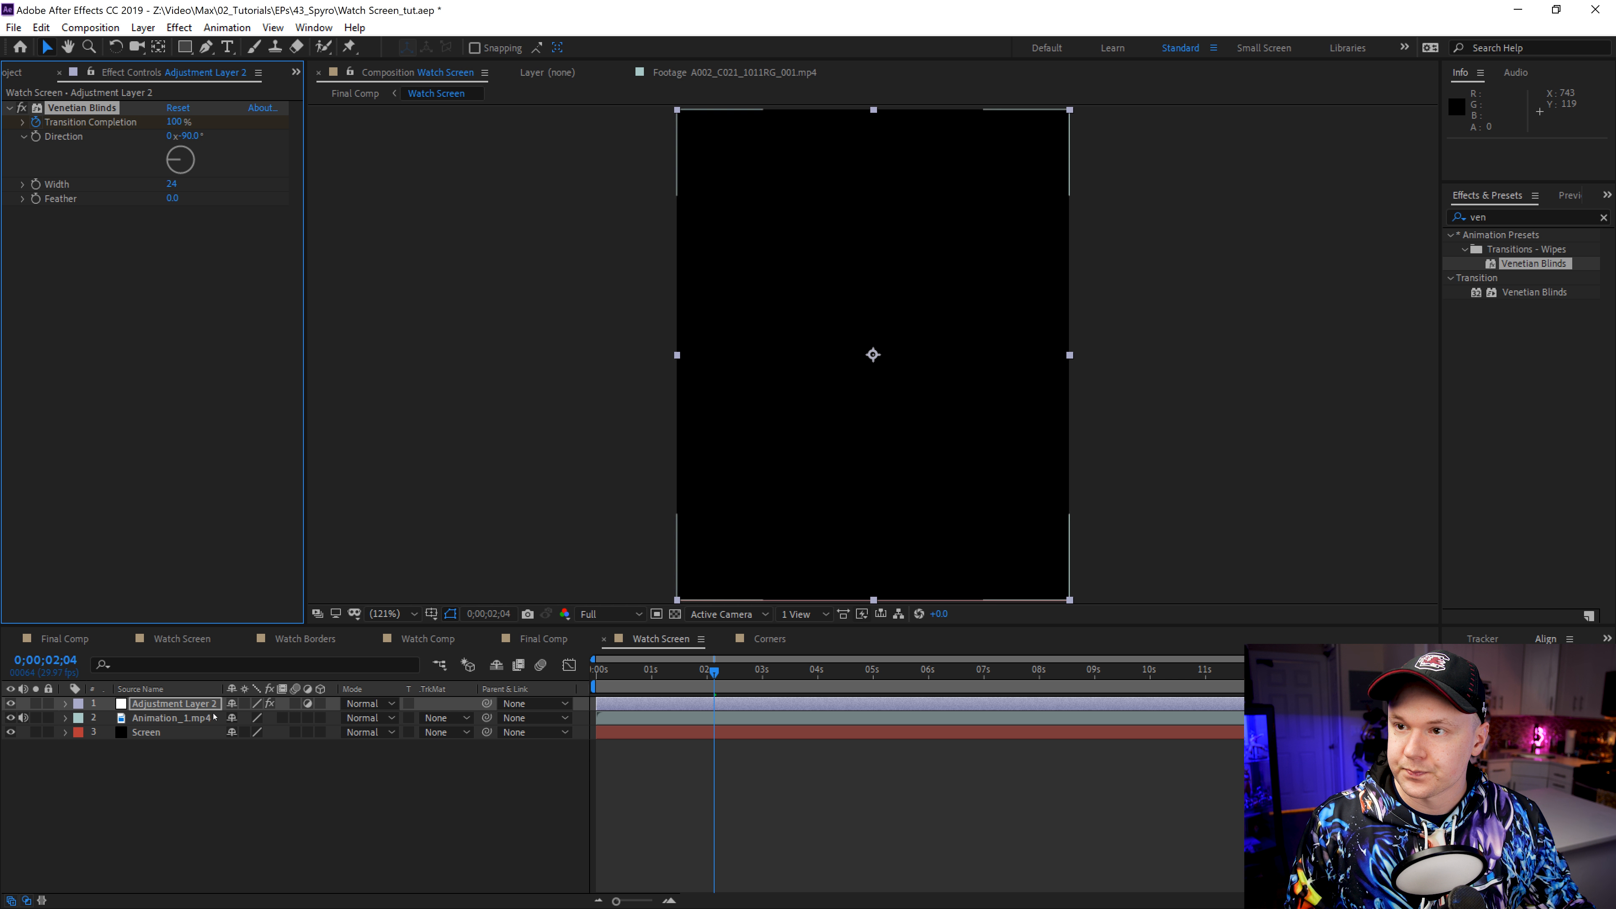
# Step: Set the Venetian Blinds Transition Completion to 2% and Direction to 0°, and narrow the blinds
pyautogui.moveTo(173, 122); pyautogui.dragTo(102, 129)
pyautogui.moveTo(172, 184); pyautogui.dragTo(277, 153)
pyautogui.click(188, 137)
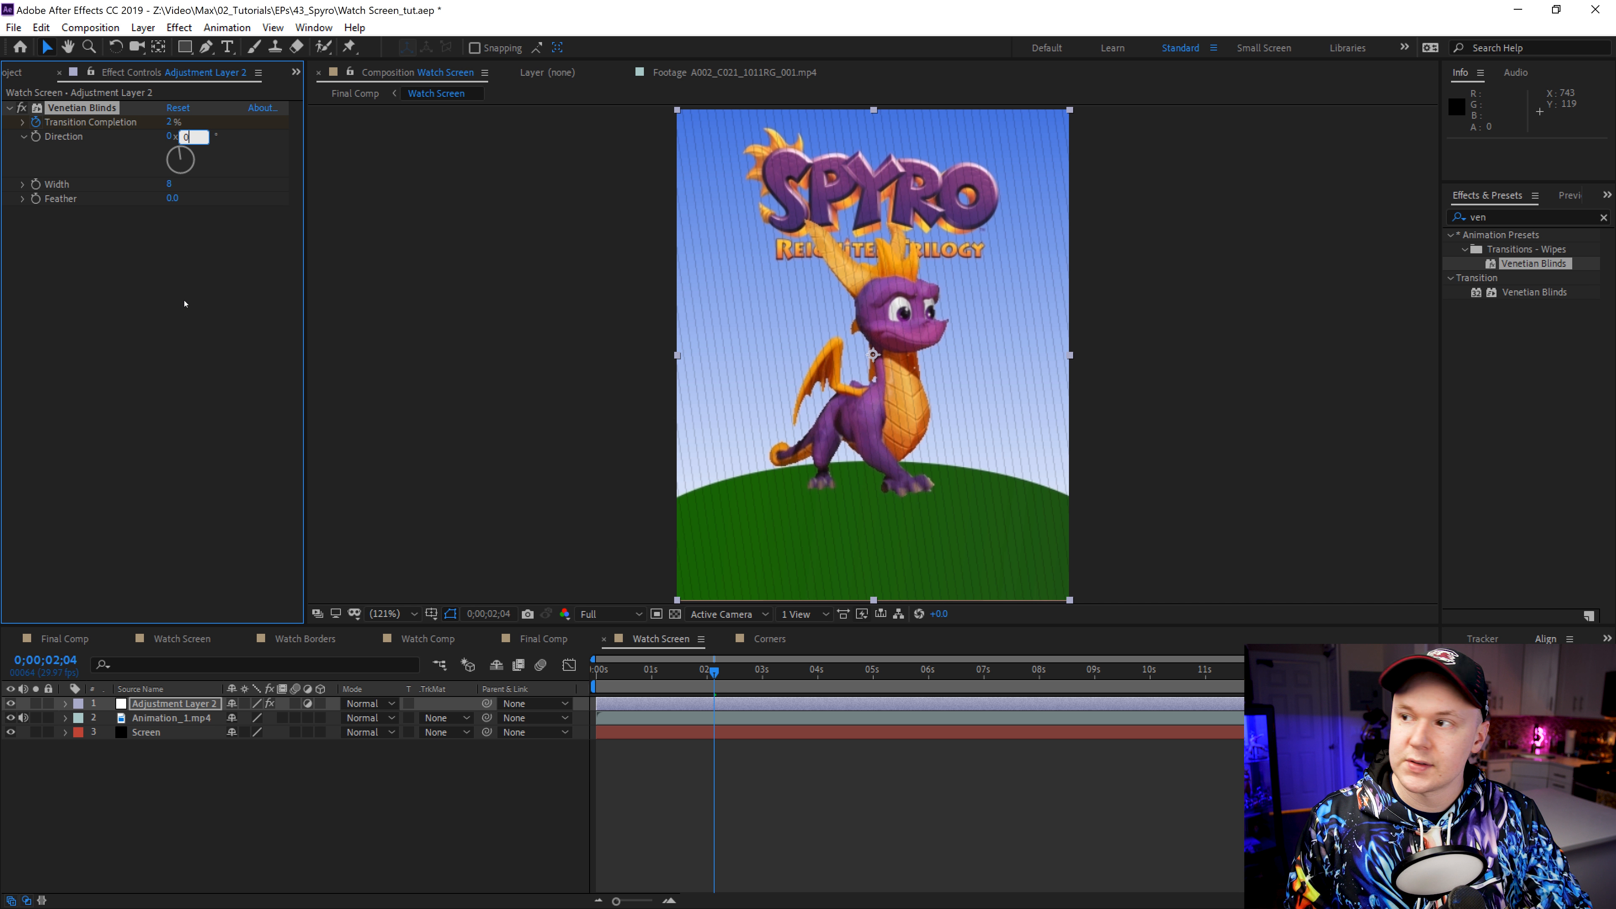
pyautogui.press('Return')
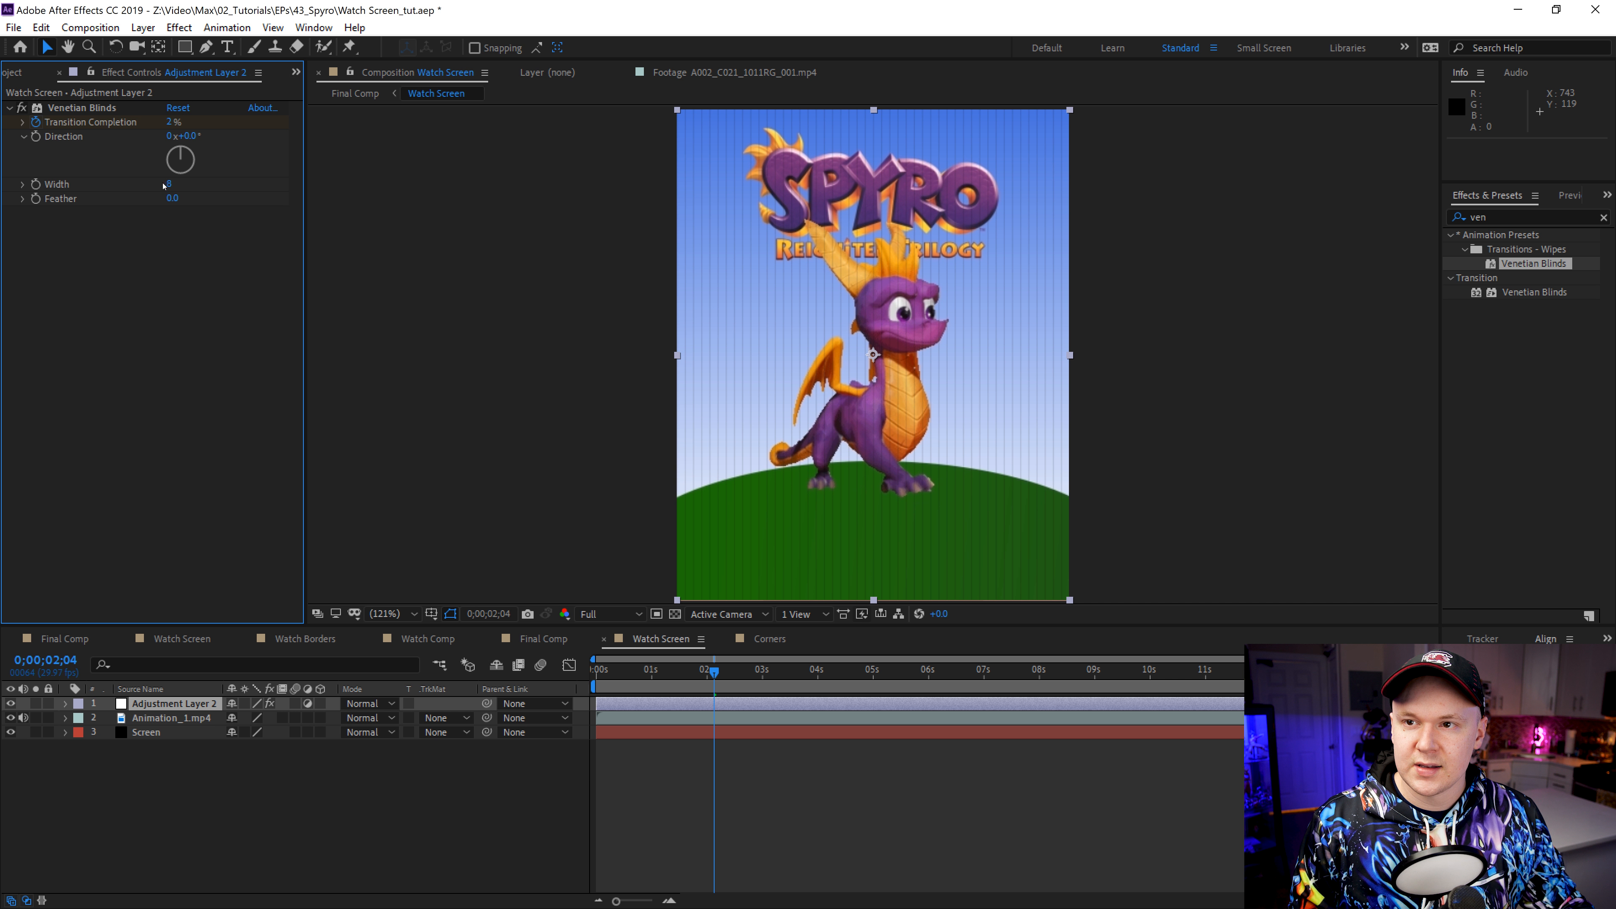
# Step: Set the Venetian Blinds Width to 5 and check the line pattern at lower magnification
pyautogui.moveTo(170, 184); pyautogui.dragTo(166, 184)
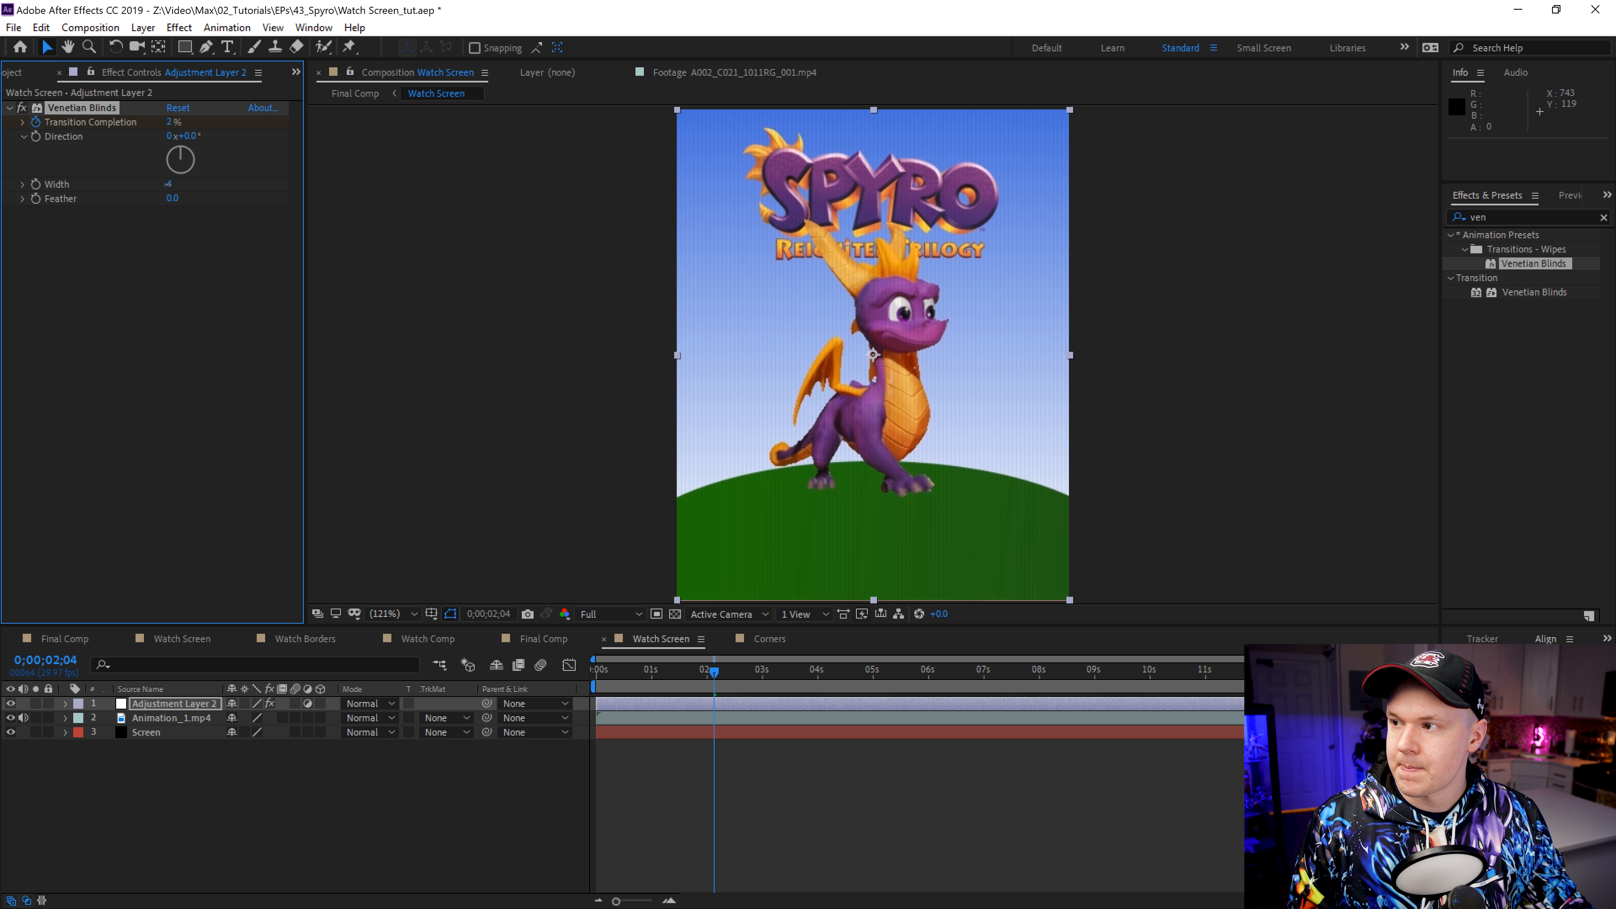
pyautogui.click(212, 798)
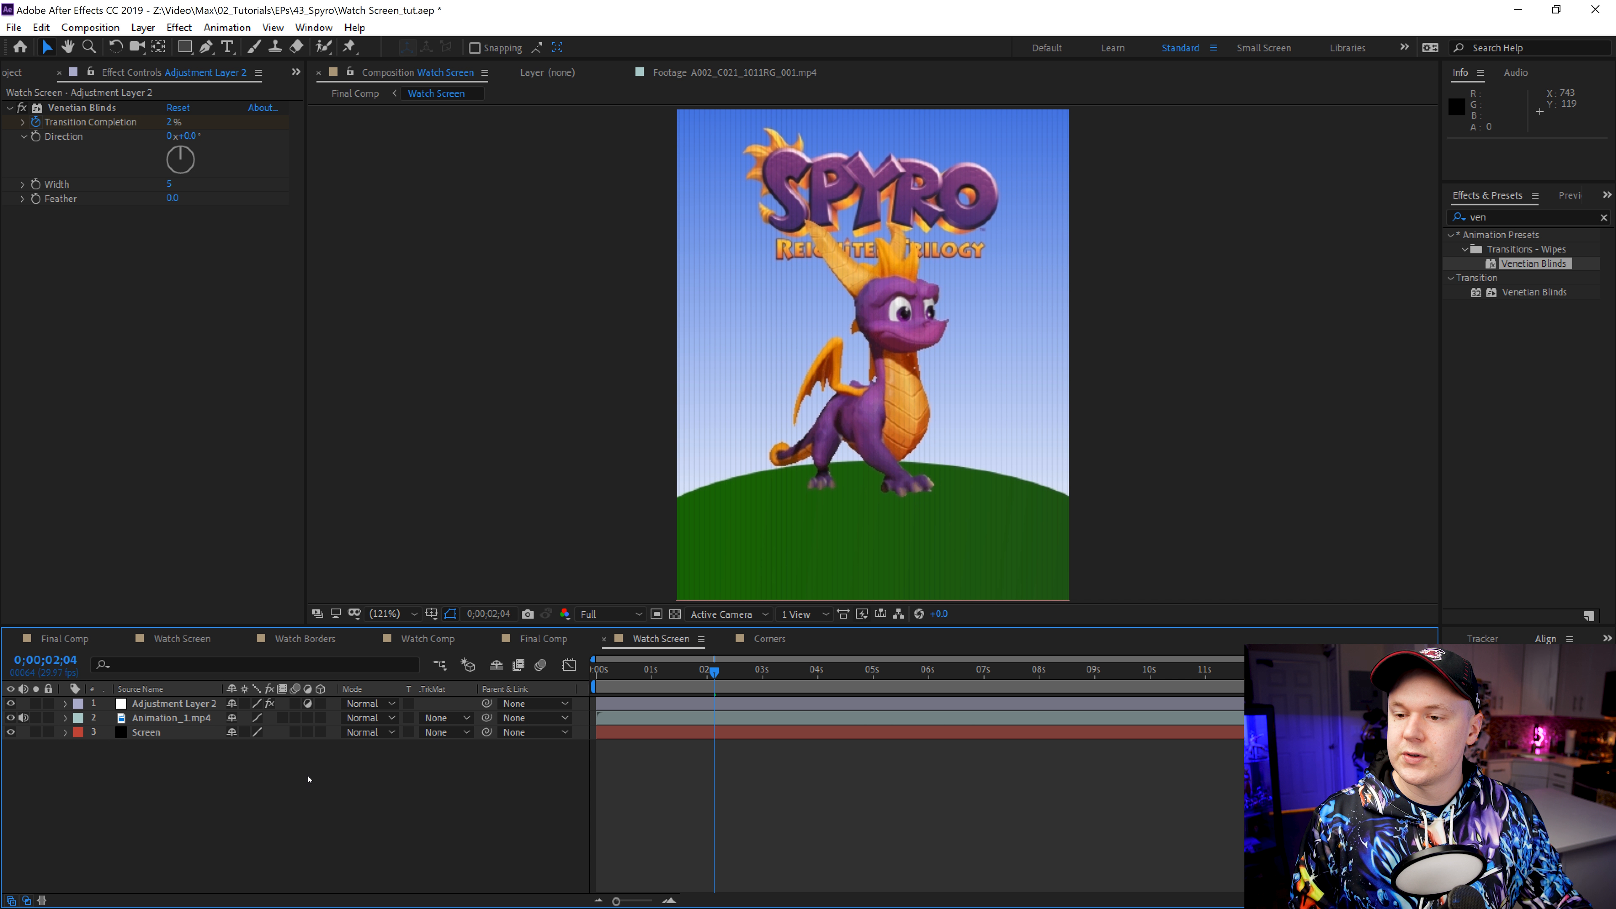
pyautogui.scroll(-1, 954, 270)
pyautogui.scroll(-1, 970, 272)
pyautogui.scroll(1, 971, 272)
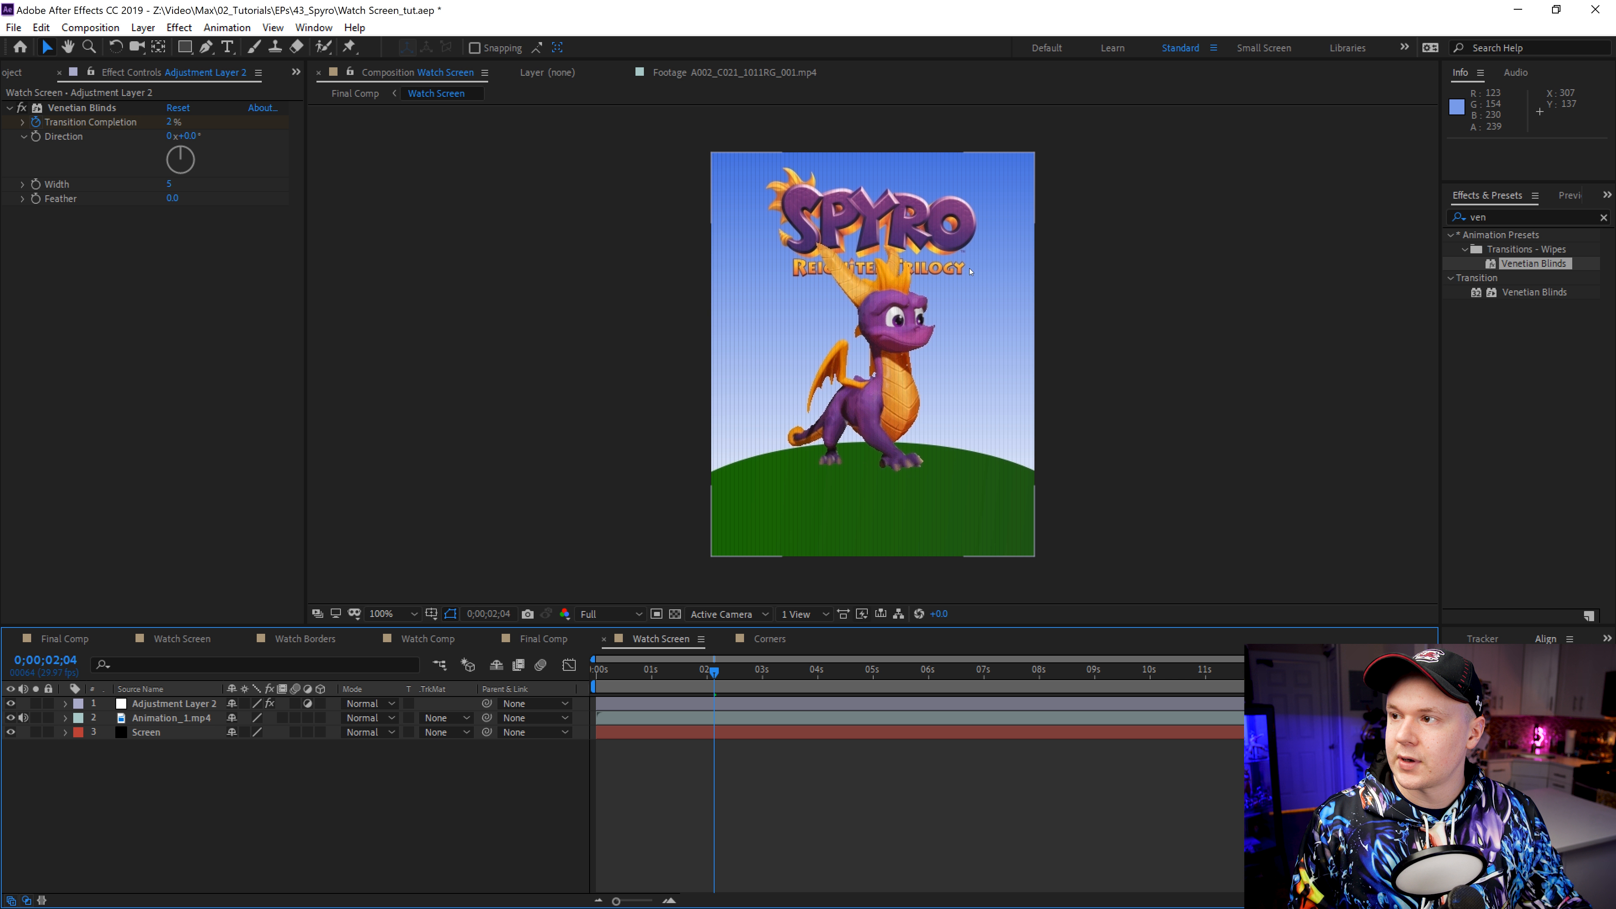
pyautogui.scroll(-1, 971, 272)
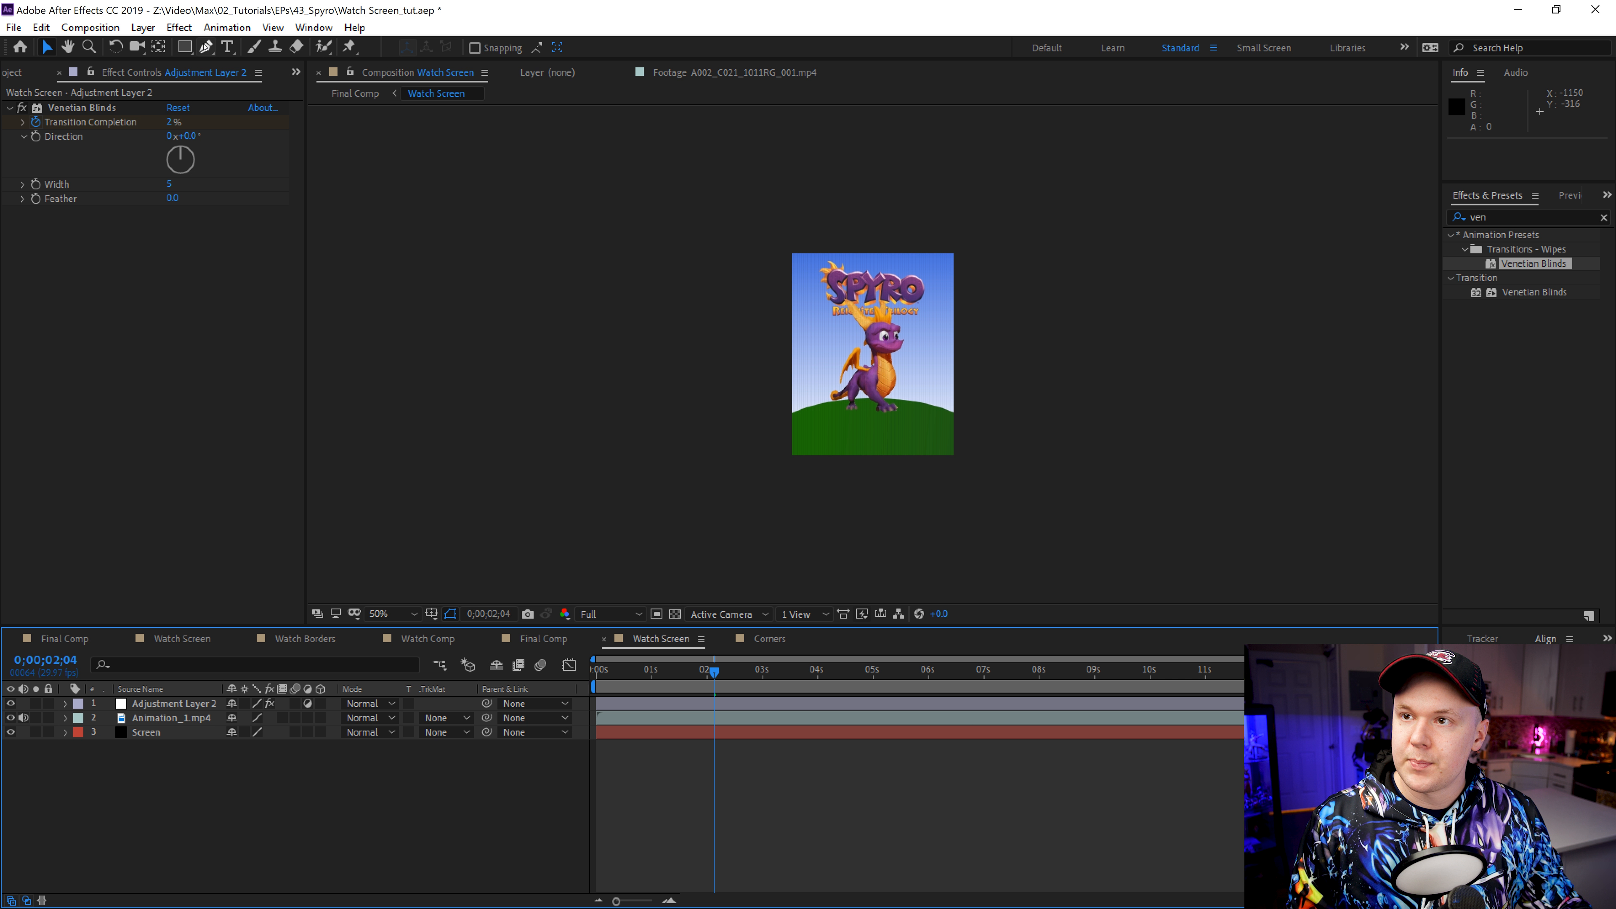
# Step: Draw a closed, curved shape with the Pen tool covering the upper-left part of the watch screen artwork and extending past its edges
pyautogui.click(206, 47)
pyautogui.click(972, 236)
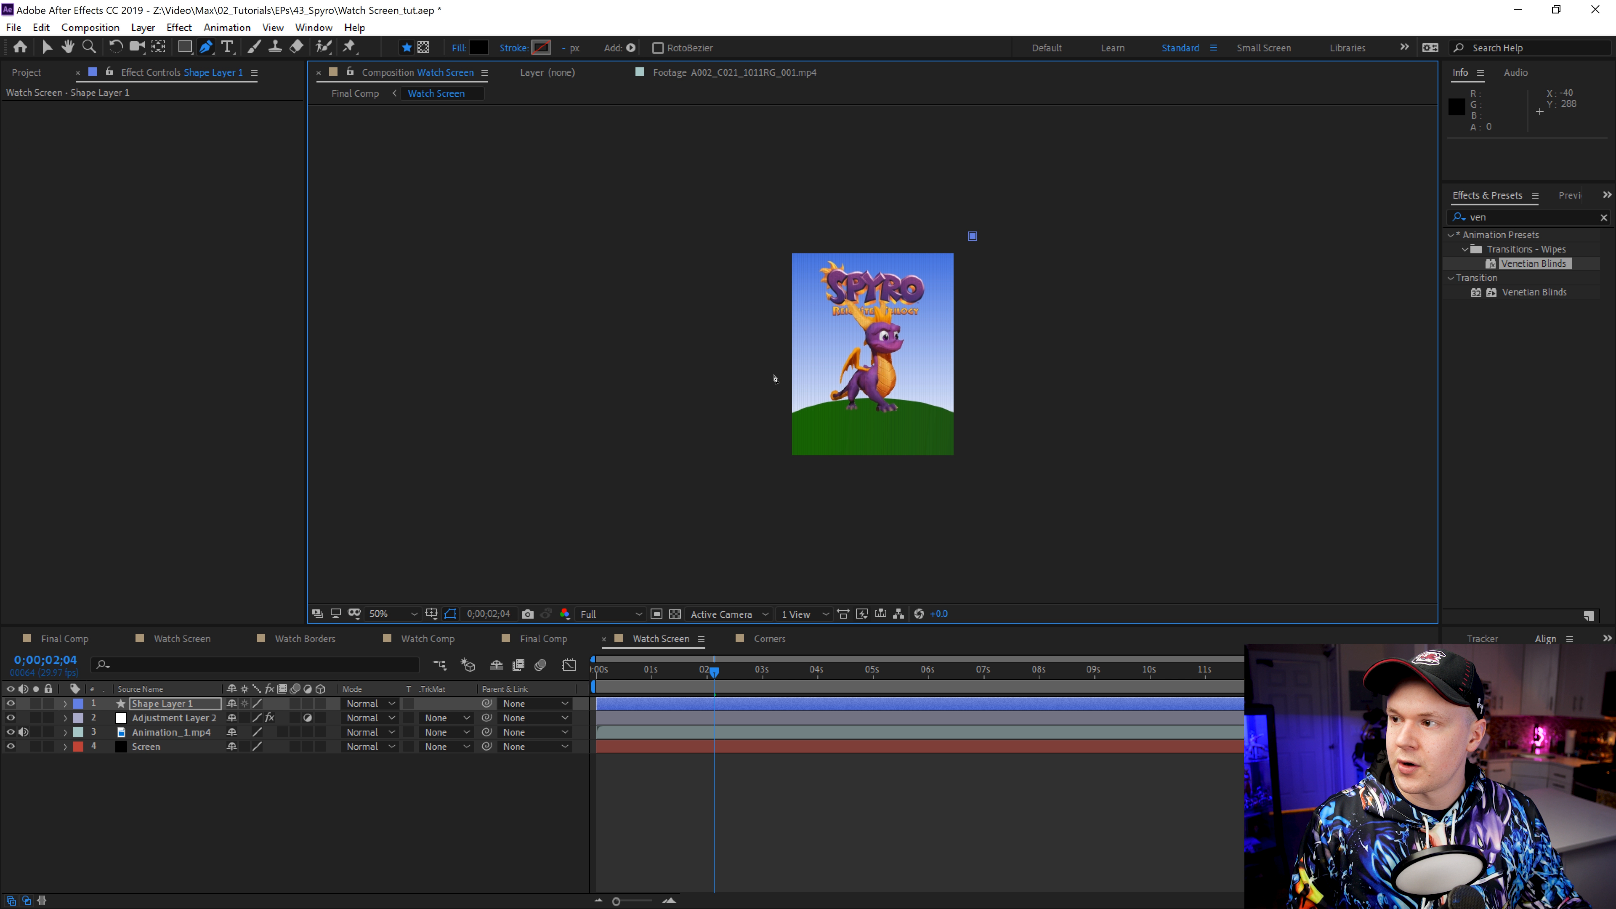
pyautogui.moveTo(772, 376); pyautogui.dragTo(629, 391)
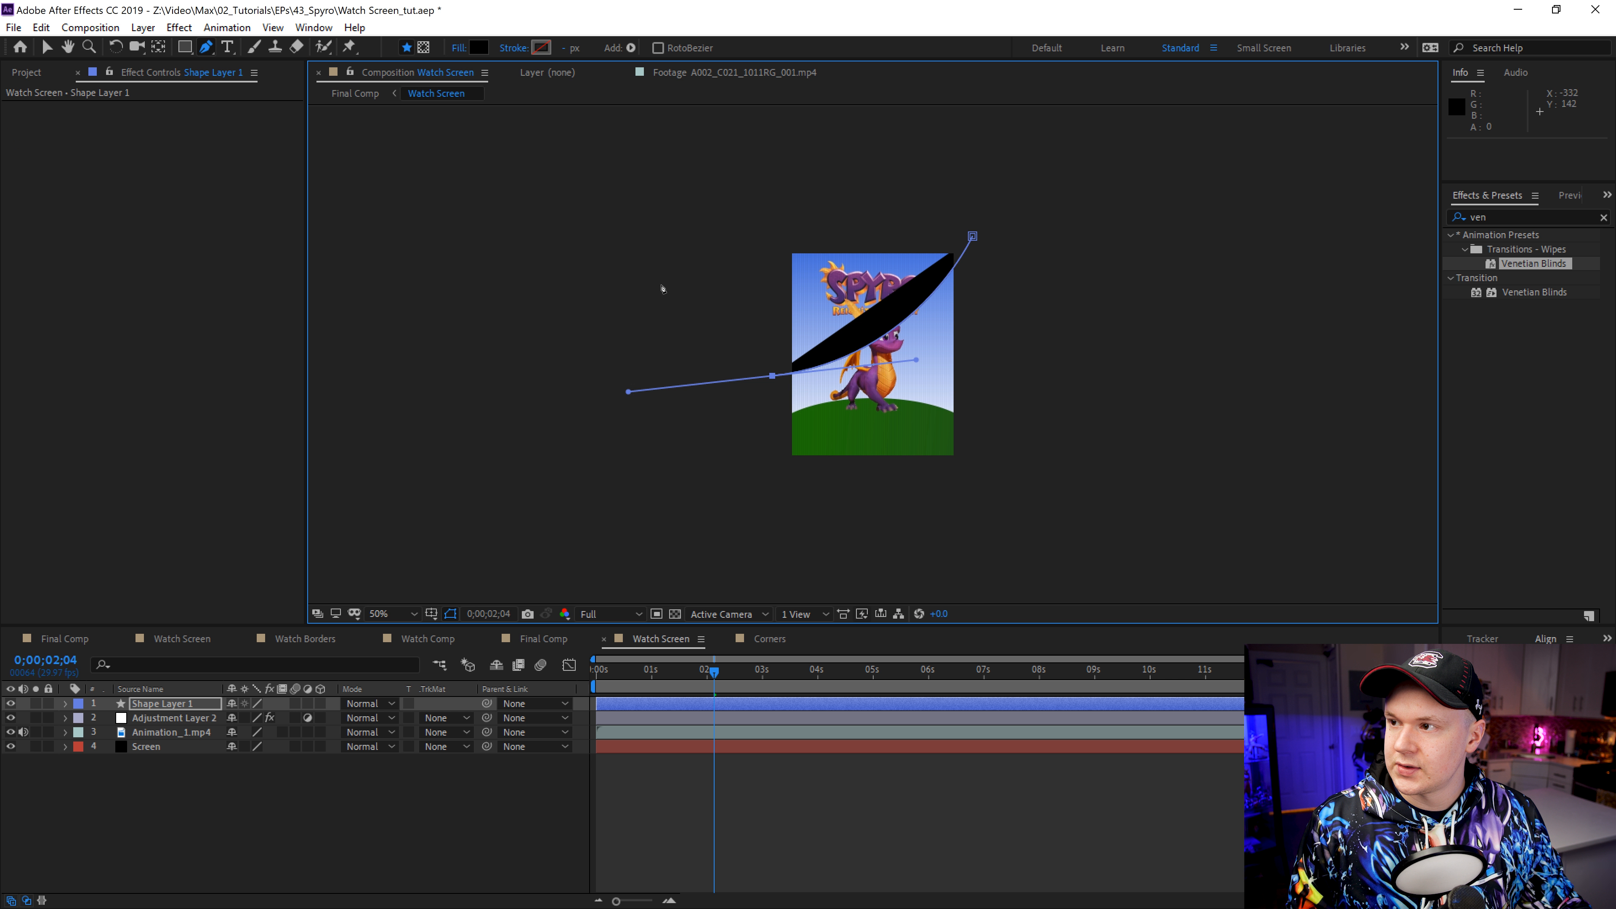
pyautogui.click(701, 209)
pyautogui.click(973, 236)
pyautogui.press('v')
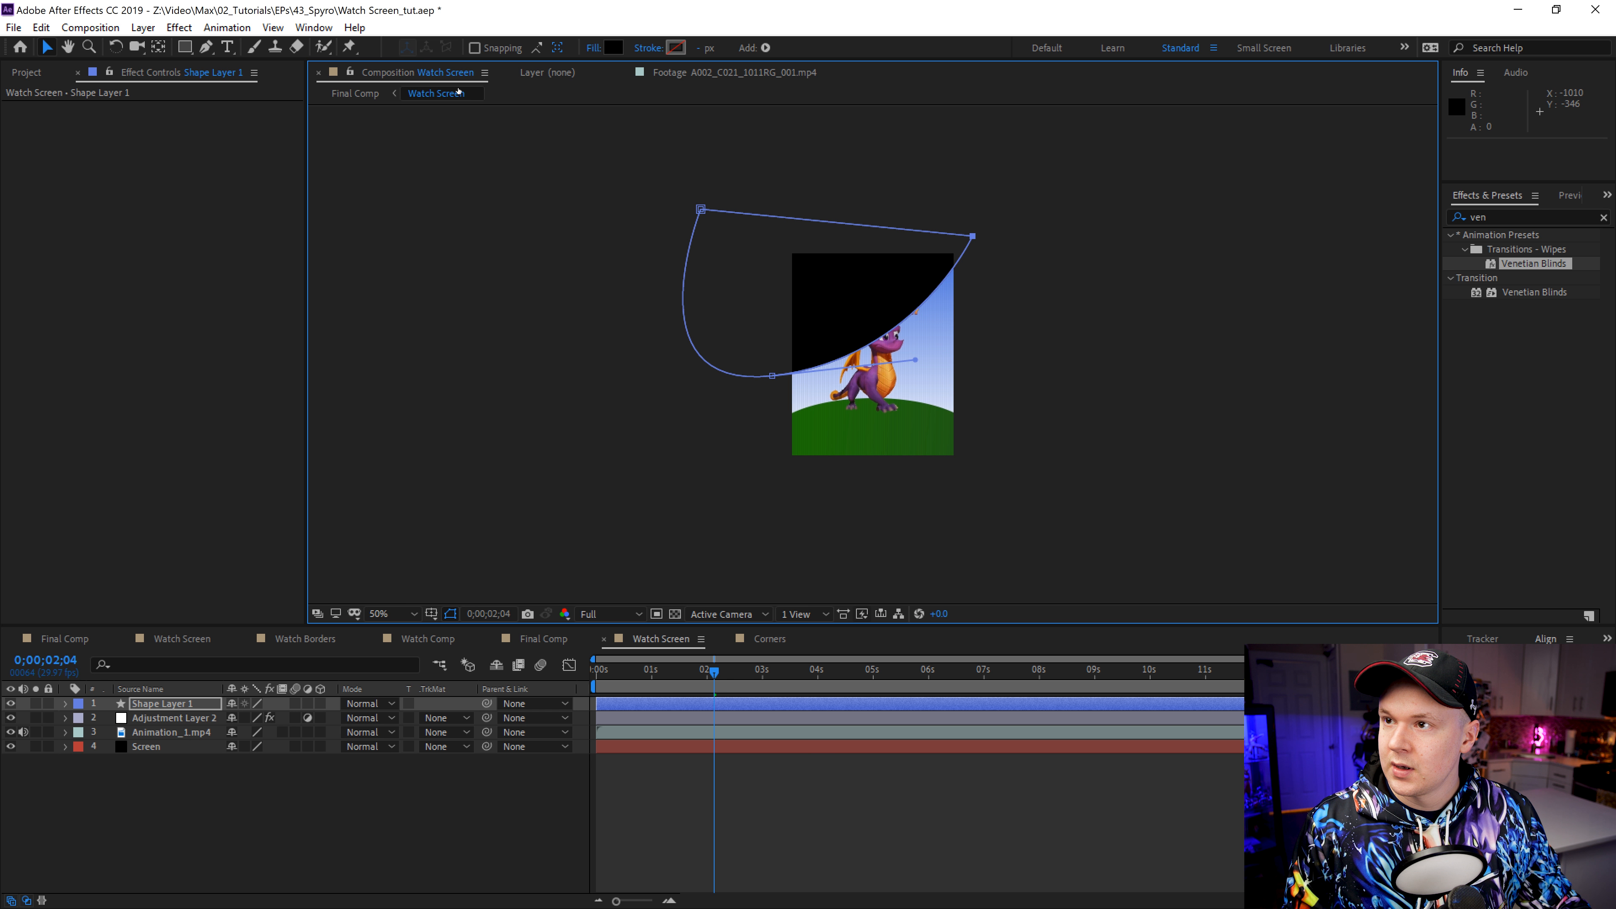
# Step: Set the new shape's fill color to white (FFFFFF)
pyautogui.click(612, 49)
pyautogui.moveTo(699, 305); pyautogui.dragTo(645, 257)
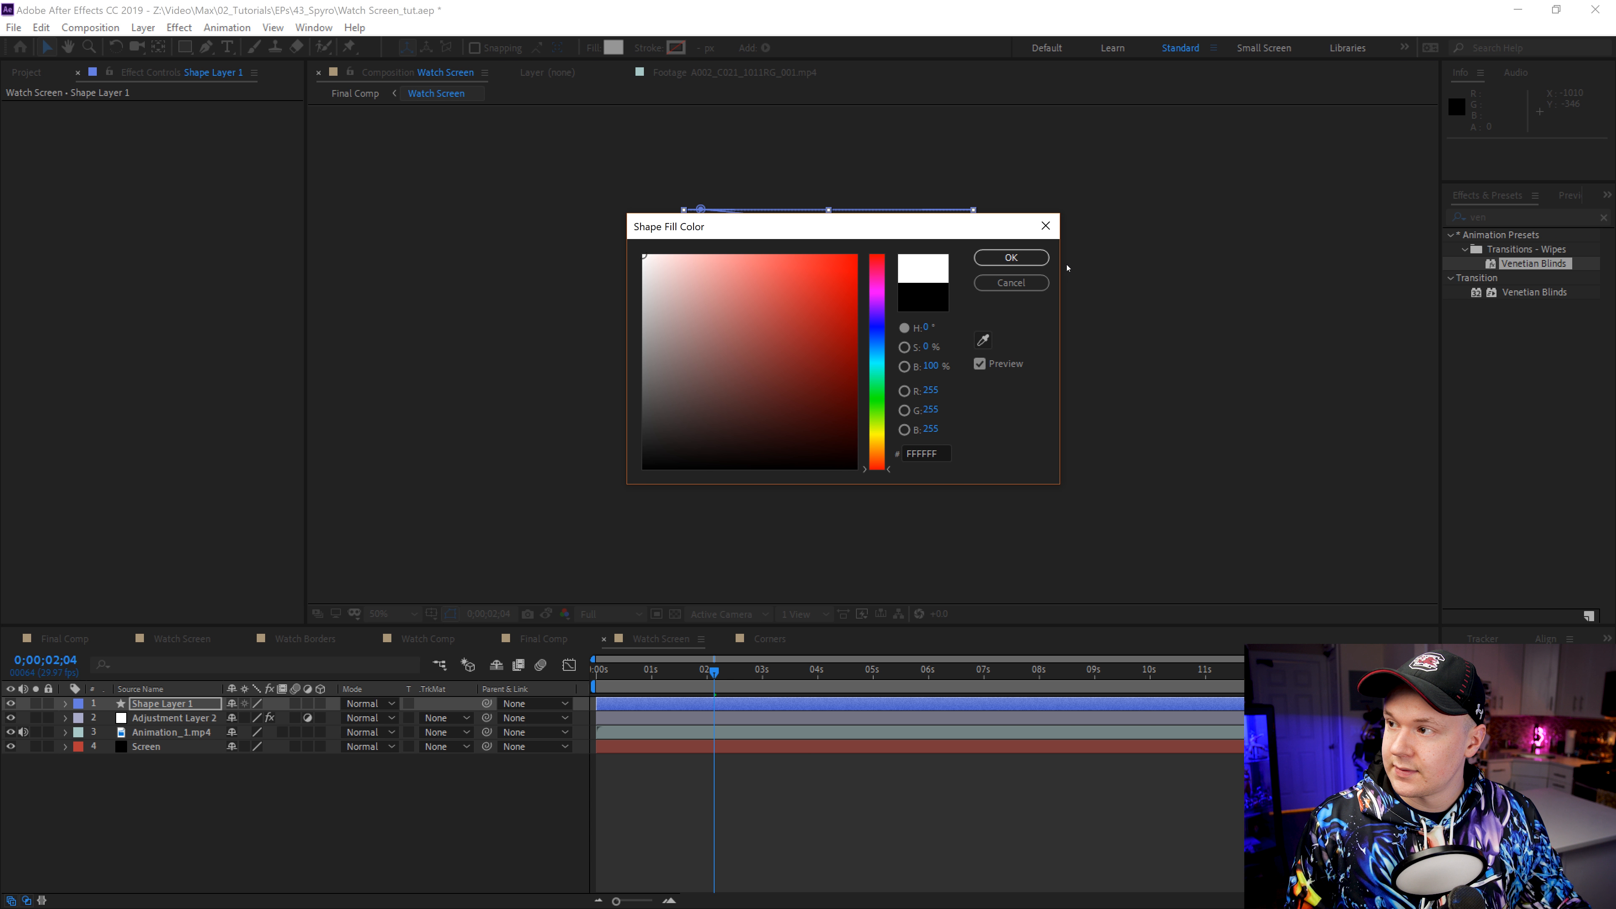
pyautogui.click(1031, 263)
# Step: Find the Gaussian Blur effect, apply it to the white shape and set its Blurriness to about 240.3
pyautogui.hotkey('ctrl', '5')
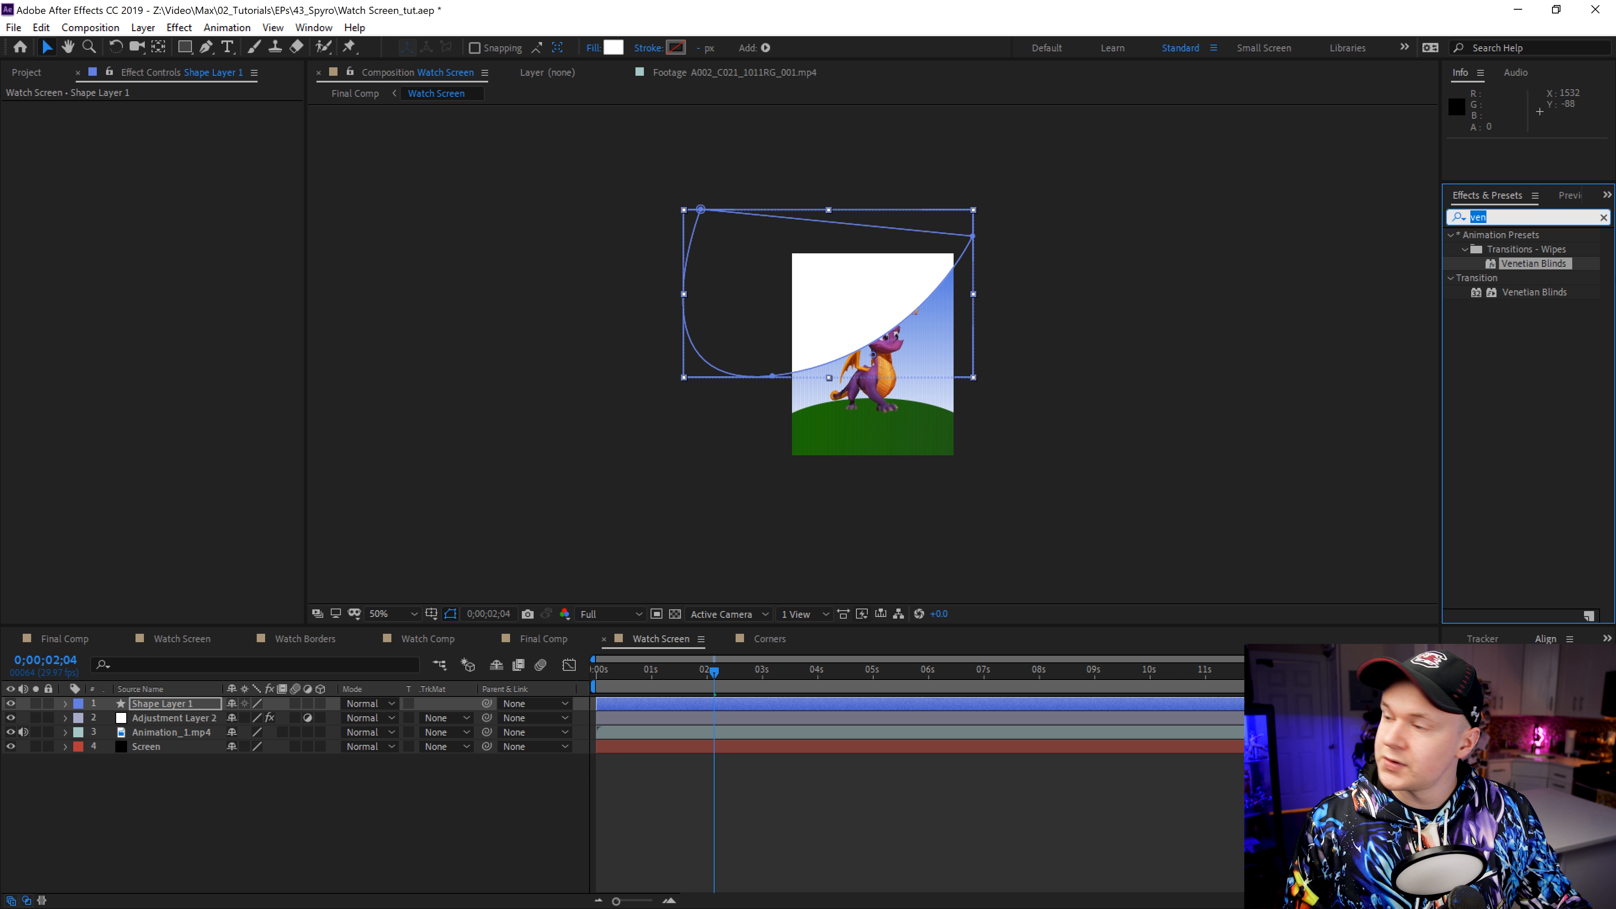
pyautogui.write('blur')
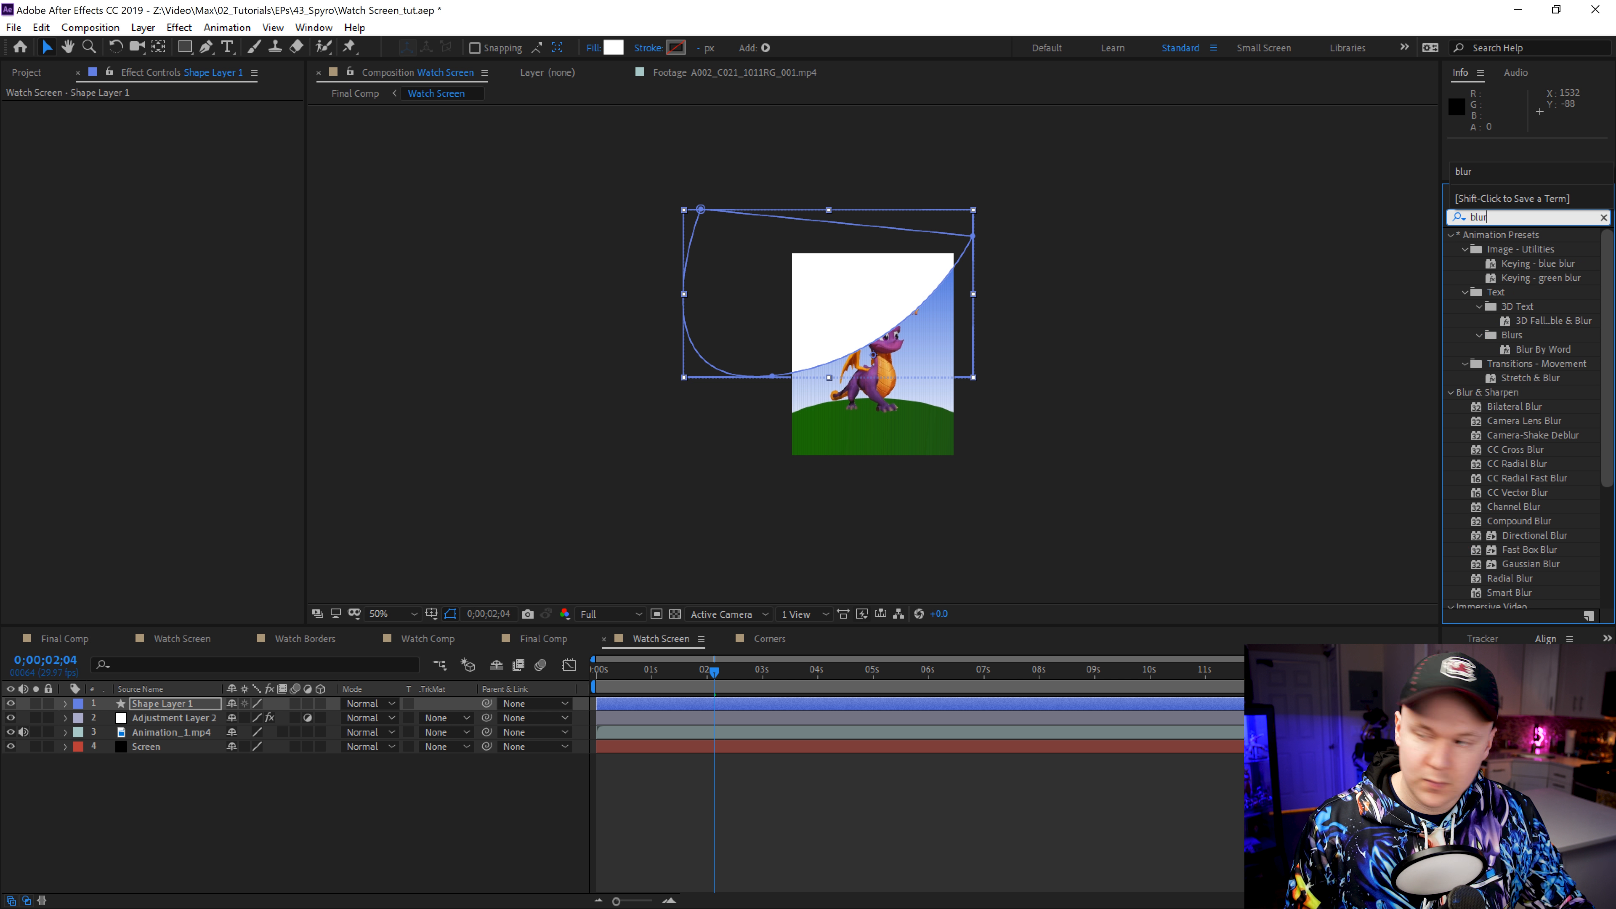
pyautogui.scroll(-3, 1536, 433)
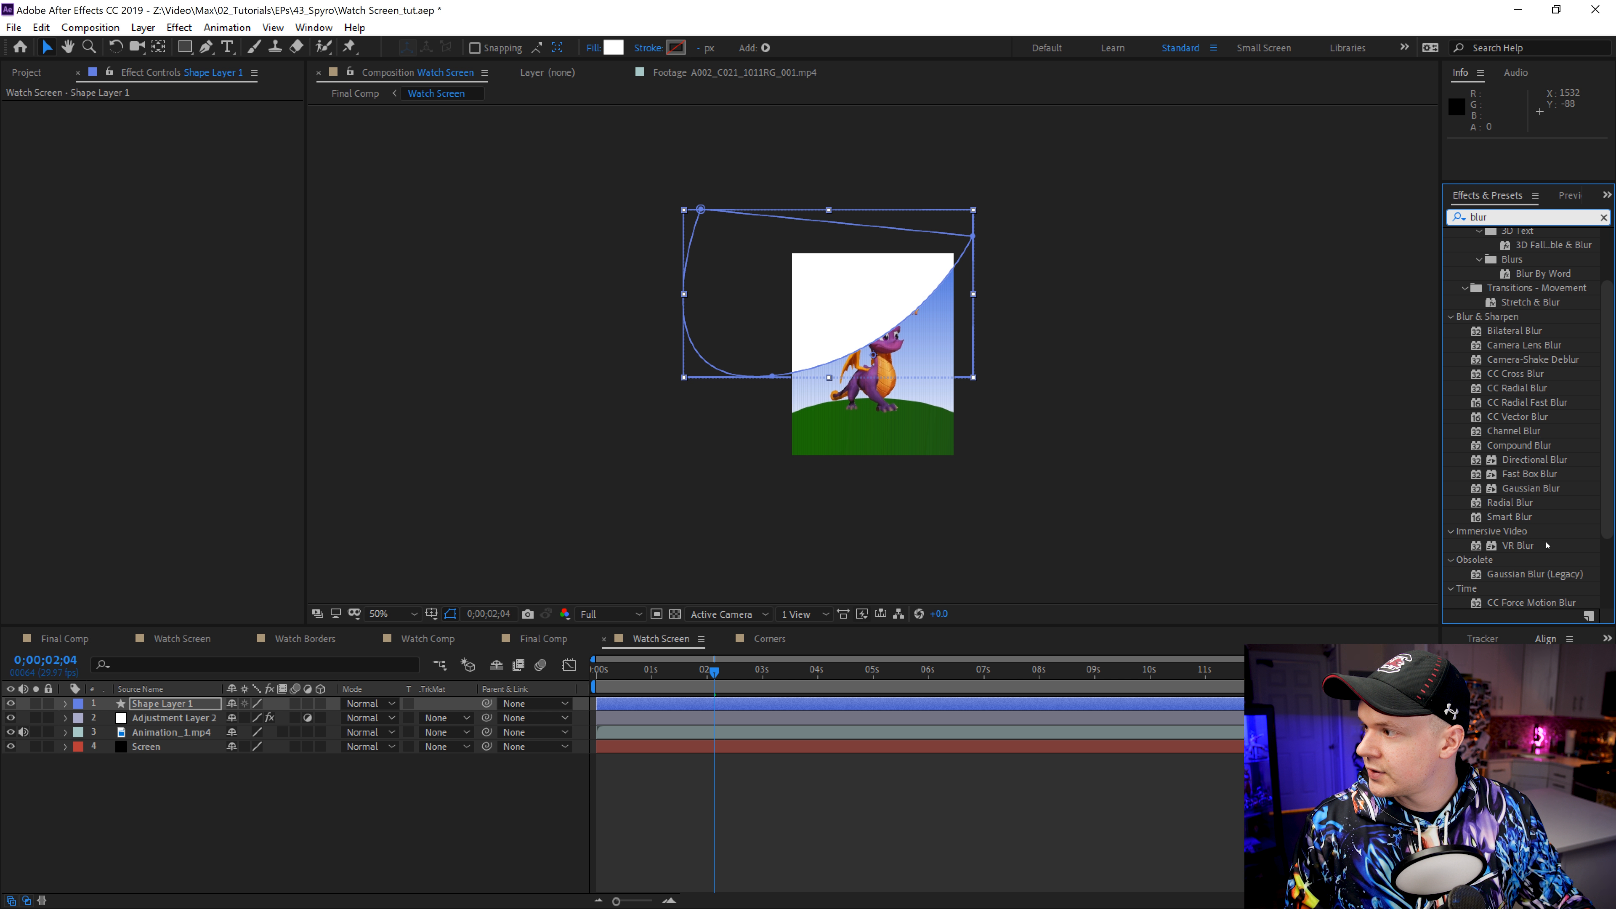
pyautogui.click(1521, 488)
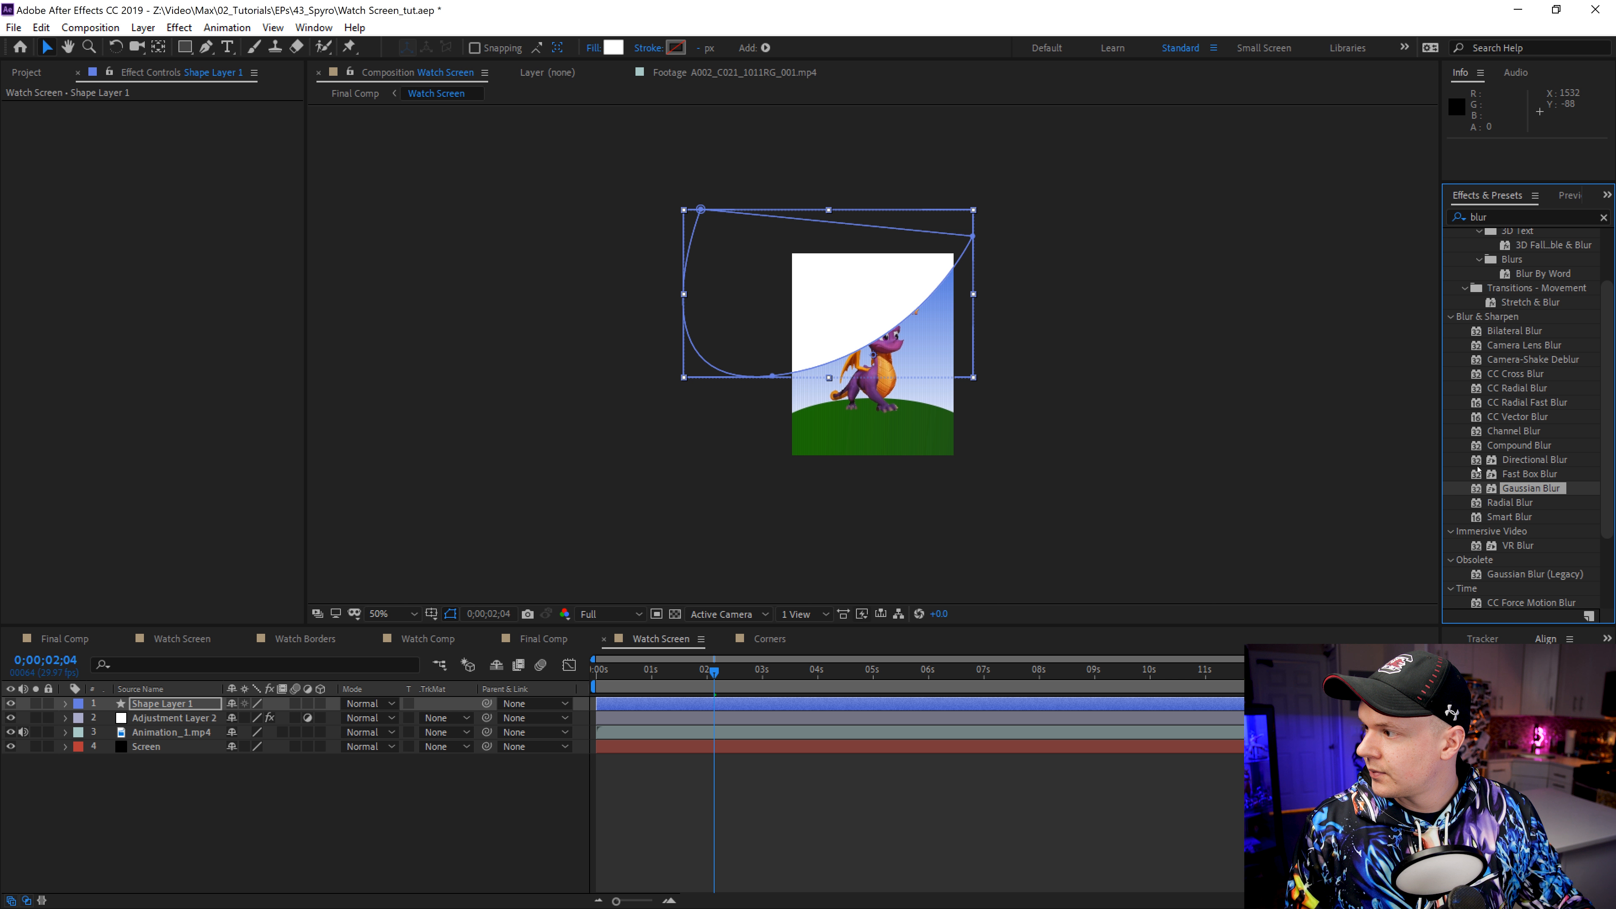
pyautogui.moveTo(1535, 488); pyautogui.dragTo(837, 310)
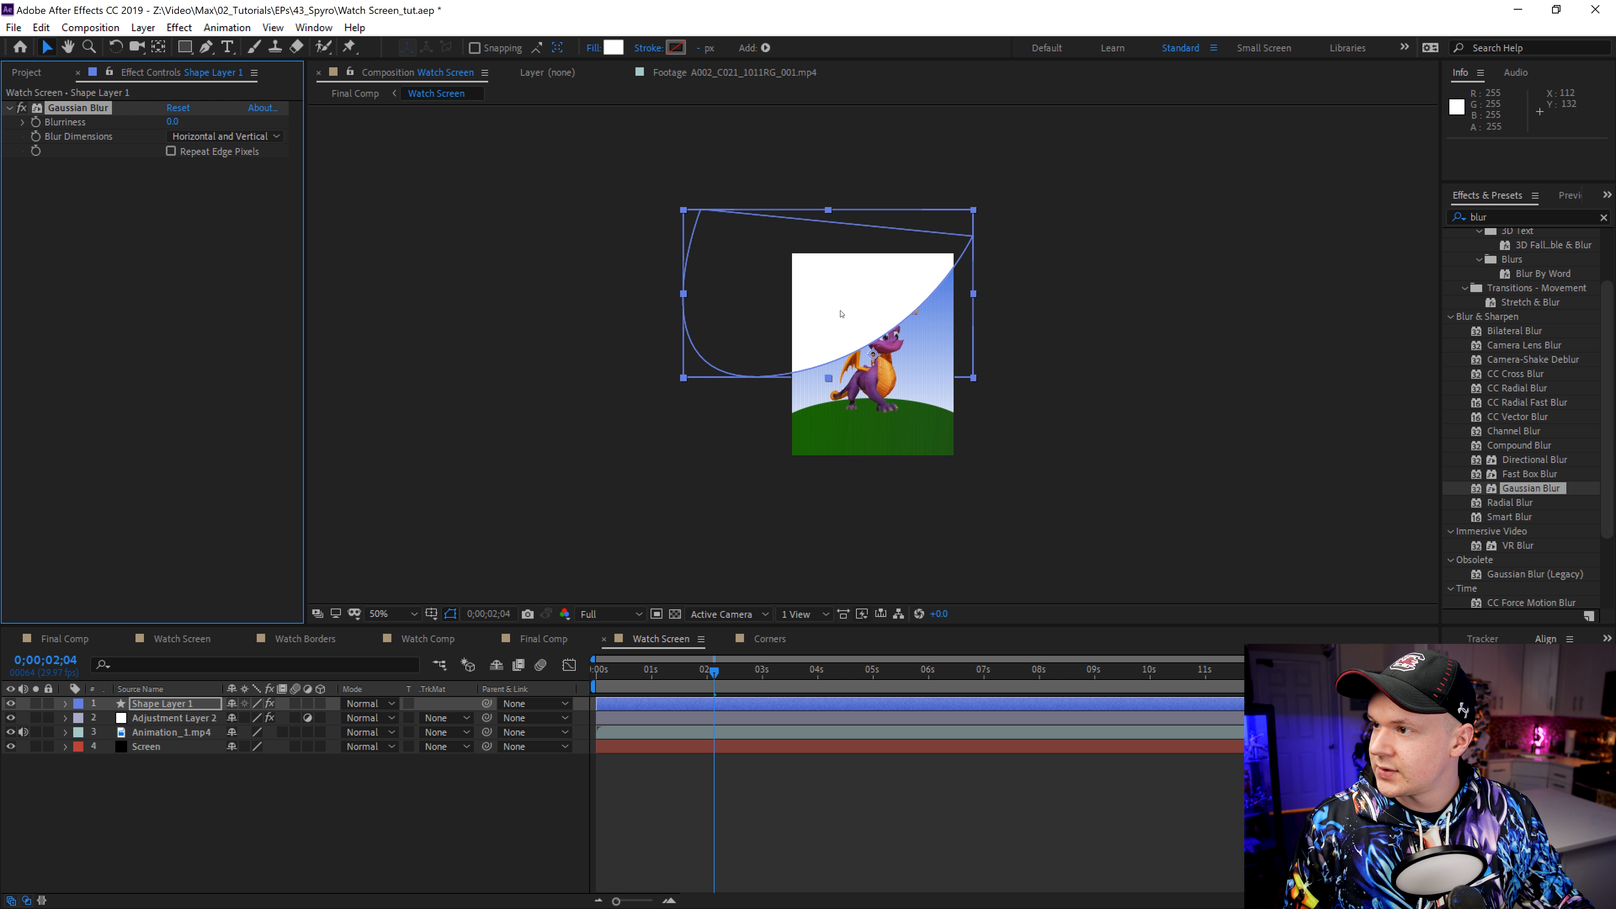
pyautogui.moveTo(175, 122); pyautogui.dragTo(353, 121)
pyautogui.moveTo(816, 147); pyautogui.dragTo(817, 147)
# Step: Lower Shape Layer 1's opacity to roughly half and move the shape up and right to about position 260, 200
pyautogui.click(176, 704)
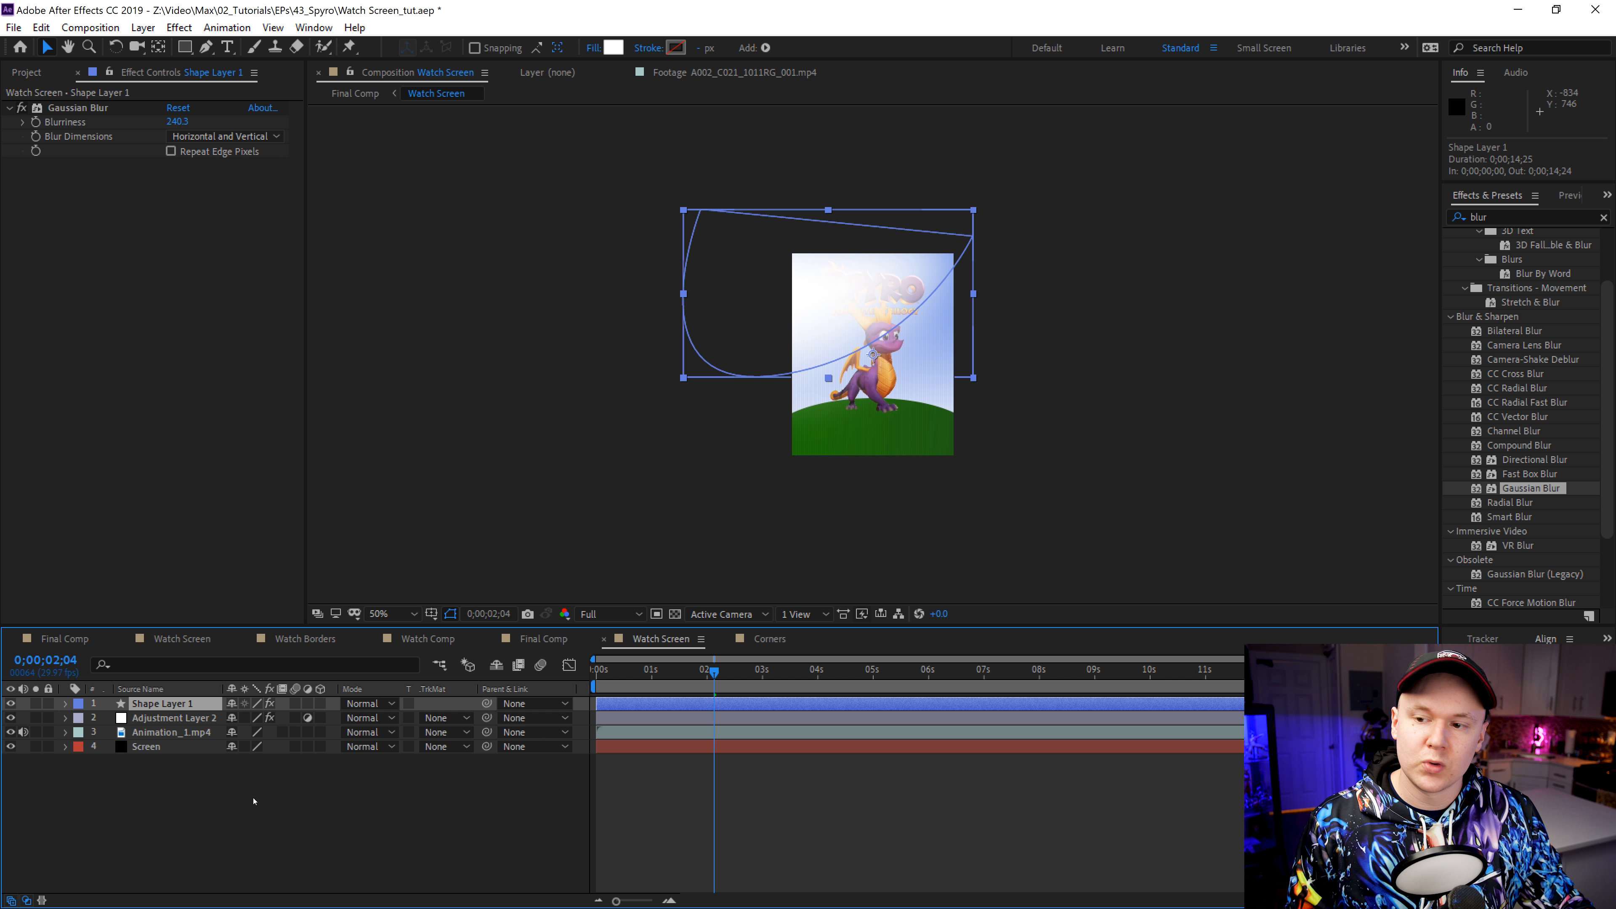
pyautogui.press('t')
pyautogui.moveTo(234, 717); pyautogui.dragTo(208, 717)
pyautogui.moveTo(751, 310); pyautogui.dragTo(778, 297)
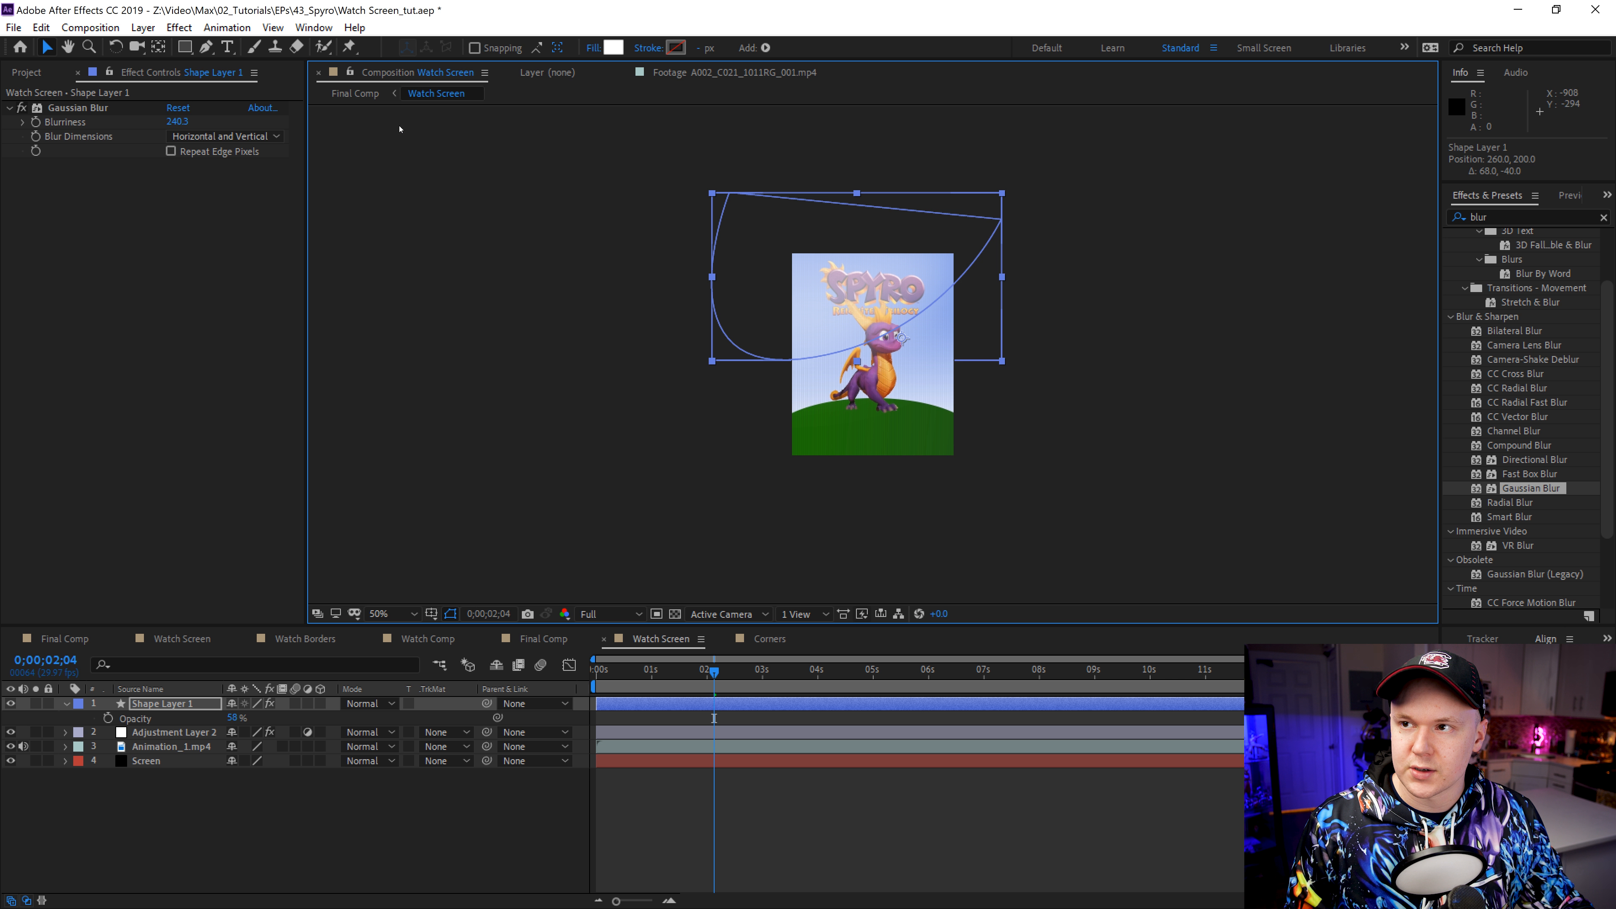
# Step: Return to Final Comp and go to 0:00:01:01 to check the soft reflection on the watch screen
pyautogui.click(359, 95)
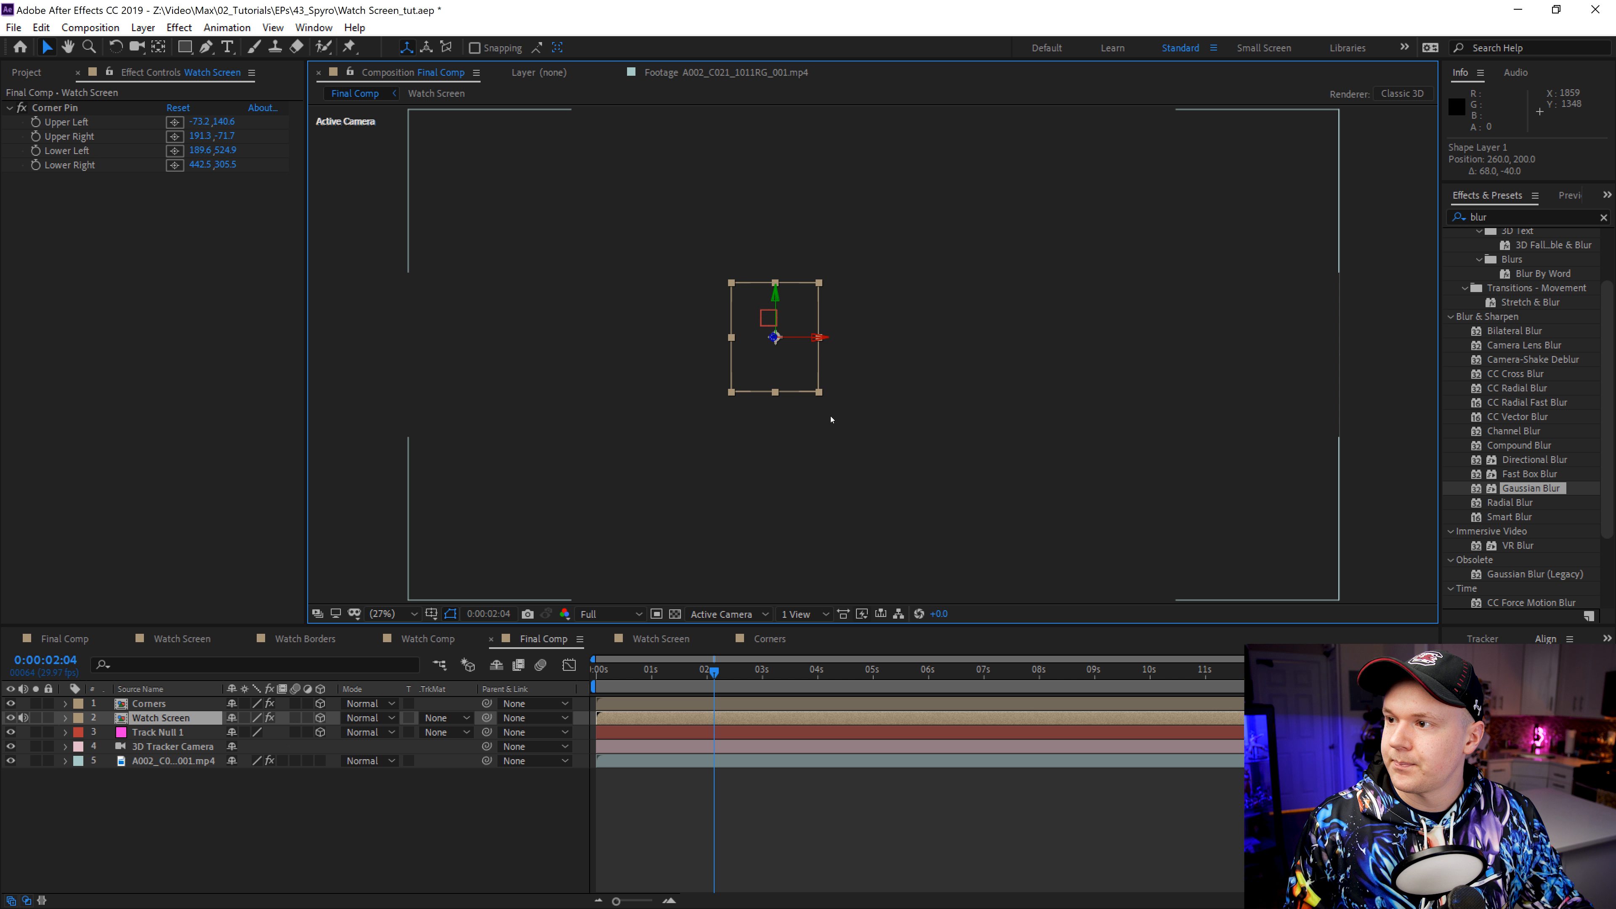
pyautogui.click(654, 670)
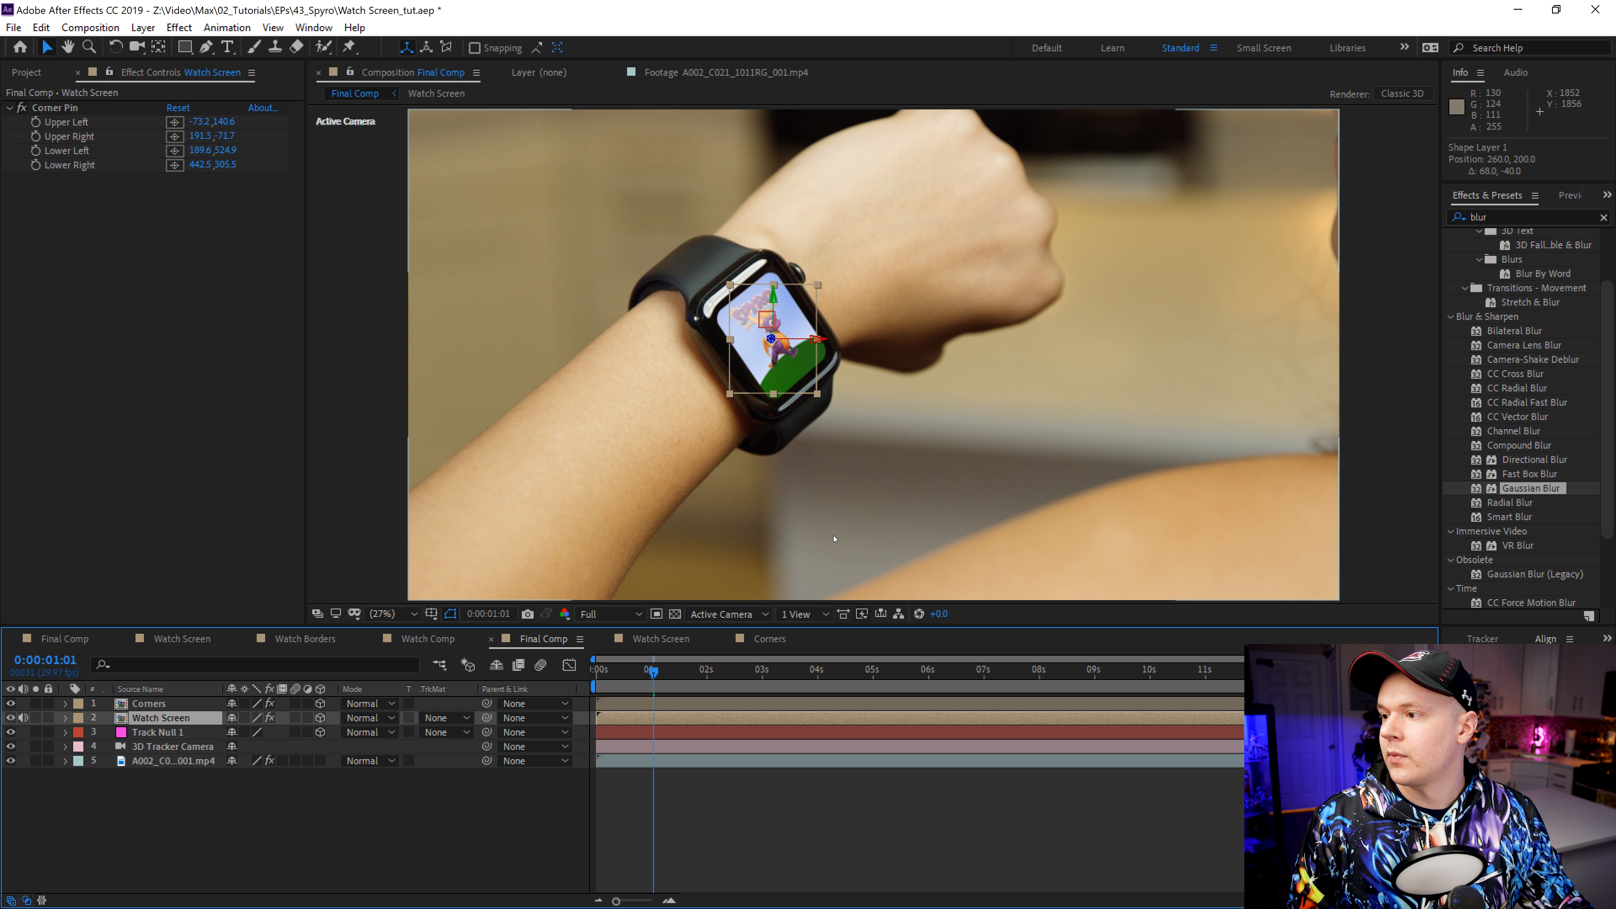
pyautogui.click(397, 819)
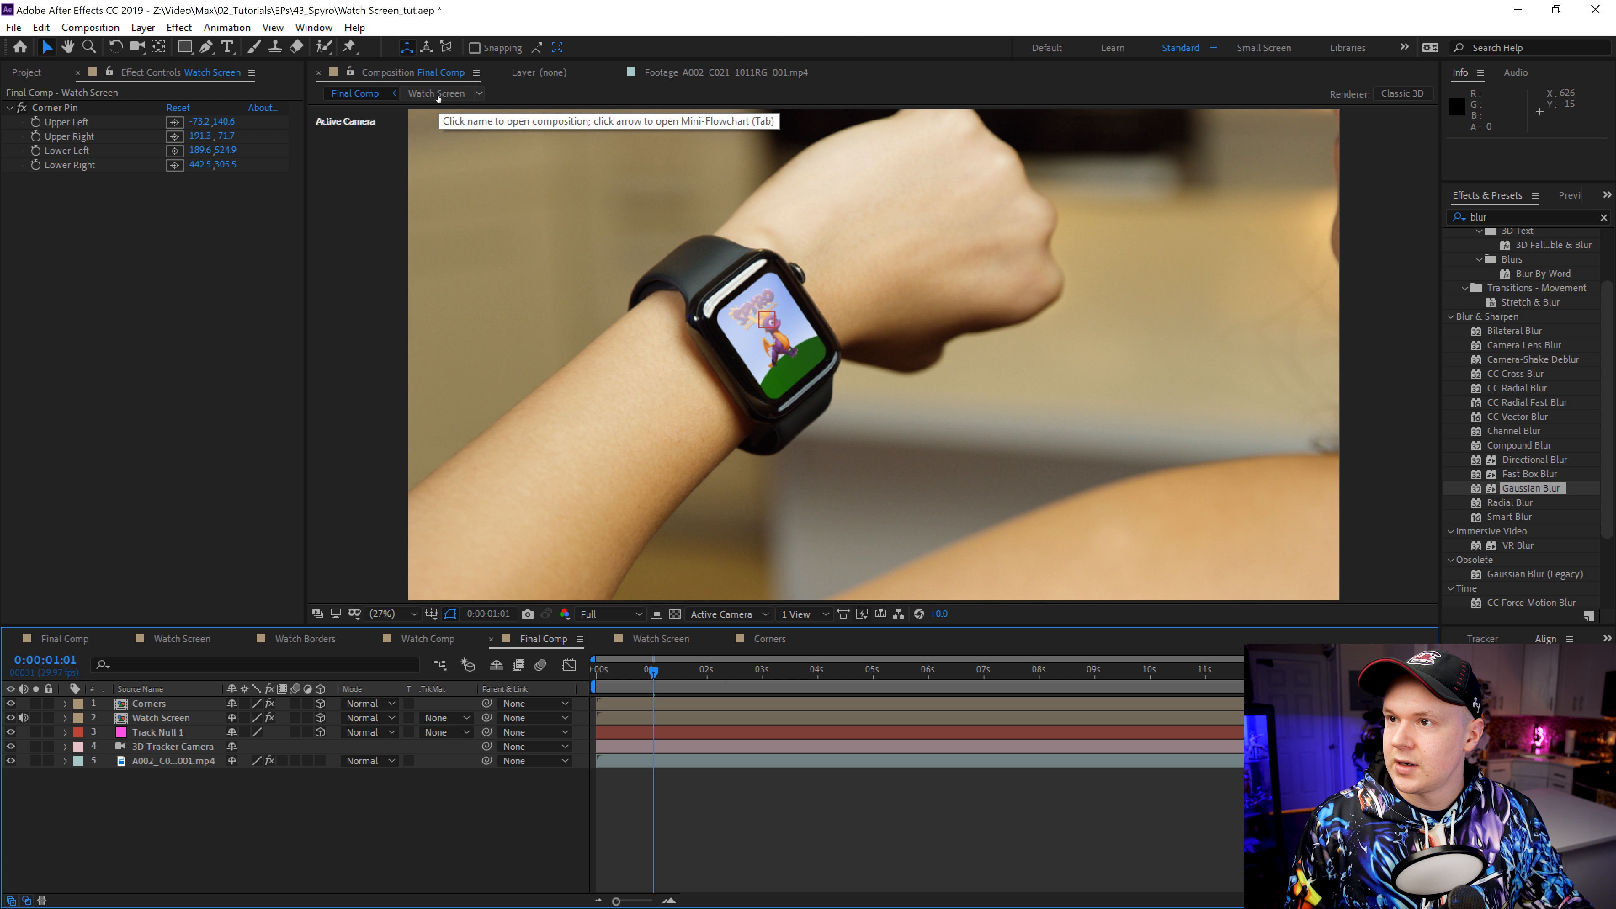
# Step: Lock the Final Comp view, open Watch Screen beside it and move the reflection shape farther up and right
pyautogui.click(351, 71)
pyautogui.click(436, 93)
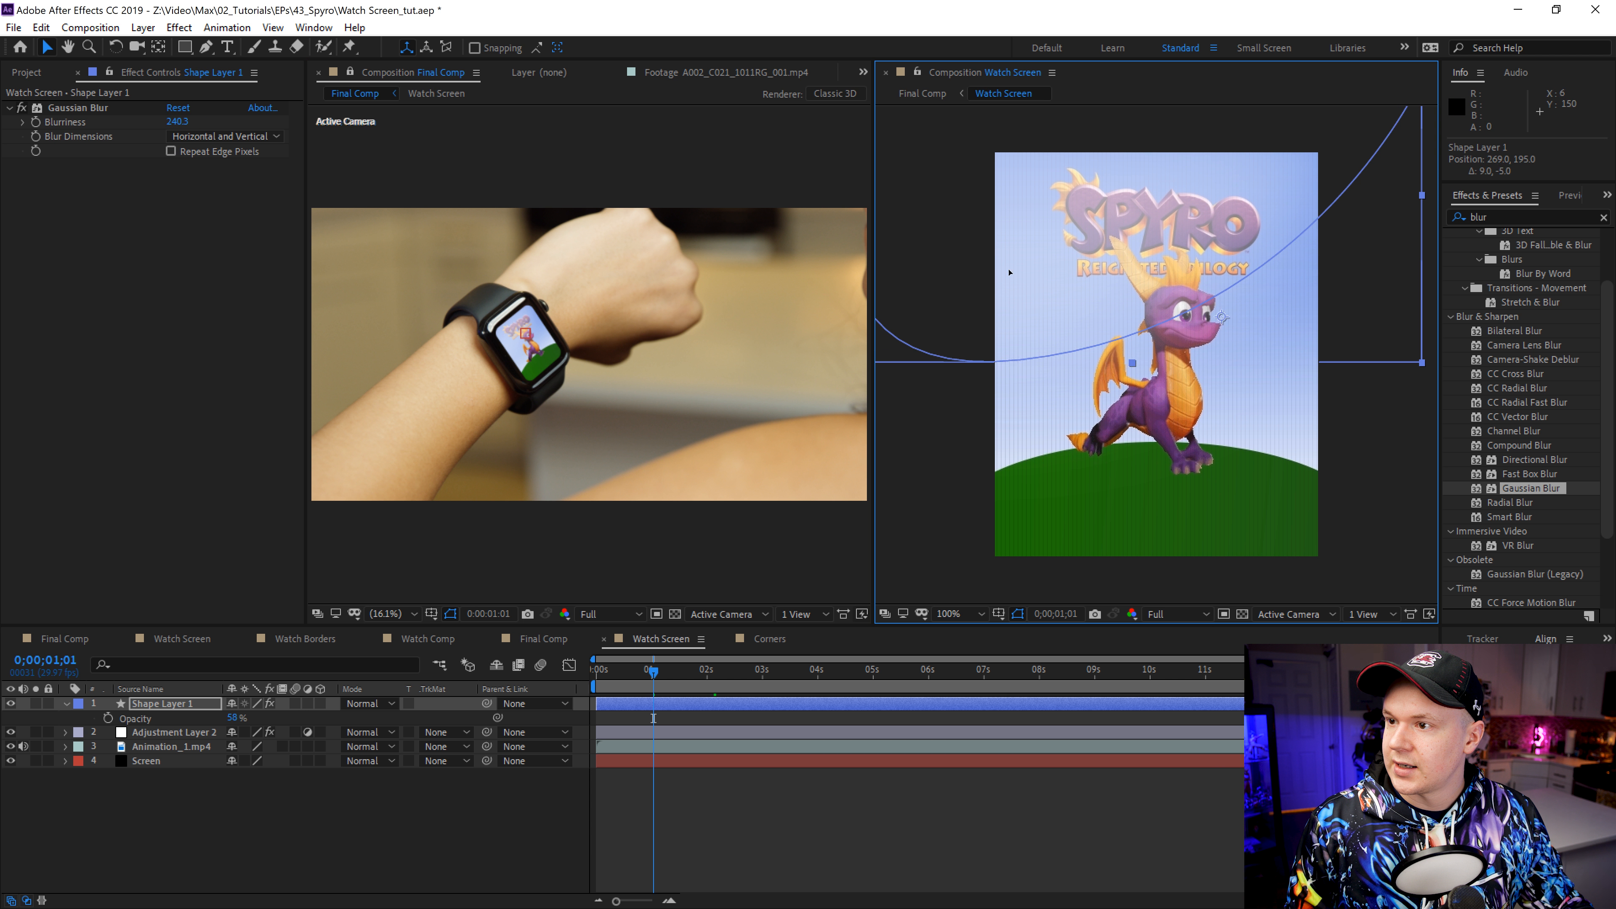
pyautogui.moveTo(1009, 272)
pyautogui.mouseDown()
pyautogui.moveTo(1049, 242)
pyautogui.moveTo(1032, 276)
pyautogui.mouseUp()
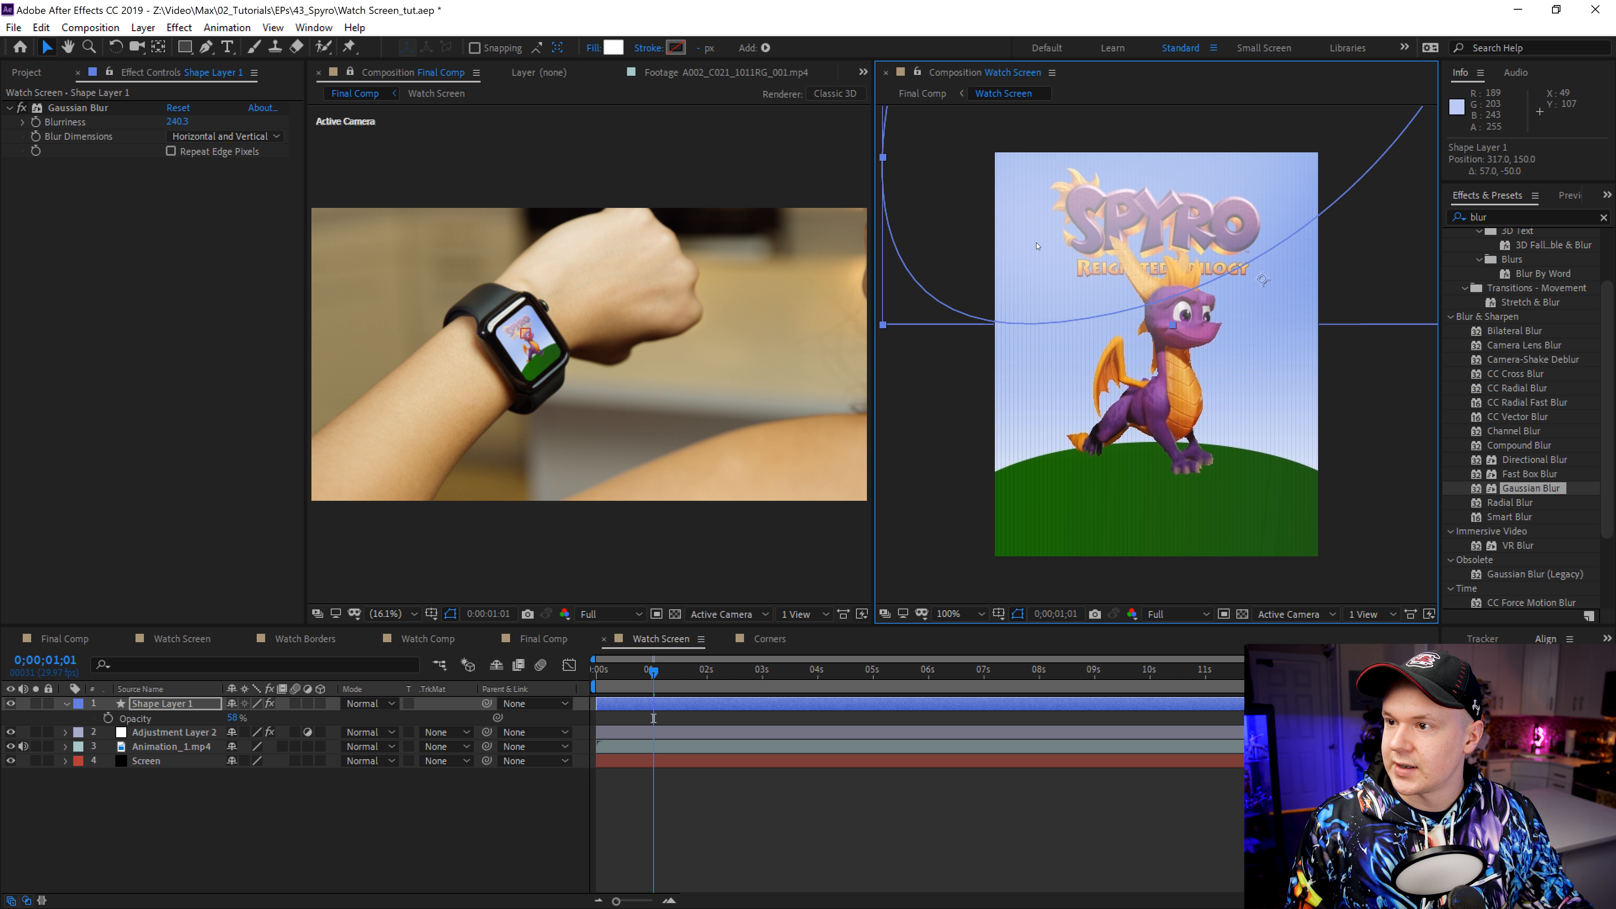
pyautogui.click(379, 862)
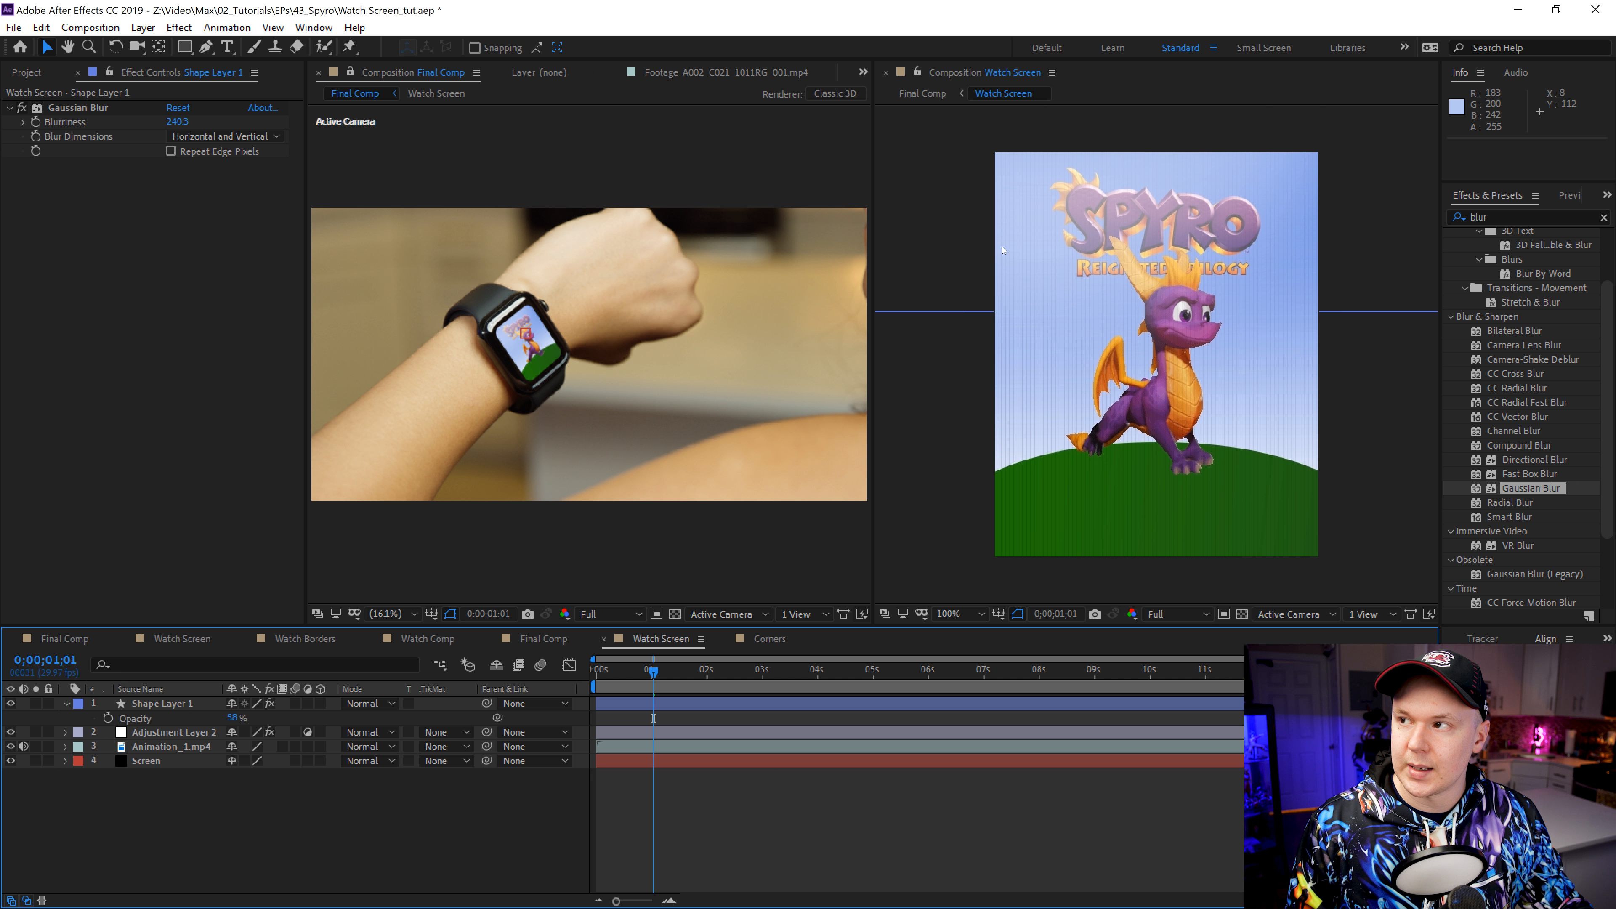
# Step: Unlock the first composition view and close the second one, returning to a single viewer
pyautogui.click(348, 73)
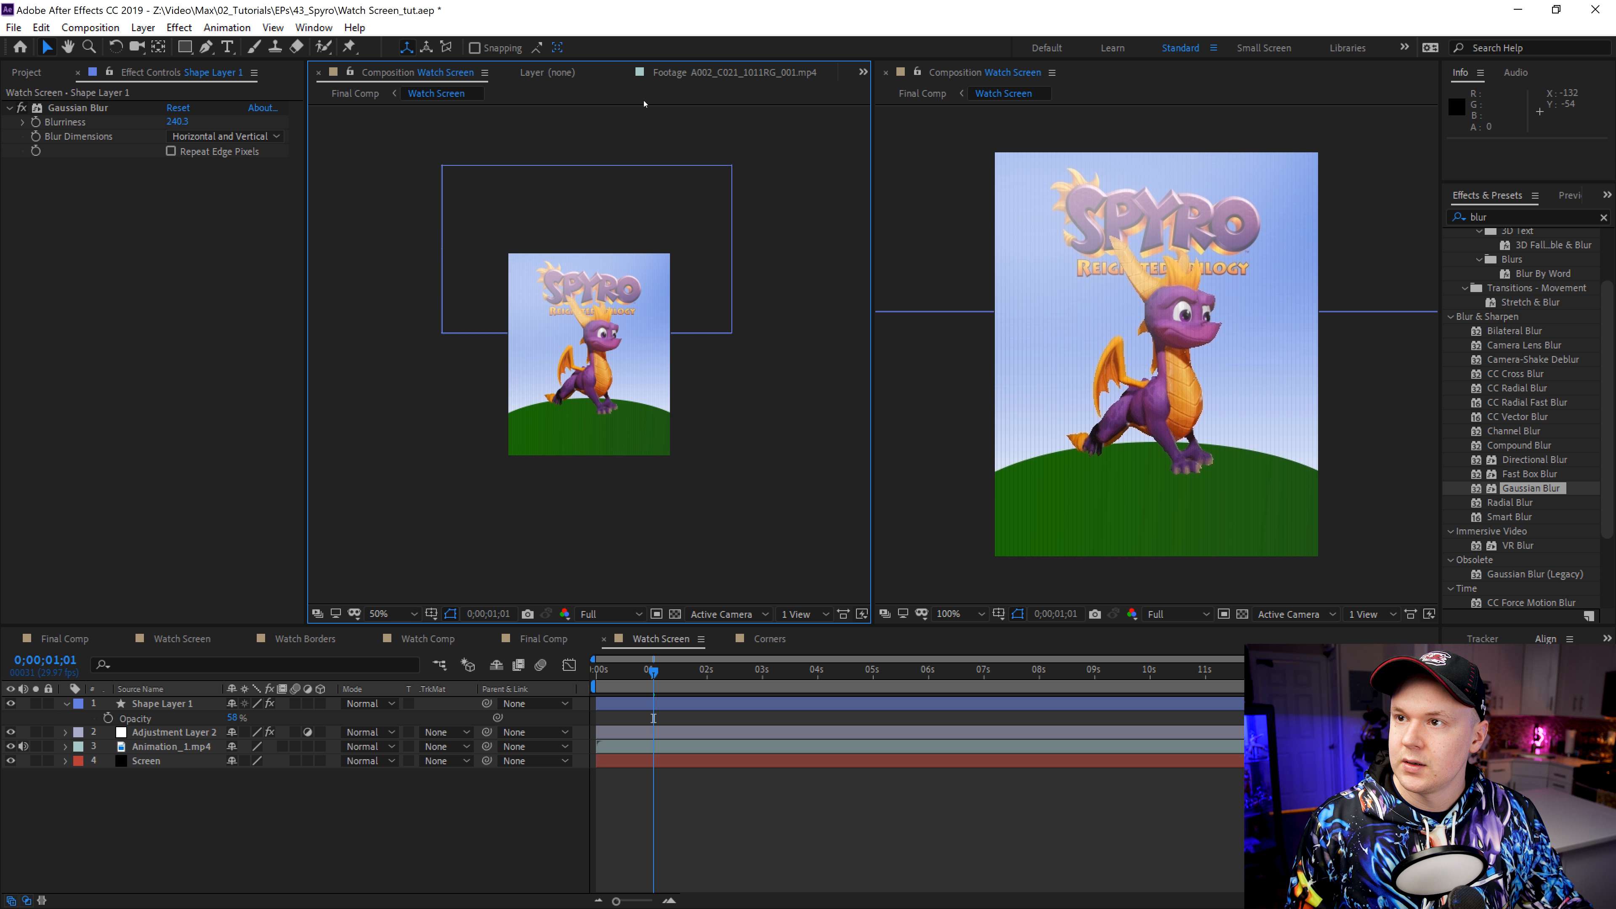
pyautogui.click(885, 73)
pyautogui.click(433, 804)
pyautogui.scroll(1, 999, 407)
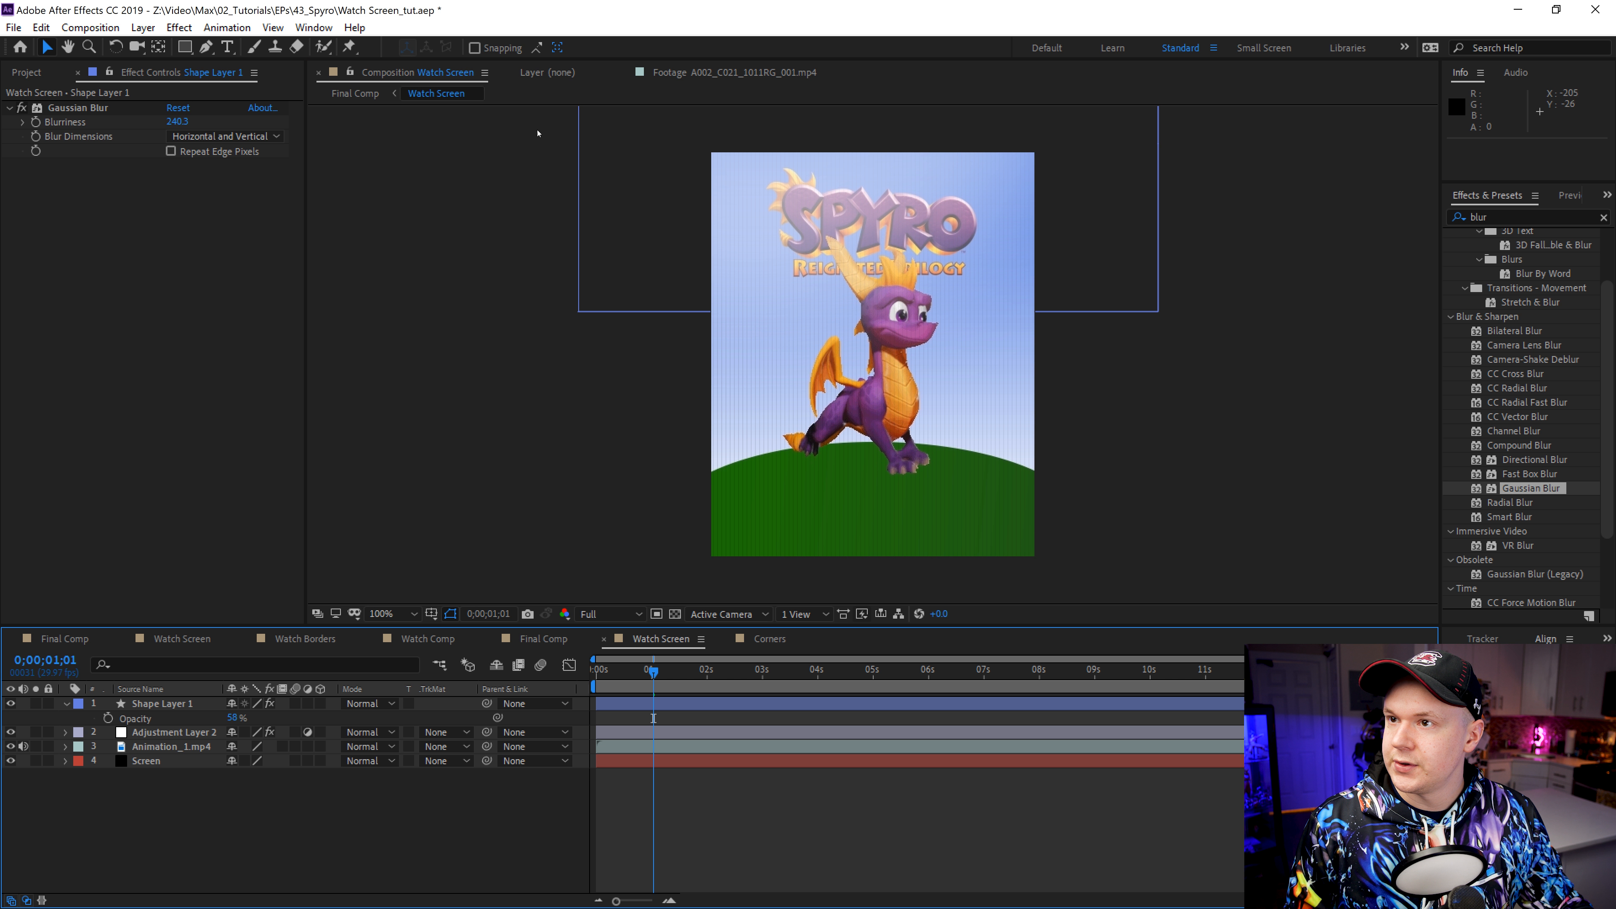
# Step: Return to Final Comp and add an Inner Glow layer style to the Watch Screen layer
pyautogui.click(355, 93)
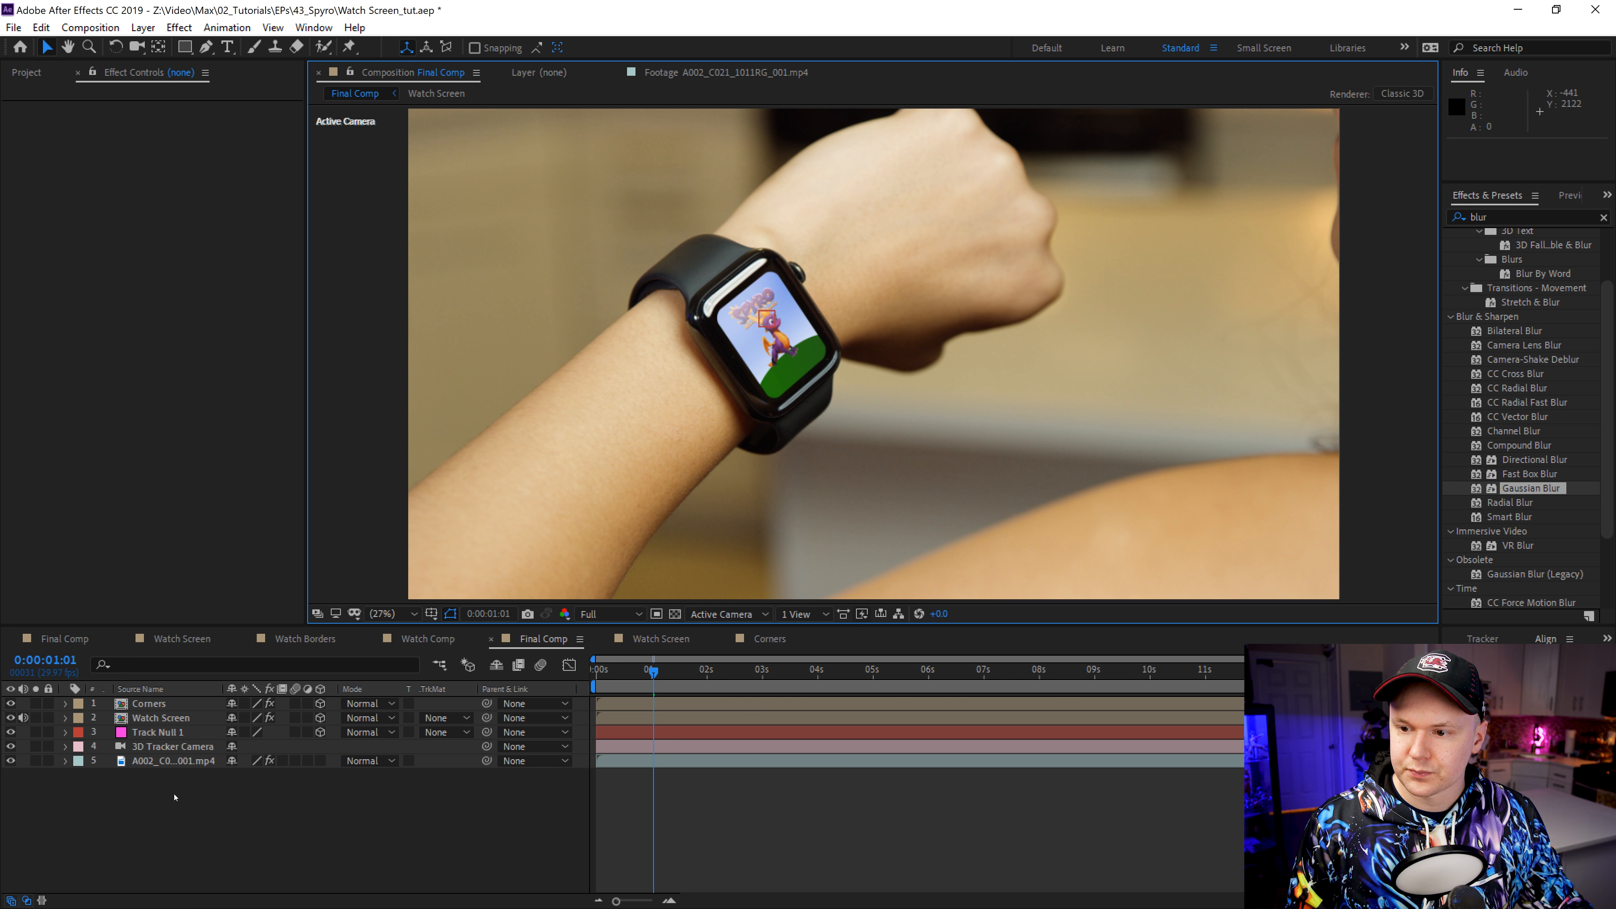
pyautogui.click(165, 718)
pyautogui.rightClick(173, 718)
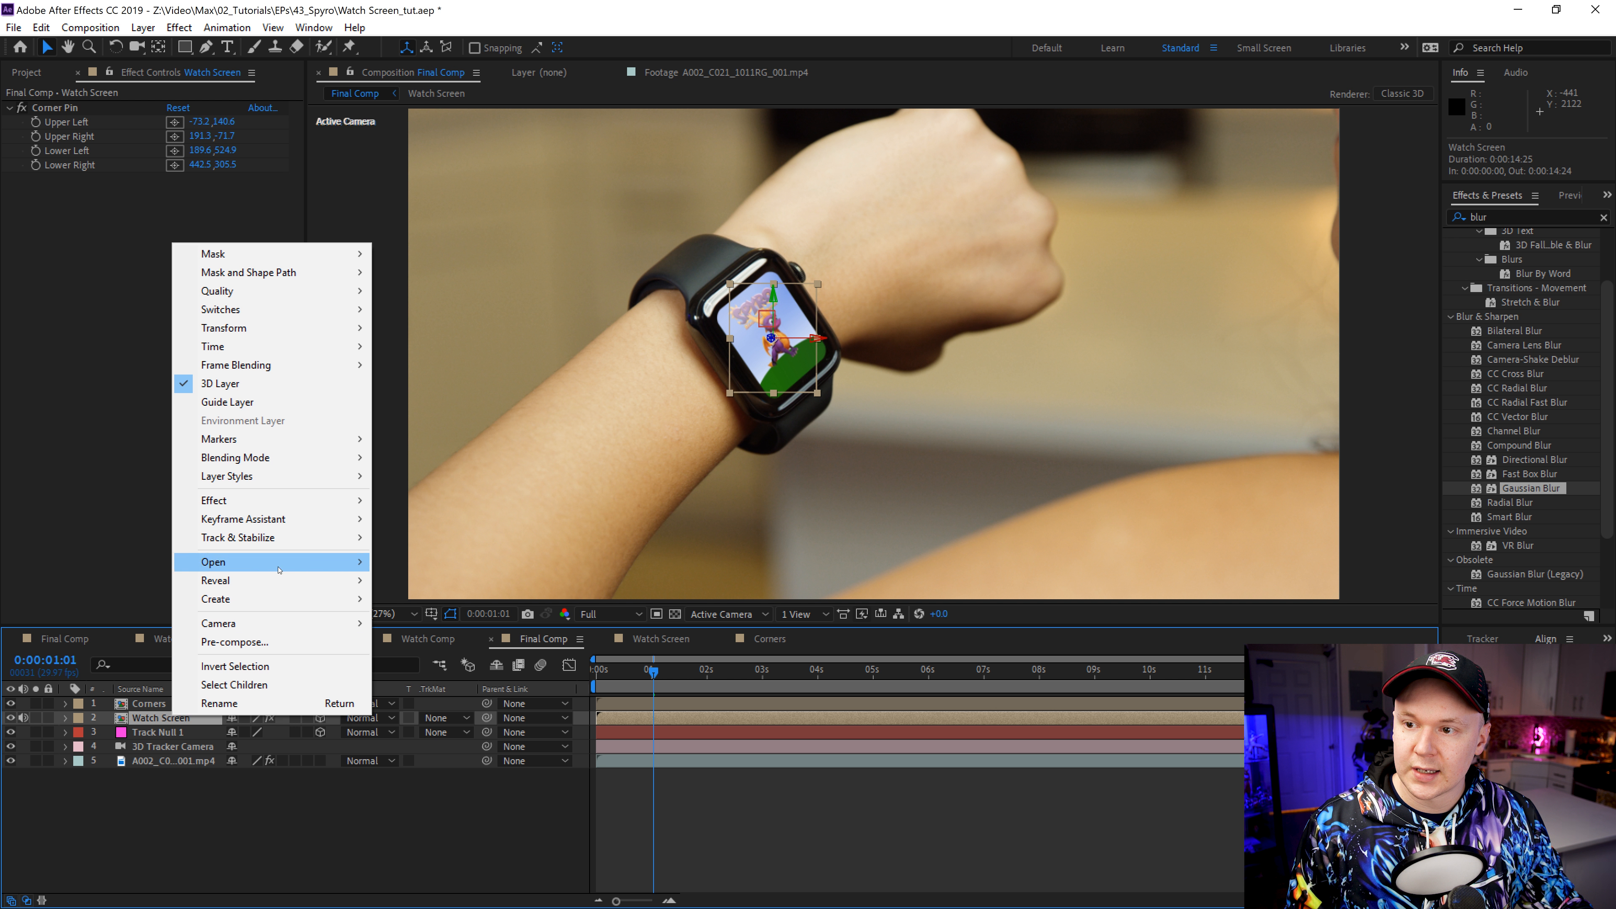
pyautogui.moveTo(305, 477)
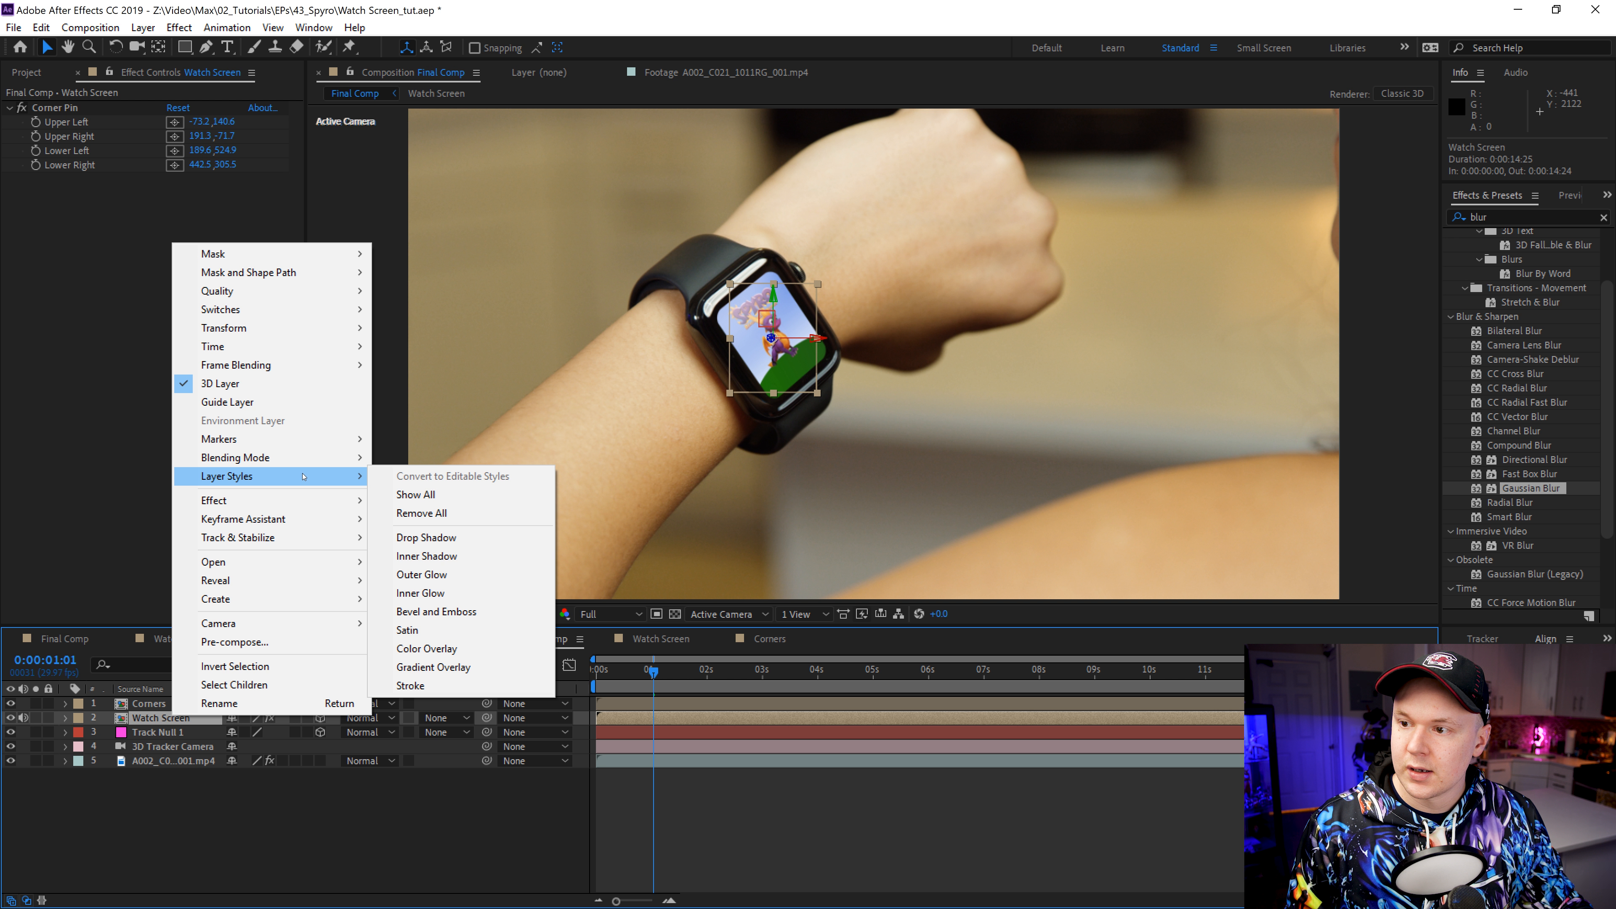
pyautogui.click(441, 594)
# Step: Set the Watch Screen layer's Inner Glow color to black (000000)
pyautogui.scroll(3, 857, 502)
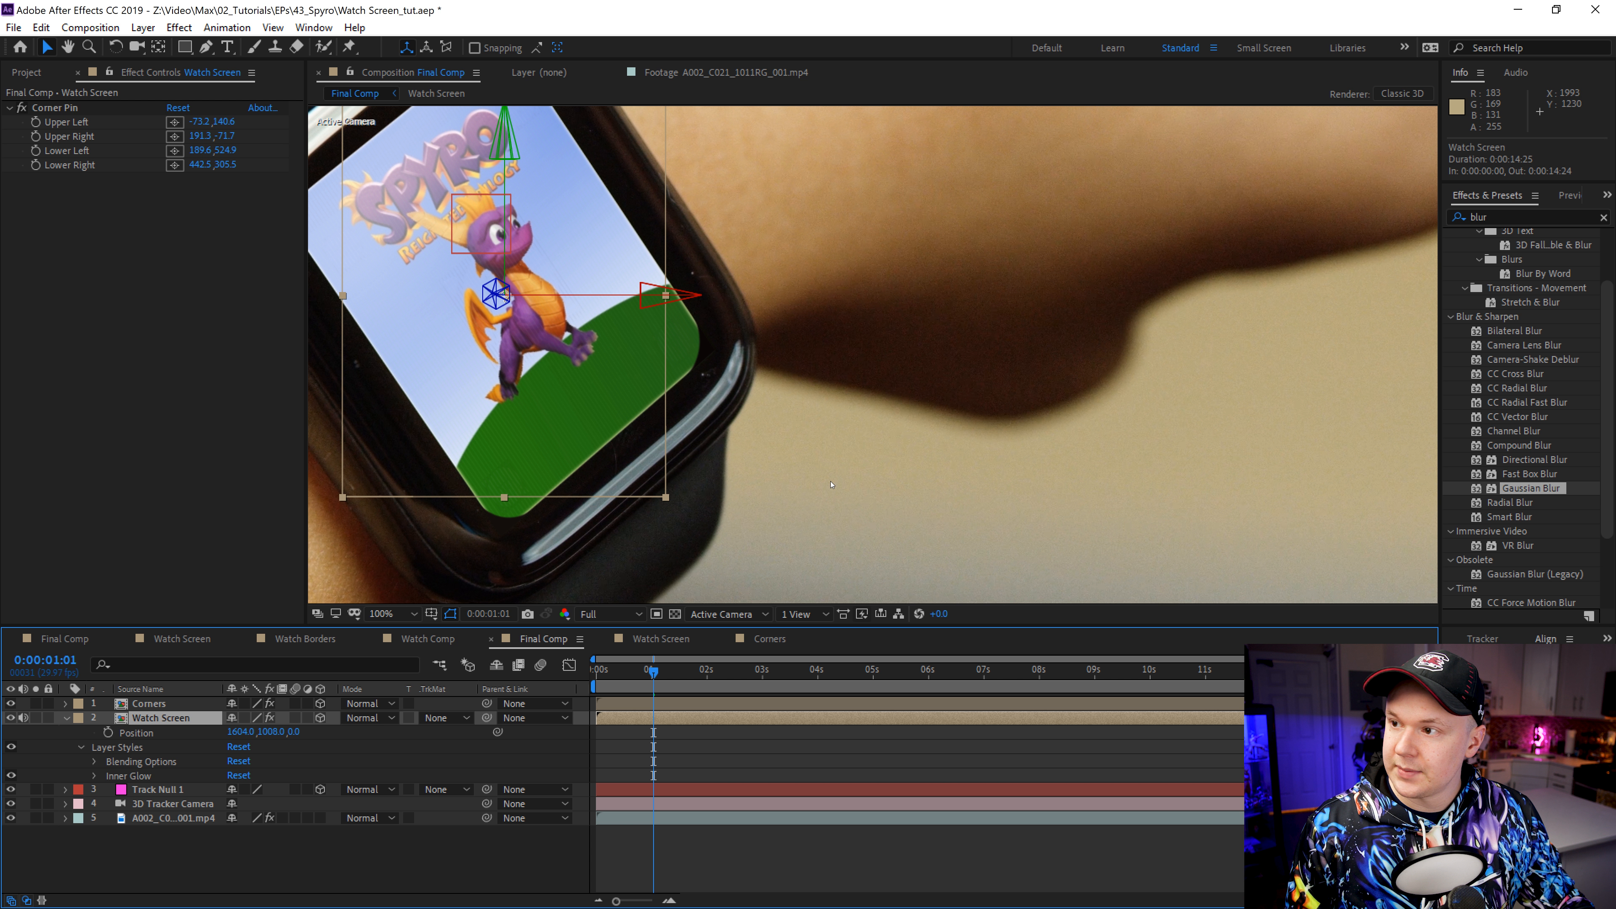
pyautogui.moveTo(826, 482); pyautogui.dragTo(1099, 527)
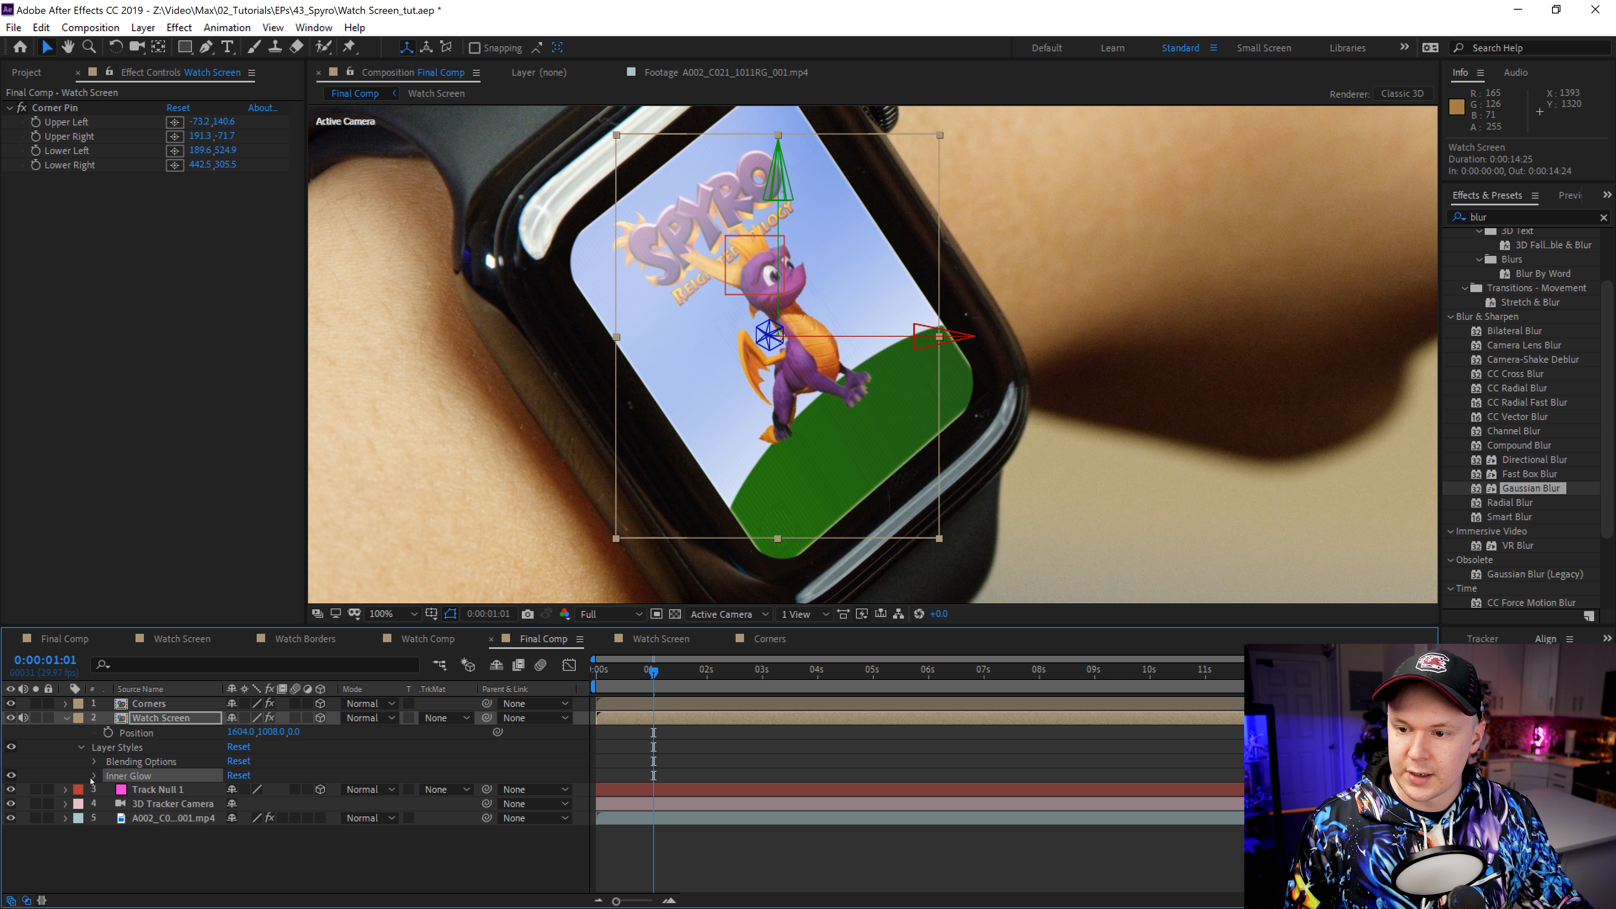
pyautogui.click(95, 776)
pyautogui.scroll(-2, 215, 831)
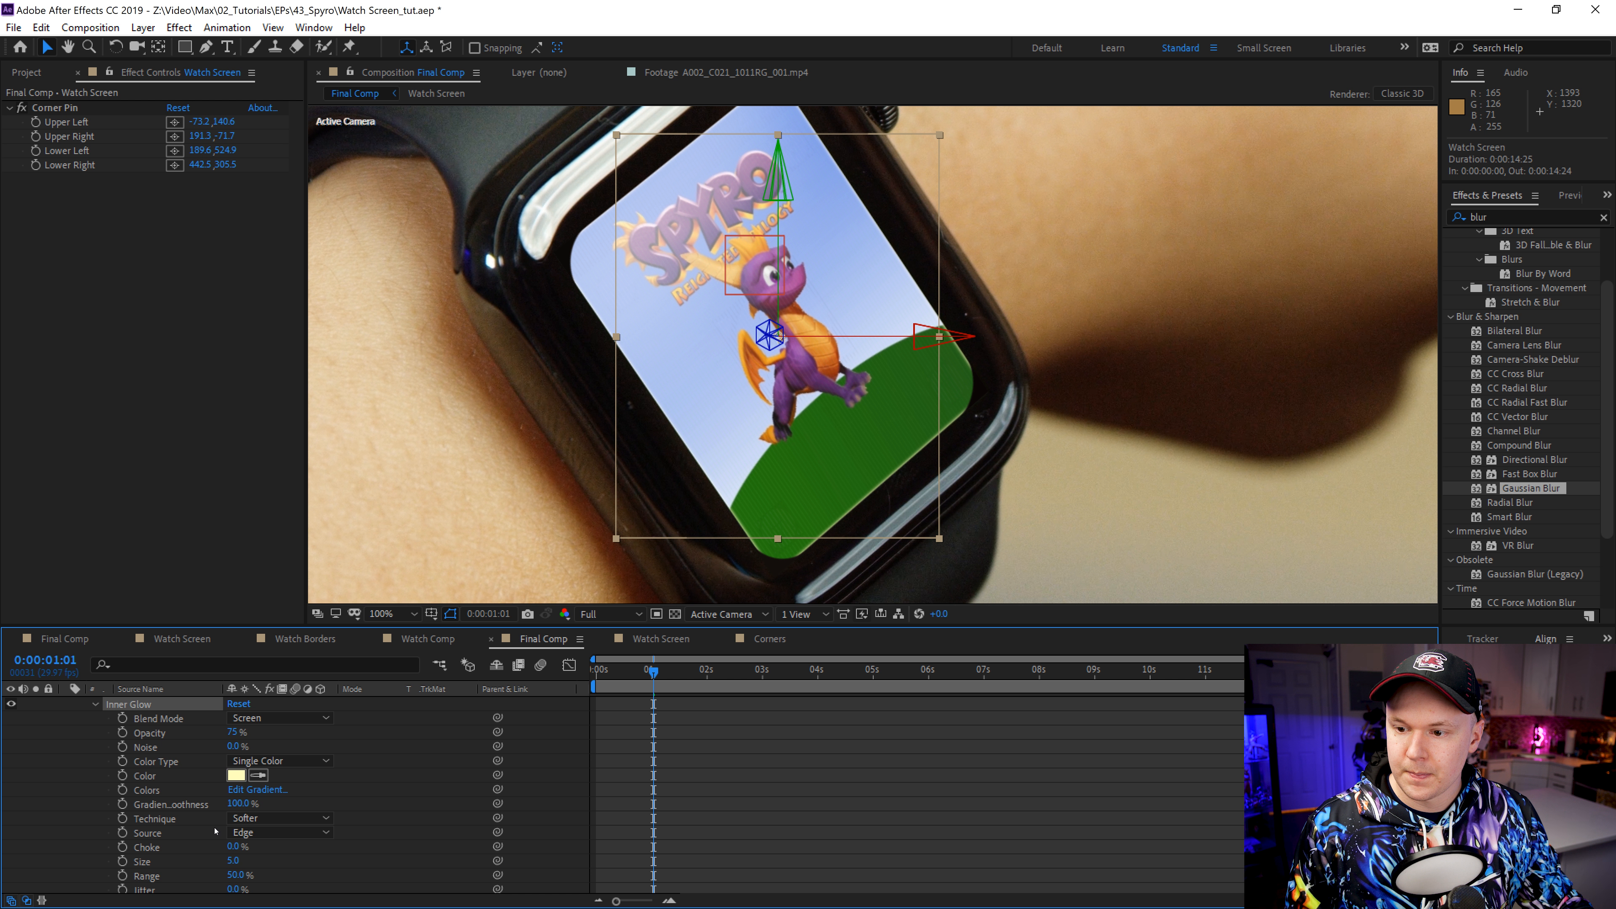
pyautogui.click(236, 774)
pyautogui.moveTo(674, 445); pyautogui.dragTo(596, 478)
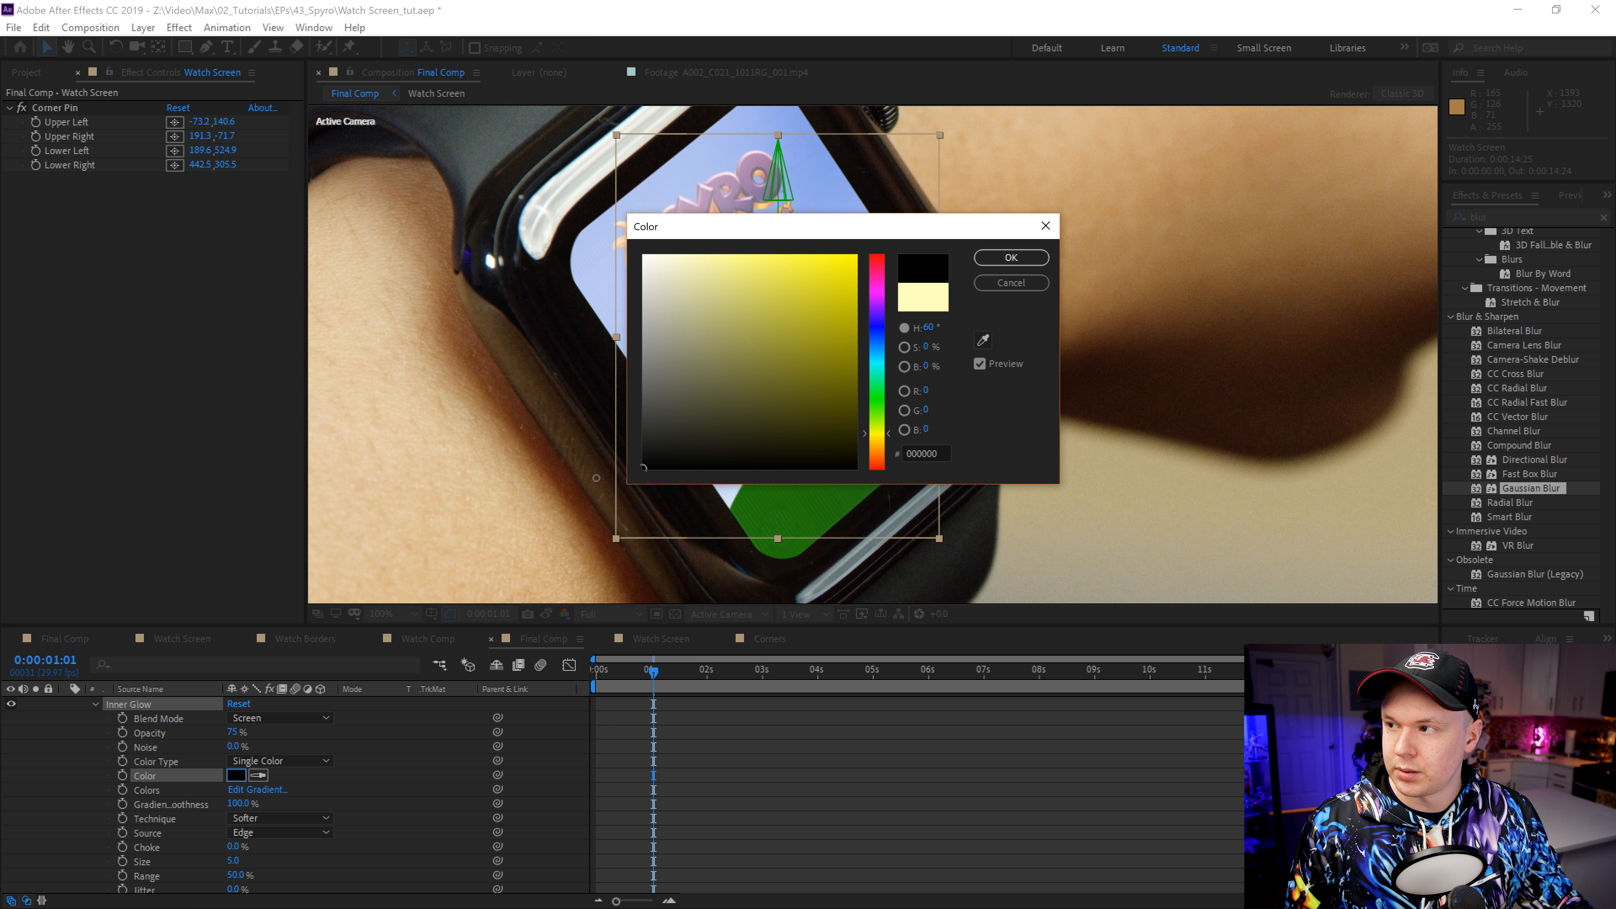
pyautogui.click(980, 262)
# Step: Set the Inner Glow blend mode to Normal, adjust its size and lower its opacity to 36%
pyautogui.click(249, 719)
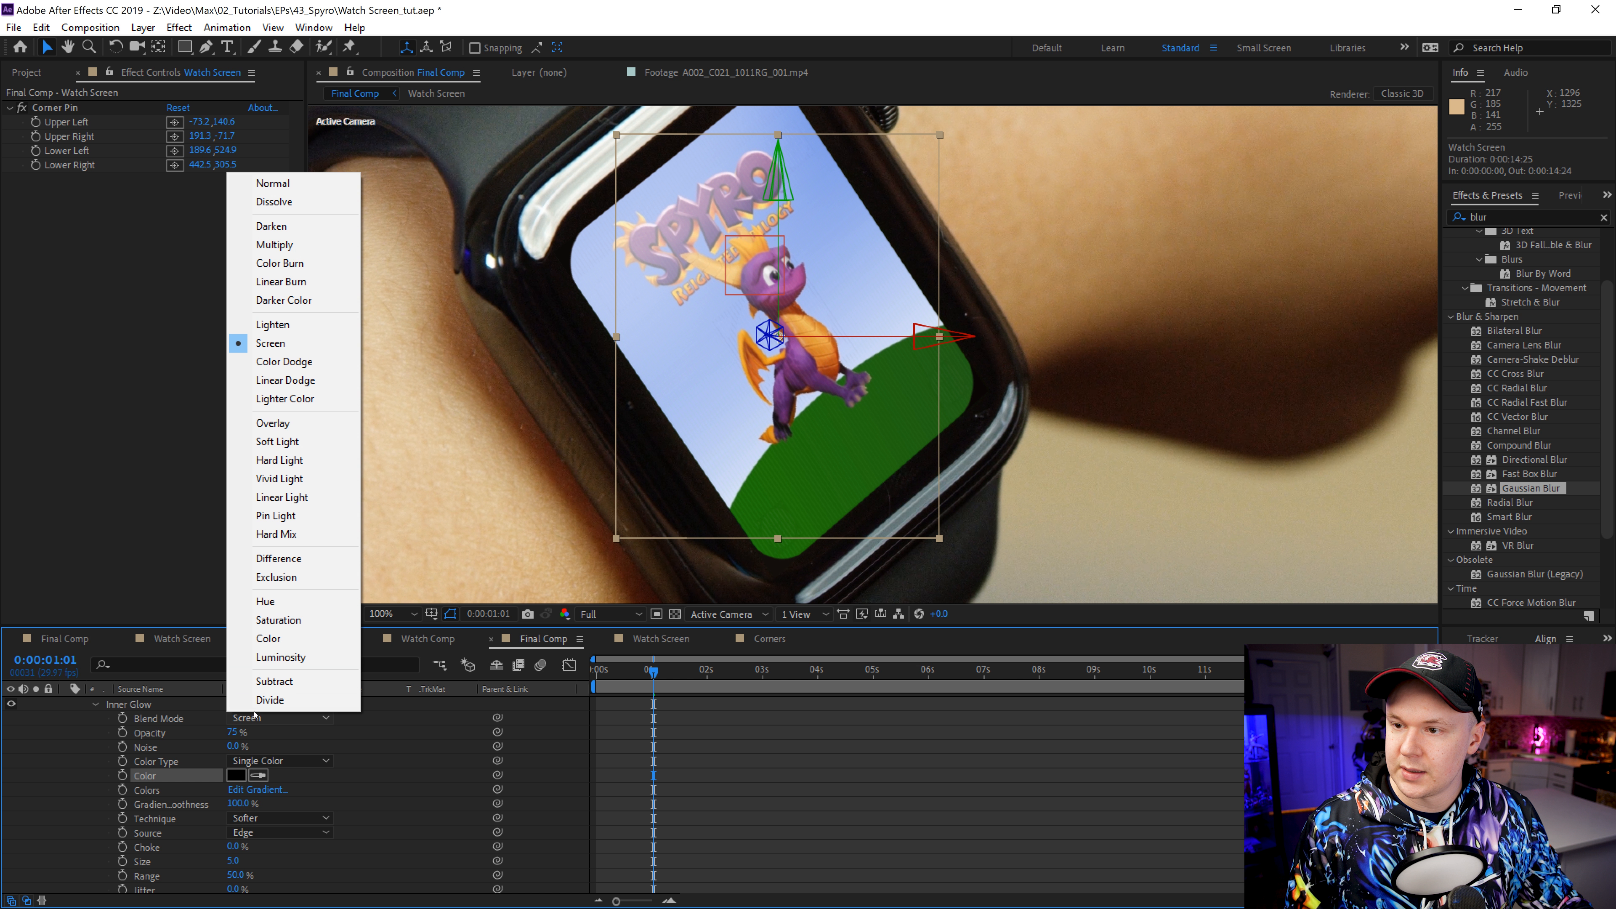
pyautogui.click(270, 189)
pyautogui.moveTo(232, 861)
pyautogui.mouseDown()
pyautogui.moveTo(248, 862)
pyautogui.moveTo(222, 862)
pyautogui.mouseUp()
pyautogui.moveTo(236, 734); pyautogui.dragTo(208, 738)
pyautogui.scroll(2, 97, 745)
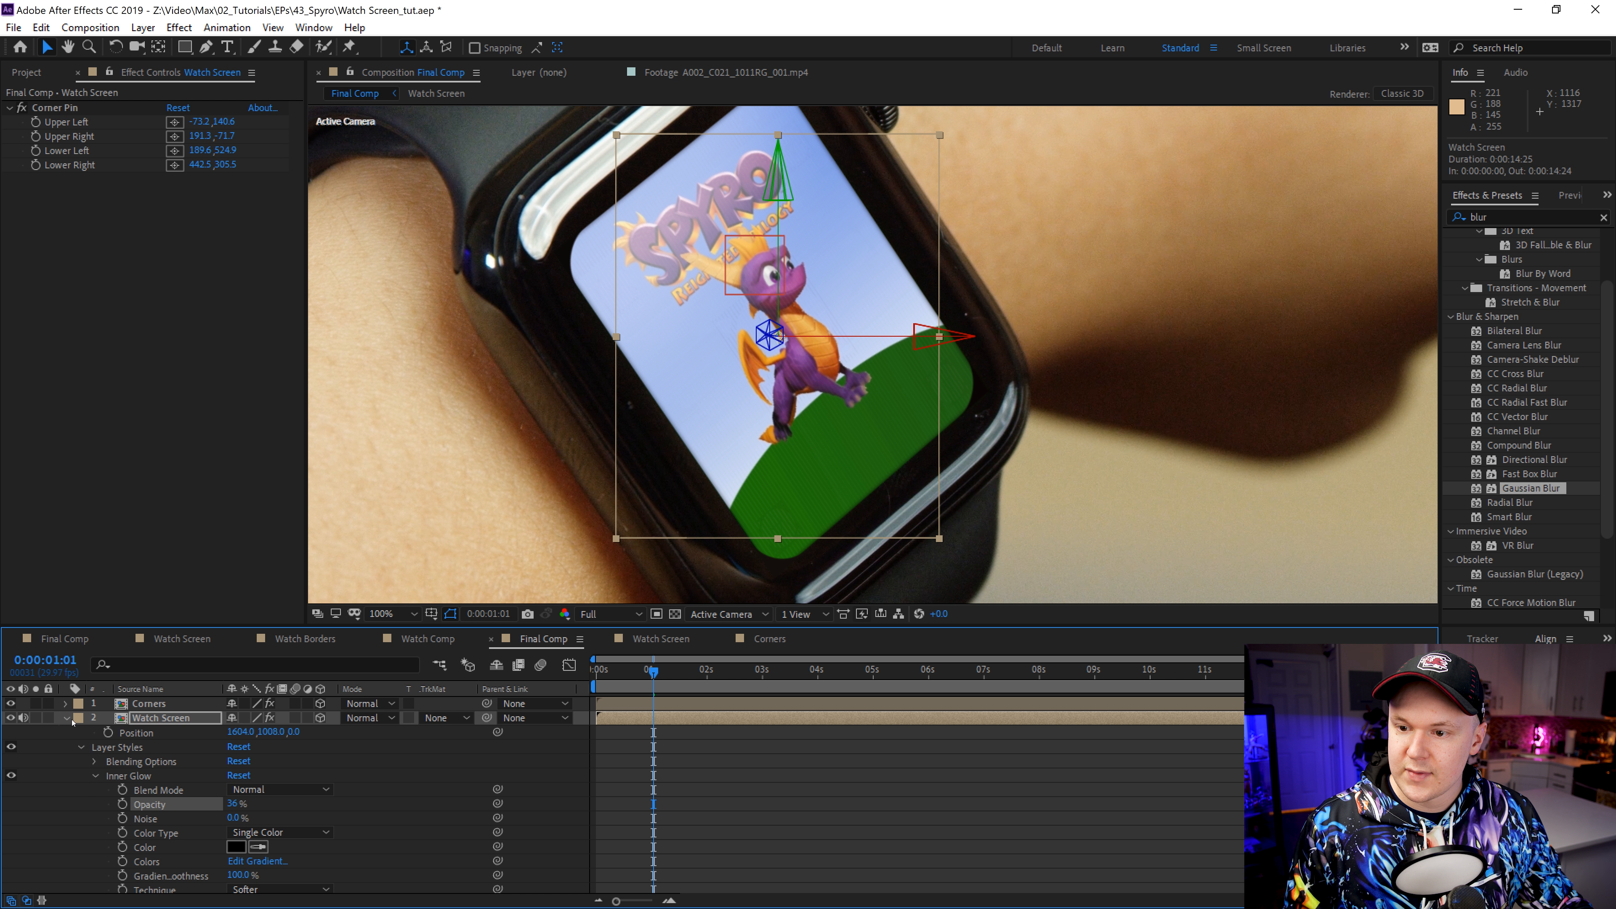
pyautogui.click(66, 718)
# Step: Examine the watch screen's edges and line pattern at several magnifications, ending with the whole frame fitted in the viewer
pyautogui.scroll(-2, 721, 403)
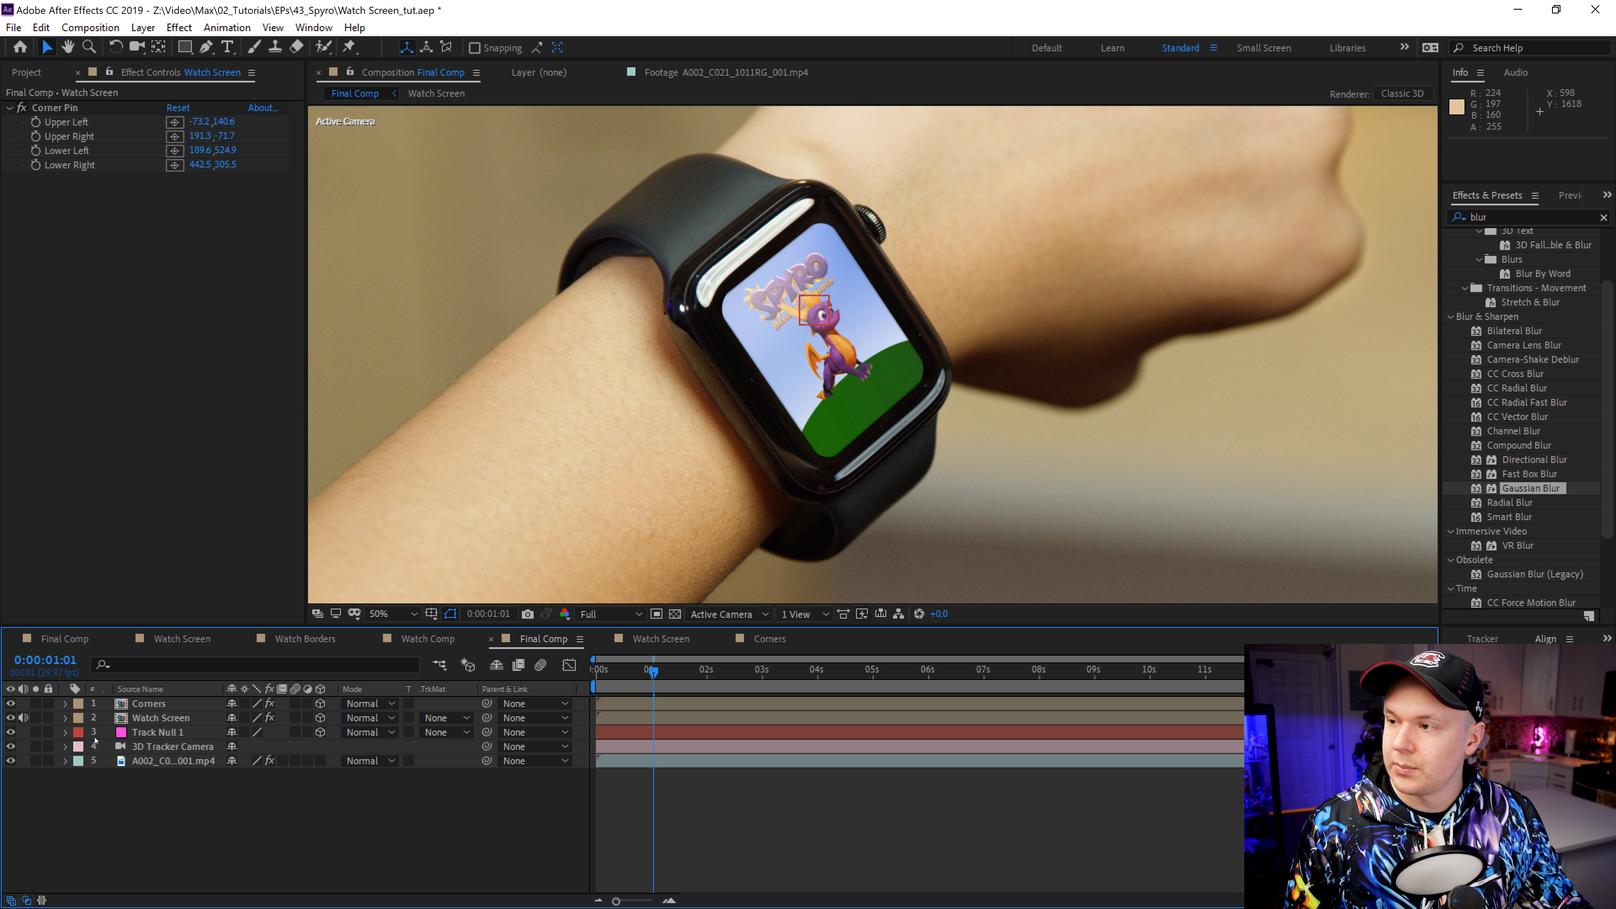
pyautogui.scroll(-2, 856, 401)
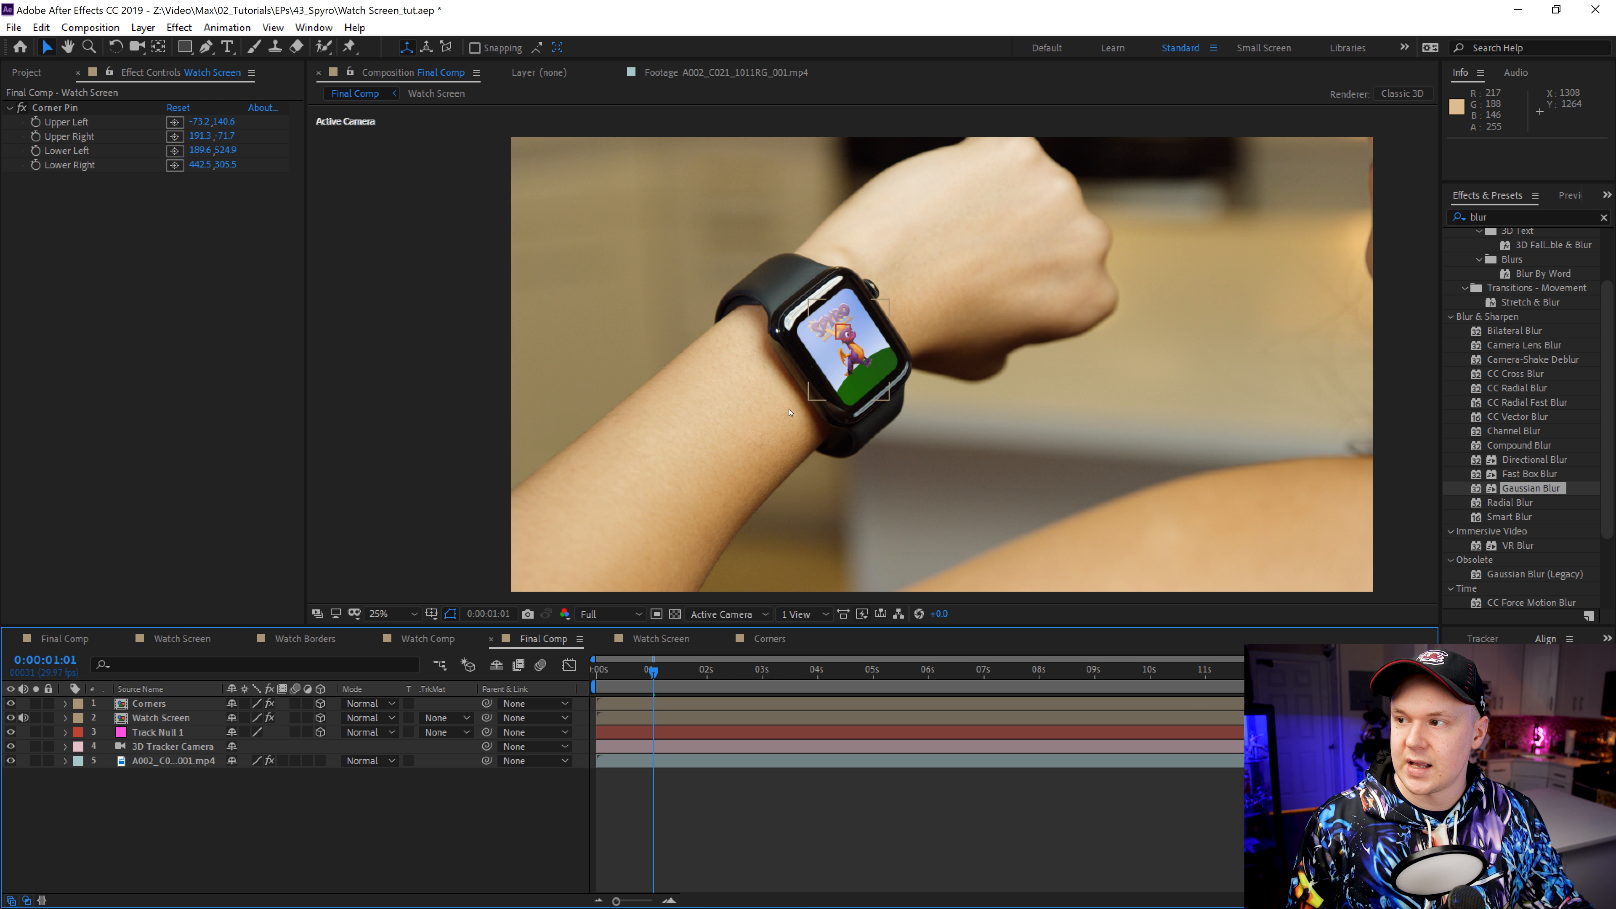
pyautogui.scroll(2, 840, 429)
pyautogui.scroll(4, 840, 429)
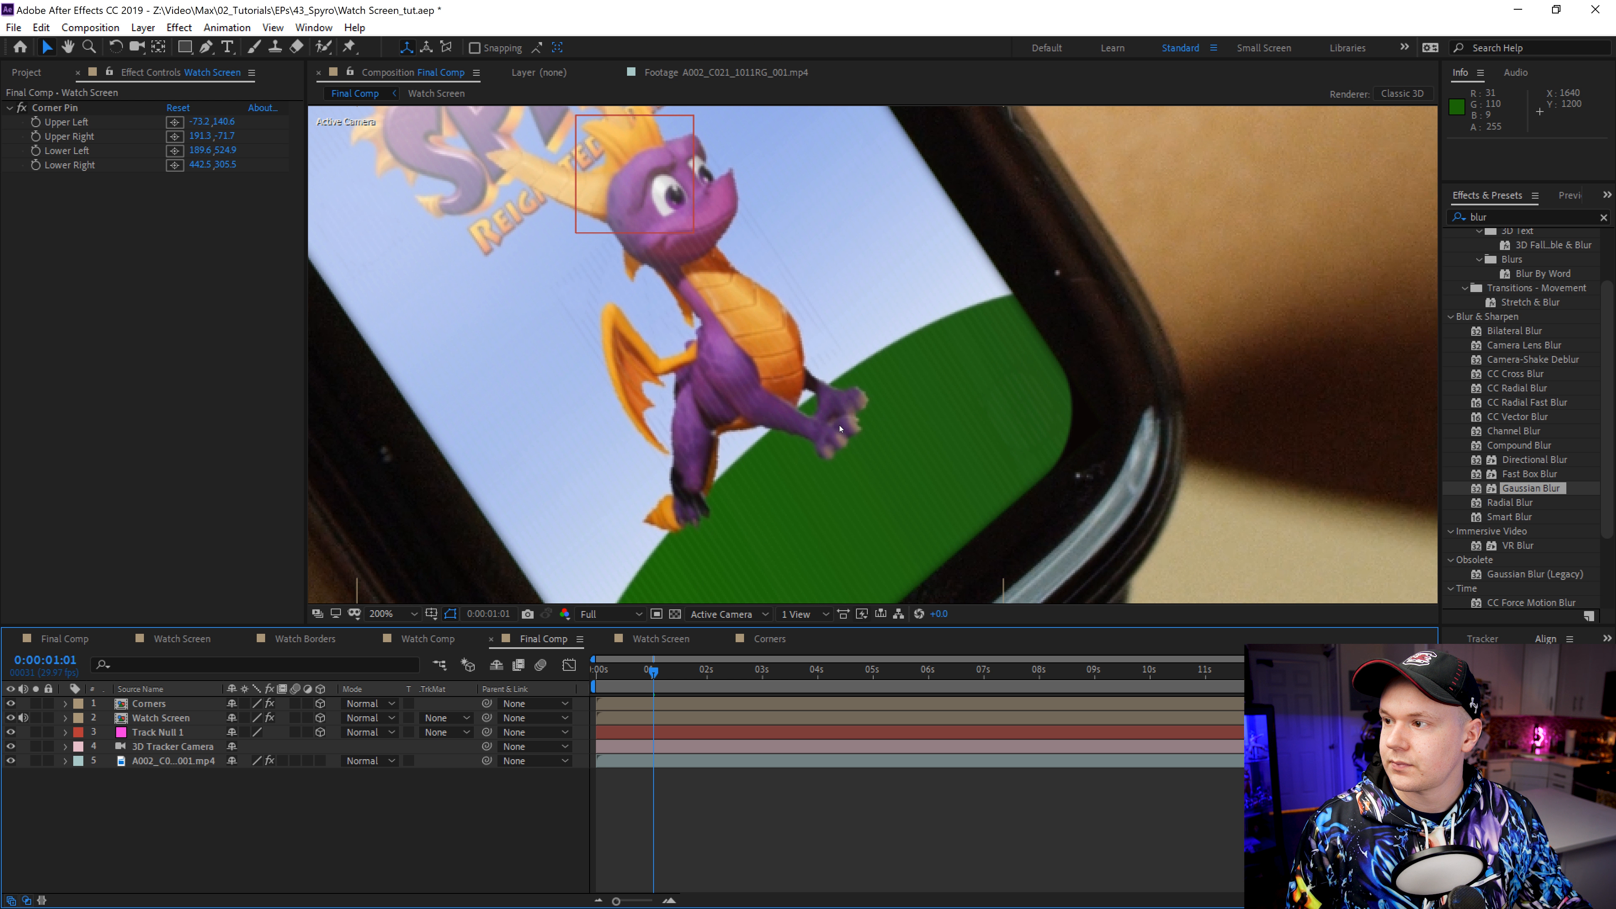
pyautogui.scroll(-2, 821, 394)
pyautogui.scroll(2, 800, 366)
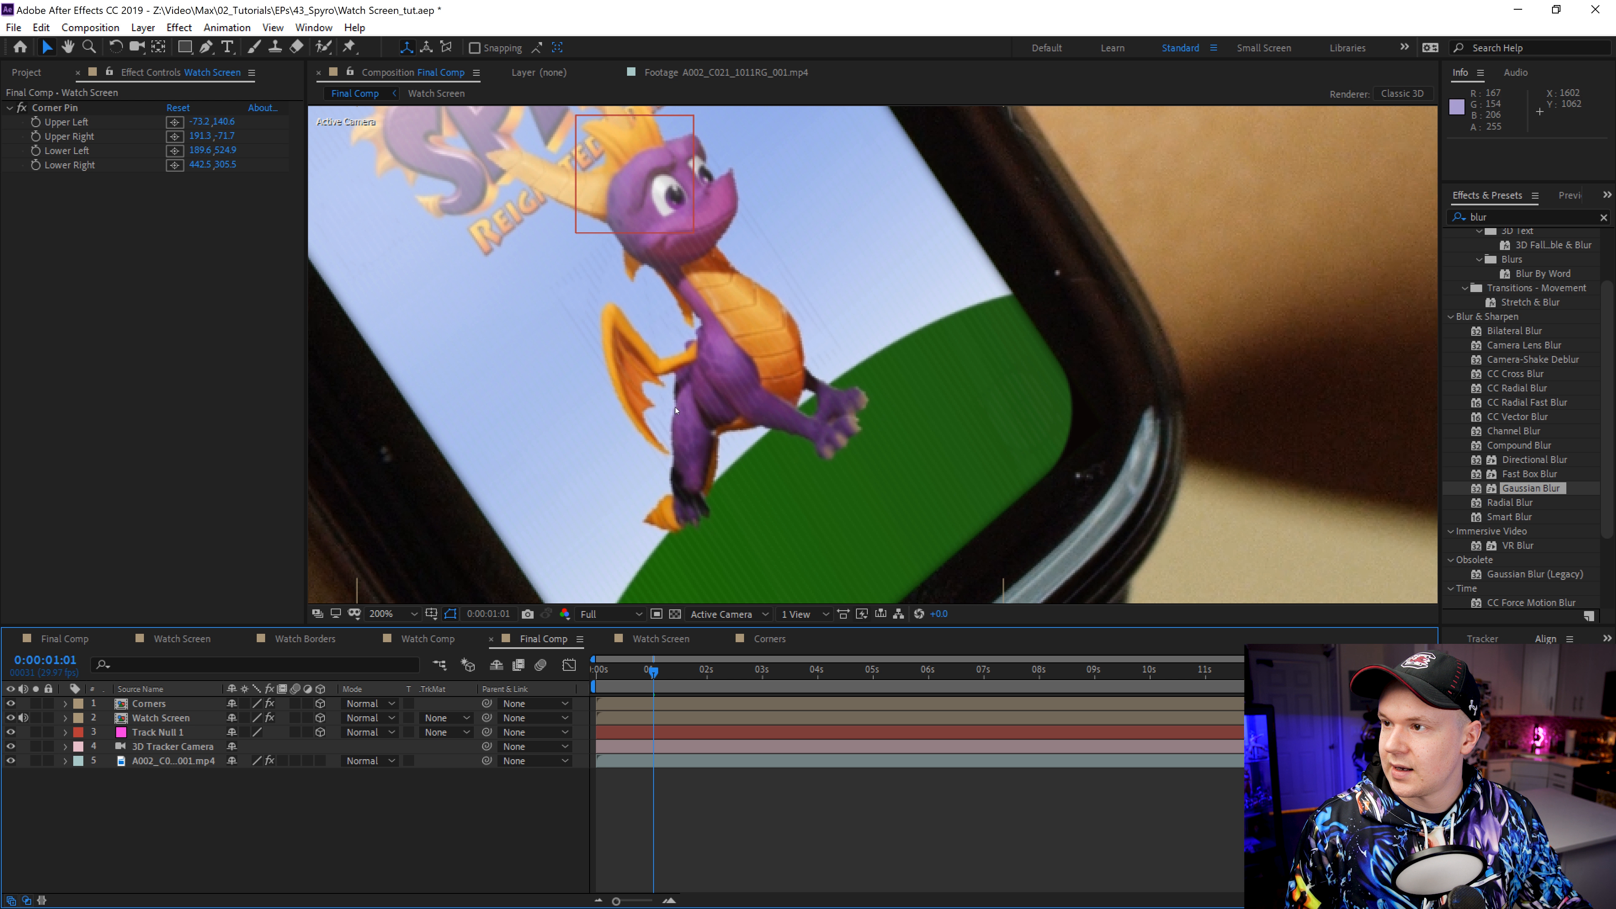
pyautogui.scroll(-6, 676, 411)
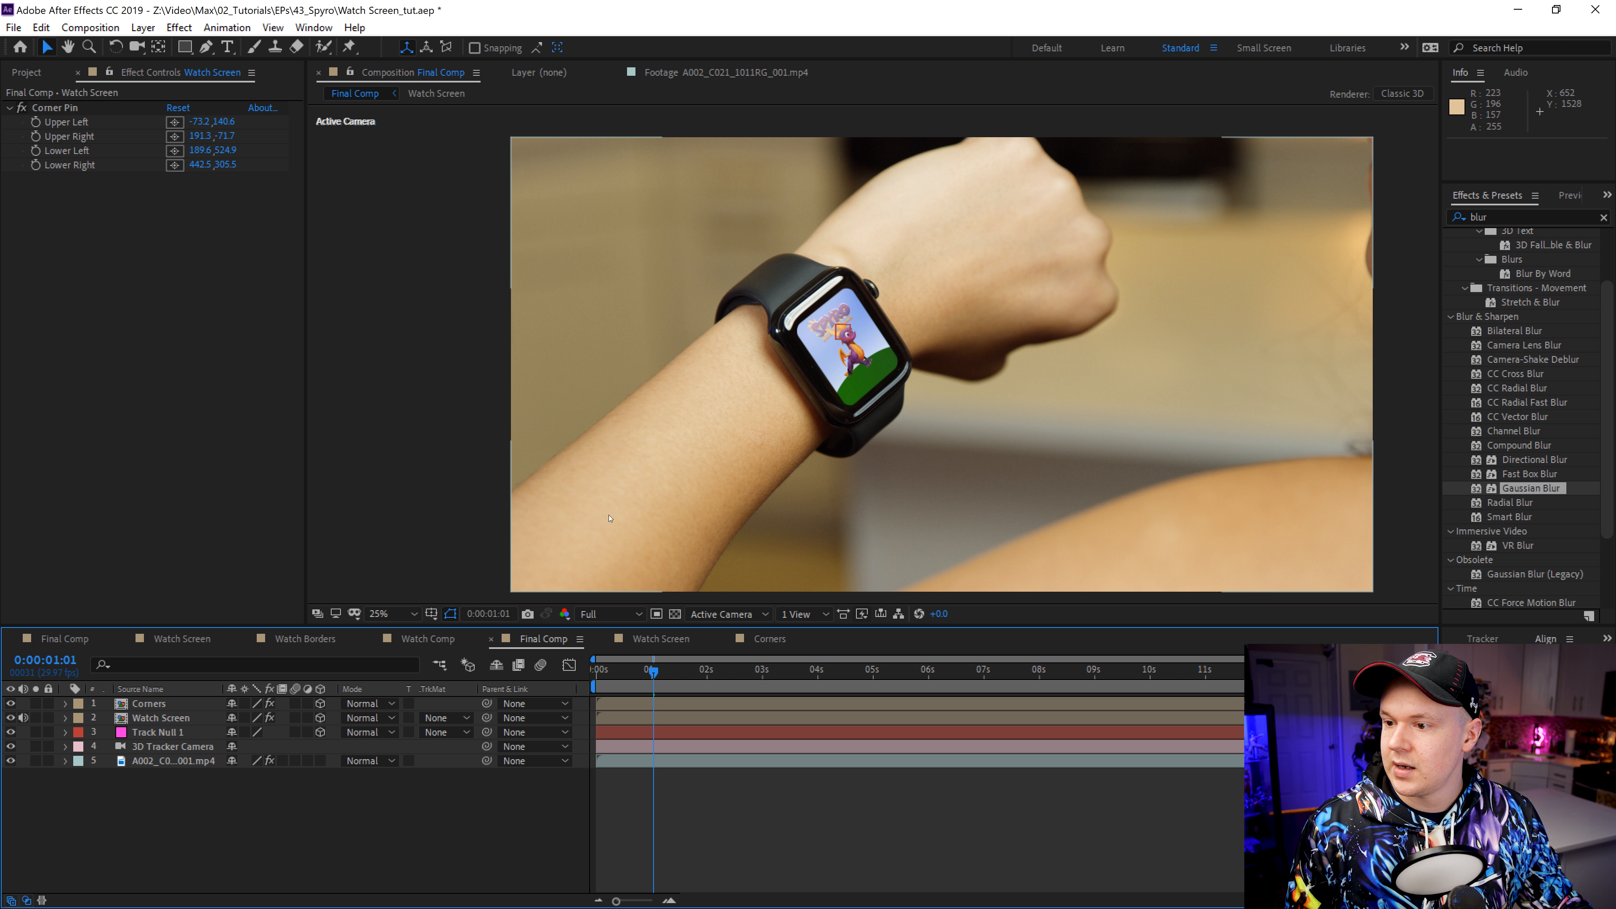
pyautogui.click(609, 613)
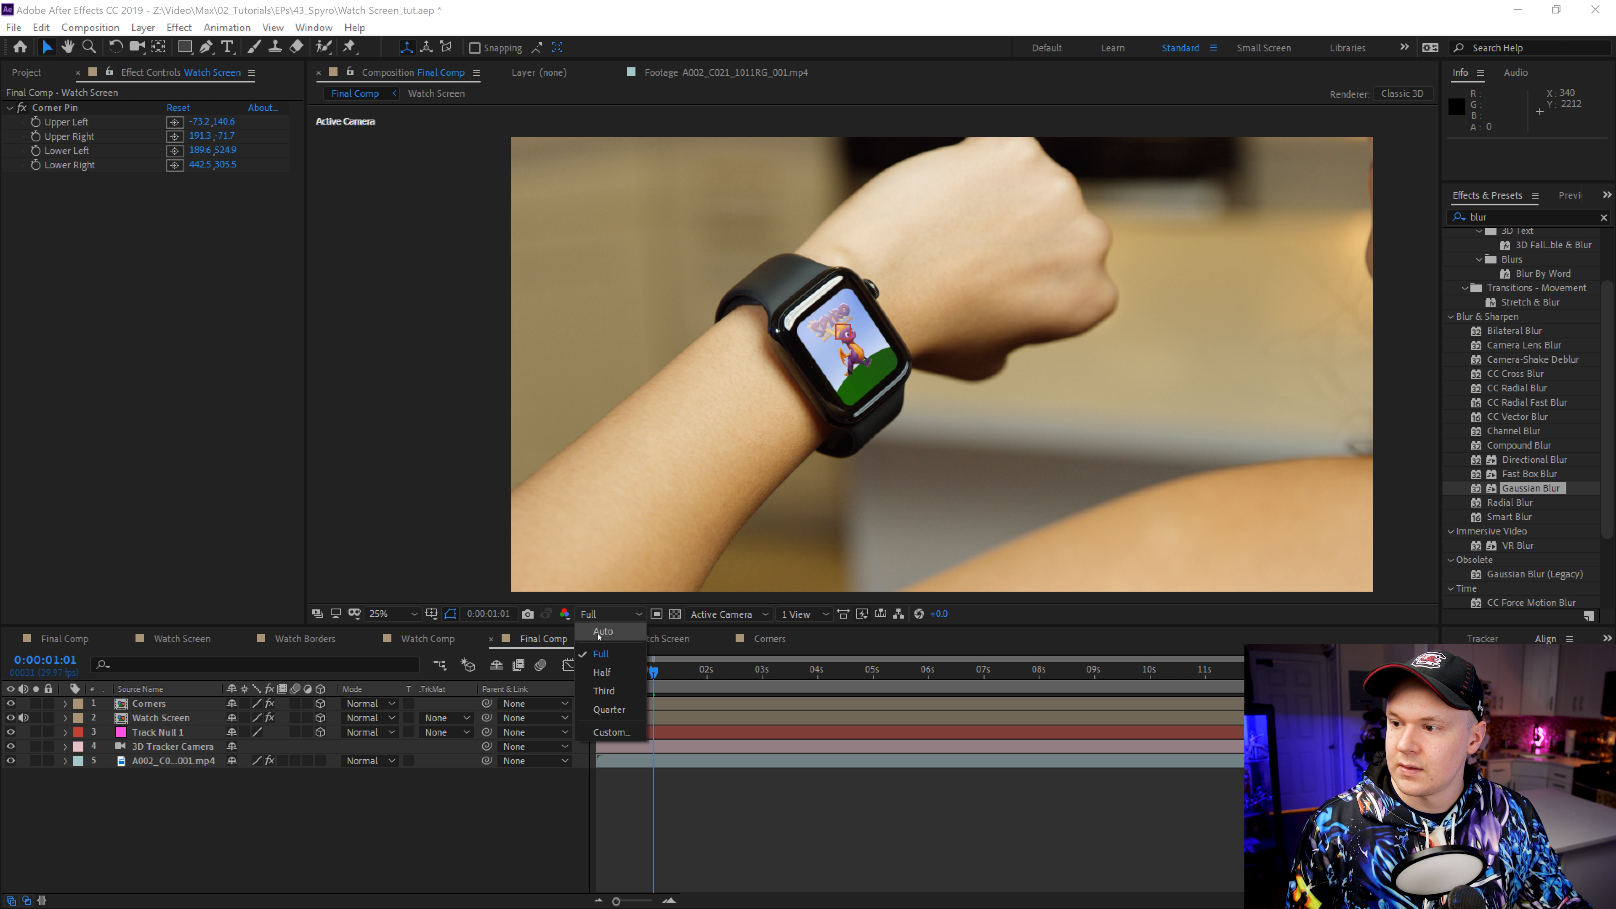
pyautogui.click(400, 613)
pyautogui.click(389, 315)
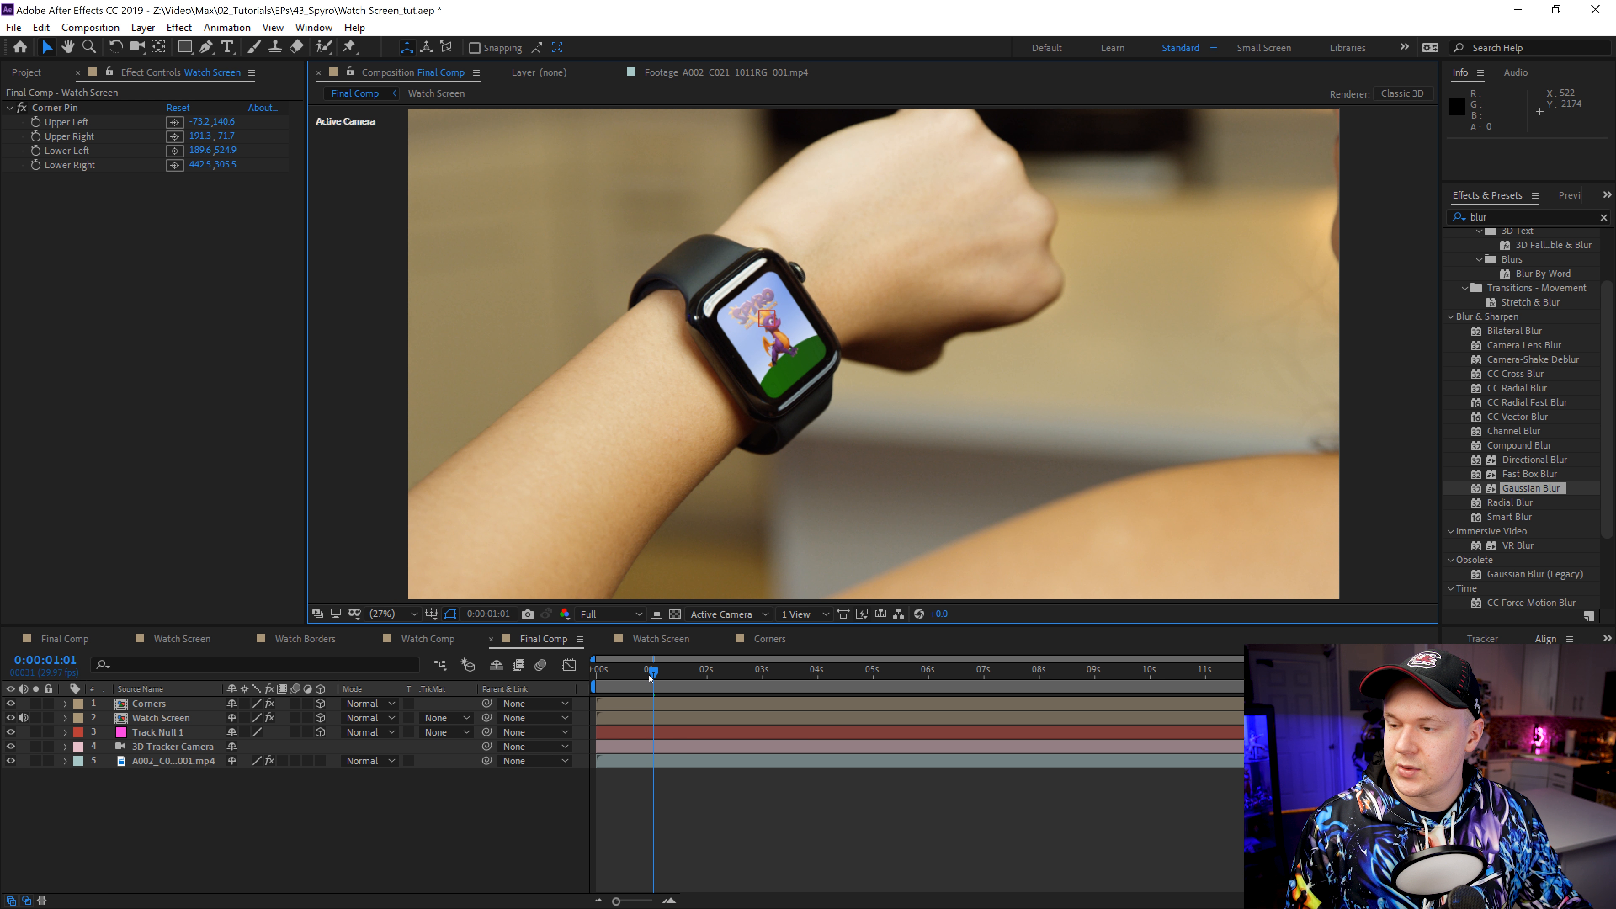
# Step: Preview Final Comp from its first frame and examine the watch screen's corners and edges at 200% magnification
pyautogui.moveTo(650, 673); pyautogui.dragTo(596, 673)
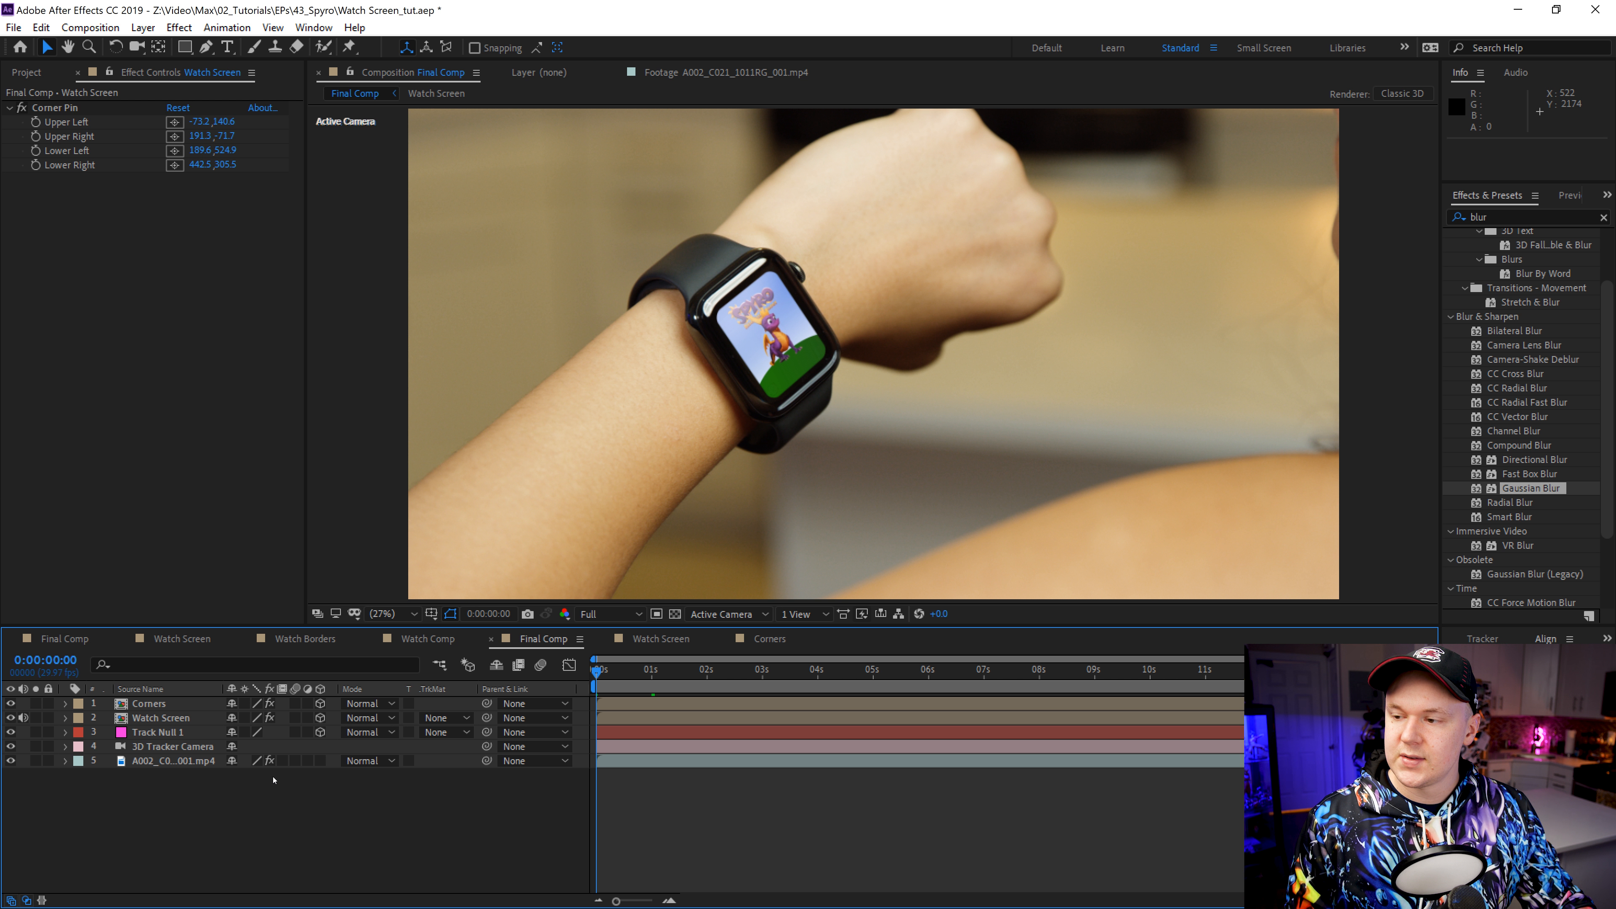
pyautogui.press('space')
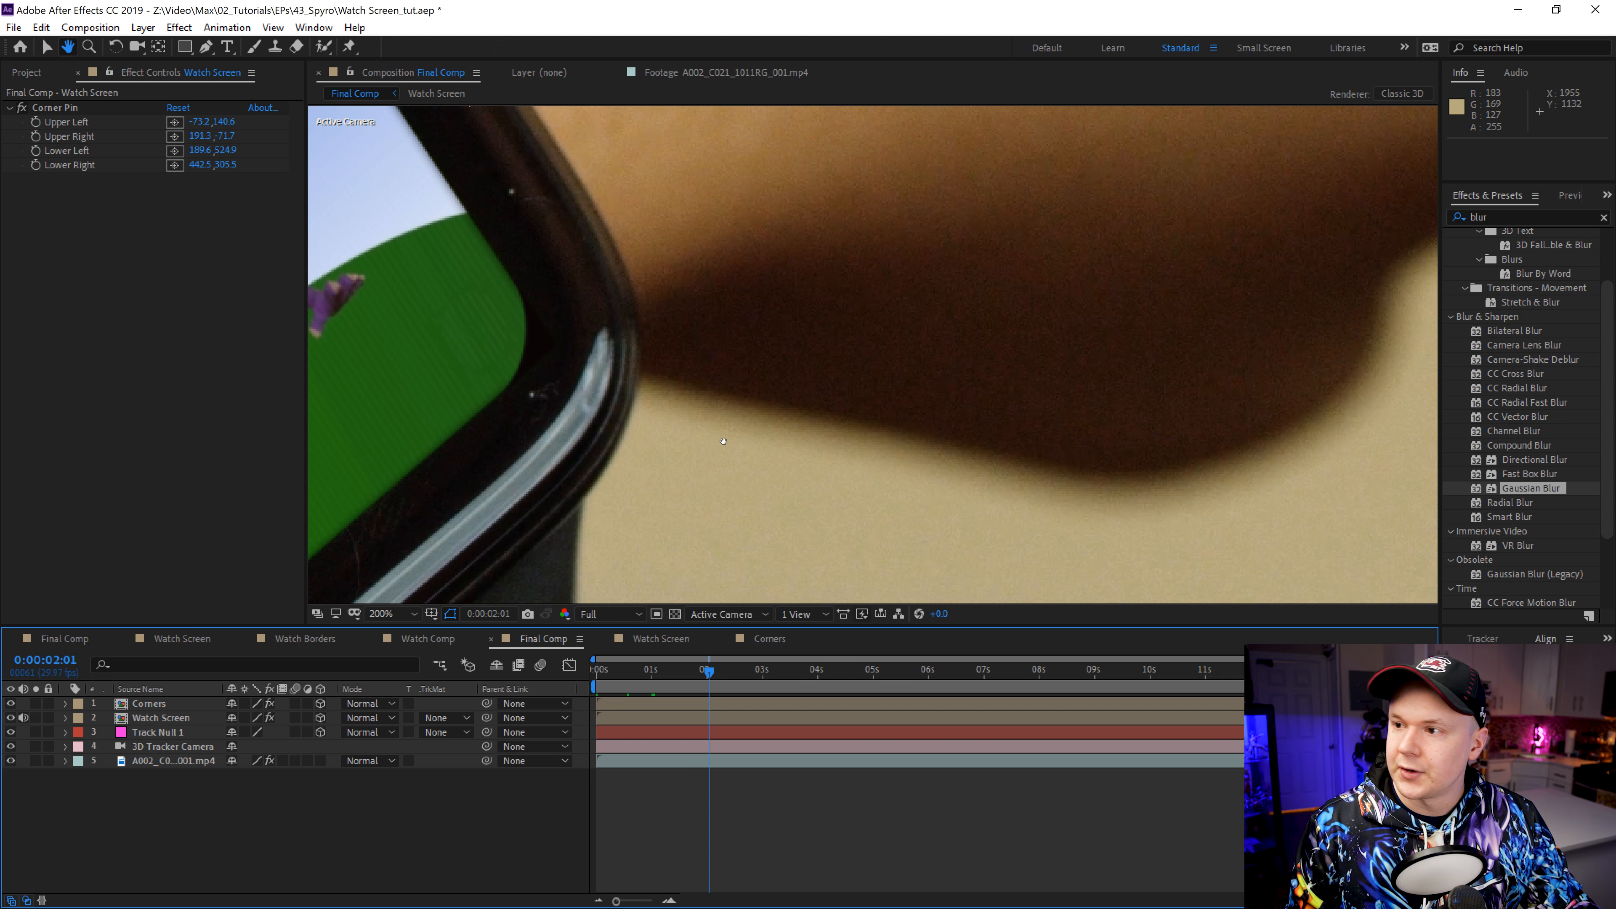
pyautogui.moveTo(724, 441); pyautogui.dragTo(1095, 437)
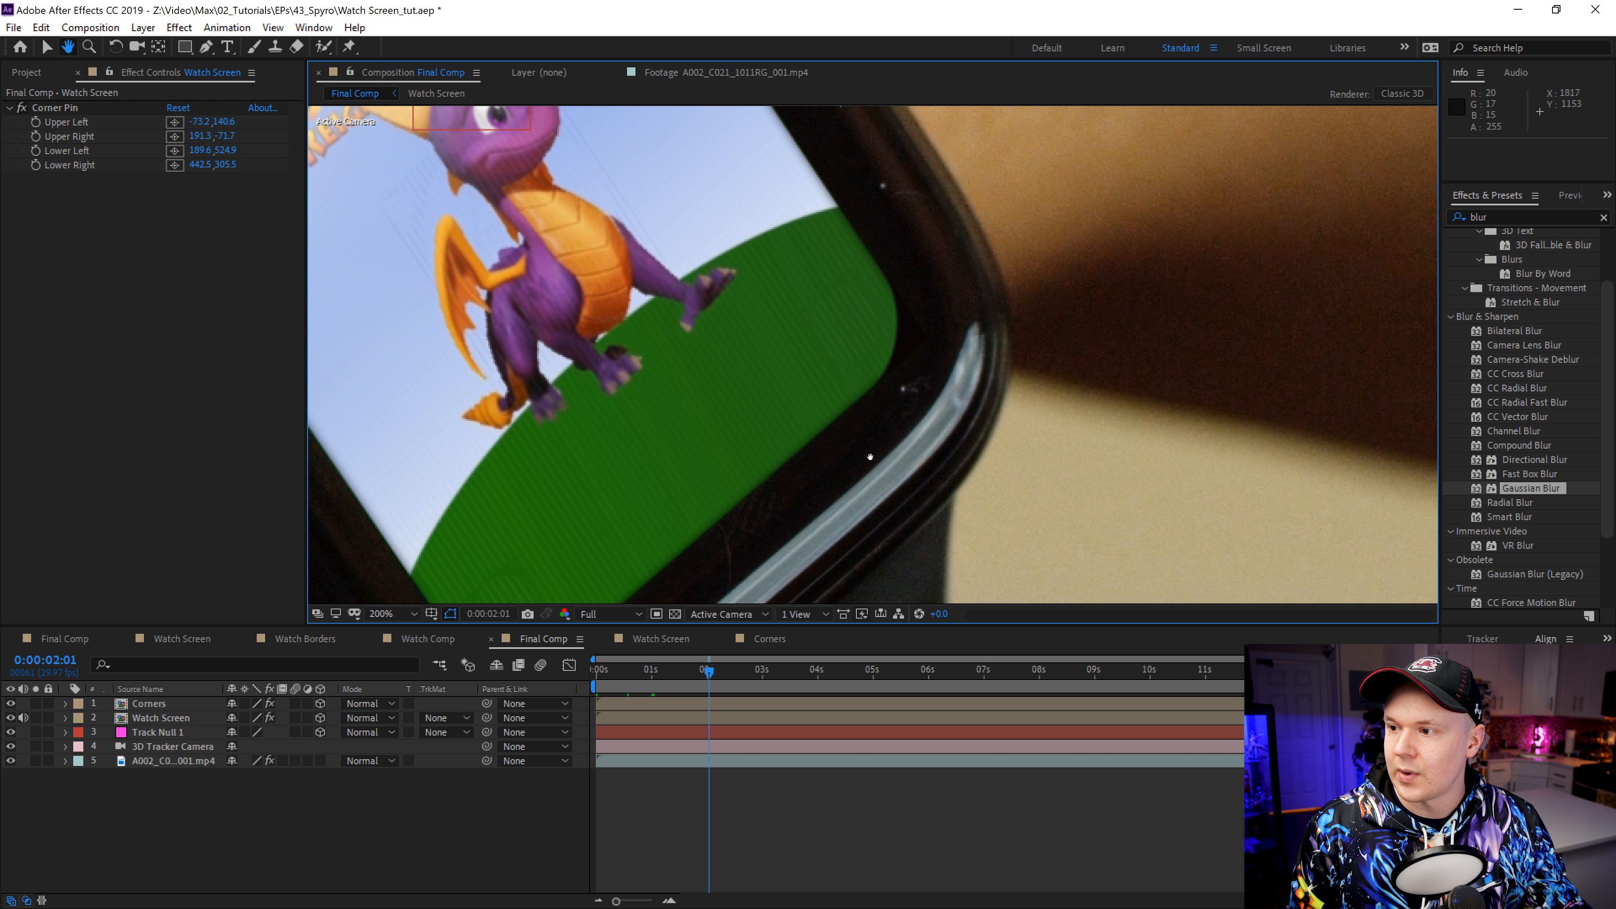
pyautogui.moveTo(869, 458); pyautogui.dragTo(1020, 224)
pyautogui.moveTo(905, 411); pyautogui.dragTo(891, 365)
pyautogui.moveTo(816, 172); pyautogui.dragTo(1050, 428)
pyautogui.moveTo(824, 344); pyautogui.dragTo(895, 569)
pyautogui.moveTo(1005, 172); pyautogui.dragTo(779, 403)
pyautogui.moveTo(839, 352); pyautogui.dragTo(832, 457)
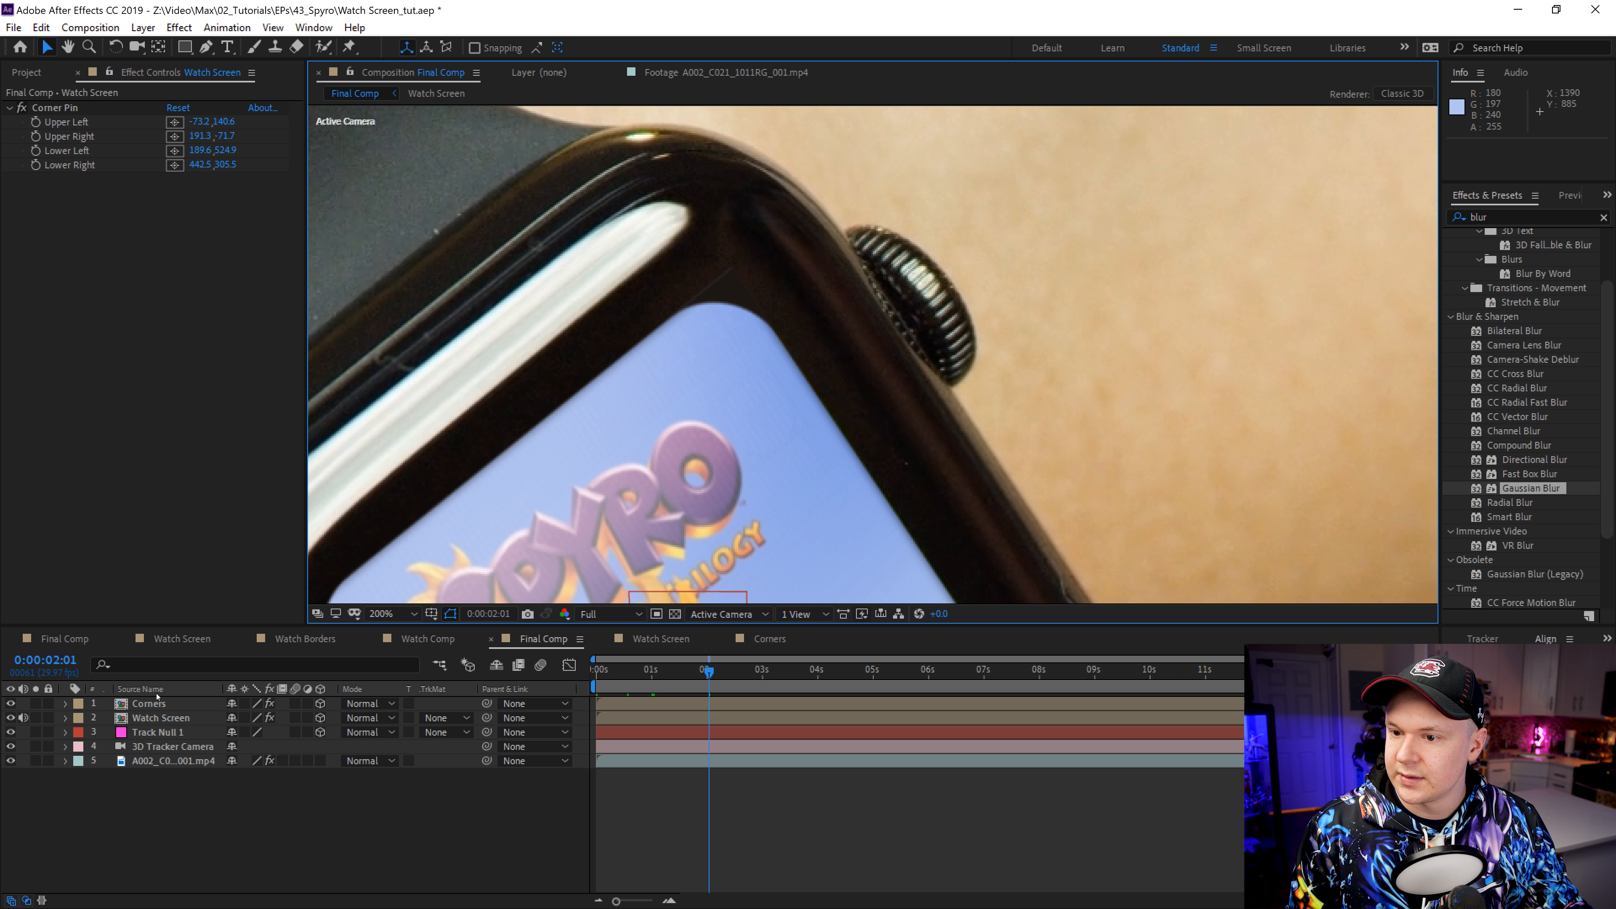
# Step: Nudge the Corners layer's upper-right Corner Pin point to 191.3, -74.2 to refine the fit at the screen's top corner
pyautogui.click(155, 707)
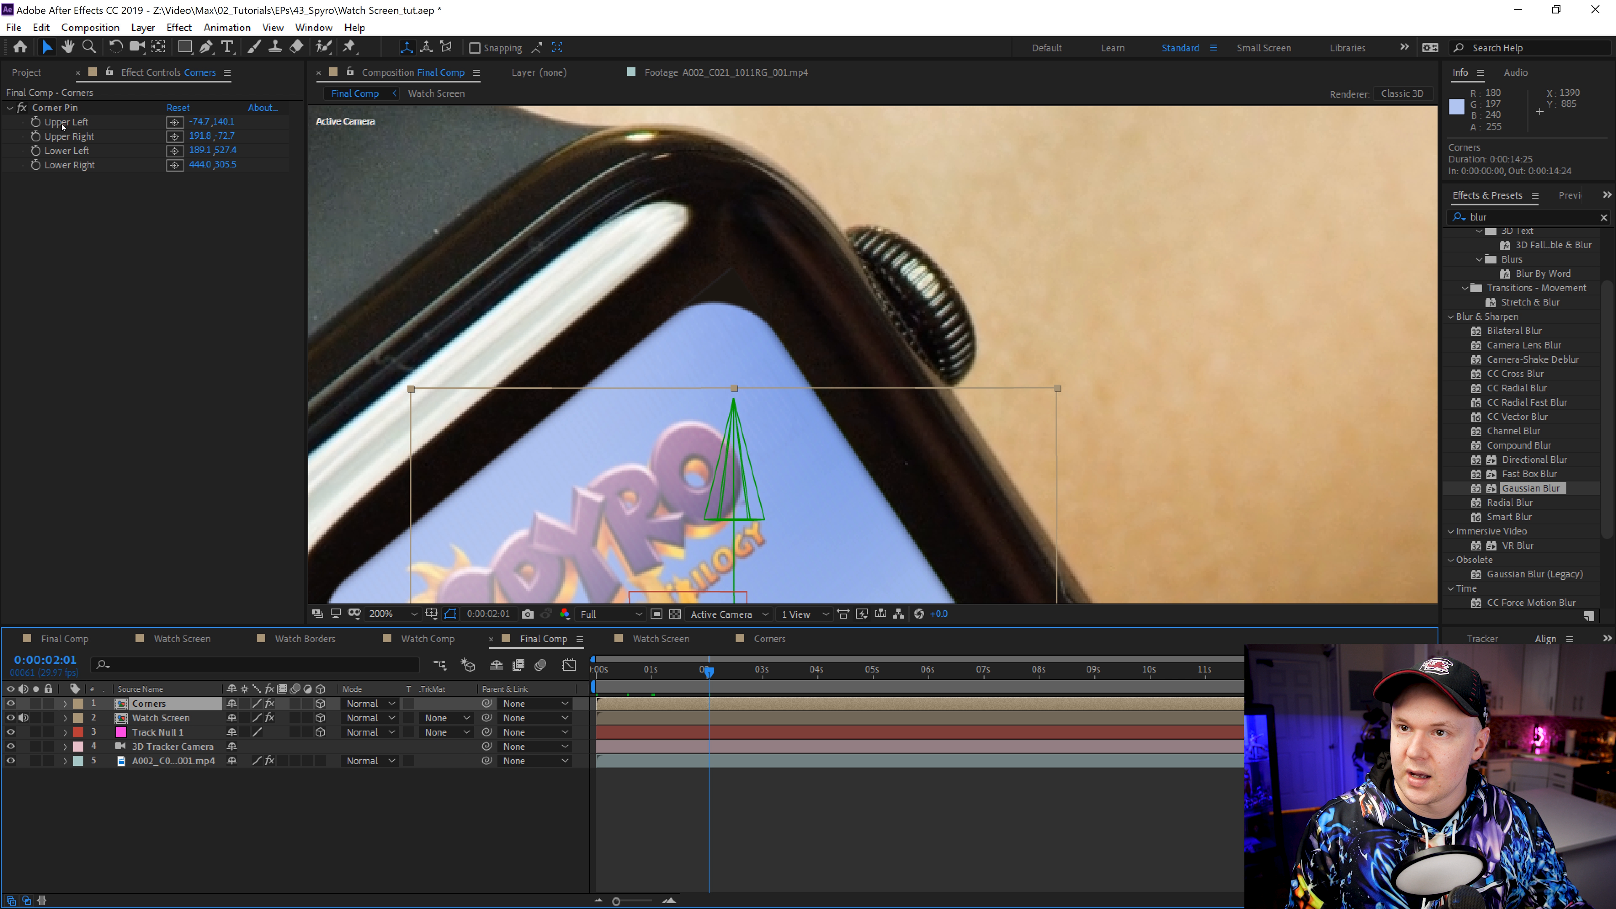
pyautogui.click(65, 110)
pyautogui.moveTo(734, 266); pyautogui.dragTo(733, 266)
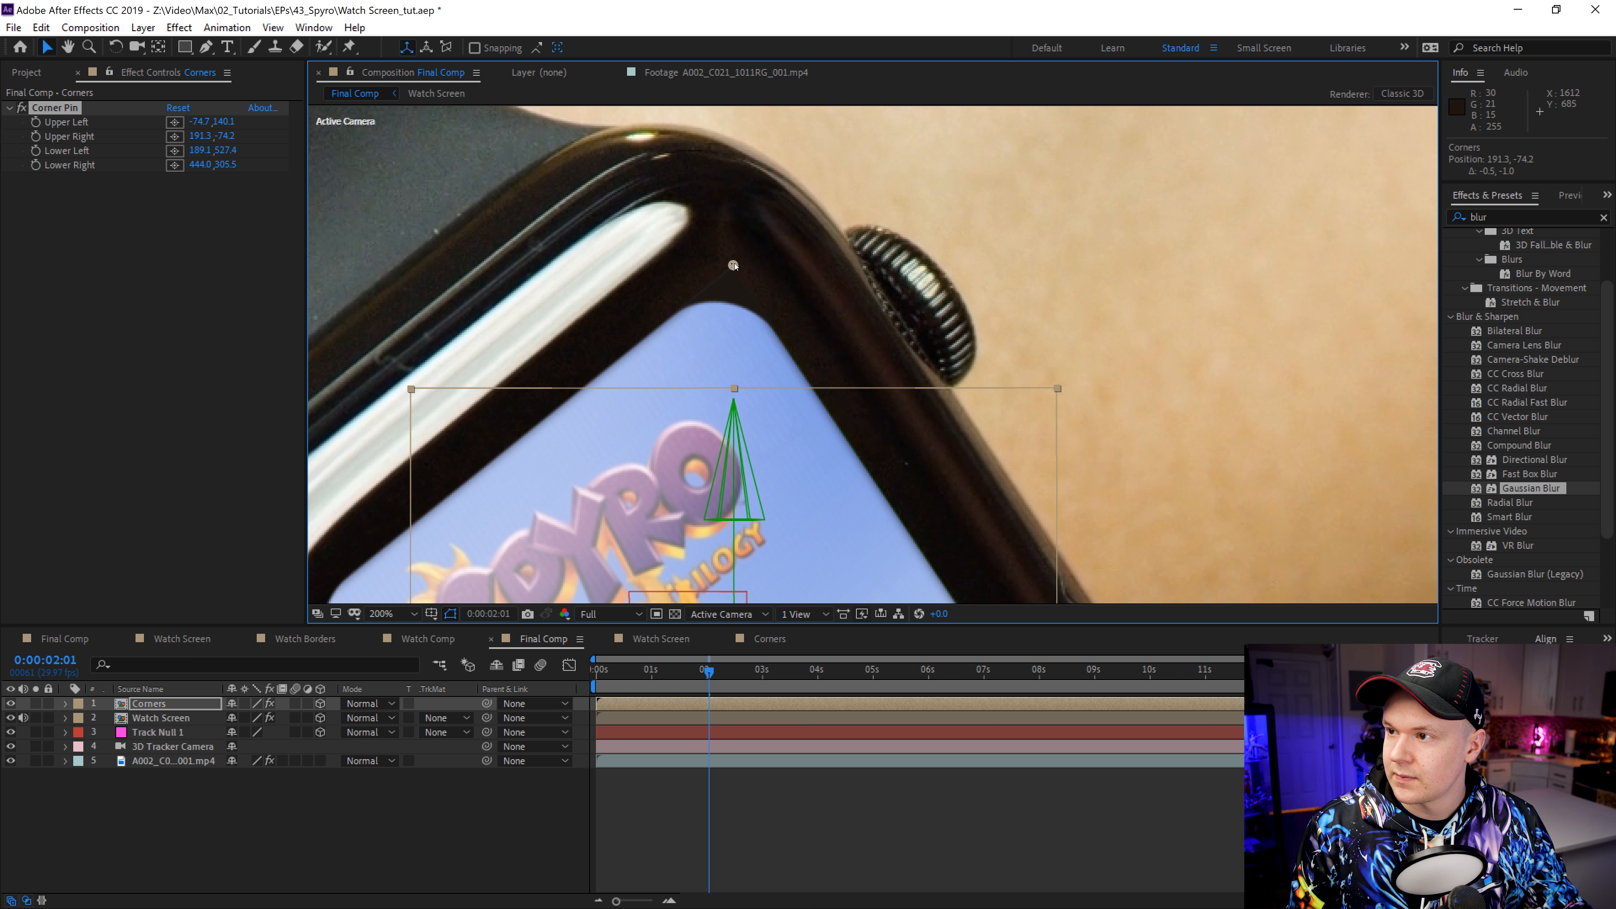
pyautogui.moveTo(732, 263); pyautogui.dragTo(600, 153)
pyautogui.scroll(-3, 757, 287)
# Step: Open the Watch Screen composition and apply the Lumetri Color effect to Adjustment Layer 2
pyautogui.click(153, 718)
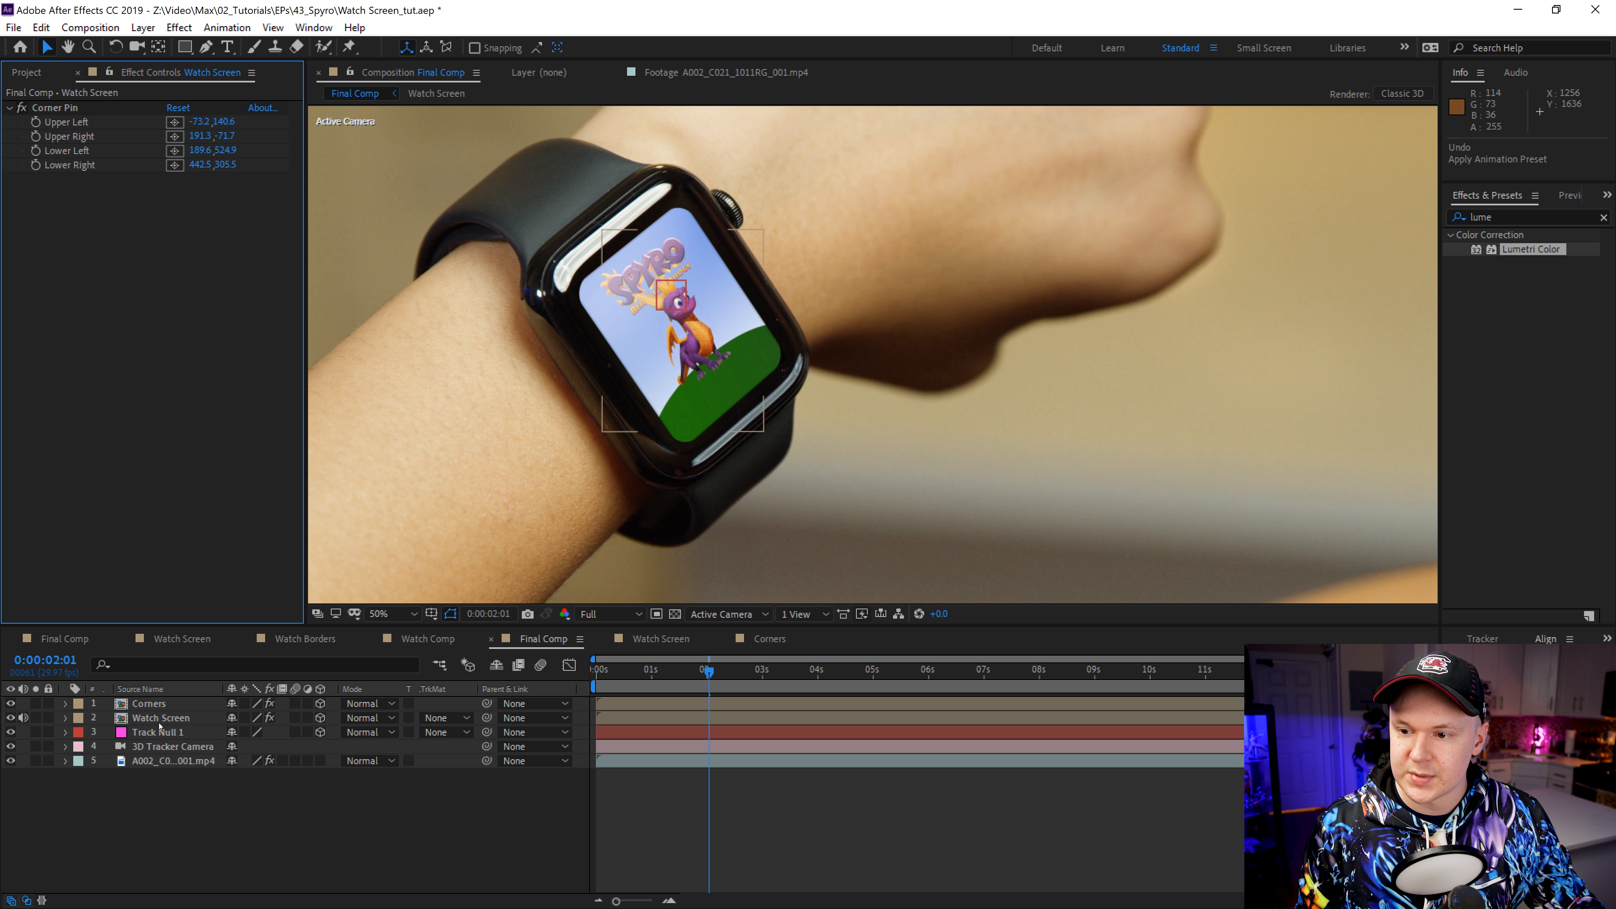
pyautogui.doubleClick(159, 718)
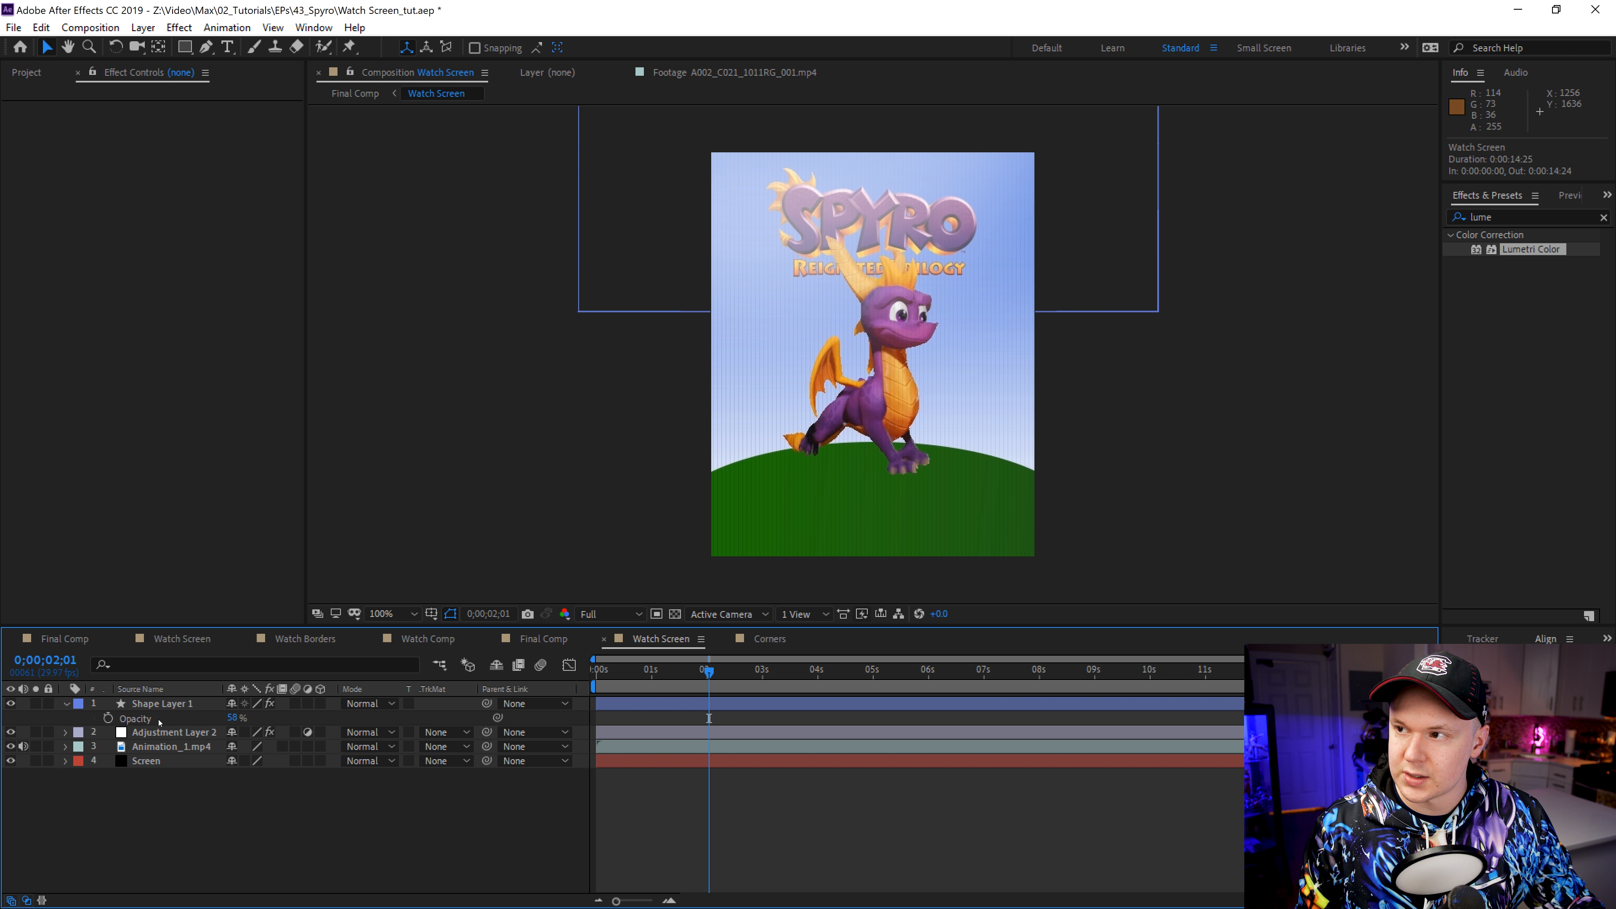
pyautogui.click(147, 747)
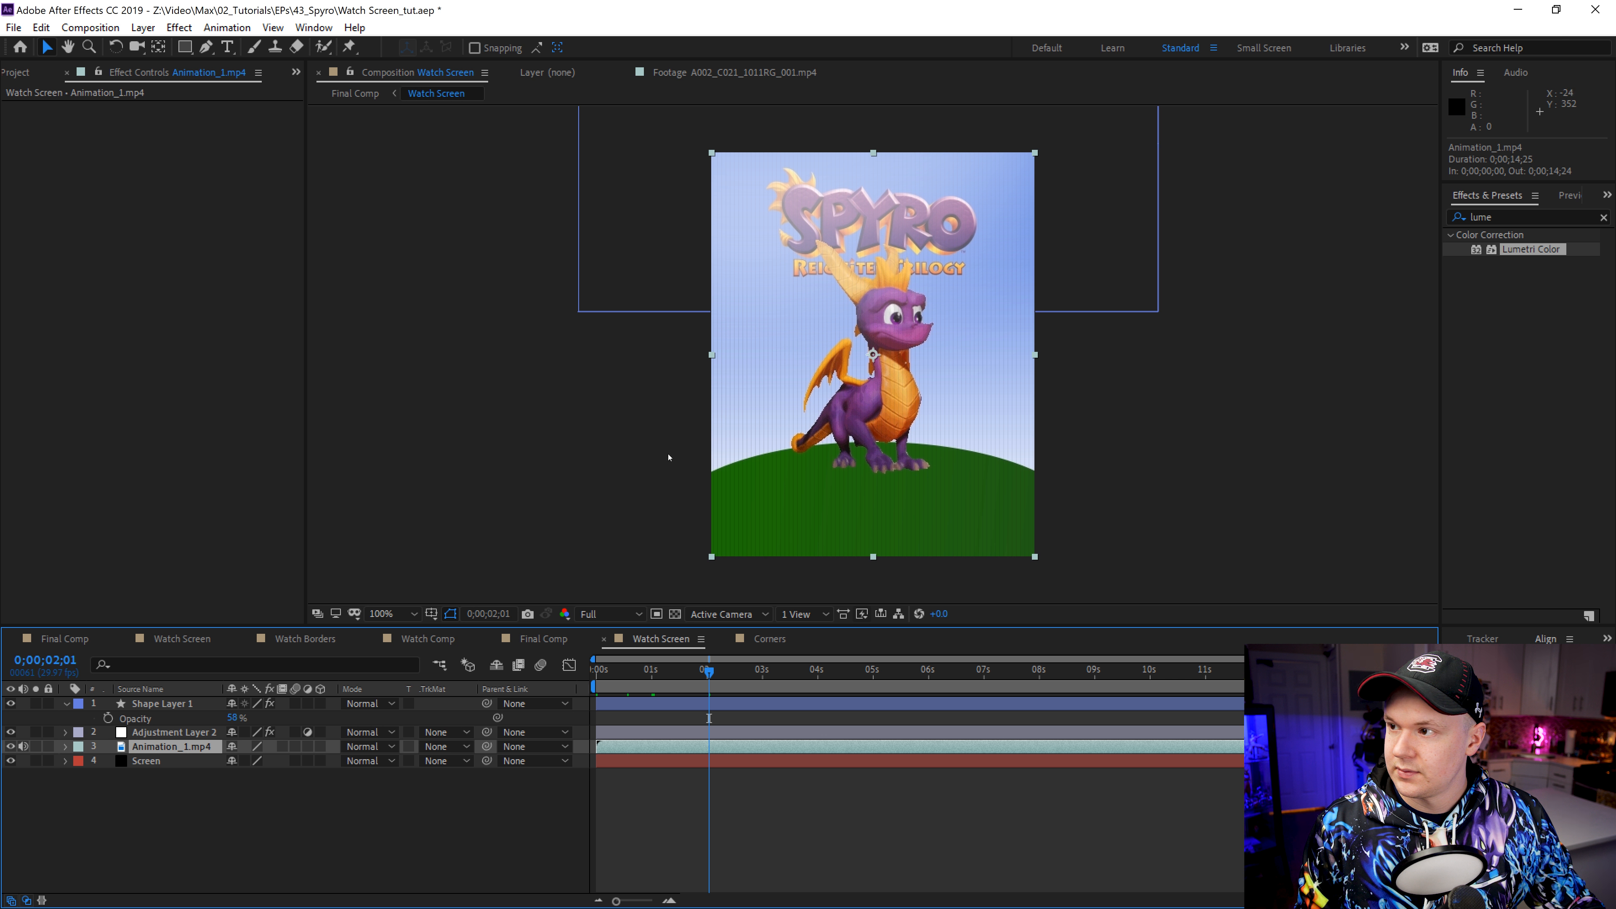
pyautogui.click(131, 793)
pyautogui.click(66, 703)
pyautogui.click(172, 718)
pyautogui.moveTo(1540, 250); pyautogui.dragTo(213, 721)
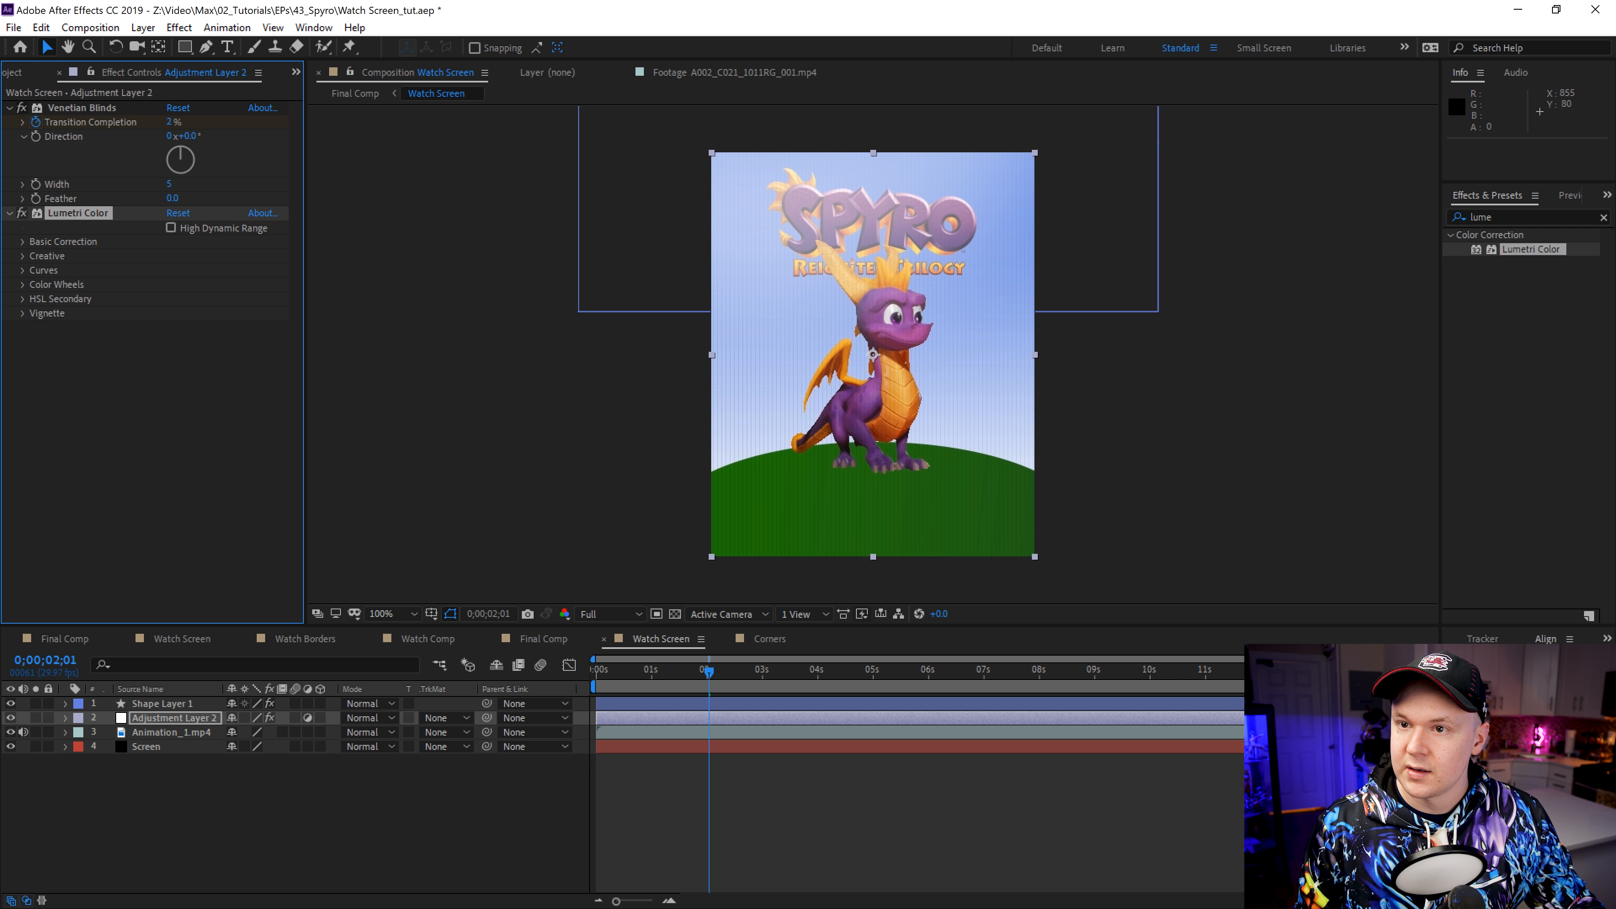
# Step: Lower the Lumetri Color saturation to 81 in Basic Correction and review the watch in Final Comp at 25% magnification
pyautogui.click(23, 242)
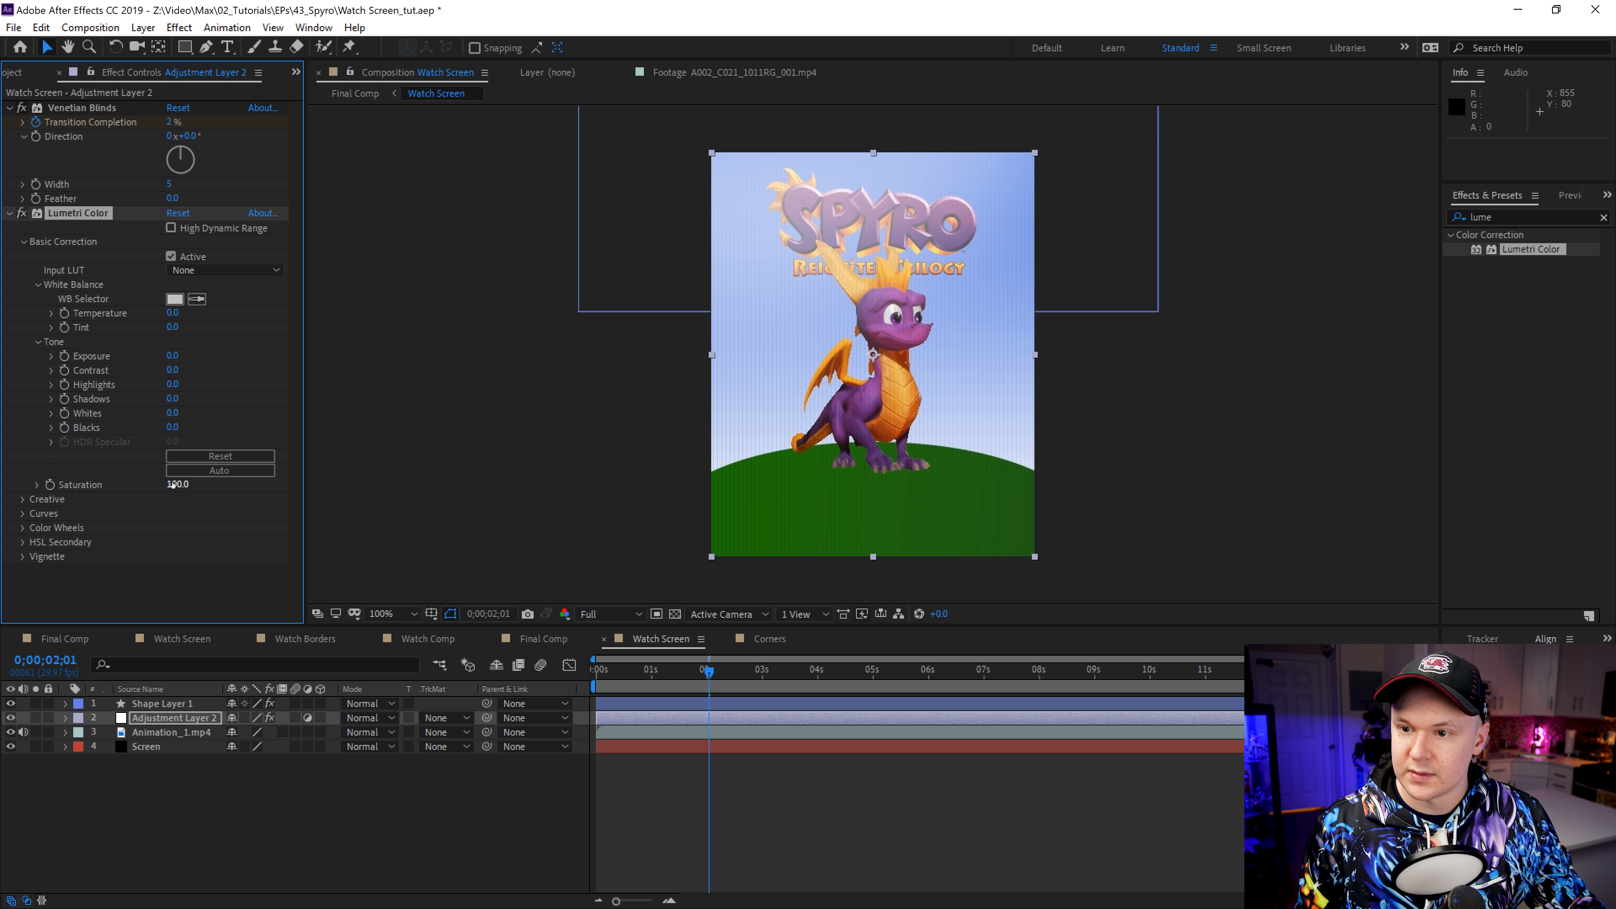
pyautogui.moveTo(180, 485); pyautogui.dragTo(144, 492)
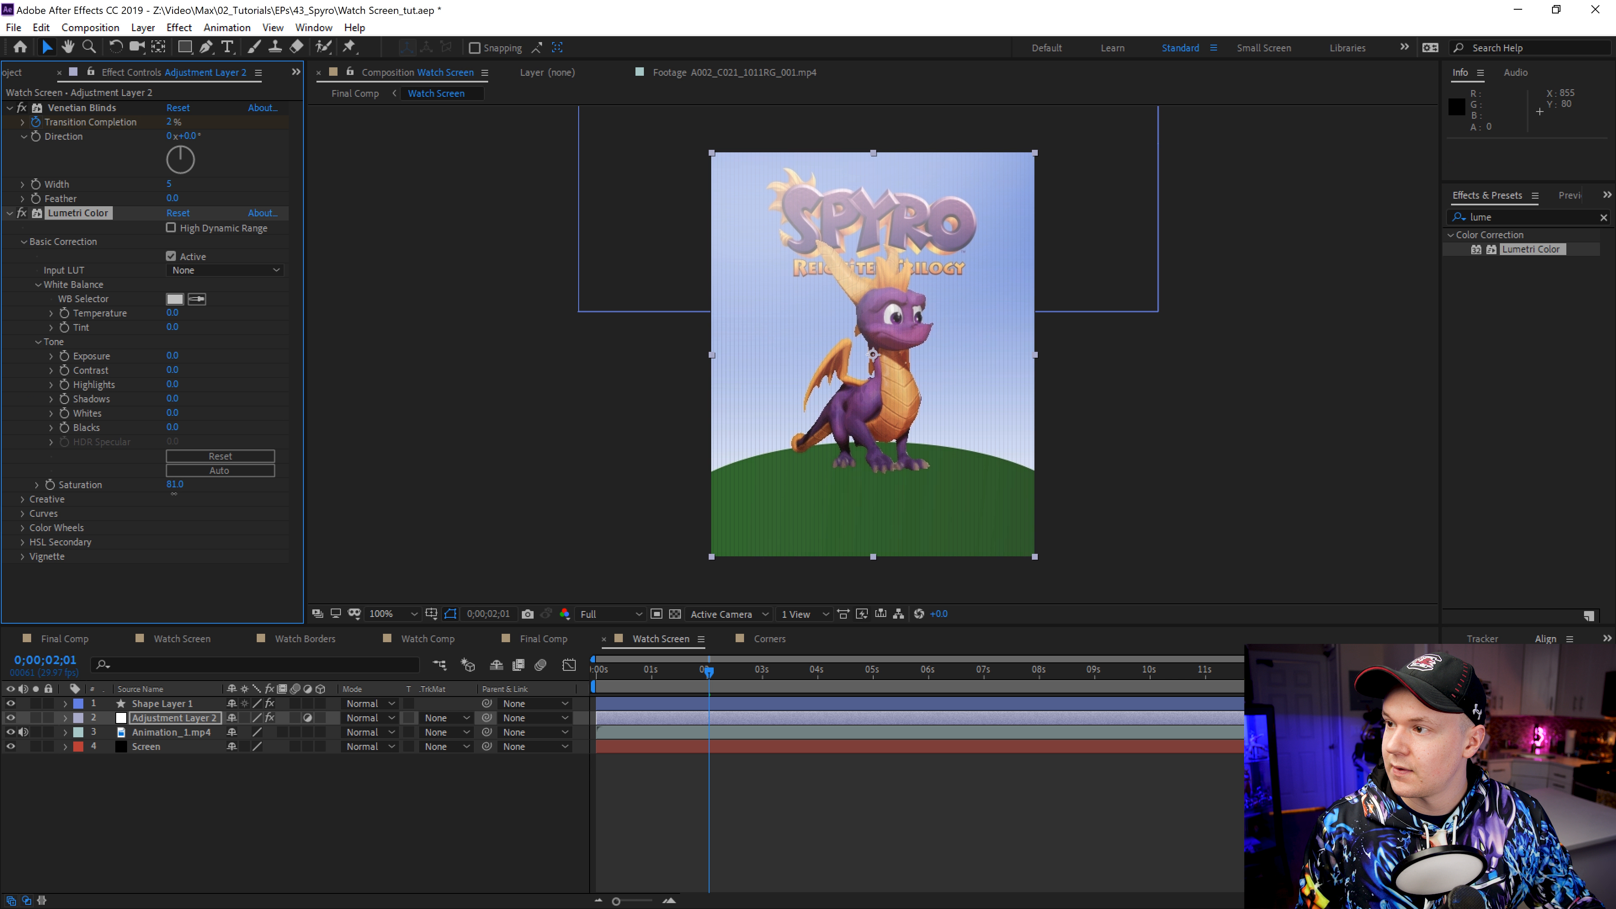
pyautogui.click(356, 93)
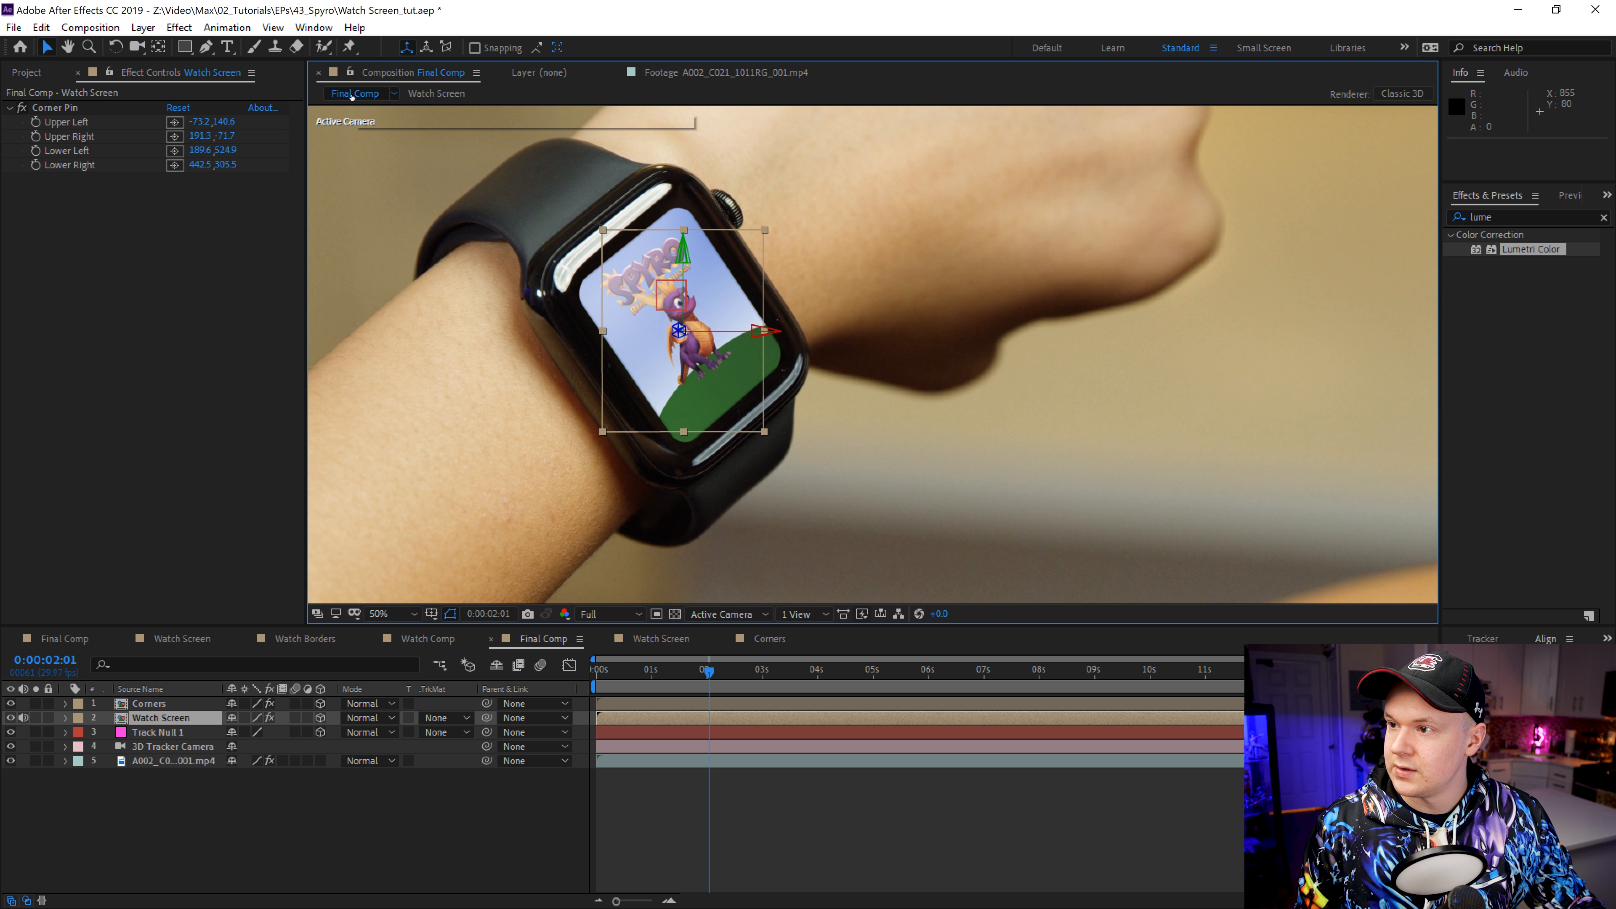
pyautogui.press('.')
pyautogui.press(',')
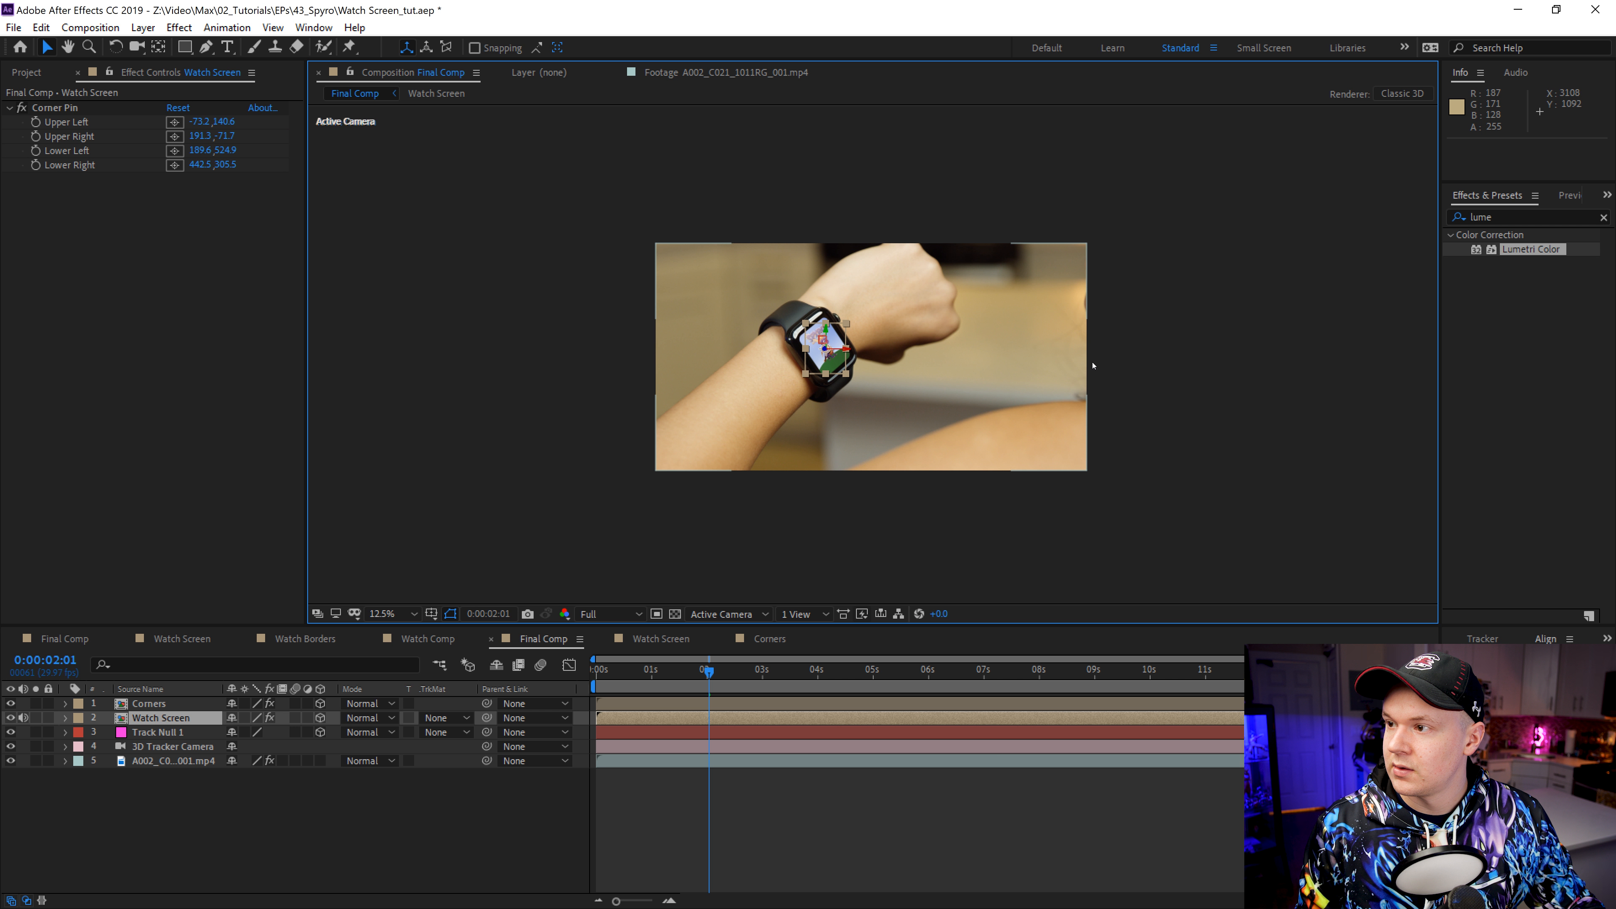
pyautogui.press('.')
pyautogui.click(1345, 390)
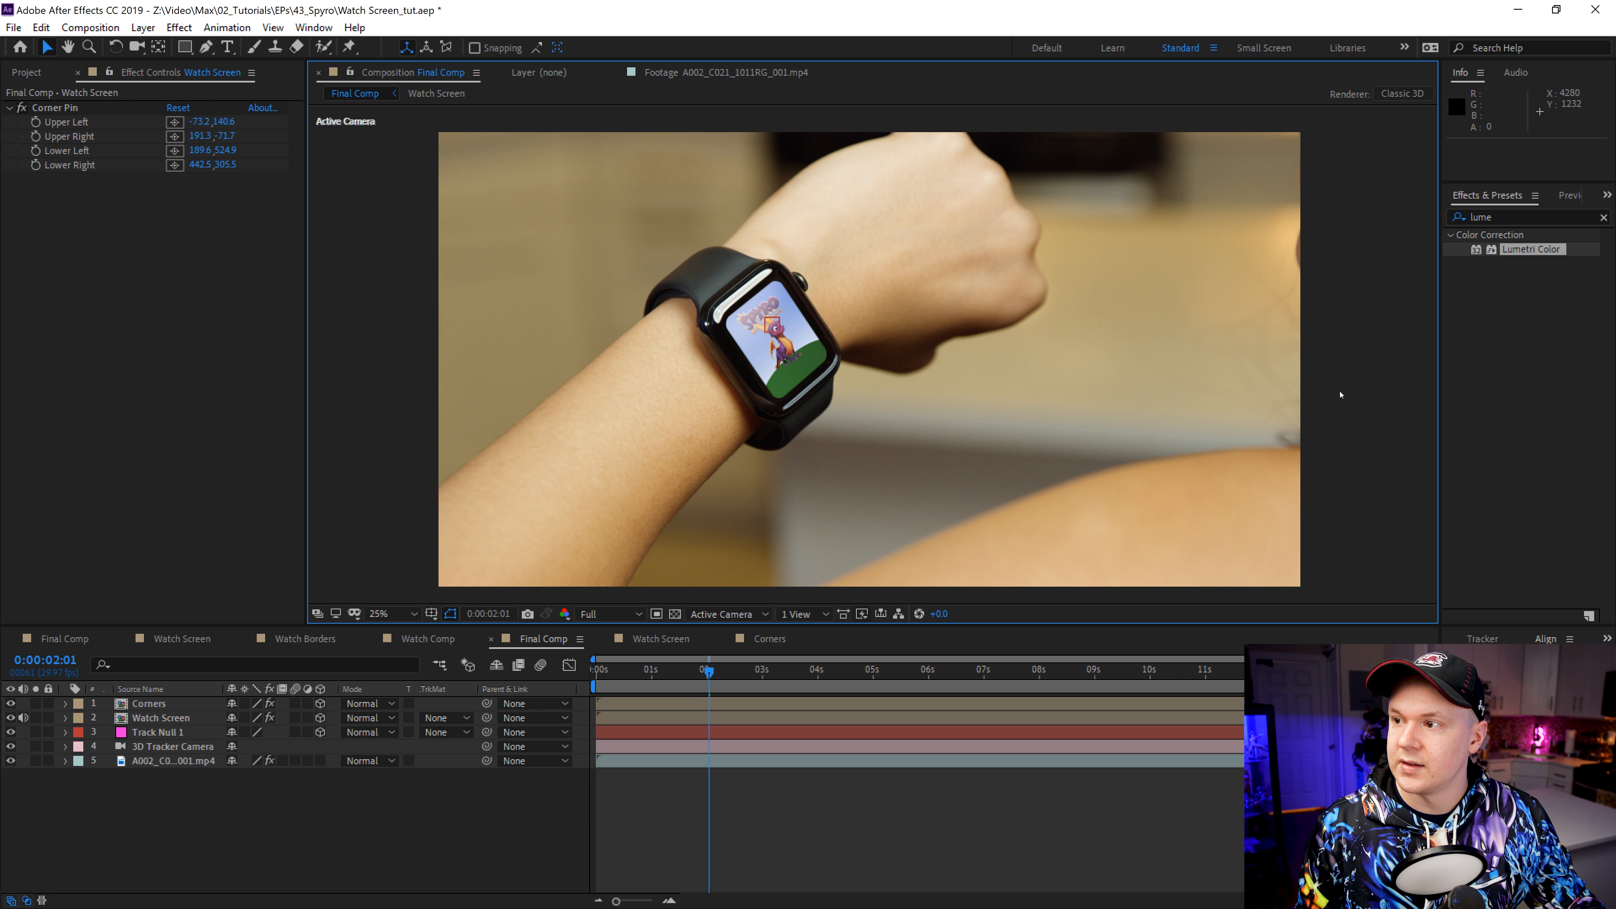